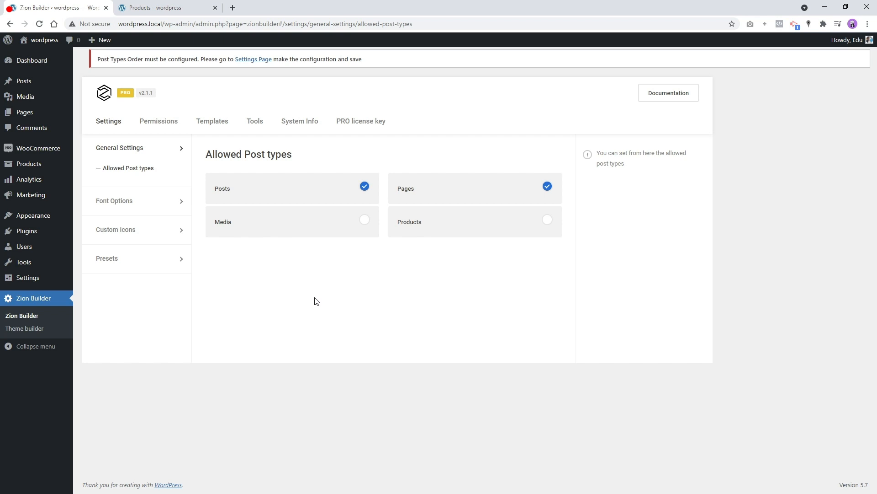
- Create a new page titled ShopCategory and open it for editing with Zion Builder
{"action": "left_click", "coordinate": [35, 114]}
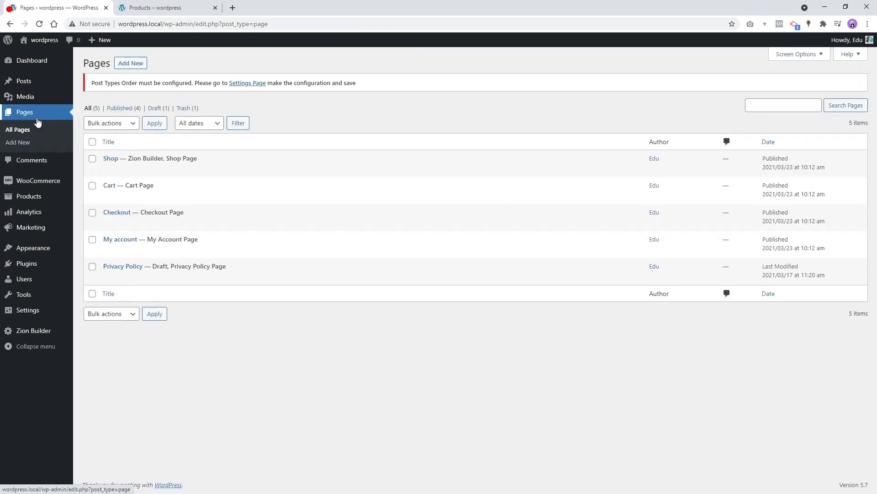
{"action": "left_click", "coordinate": [135, 65]}
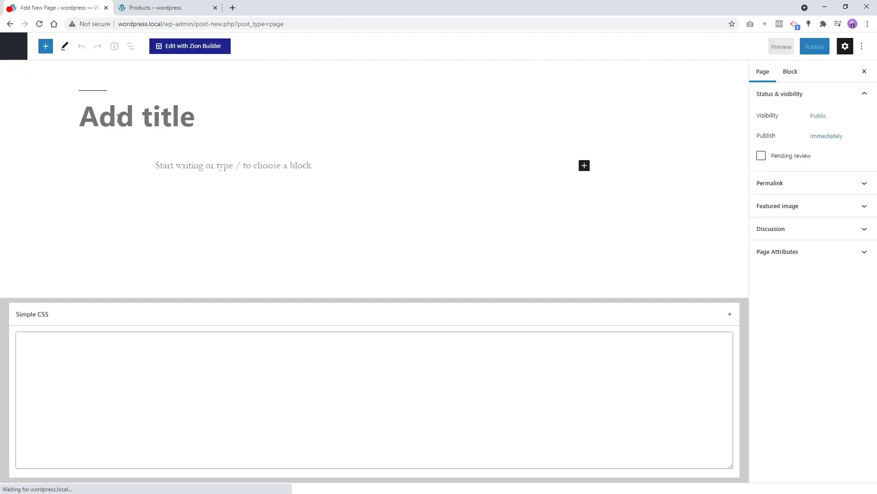
{"action": "type", "text": "ShopCate"}
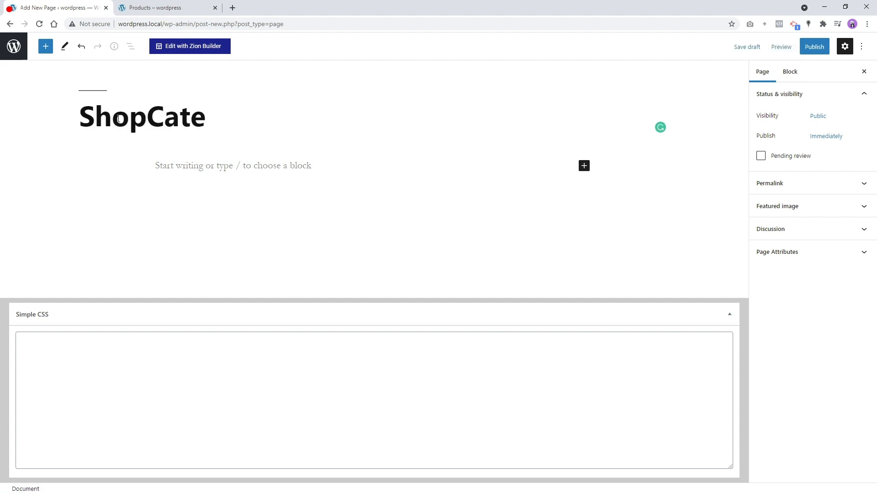
{"action": "type", "text": "gory"}
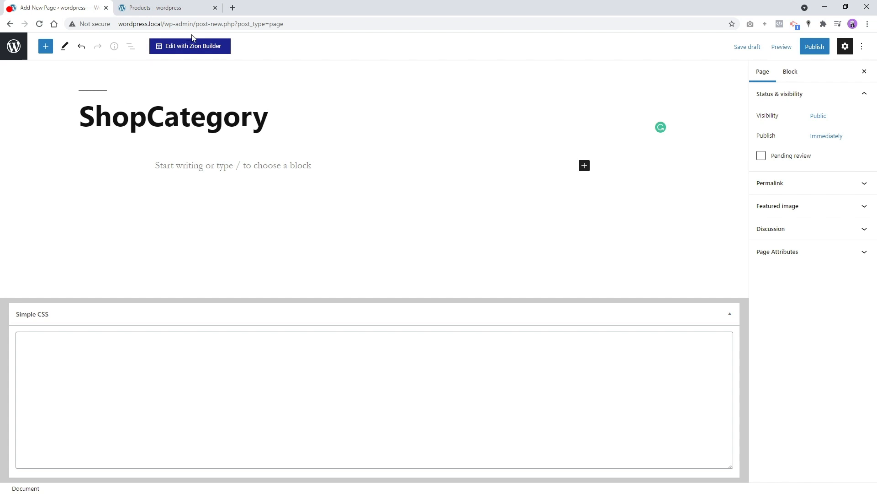
{"action": "left_click", "coordinate": [202, 47]}
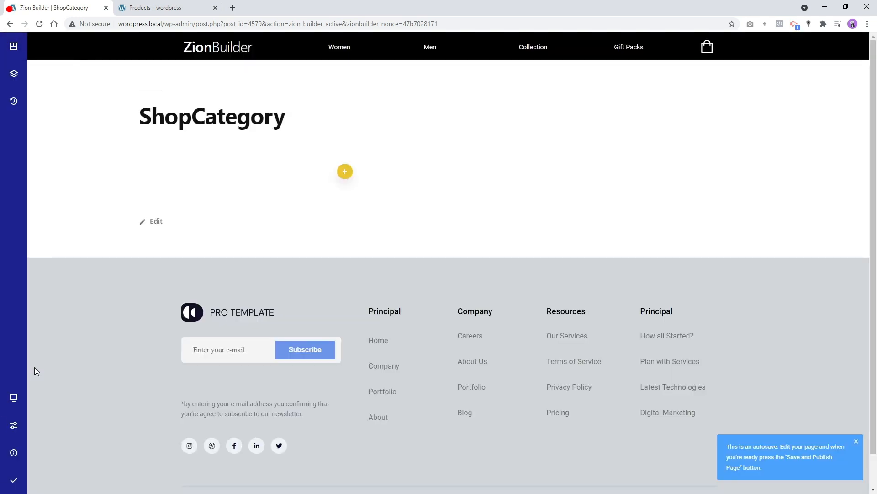
- Set the page layout to Zion Builder Full Width in the page options
{"action": "left_click", "coordinate": [20, 426]}
{"action": "left_click", "coordinate": [83, 85]}
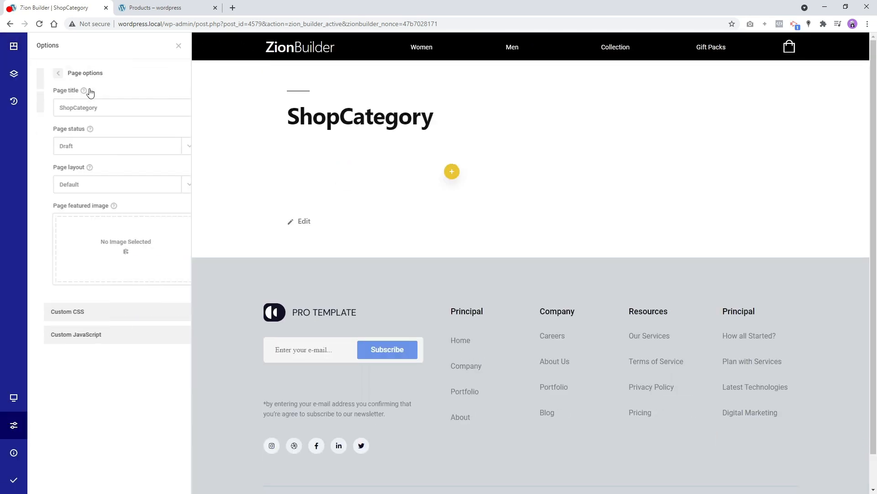
{"action": "left_click", "coordinate": [89, 186]}
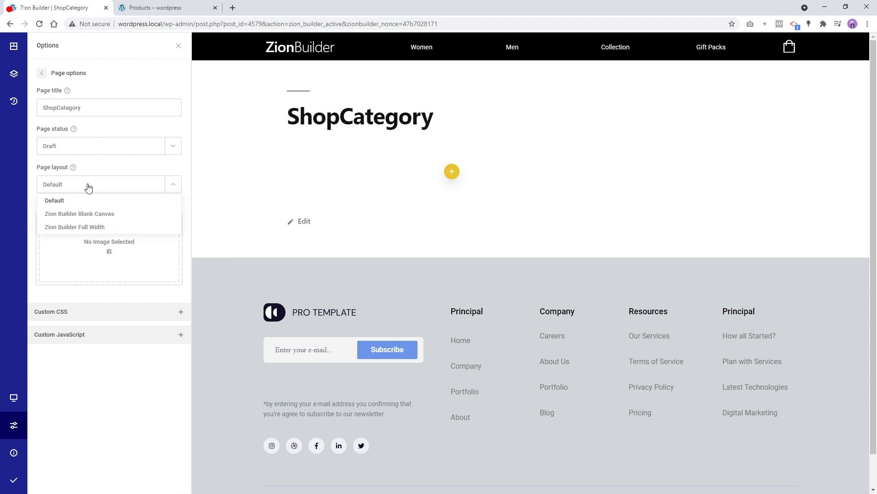
{"action": "left_click", "coordinate": [89, 227]}
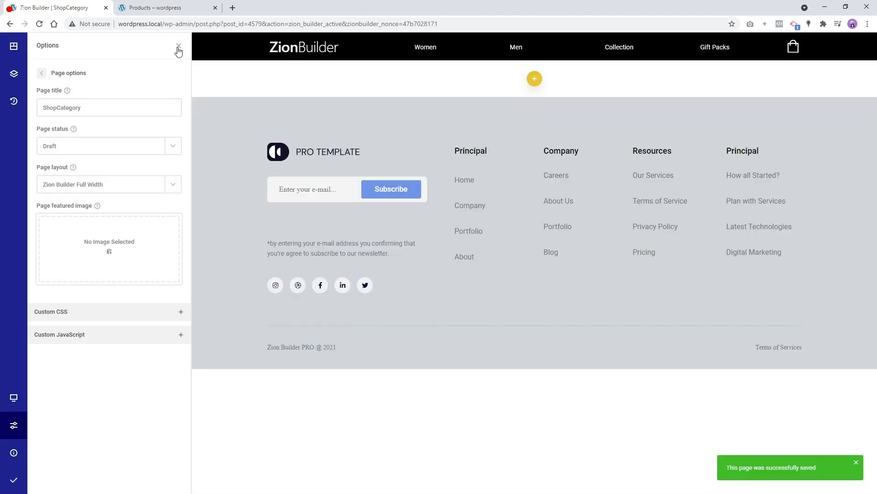
{"action": "left_click", "coordinate": [180, 50]}
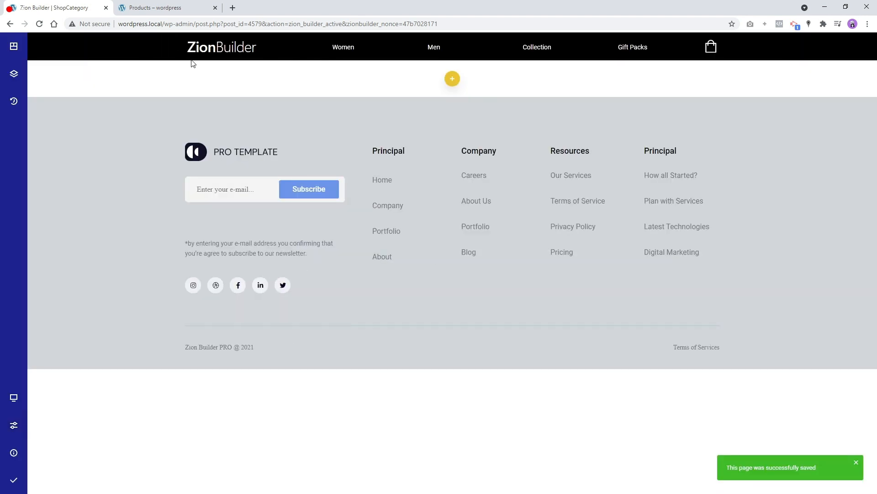
- Insert a single-column section and duplicate it to make three stacked sections on the page
{"action": "left_click", "coordinate": [452, 79]}
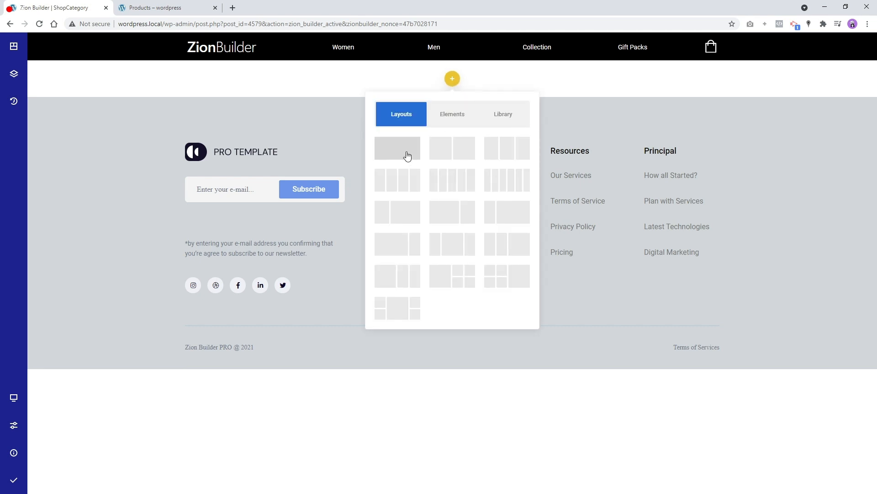
{"action": "left_click", "coordinate": [405, 155]}
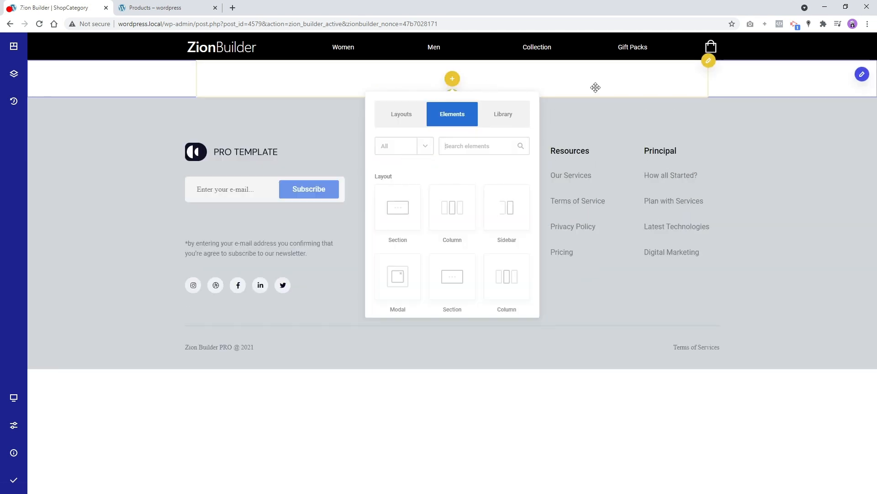
{"action": "left_click", "coordinate": [792, 82]}
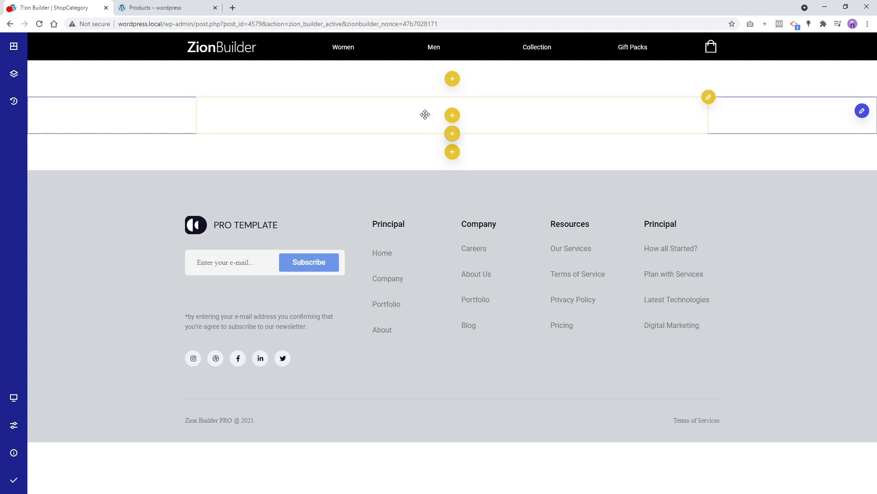
- Add a Heading element to the second section and replace its sample text with "Category"
{"action": "left_click", "coordinate": [452, 116]}
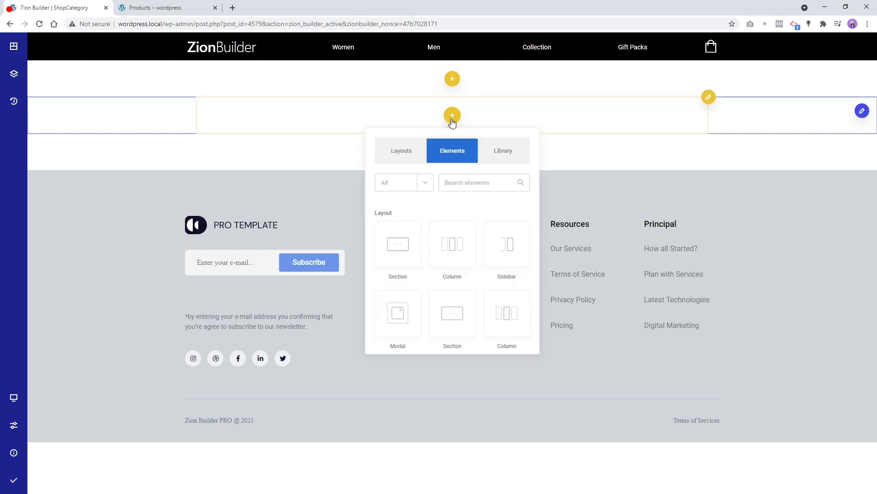
{"action": "left_click", "coordinate": [456, 182]}
{"action": "type", "text": "head"}
{"action": "scroll", "coordinate": [498, 268], "scroll_direction": "down", "scroll_amount": 2}
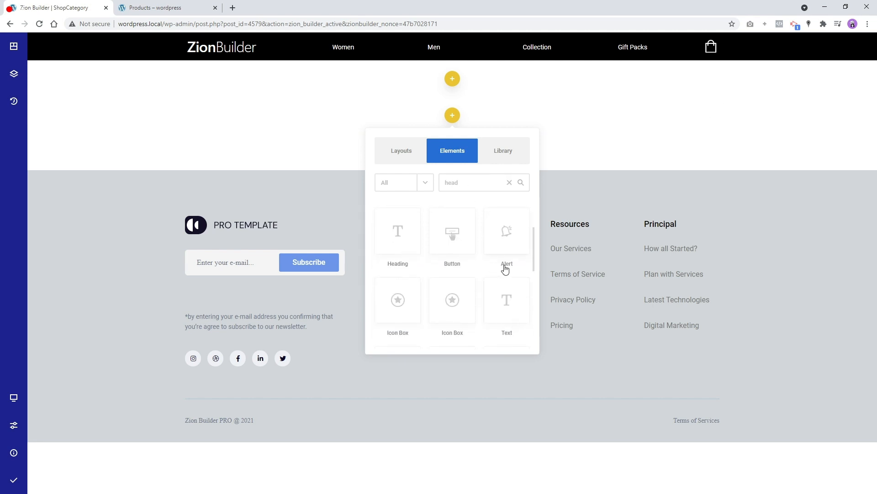
{"action": "left_click", "coordinate": [396, 245]}
{"action": "left_click", "coordinate": [397, 114]}
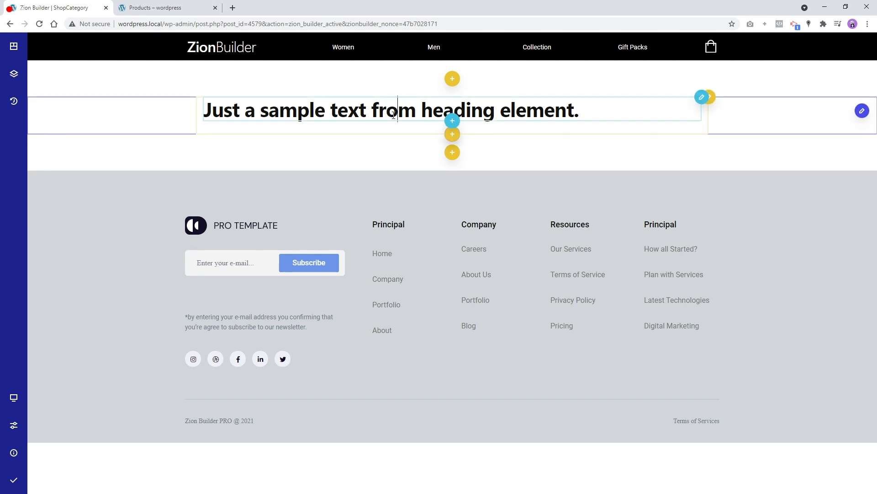
{"action": "key", "text": "ctrl+a"}
{"action": "type", "text": "Category"}
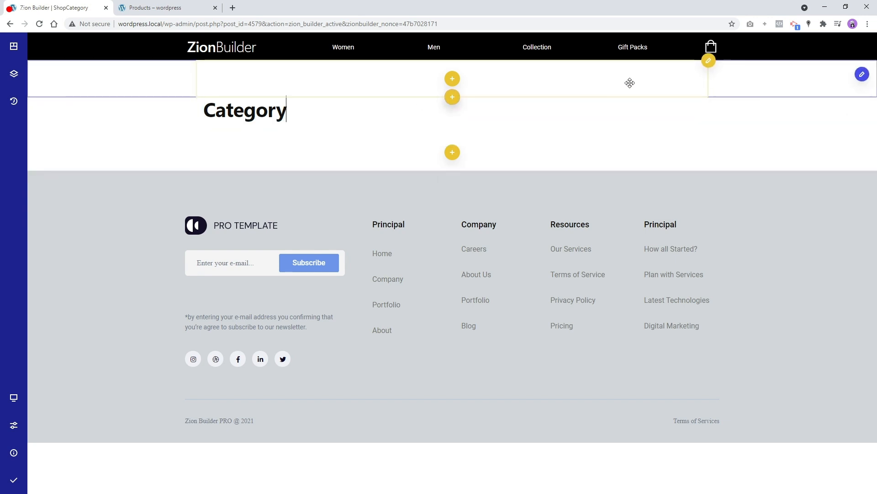
- Give the first section a light grey background color
{"action": "right_click", "coordinate": [756, 83]}
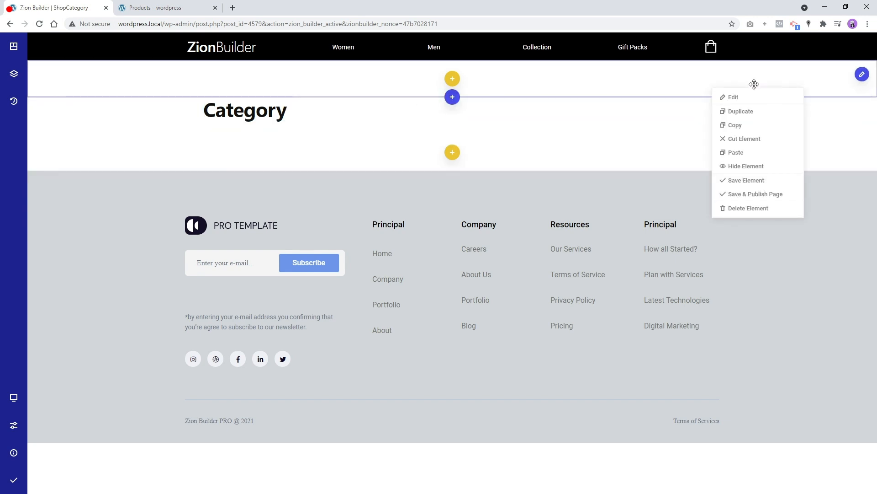
{"action": "left_click", "coordinate": [734, 98]}
{"action": "left_click", "coordinate": [93, 76]}
{"action": "left_click", "coordinate": [115, 108]}
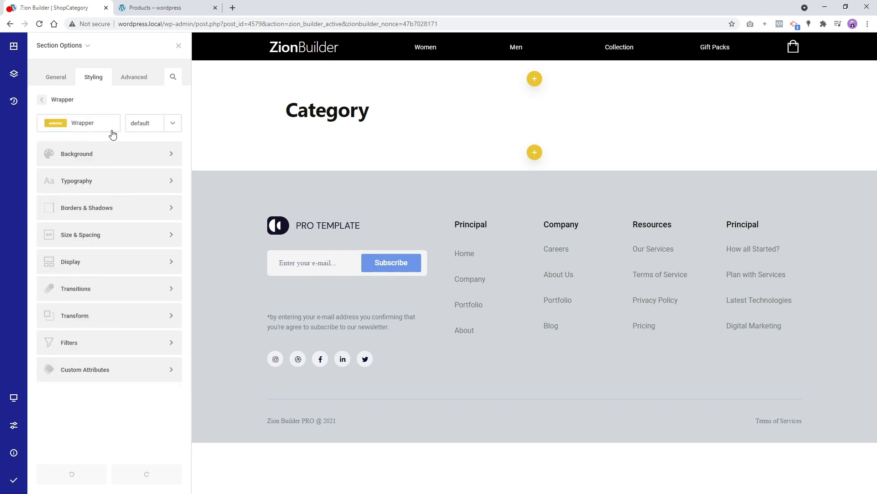
{"action": "left_click", "coordinate": [106, 154]}
{"action": "left_click", "coordinate": [102, 162]}
{"action": "left_click", "coordinate": [189, 95]}
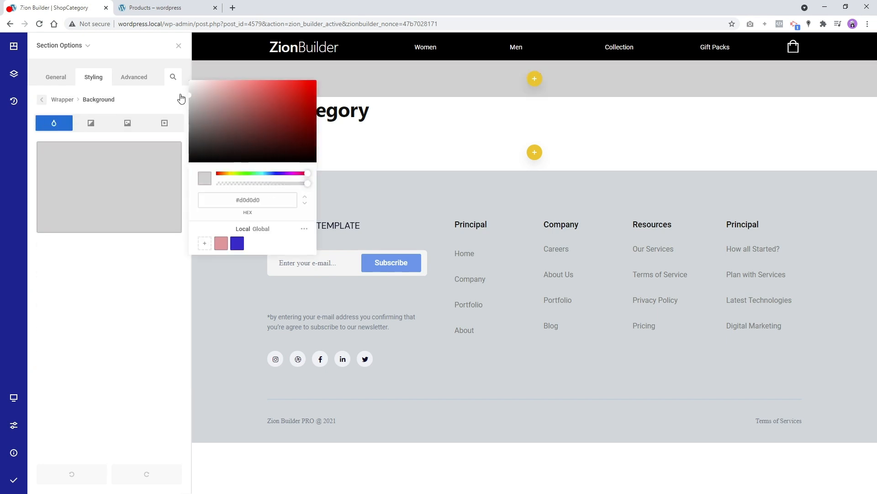
{"action": "left_click", "coordinate": [178, 46]}
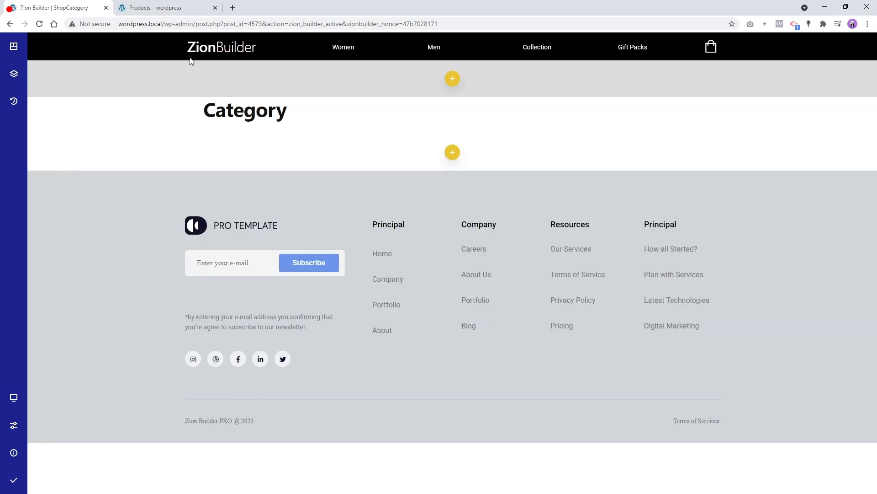
- Add a Slider Builder element to the grey first section
{"action": "left_click", "coordinate": [450, 81]}
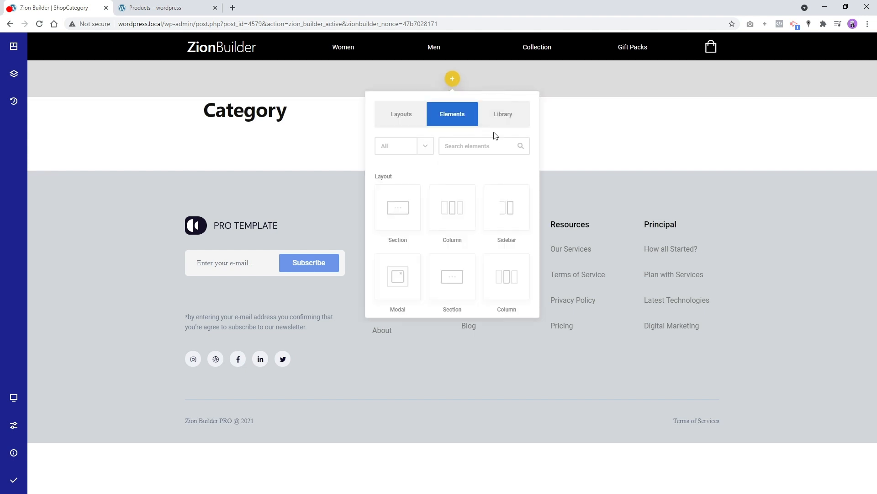
{"action": "left_click", "coordinate": [484, 145]}
{"action": "type", "text": "slider"}
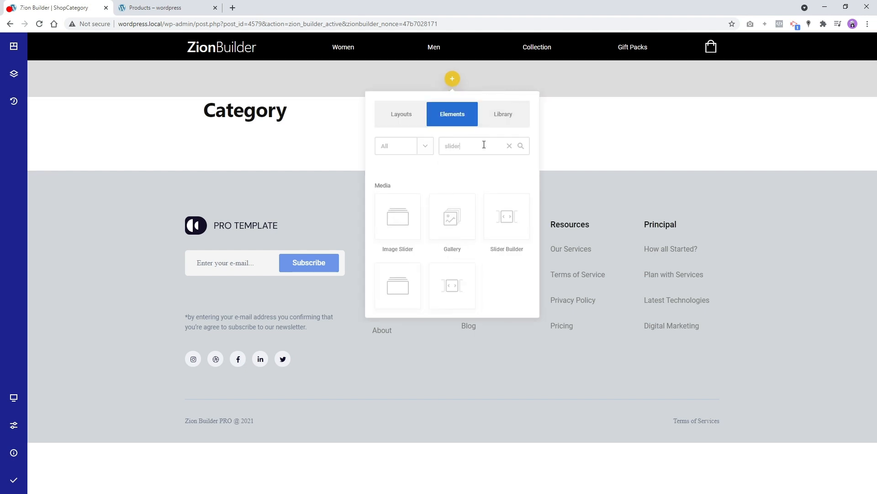
{"action": "left_click", "coordinate": [507, 223]}
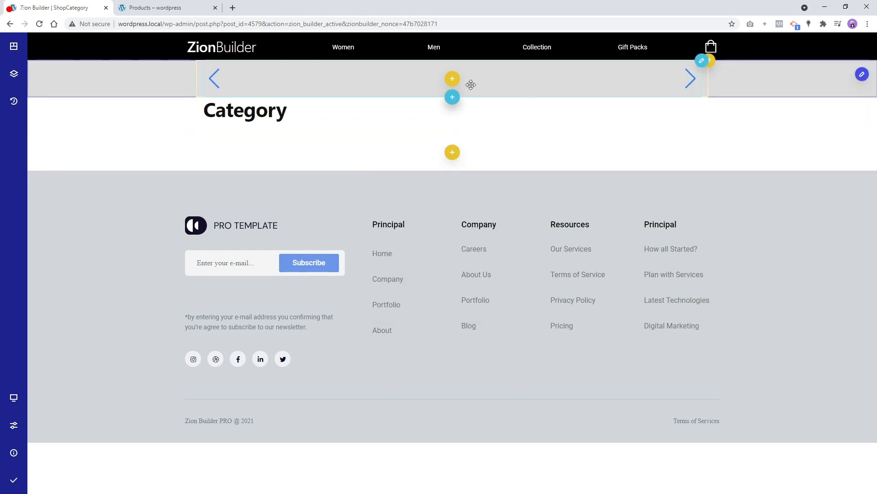
- Increase the minimum height of the slider's slide to make a tall banner area
{"action": "right_click", "coordinate": [487, 74]}
{"action": "left_click", "coordinate": [486, 86]}
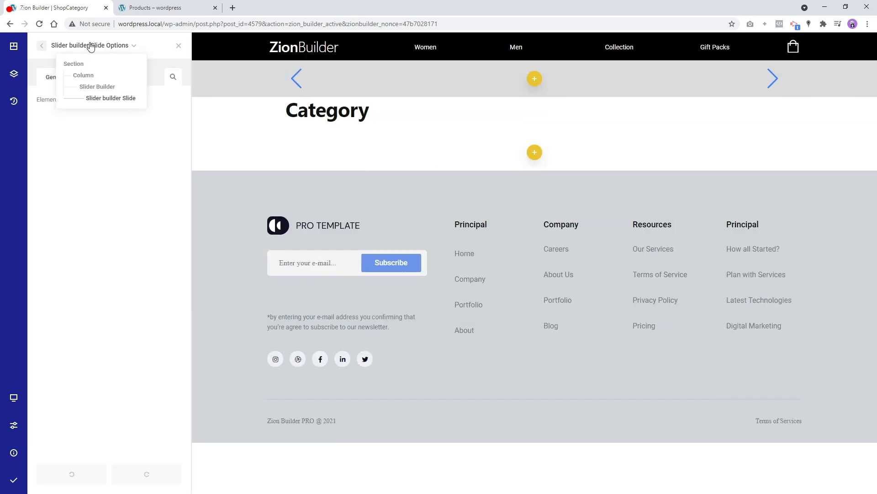
{"action": "left_click", "coordinate": [93, 77]}
{"action": "left_click", "coordinate": [105, 107]}
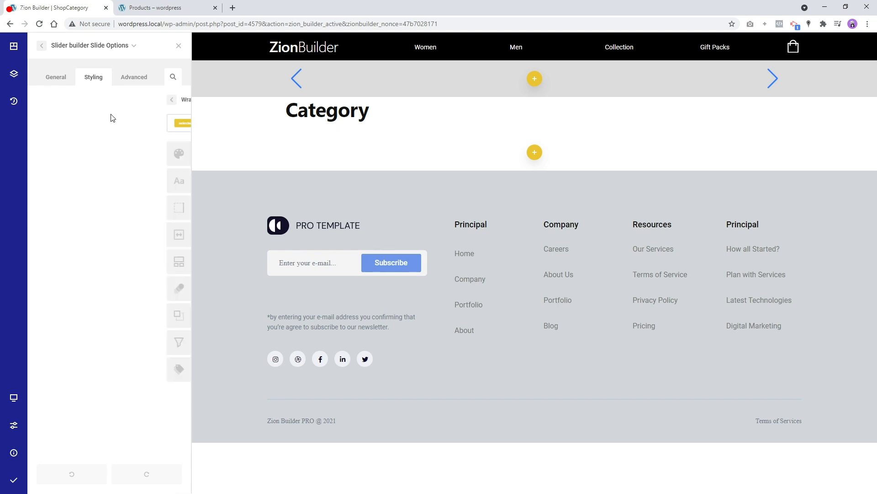
{"action": "left_click", "coordinate": [119, 235]}
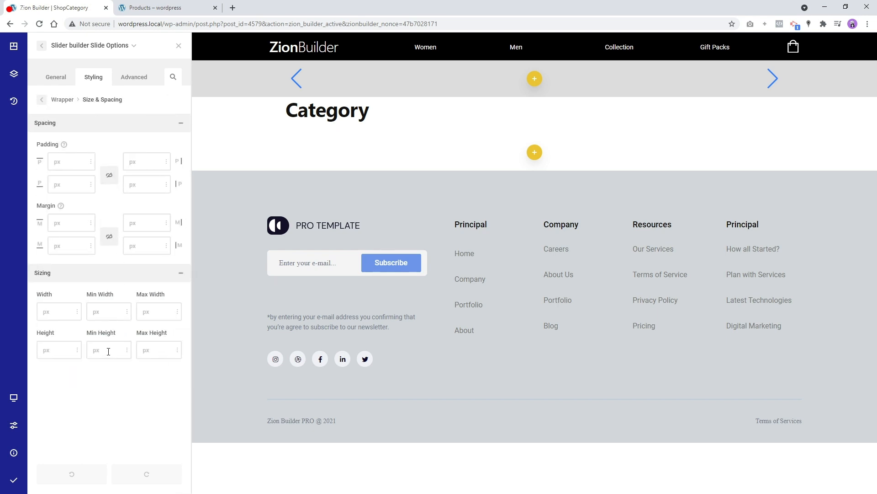
{"action": "left_click_drag", "start_coordinate": [109, 352], "coordinate": [147, 37]}
{"action": "left_click", "coordinate": [178, 46]}
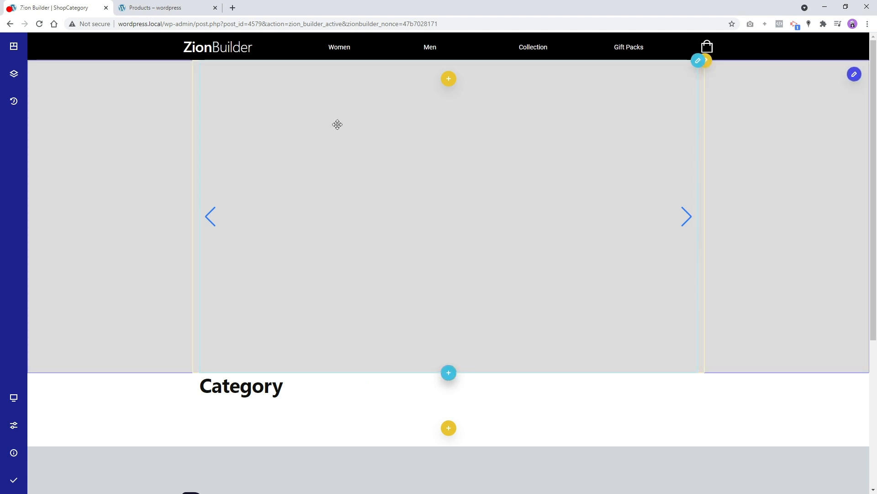
- Add a Column element inside the slide and set its column width to 6
{"action": "left_click", "coordinate": [447, 80]}
{"action": "left_click", "coordinate": [459, 122]}
{"action": "left_click", "coordinate": [450, 209]}
{"action": "right_click", "coordinate": [408, 129]}
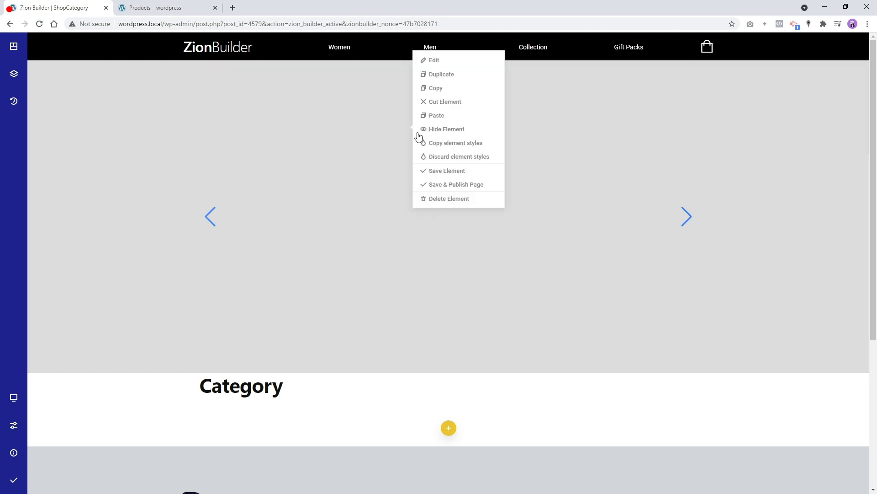
{"action": "right_click", "coordinate": [362, 80]}
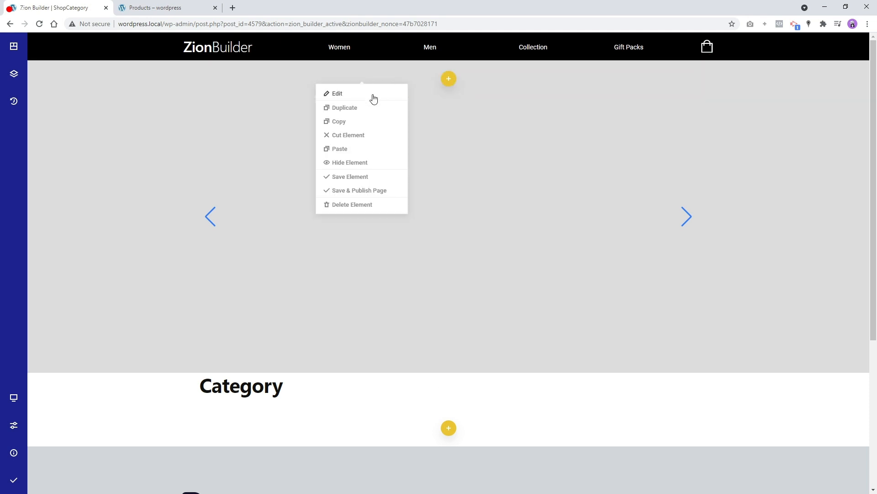
{"action": "left_click", "coordinate": [371, 94]}
{"action": "left_click", "coordinate": [102, 117]}
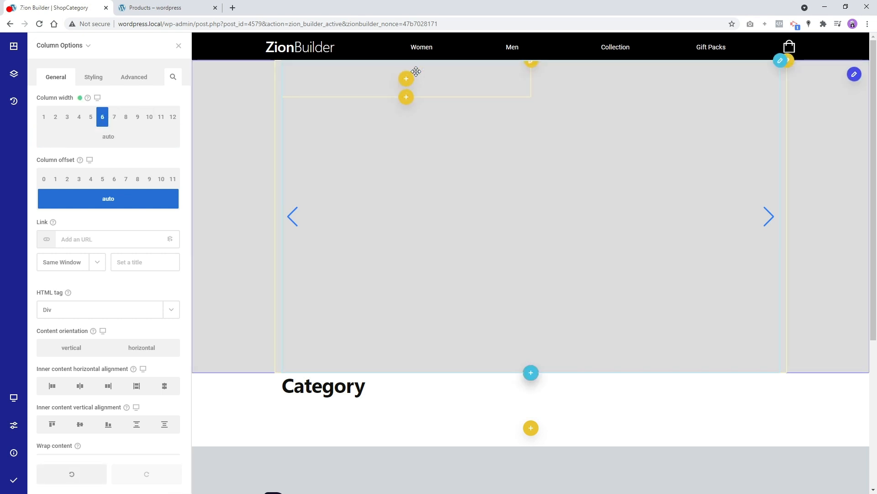
- Set the display of the slide that contains the new column to flex
{"action": "left_click", "coordinate": [78, 46]}
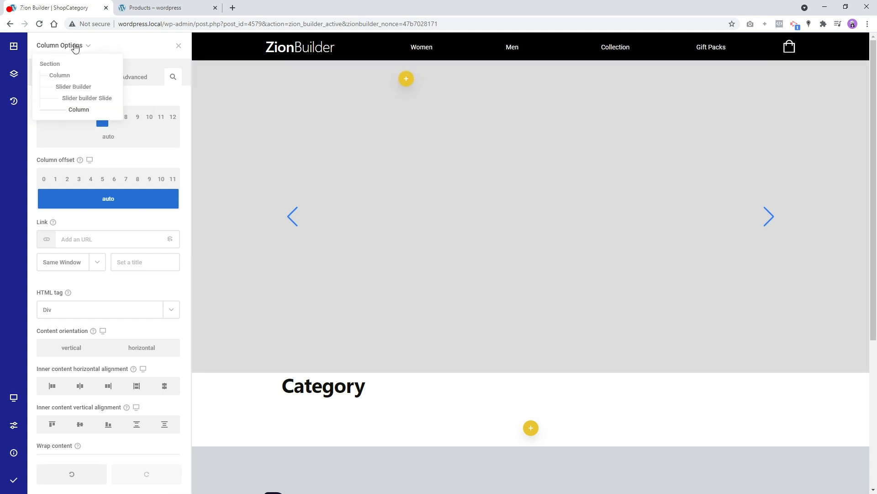
{"action": "left_click", "coordinate": [82, 98]}
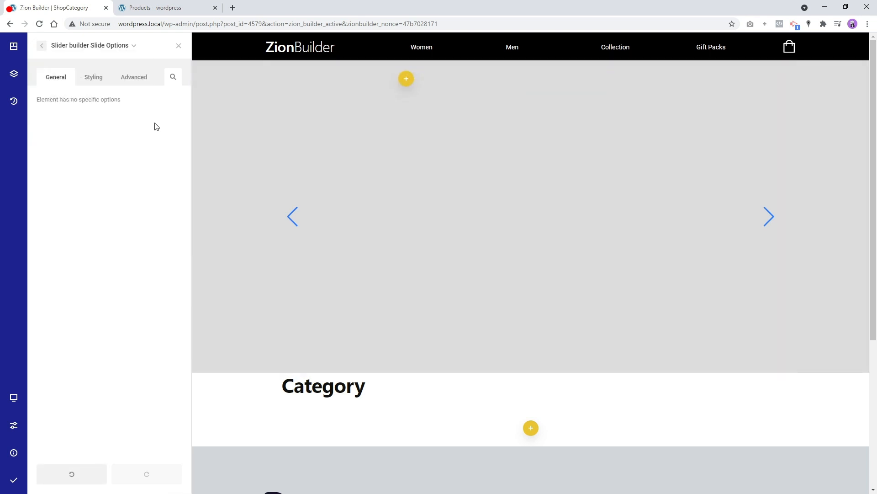
{"action": "left_click", "coordinate": [96, 80]}
{"action": "left_click", "coordinate": [110, 110]}
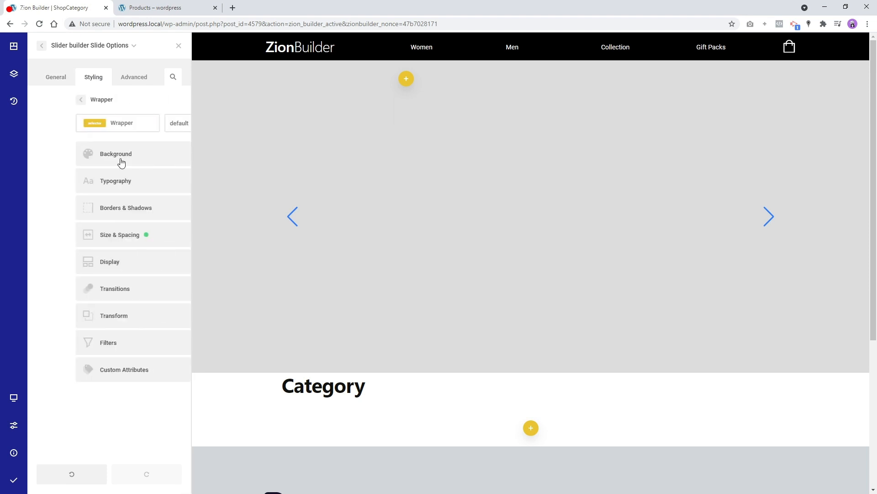
{"action": "left_click", "coordinate": [106, 259]}
{"action": "left_click", "coordinate": [62, 227]}
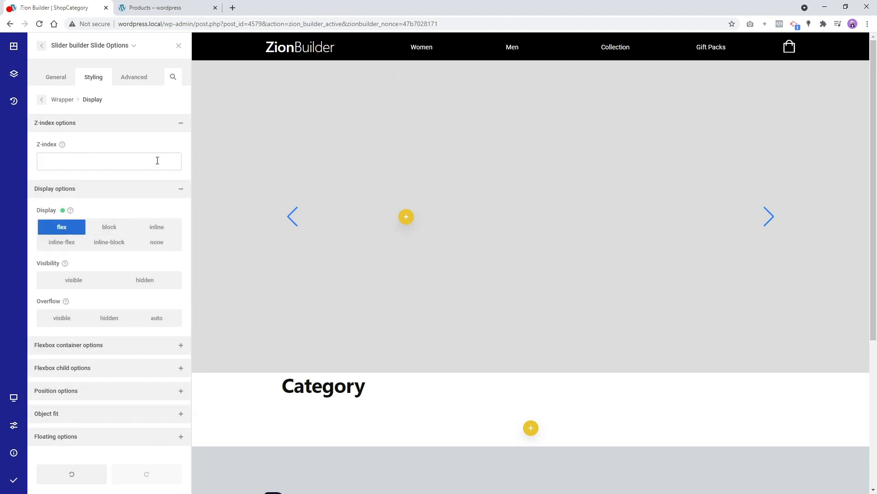
{"action": "left_click", "coordinate": [179, 46]}
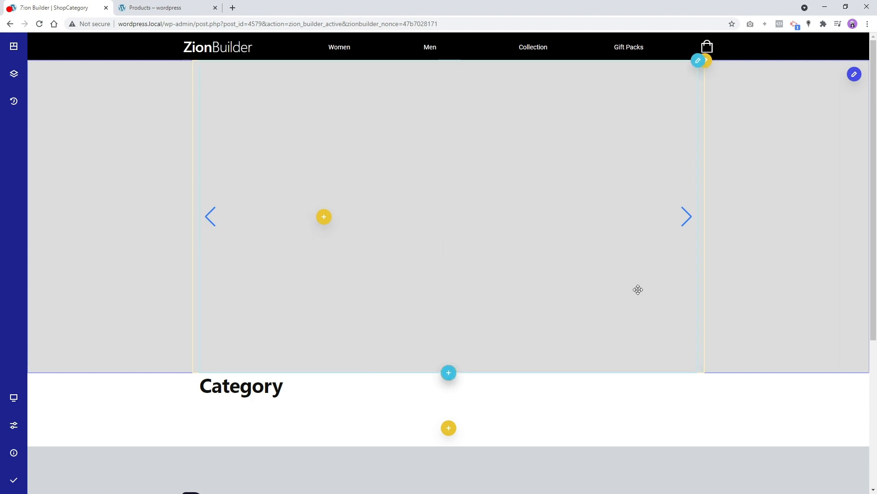
- Save and publish the ShopCategory page
{"action": "scroll", "coordinate": [638, 292], "scroll_direction": "down", "scroll_amount": 2}
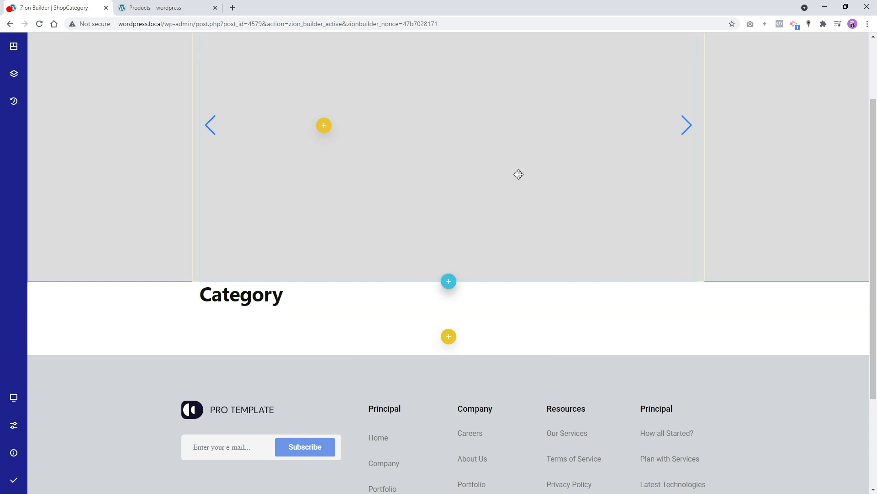
{"action": "mouse_move", "coordinate": [13, 480]}
{"action": "left_click", "coordinate": [41, 487]}
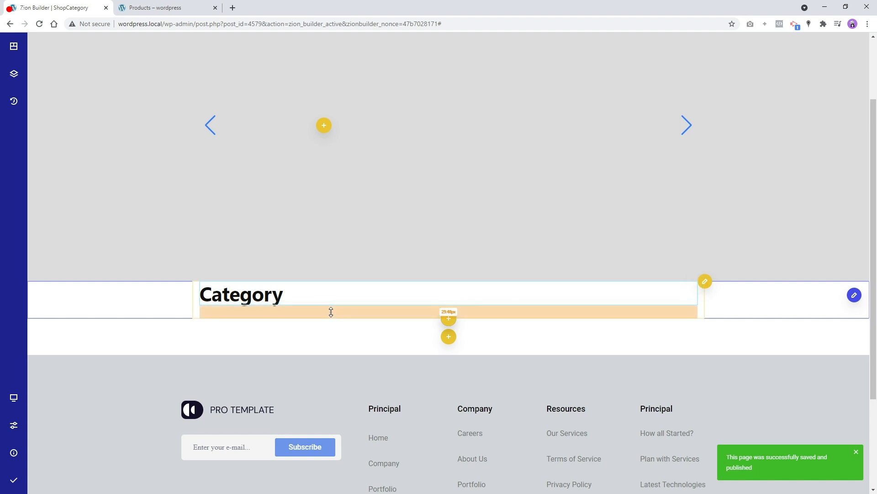
- Remove the spacing below the Category heading and add top padding to the section that contains it
{"action": "left_click_drag", "start_coordinate": [329, 310], "coordinate": [331, 296]}
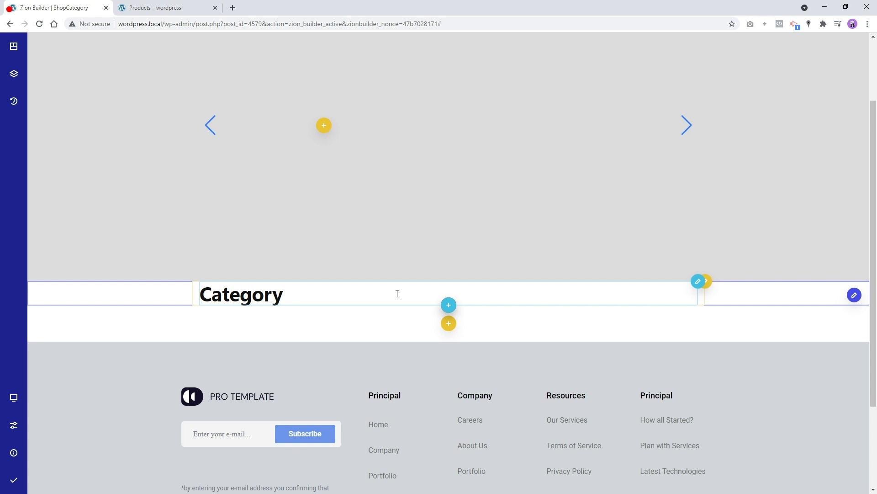
{"action": "left_click_drag", "start_coordinate": [741, 284], "coordinate": [740, 307]}
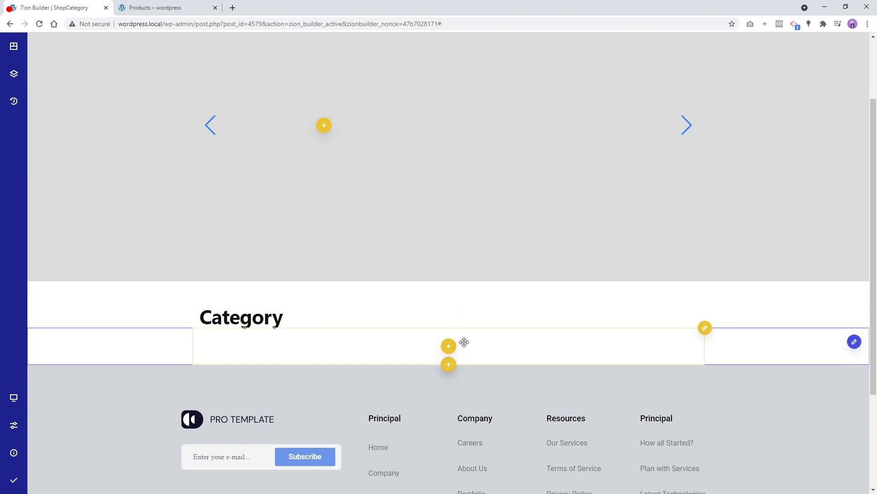
- Enable the repeater provider on the empty section below the Category heading and set its query type to Query builder
{"action": "right_click", "coordinate": [115, 354]}
{"action": "left_click", "coordinate": [145, 297]}
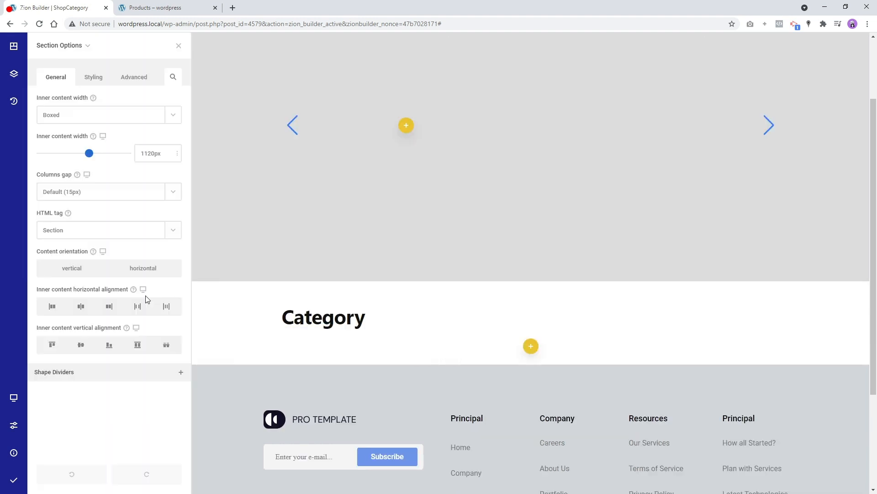
{"action": "left_click", "coordinate": [124, 78]}
{"action": "left_click", "coordinate": [122, 296]}
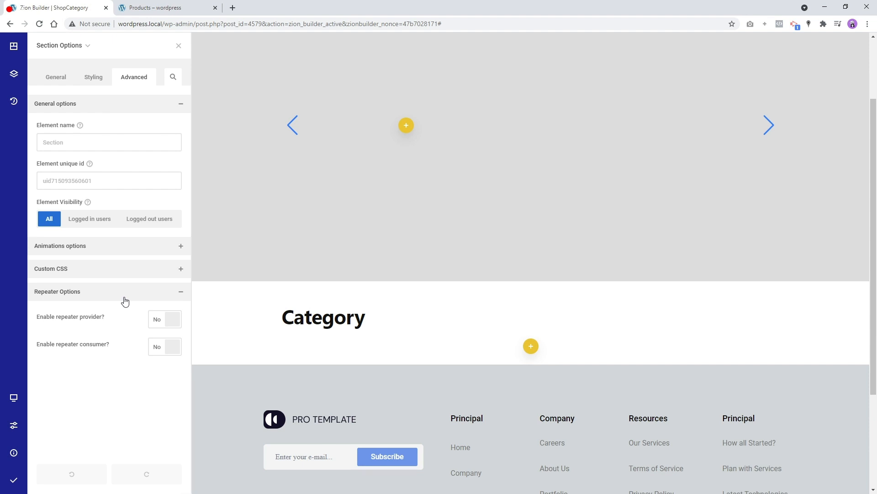
{"action": "left_click", "coordinate": [167, 319]}
{"action": "left_click", "coordinate": [131, 363]}
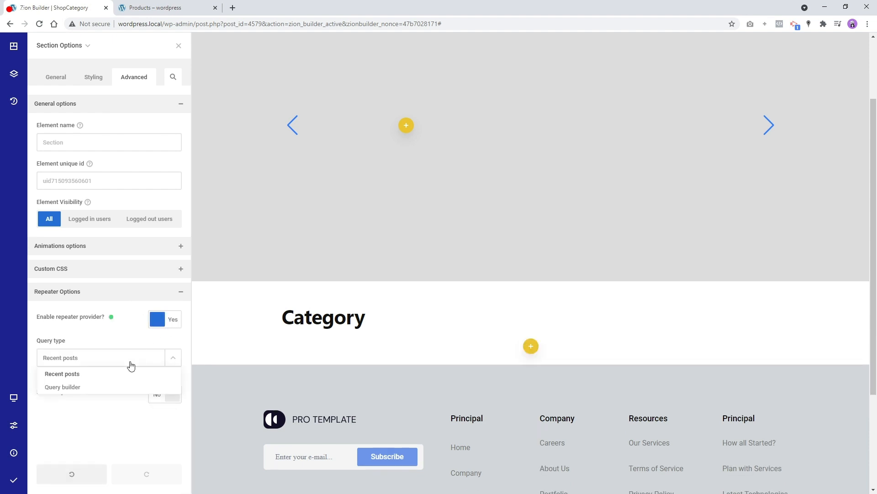
{"action": "left_click", "coordinate": [90, 388]}
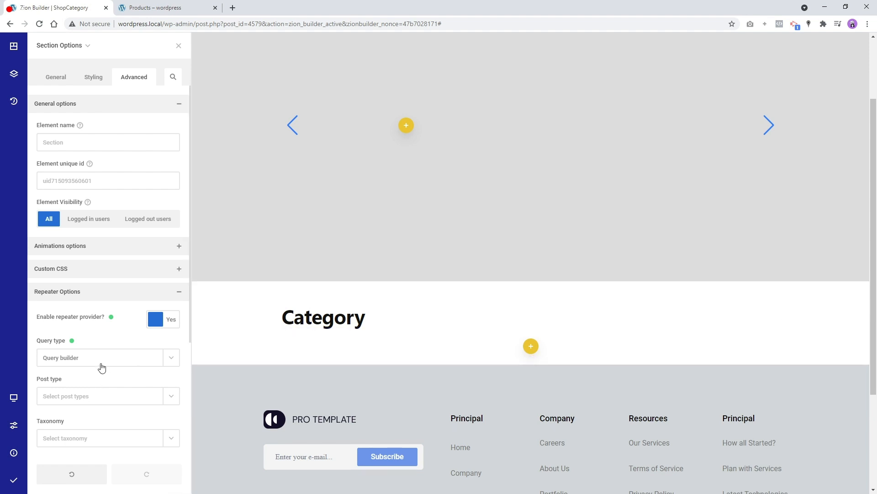
- Set the repeater query's post type to Products and its taxonomy to Product categories
{"action": "scroll", "coordinate": [91, 382], "scroll_direction": "down", "scroll_amount": 1}
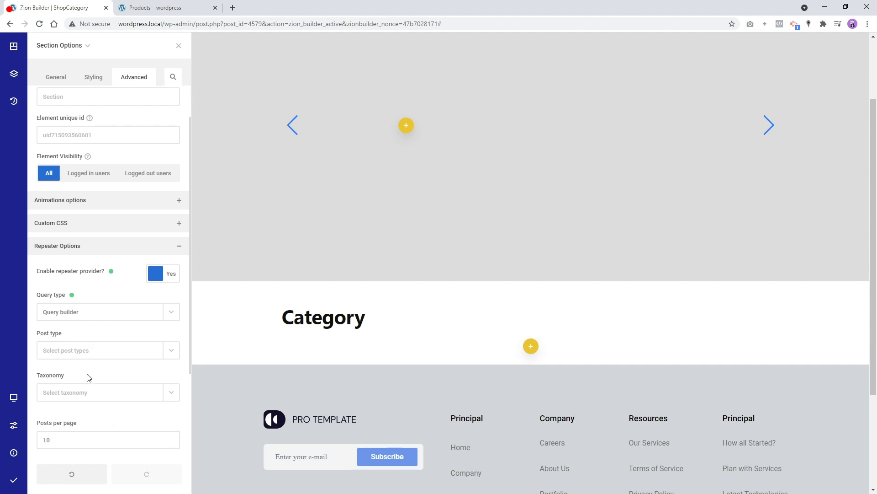
{"action": "left_click", "coordinate": [85, 349]}
{"action": "left_click", "coordinate": [68, 410]}
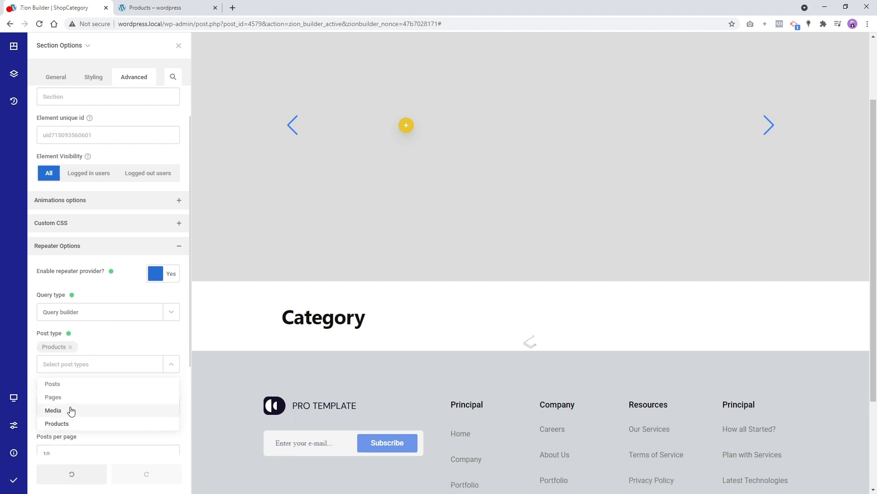
{"action": "left_click", "coordinate": [143, 352]}
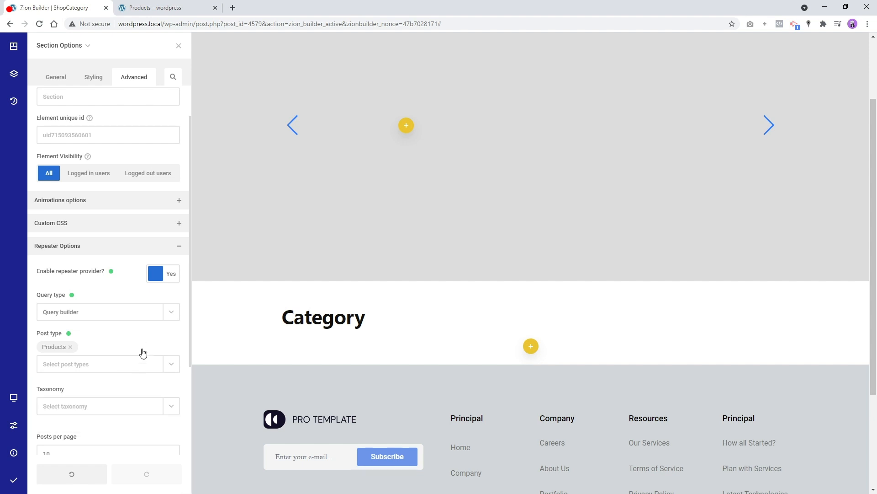
{"action": "left_click", "coordinate": [73, 407]}
{"action": "left_click", "coordinate": [73, 365]}
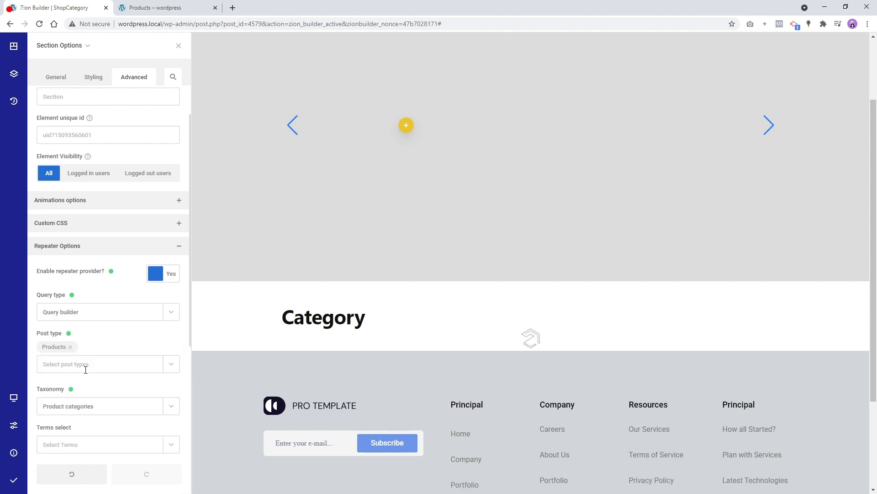
- Limit the repeater query to the Tshirts term
{"action": "left_click", "coordinate": [79, 443]}
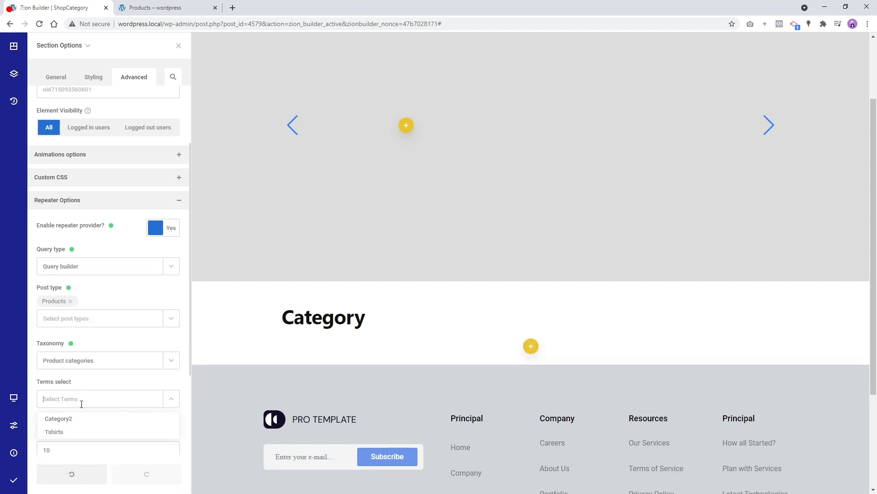
{"action": "left_click", "coordinate": [62, 437]}
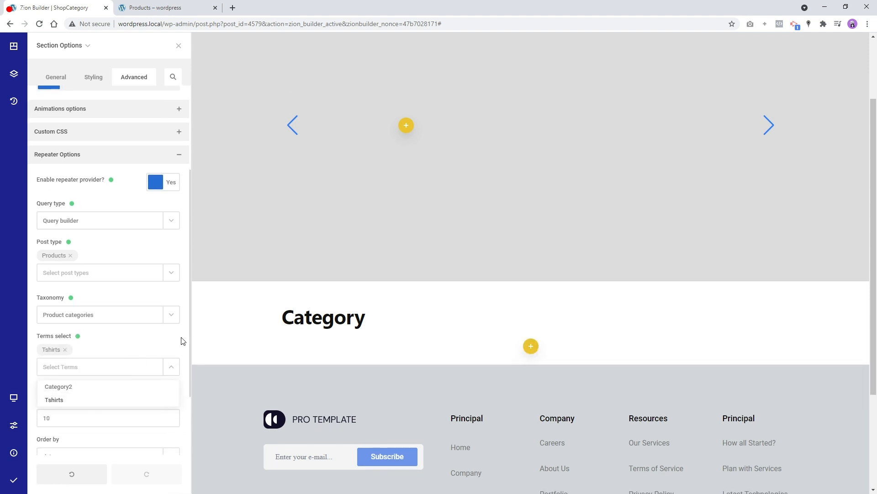
{"action": "left_click", "coordinate": [154, 346]}
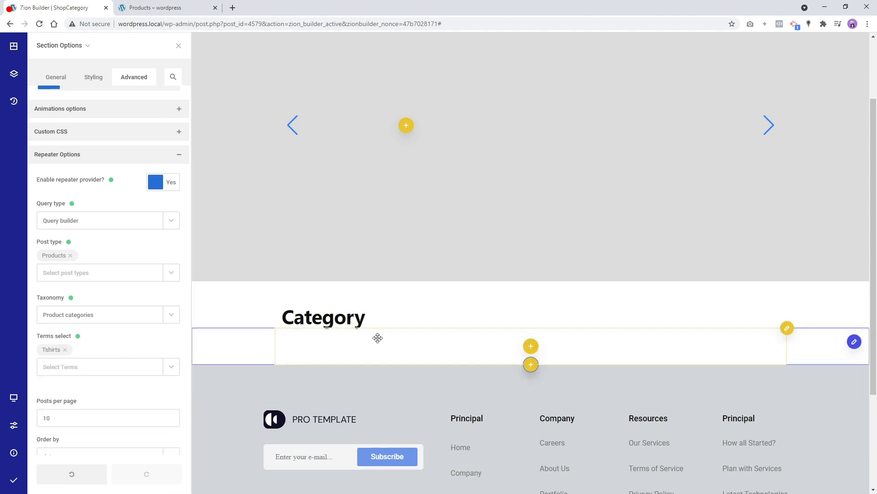
- Enable the repeater consumer on the column inside the section below the Category heading
{"action": "right_click", "coordinate": [352, 277]}
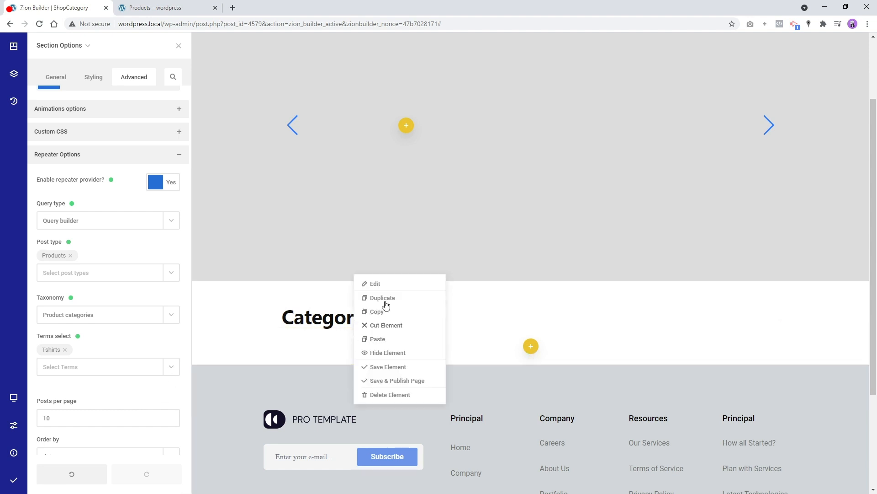
{"action": "left_click", "coordinate": [382, 286]}
{"action": "left_click", "coordinate": [139, 77]}
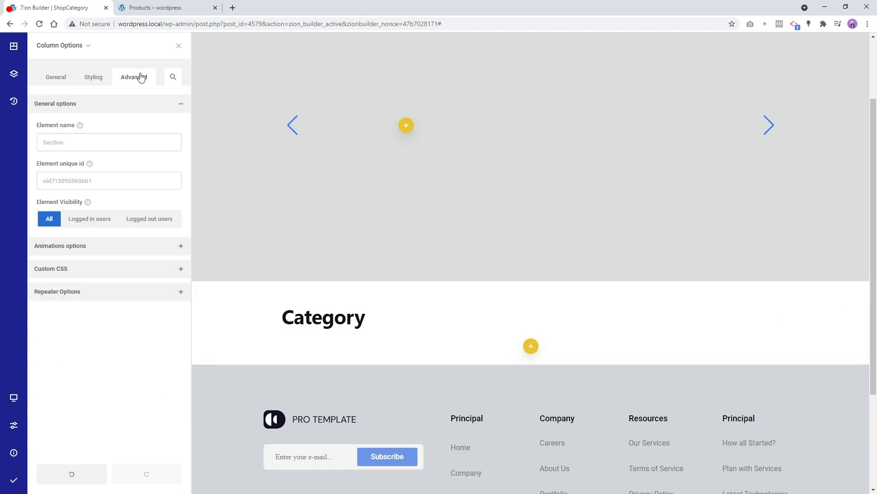
{"action": "left_click", "coordinate": [107, 292]}
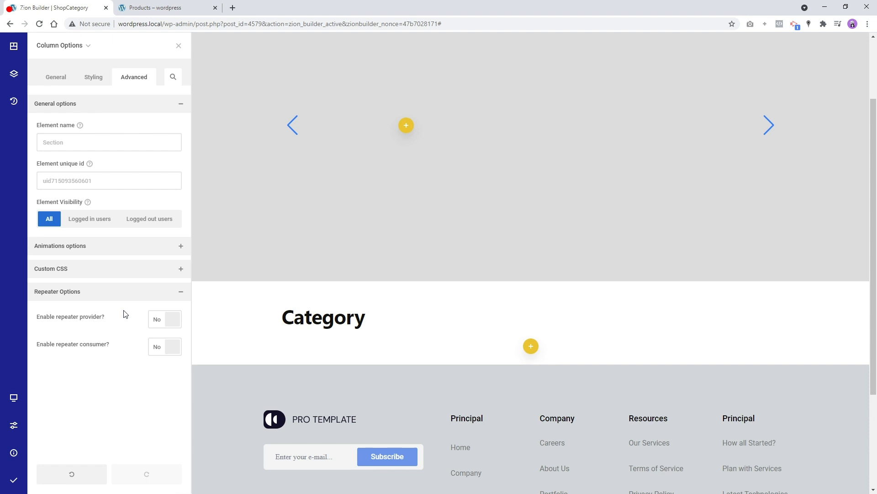
{"action": "left_click", "coordinate": [171, 350]}
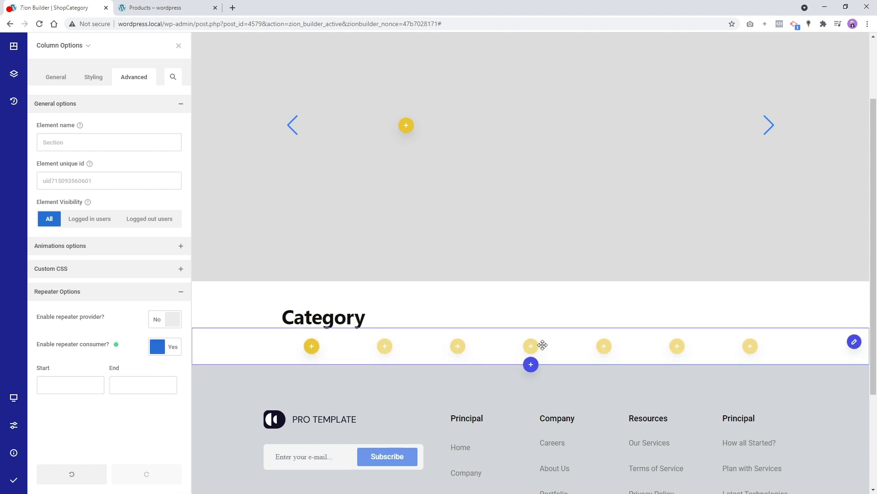
- Check the products listed on the shop page in the other browser tab, and return to the page builder
{"action": "left_click", "coordinate": [162, 7]}
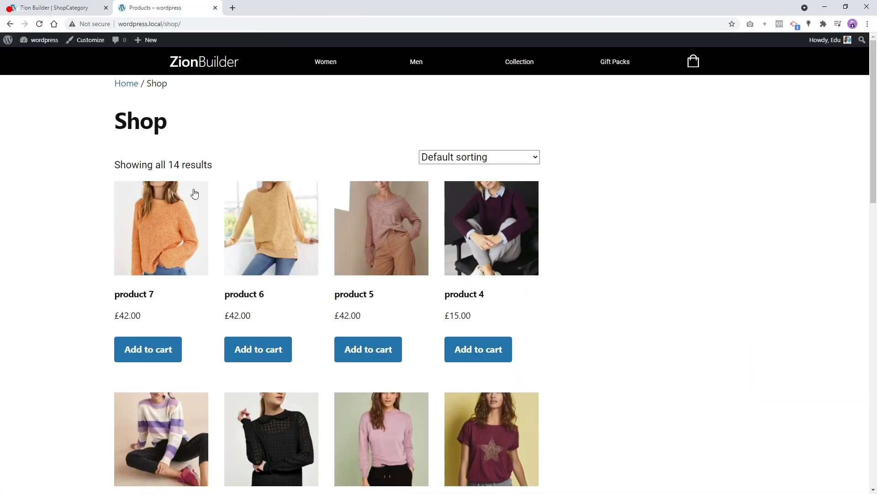
{"action": "scroll", "coordinate": [307, 261], "scroll_direction": "down", "scroll_amount": 3}
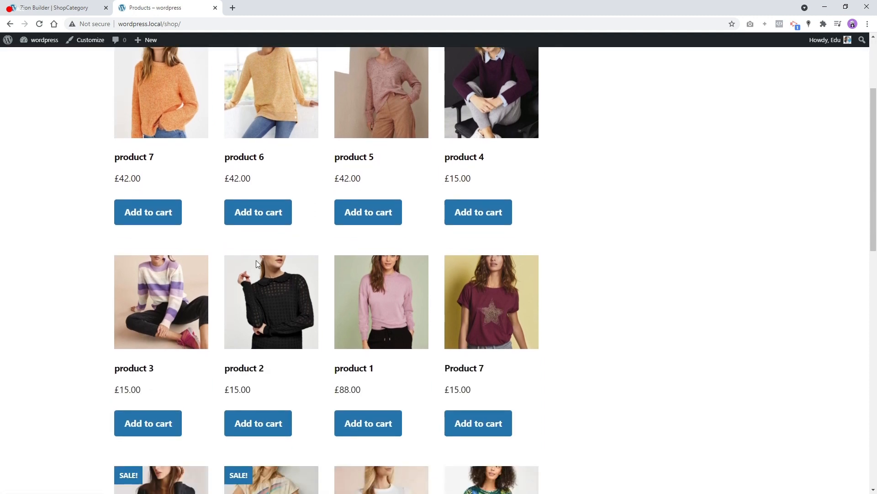
{"action": "scroll", "coordinate": [437, 311], "scroll_direction": "down", "scroll_amount": 7}
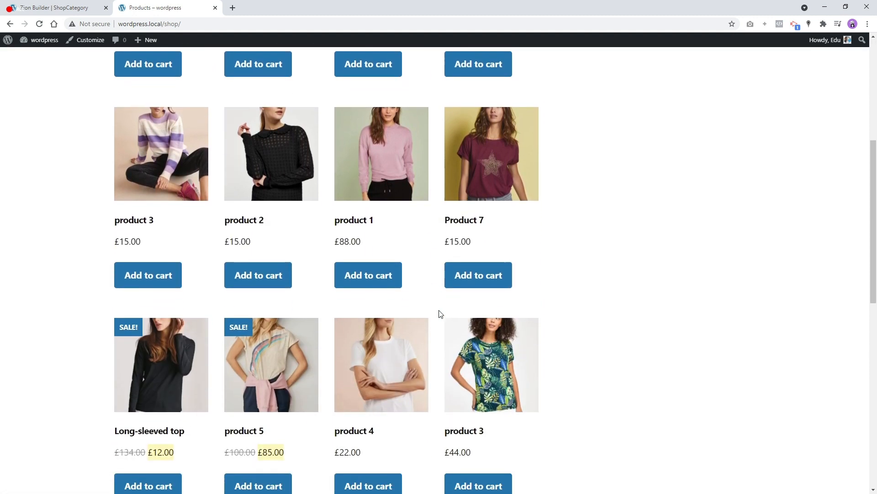
{"action": "scroll", "coordinate": [440, 313], "scroll_direction": "up", "scroll_amount": 10}
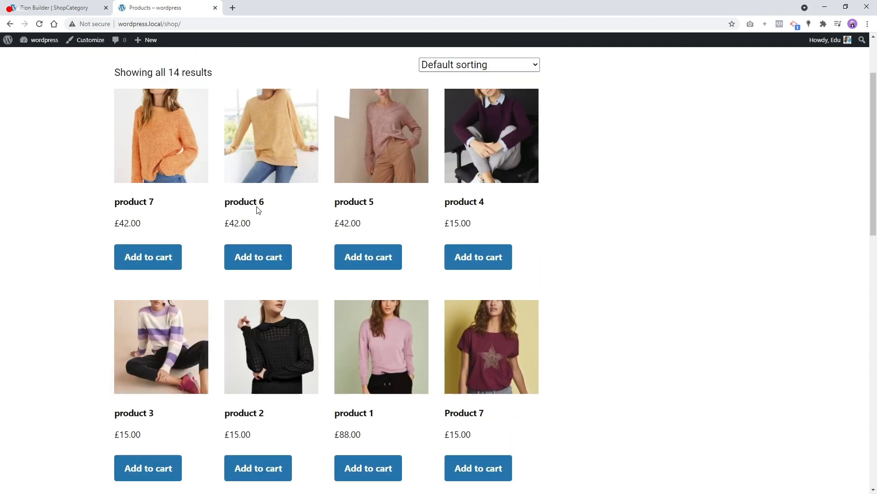
{"action": "left_click", "coordinate": [64, 7]}
- Add the Category2 term to the repeater query of the section that contains the repeated columns
{"action": "left_click", "coordinate": [79, 55]}
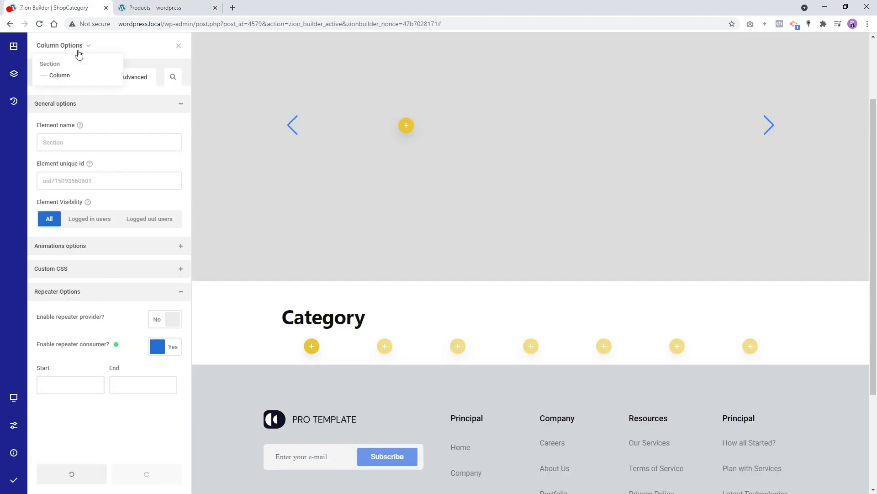
{"action": "left_click", "coordinate": [67, 63]}
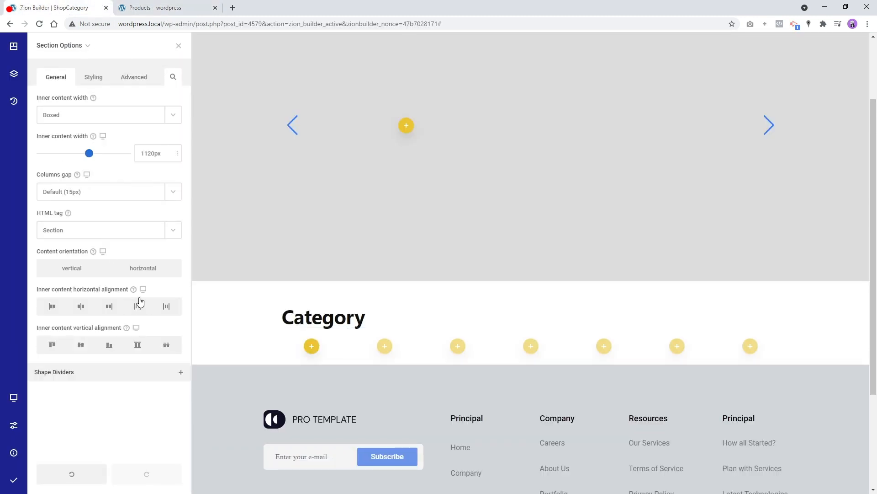
{"action": "left_click", "coordinate": [136, 78]}
{"action": "left_click", "coordinate": [132, 292]}
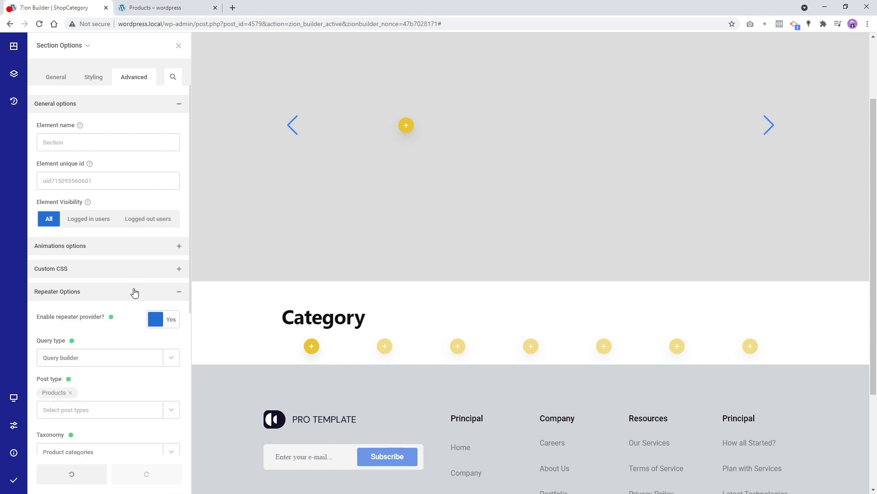
{"action": "scroll", "coordinate": [93, 279], "scroll_direction": "down", "scroll_amount": 2}
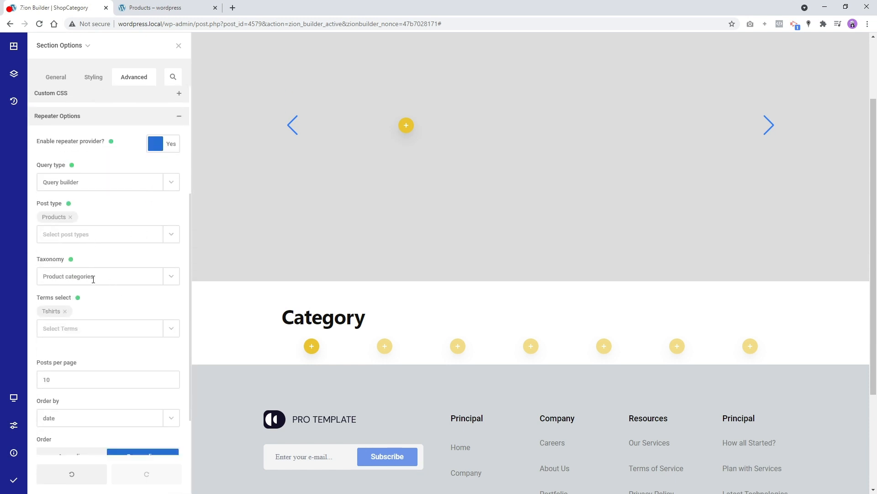
{"action": "left_click", "coordinate": [76, 270]}
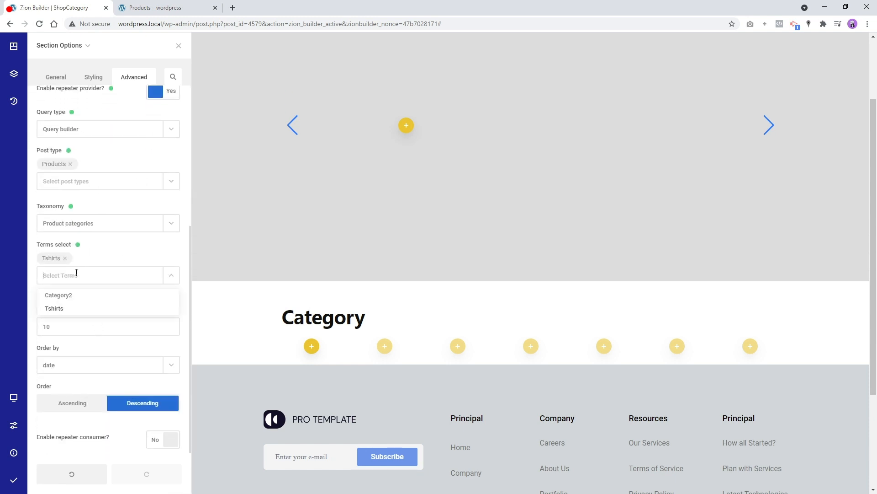
{"action": "left_click", "coordinate": [62, 300]}
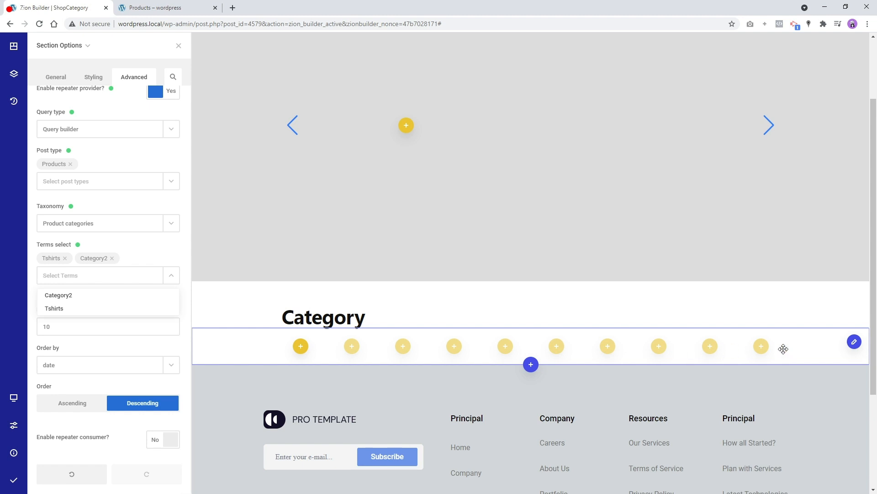
- Set the repeater query's posts per page to 20
{"action": "left_click", "coordinate": [74, 330]}
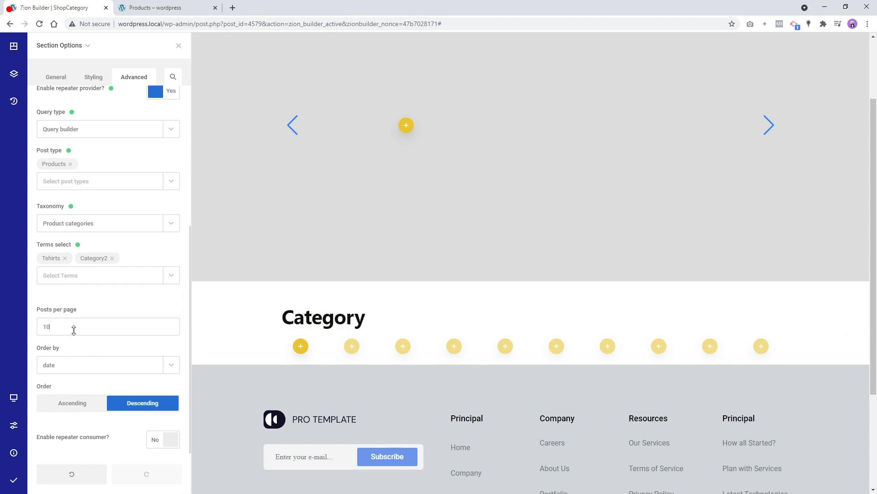
{"action": "key", "text": "BackSpace"}
{"action": "type", "text": "2"}
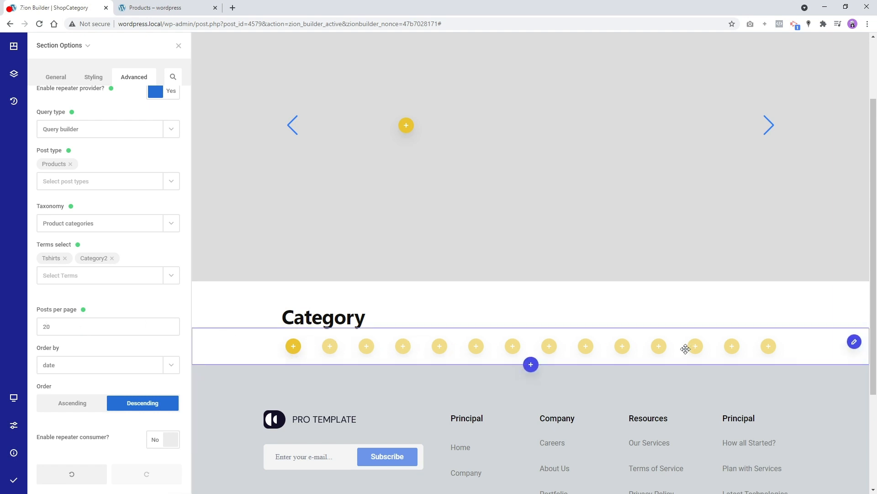
- Compare the shop page's full product list with the number of repeated columns in the builder
{"action": "left_click", "coordinate": [154, 6]}
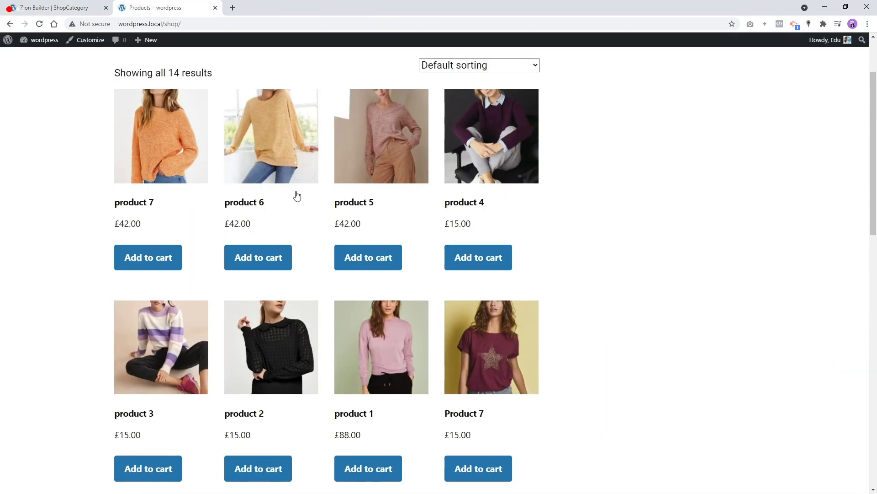
{"action": "scroll", "coordinate": [296, 196], "scroll_direction": "down", "scroll_amount": 10}
{"action": "scroll", "coordinate": [201, 140], "scroll_direction": "up", "scroll_amount": 8}
{"action": "left_click", "coordinate": [84, 5]}
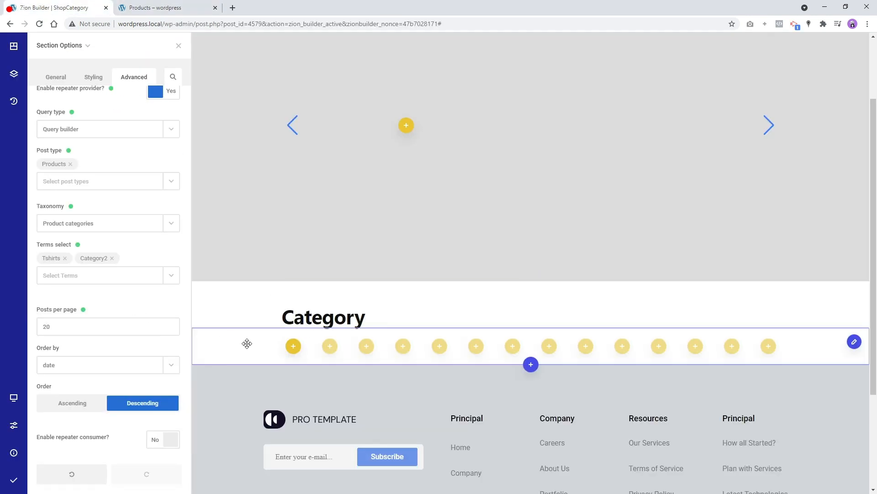
- Set the width of the repeated column below the Category heading to 4
{"action": "right_click", "coordinate": [305, 336]}
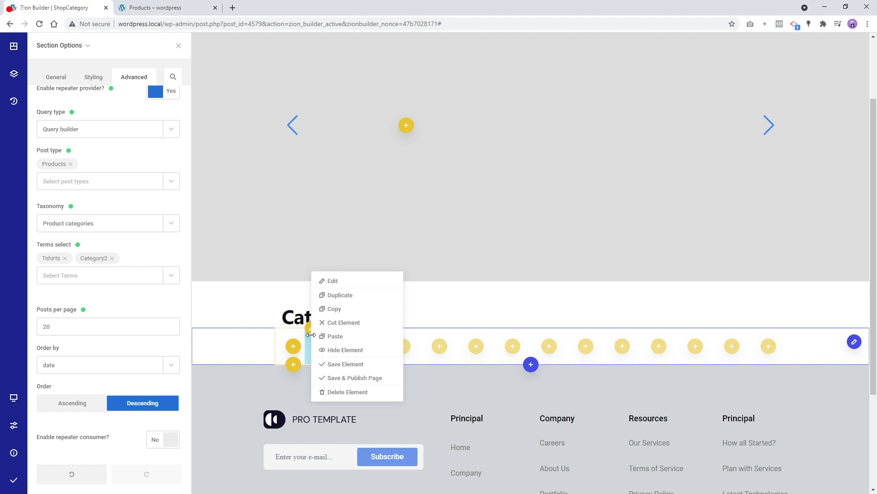
{"action": "left_click", "coordinate": [344, 282]}
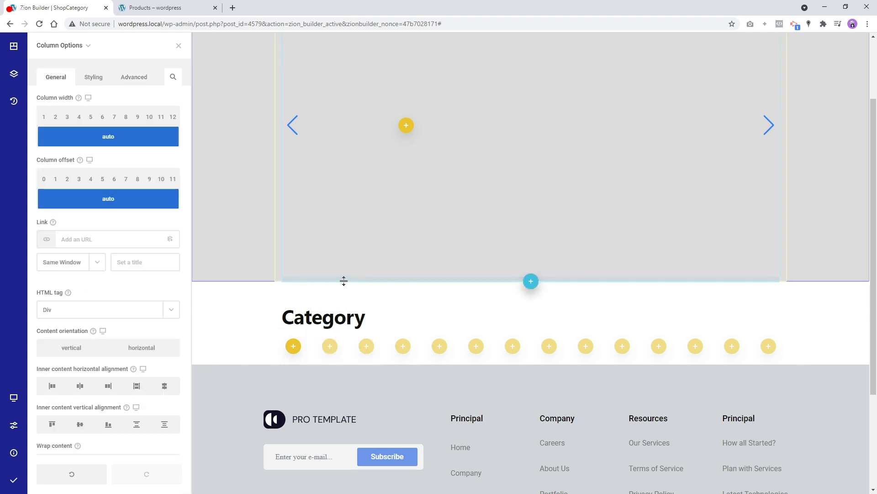
{"action": "left_click", "coordinate": [80, 118]}
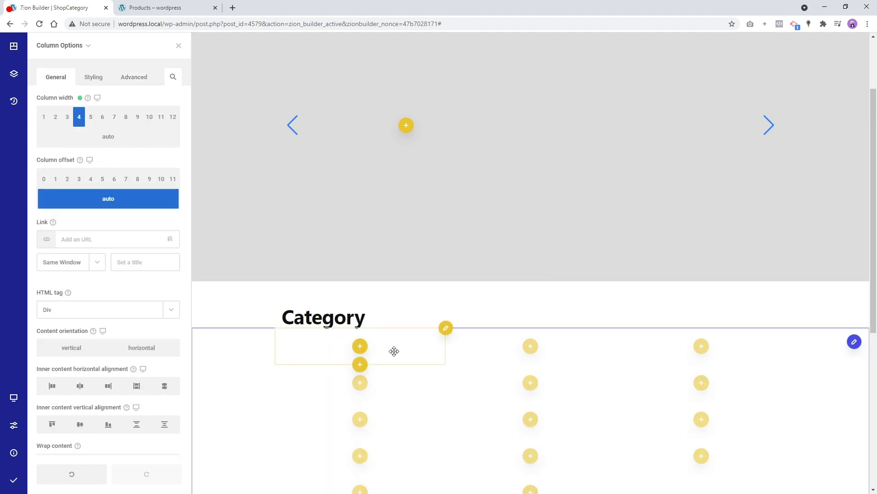
{"action": "scroll", "coordinate": [651, 380], "scroll_direction": "down", "scroll_amount": 6}
{"action": "scroll", "coordinate": [651, 380], "scroll_direction": "up", "scroll_amount": 4}
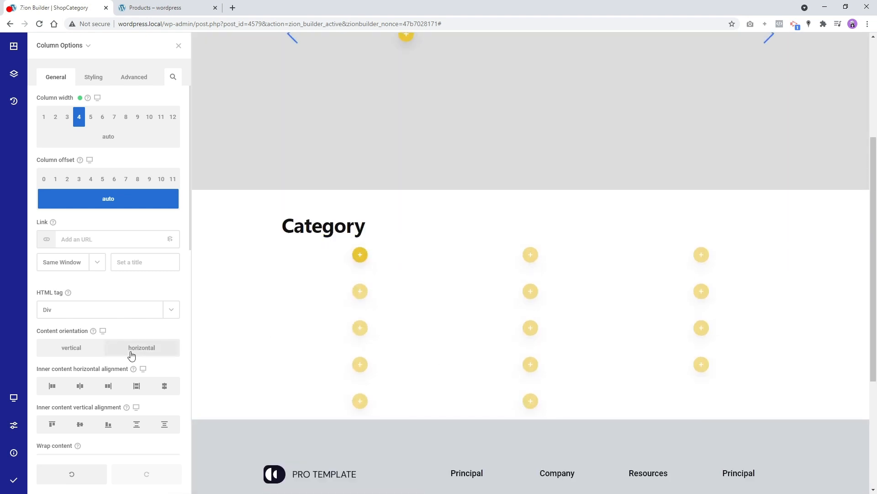
- Set the posts per page to 6 in the repeater query of the section that contains the repeated columns
{"action": "scroll", "coordinate": [102, 313], "scroll_direction": "down", "scroll_amount": 3}
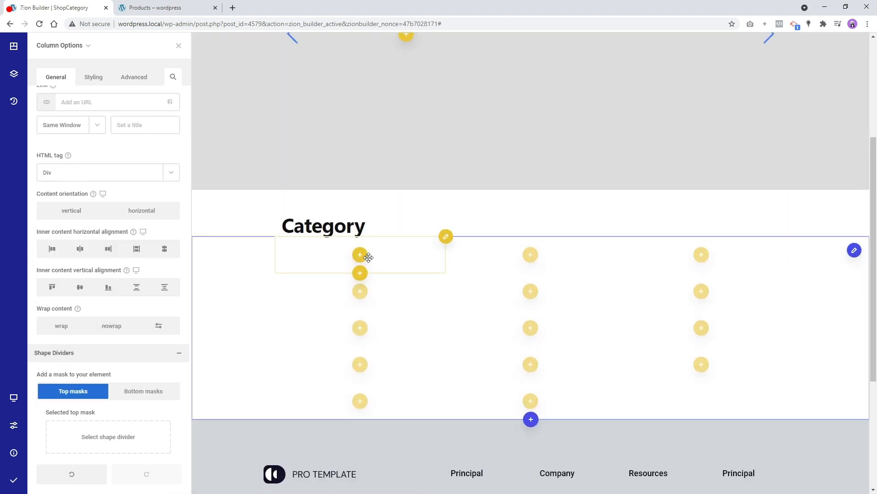
{"action": "scroll", "coordinate": [100, 389], "scroll_direction": "down", "scroll_amount": 7}
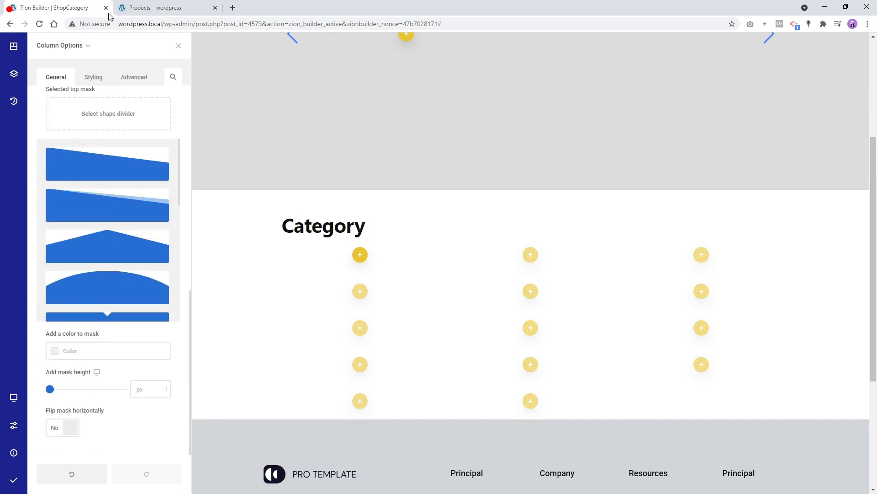
{"action": "left_click", "coordinate": [136, 78]}
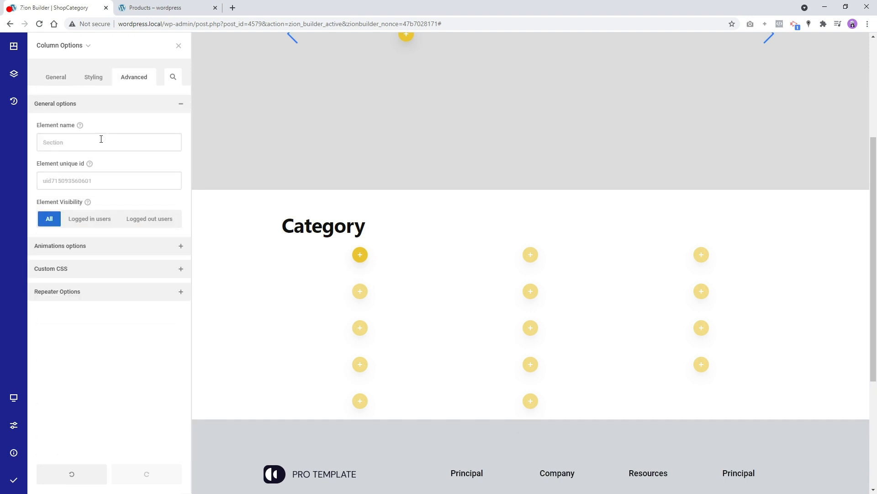
{"action": "left_click", "coordinate": [69, 292]}
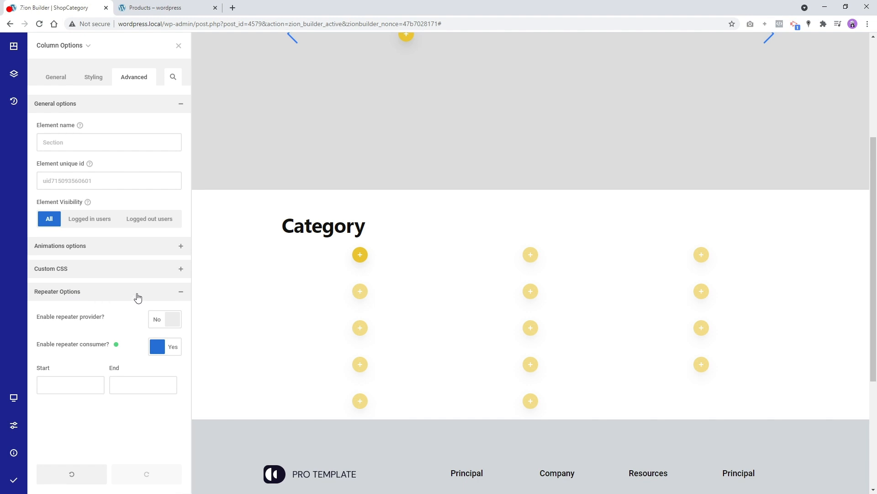
{"action": "left_click", "coordinate": [68, 44]}
{"action": "left_click", "coordinate": [48, 61]}
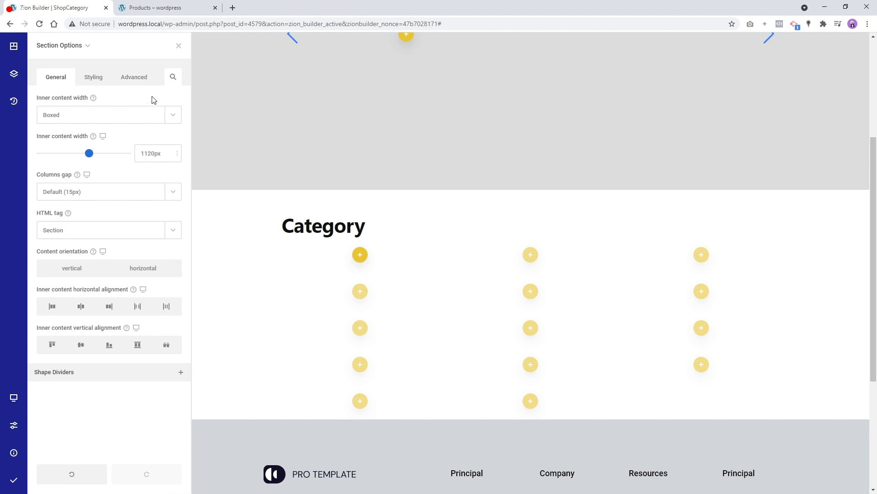
{"action": "left_click", "coordinate": [134, 77]}
{"action": "left_click", "coordinate": [140, 294]}
{"action": "scroll", "coordinate": [102, 366], "scroll_direction": "down", "scroll_amount": 5}
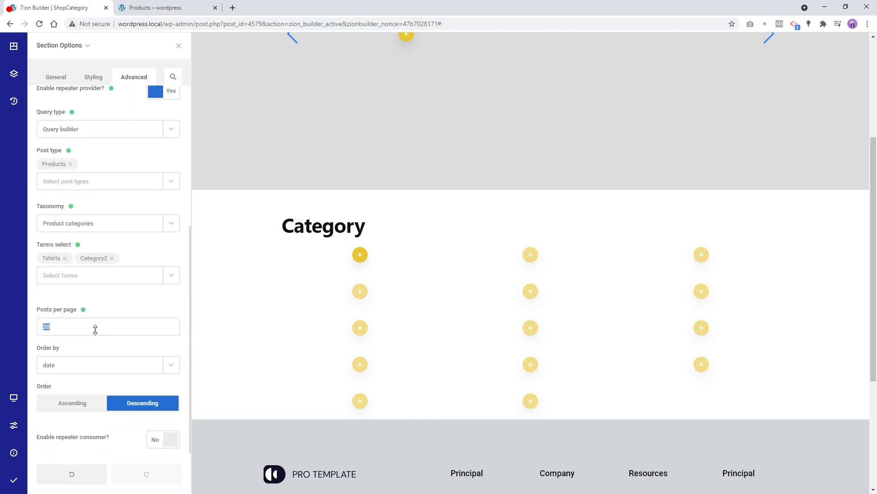
{"action": "type", "text": "6"}
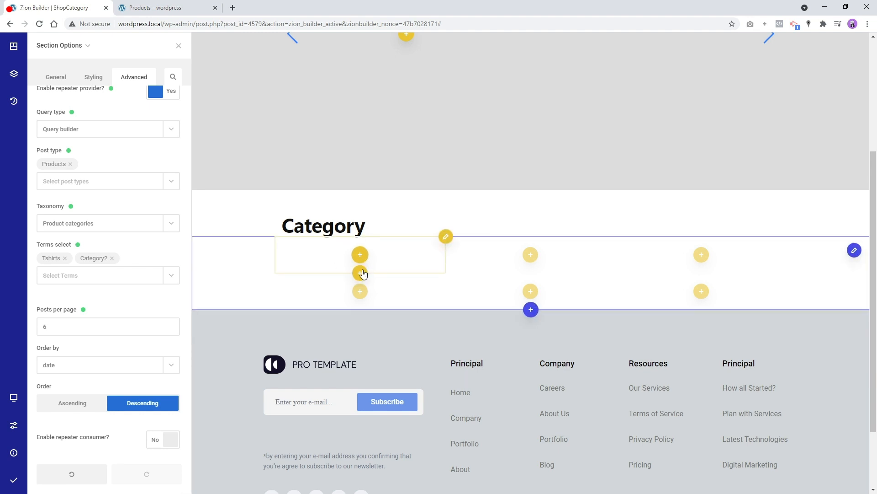
- Add an Image element to the first repeated column below the Category heading
{"action": "left_click", "coordinate": [360, 255]}
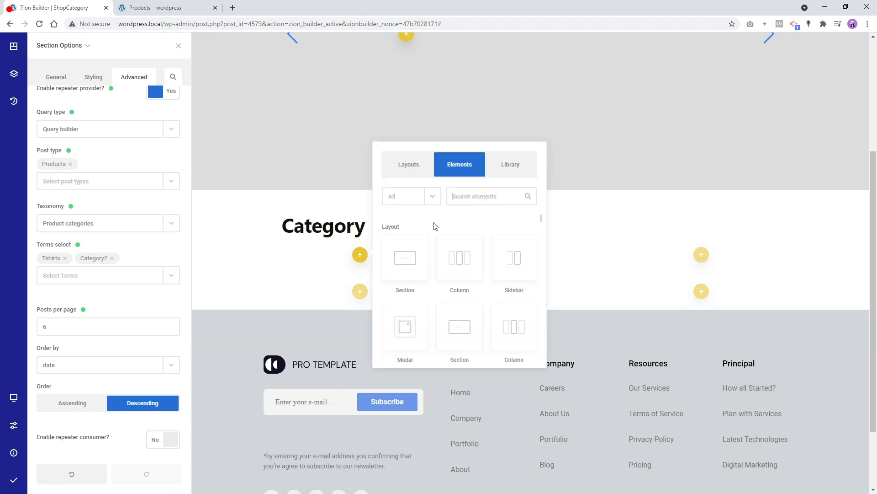
{"action": "type", "text": "image"}
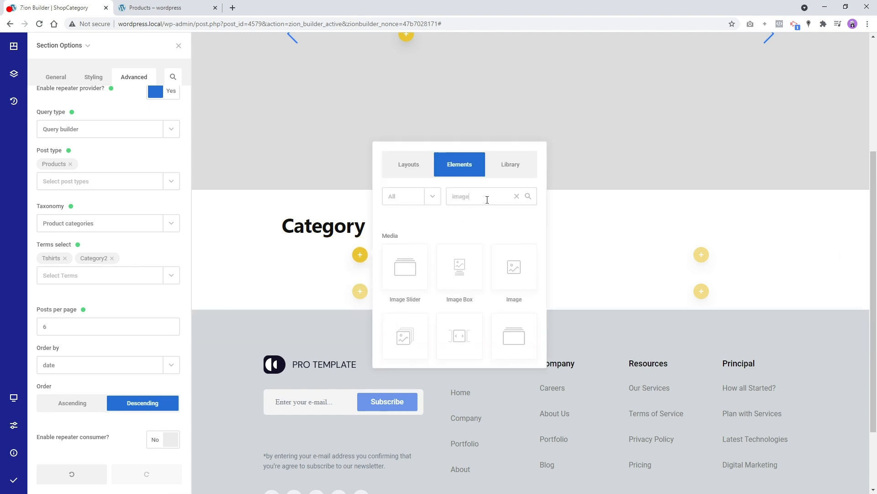
{"action": "left_click", "coordinate": [526, 274]}
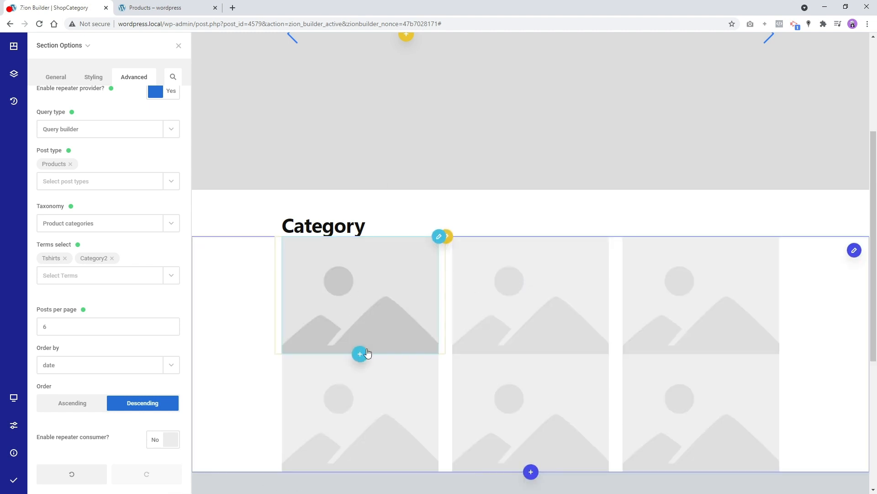
- Add a Heading element below the image in the first repeated column
{"action": "left_click", "coordinate": [367, 356]}
{"action": "left_click", "coordinate": [478, 267]}
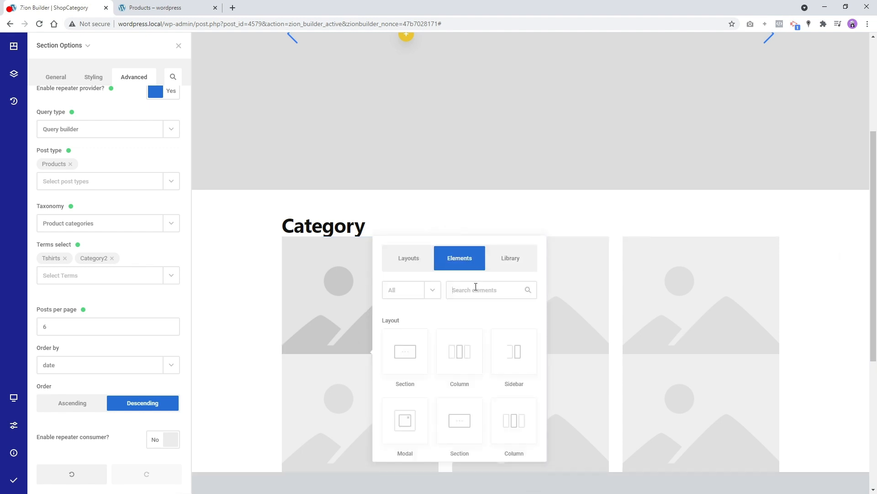
{"action": "type", "text": "heading"}
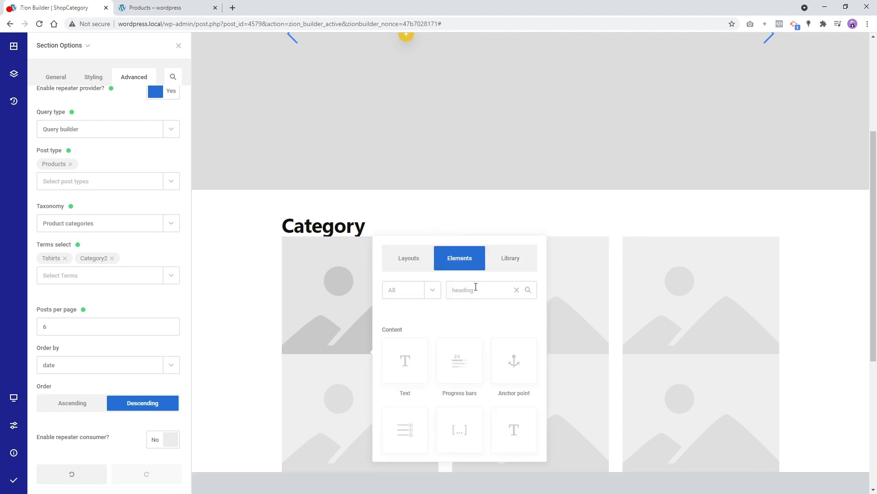
{"action": "scroll", "coordinate": [476, 347], "scroll_direction": "down", "scroll_amount": 2}
{"action": "left_click", "coordinate": [512, 348]}
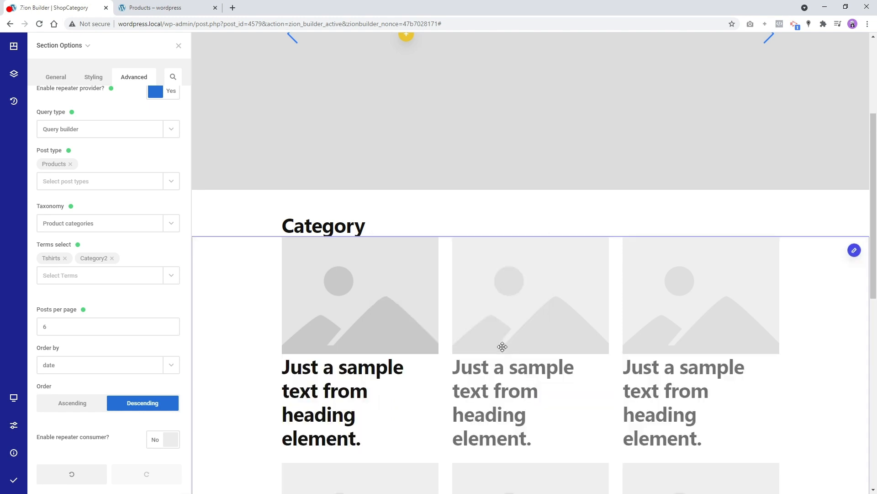
- Find the Woo Product Price element by searching for price, and add it below the sample heading in the repeated column
{"action": "left_click", "coordinate": [360, 449]}
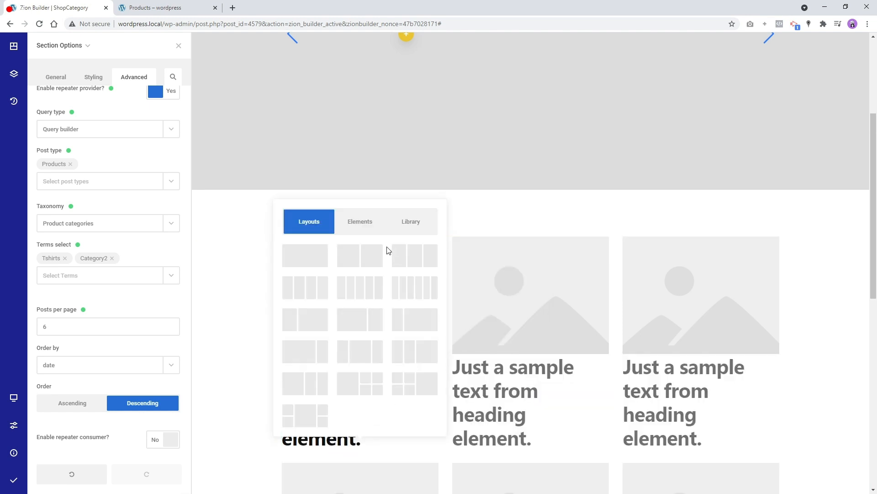
{"action": "left_click", "coordinate": [372, 241]}
{"action": "type", "text": "pri"}
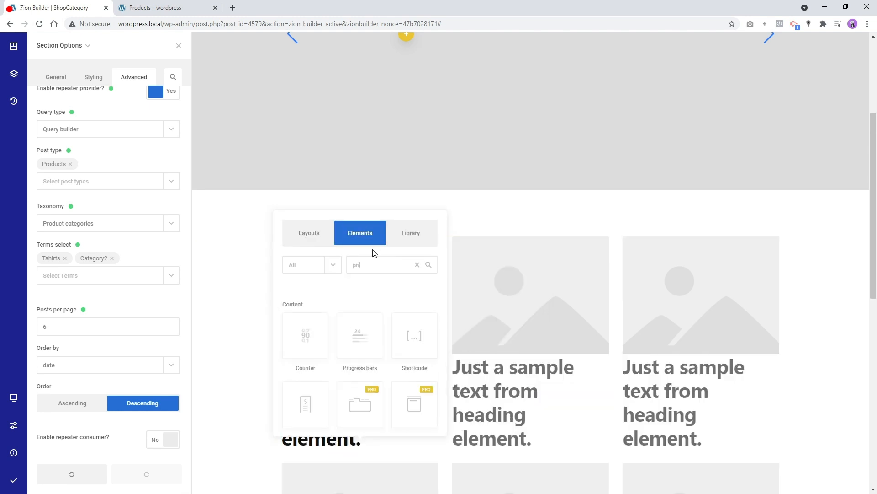
{"action": "type", "text": "ce"}
{"action": "scroll", "coordinate": [361, 329], "scroll_direction": "down", "scroll_amount": 2}
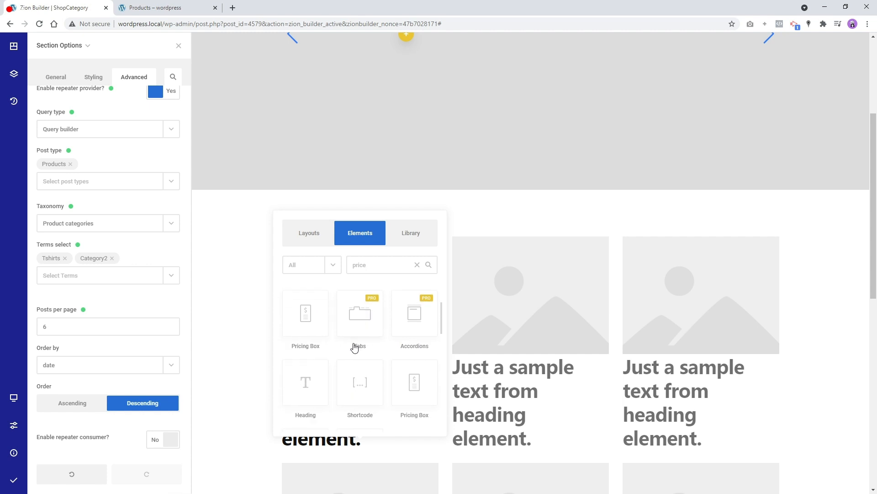
{"action": "scroll", "coordinate": [355, 347], "scroll_direction": "down", "scroll_amount": 4}
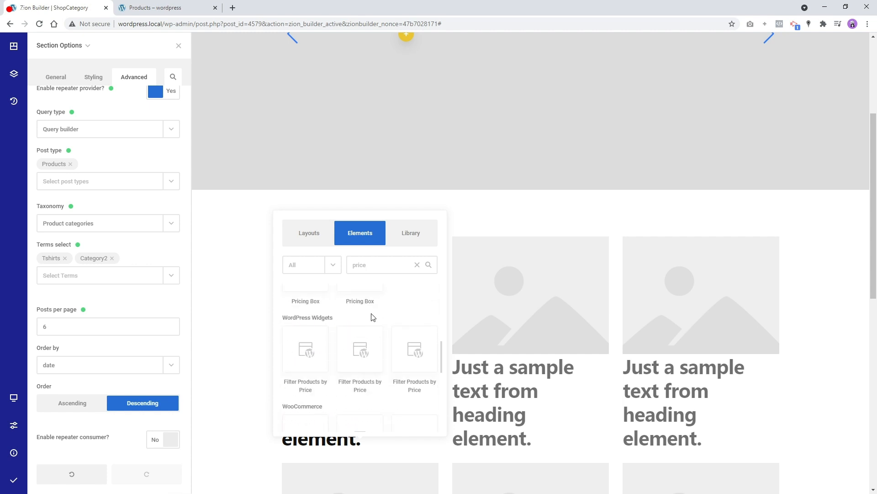
{"action": "scroll", "coordinate": [373, 317], "scroll_direction": "down", "scroll_amount": 2}
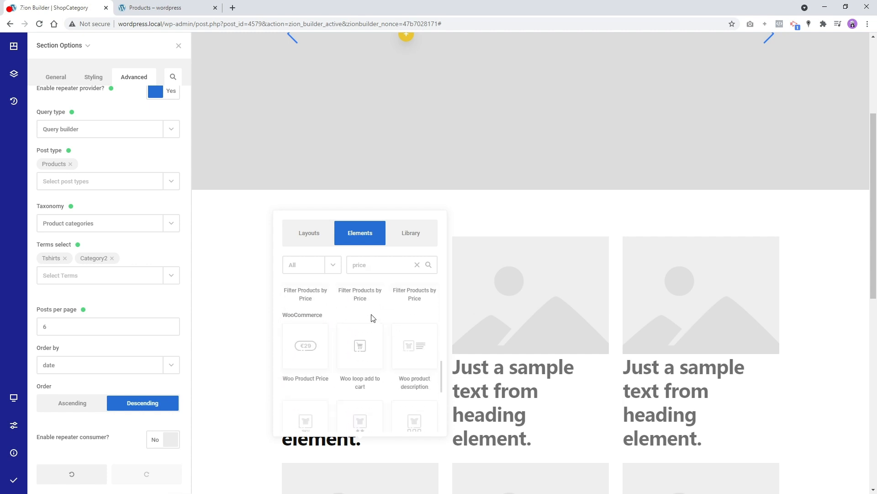
{"action": "left_click", "coordinate": [316, 355]}
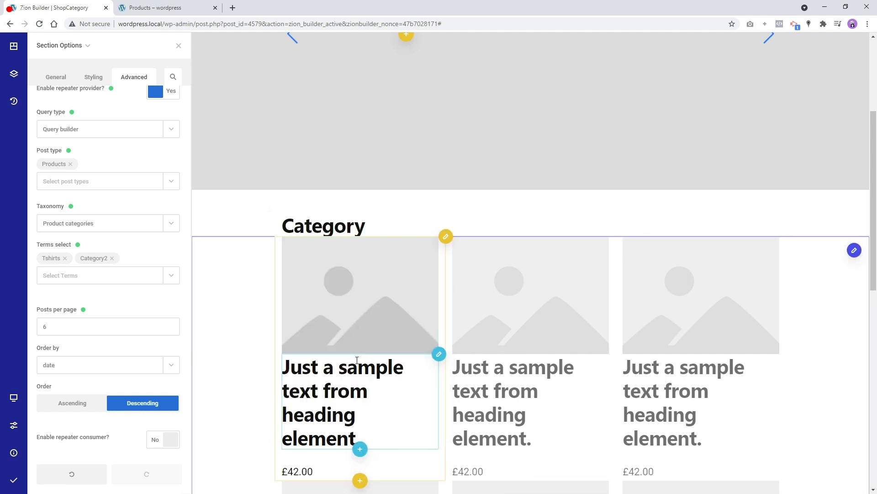
- Add a little bottom spacing to the repeated product column below the price to separate the product rows
{"action": "scroll", "coordinate": [357, 360], "scroll_direction": "down", "scroll_amount": 3}
{"action": "scroll", "coordinate": [355, 325], "scroll_direction": "down", "scroll_amount": 3}
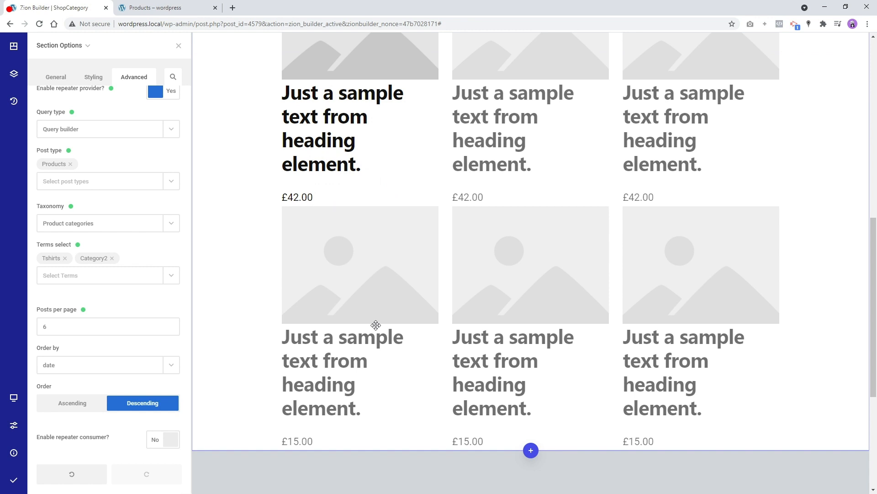
{"action": "scroll", "coordinate": [376, 325], "scroll_direction": "up", "scroll_amount": 4}
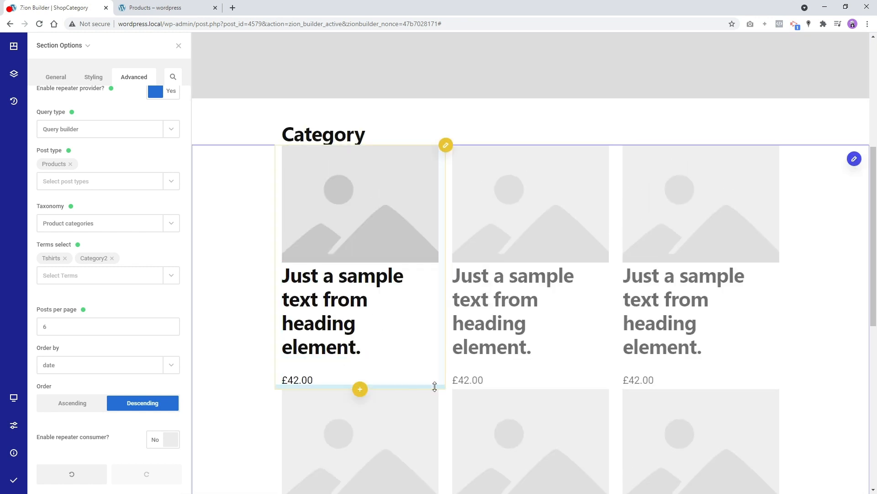
{"action": "left_click_drag", "start_coordinate": [432, 386], "coordinate": [432, 400]}
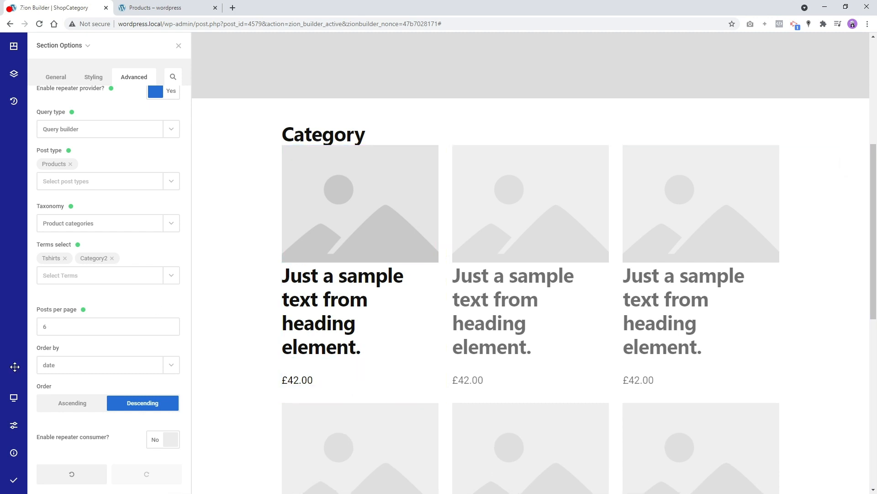
- Set the repeated column's image to the dynamic Featured image of each product
{"action": "right_click", "coordinate": [390, 174]}
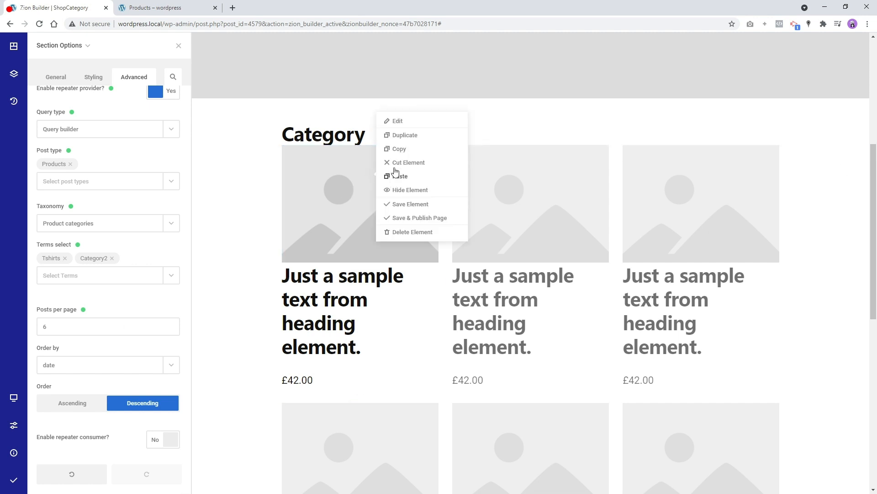
{"action": "left_click", "coordinate": [399, 122]}
{"action": "left_click", "coordinate": [170, 188]}
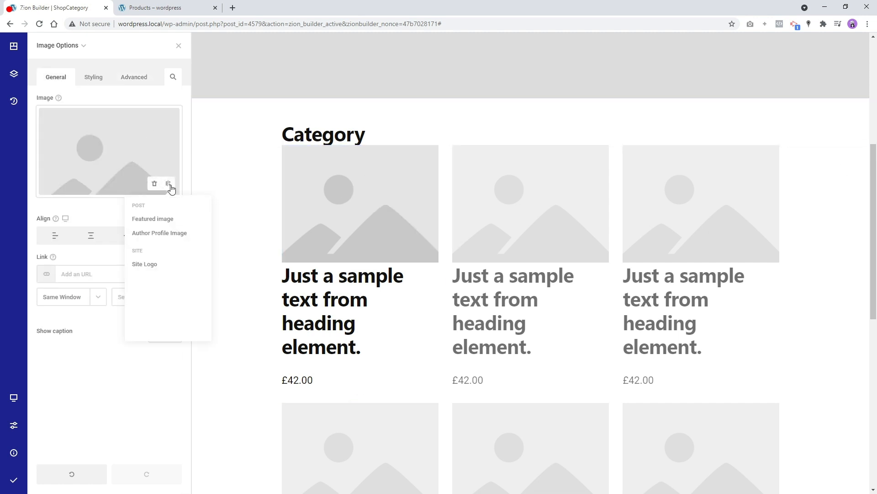
{"action": "left_click", "coordinate": [160, 212]}
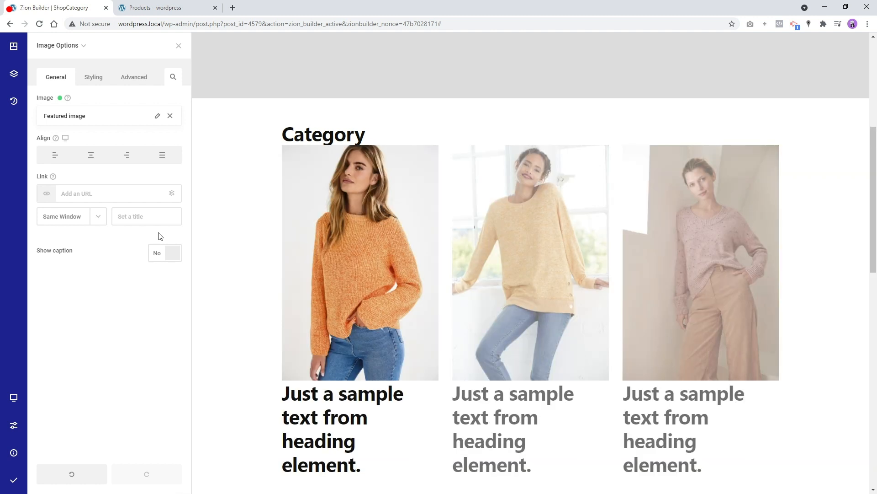
- Replace the sample heading text in the repeated column with the dynamic Post title
{"action": "right_click", "coordinate": [361, 412]}
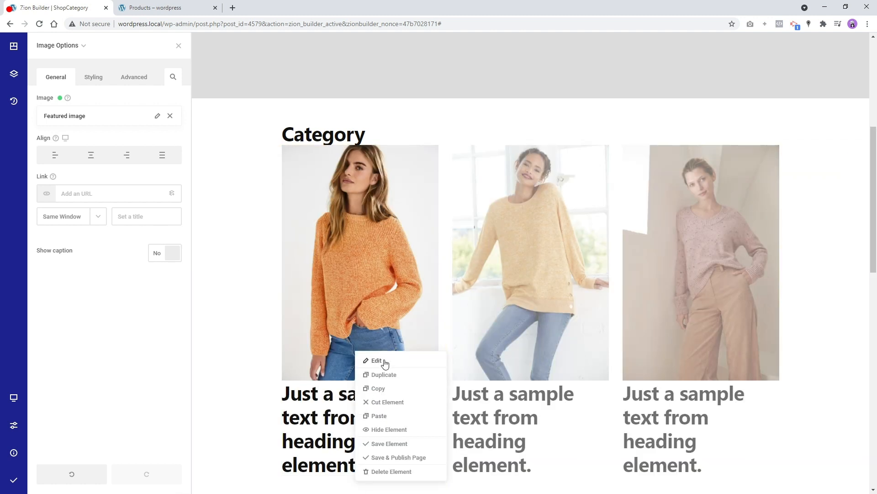
{"action": "left_click", "coordinate": [384, 361]}
{"action": "left_click", "coordinate": [178, 98]}
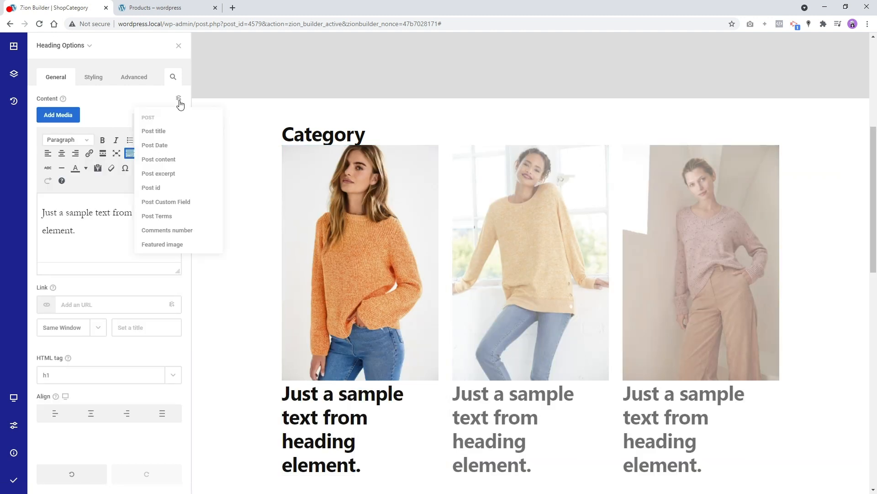
{"action": "left_click", "coordinate": [159, 132]}
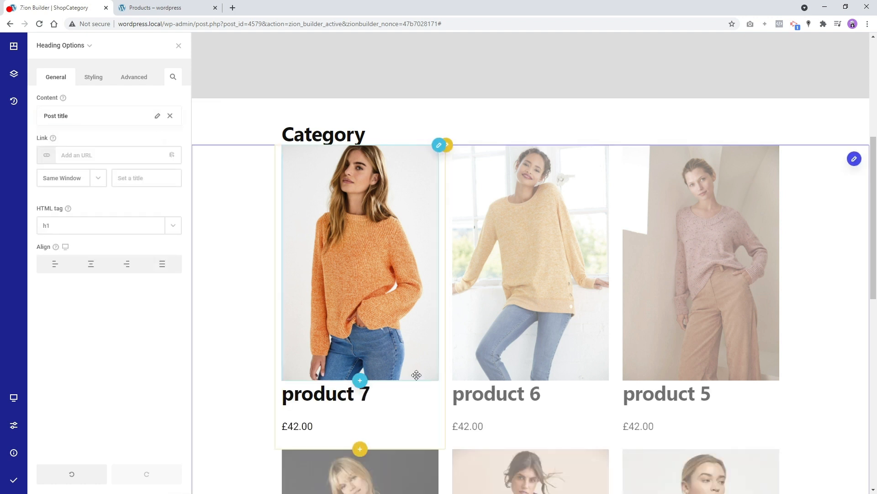
- Center the inner content of the repeated product column horizontally
{"action": "scroll", "coordinate": [382, 363], "scroll_direction": "down", "scroll_amount": 2}
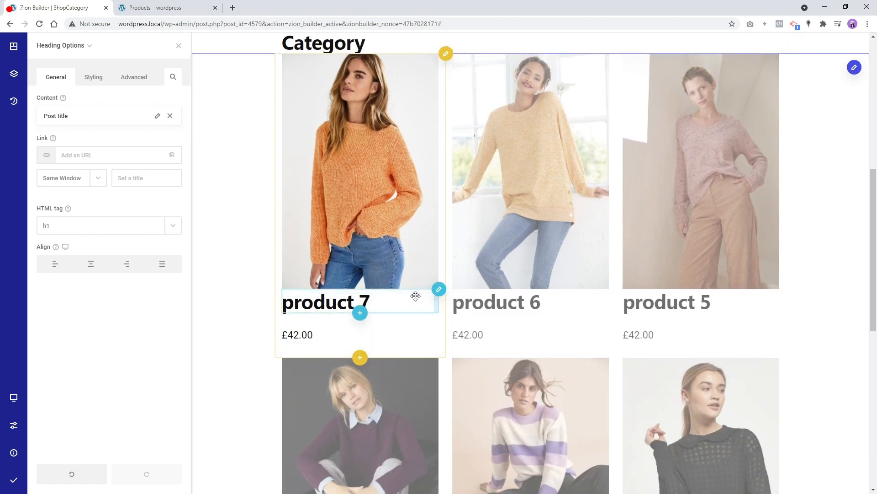
{"action": "right_click", "coordinate": [445, 314]}
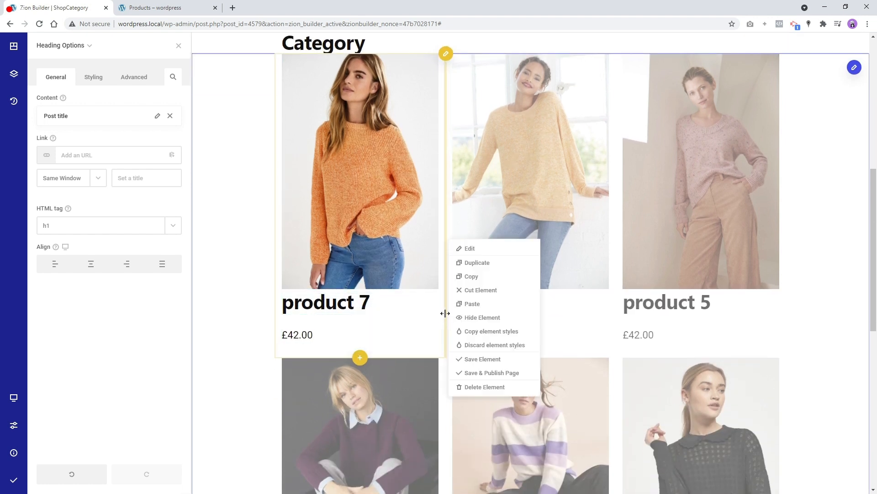
{"action": "left_click", "coordinate": [476, 251]}
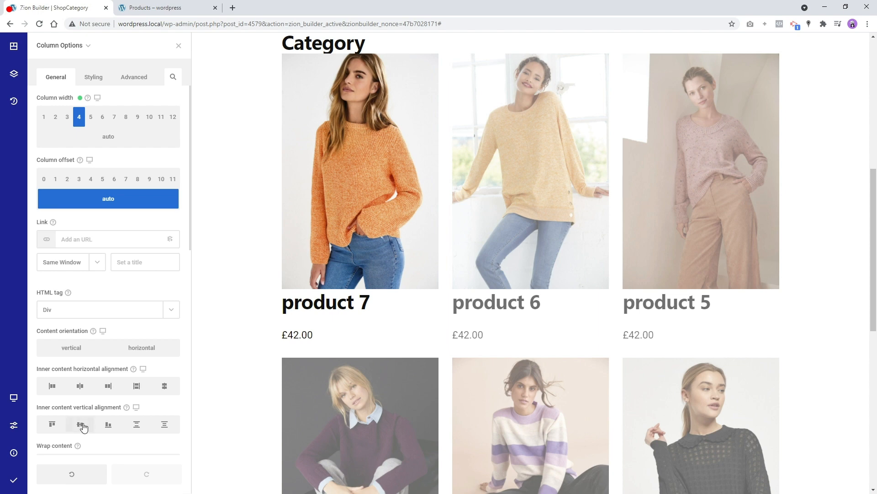
{"action": "left_click", "coordinate": [82, 388]}
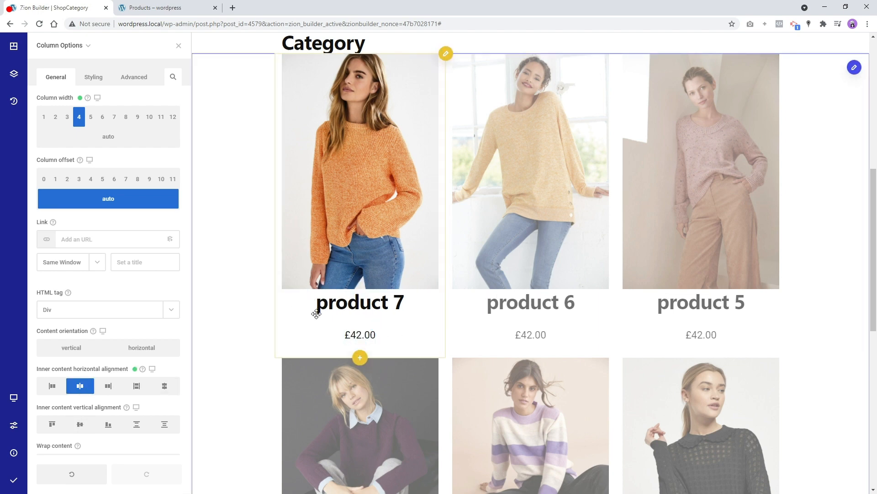
- Add a little bottom spacing to the Category heading section and reduce its top spacing to about 39 px
{"action": "scroll", "coordinate": [402, 300], "scroll_direction": "up", "scroll_amount": 6}
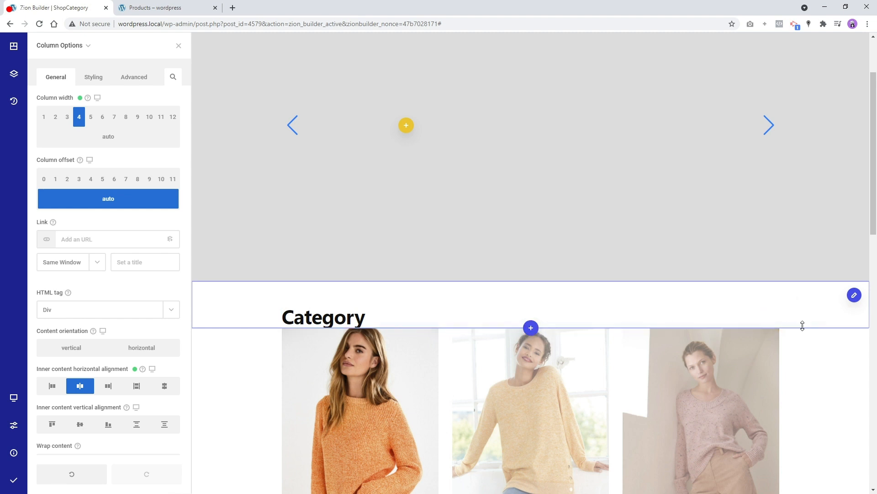
{"action": "left_click_drag", "start_coordinate": [808, 324], "coordinate": [806, 336]}
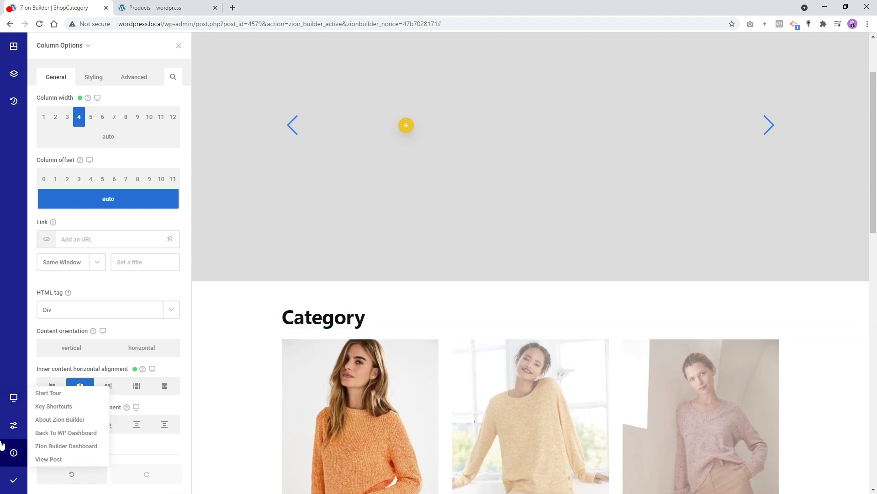
{"action": "left_click_drag", "start_coordinate": [407, 294], "coordinate": [407, 287]}
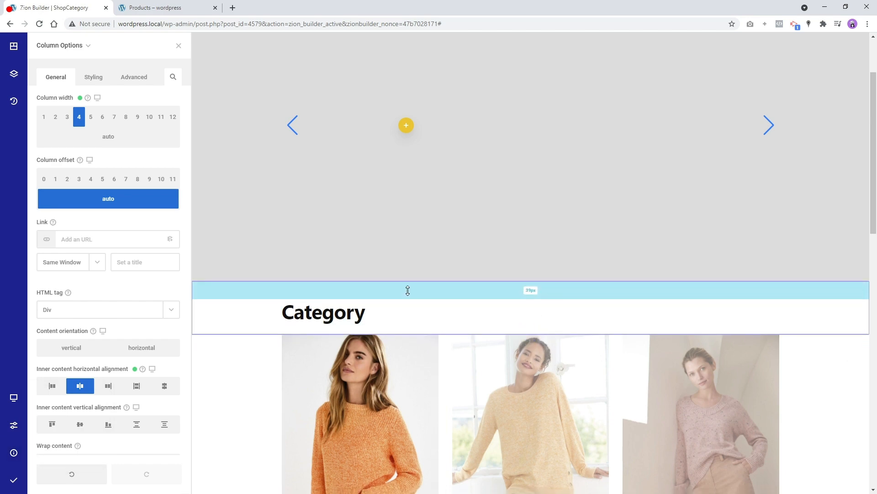
- Add a new column after the repeated product column in the product grid section
{"action": "scroll", "coordinate": [229, 427], "scroll_direction": "down", "scroll_amount": 5}
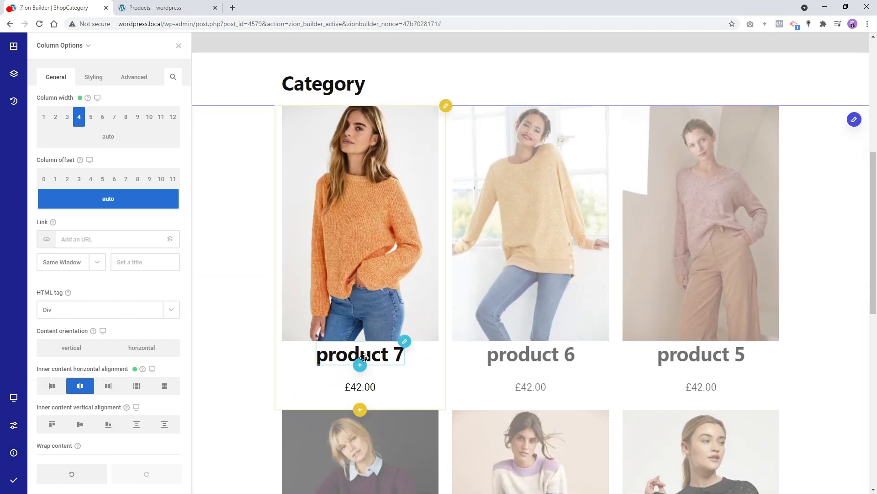
{"action": "scroll", "coordinate": [361, 359], "scroll_direction": "down", "scroll_amount": 9}
{"action": "scroll", "coordinate": [361, 355], "scroll_direction": "up", "scroll_amount": 10}
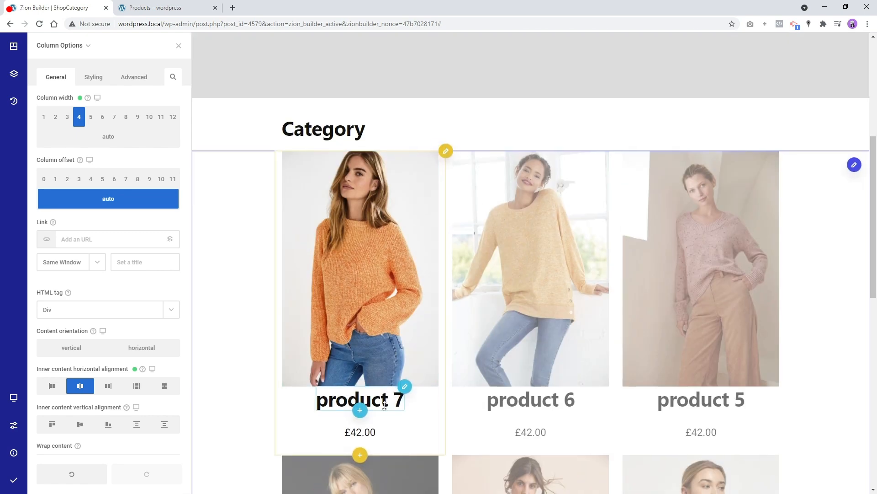
{"action": "scroll", "coordinate": [368, 384], "scroll_direction": "down", "scroll_amount": 2}
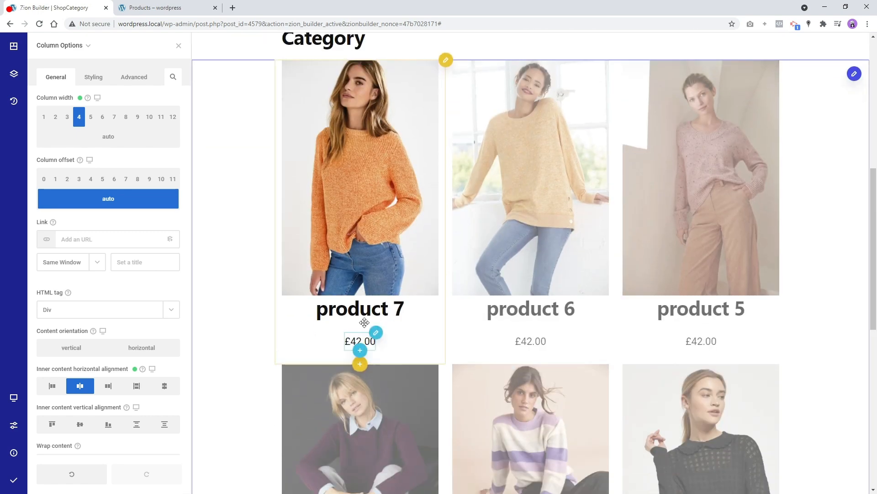
{"action": "left_click", "coordinate": [360, 364]}
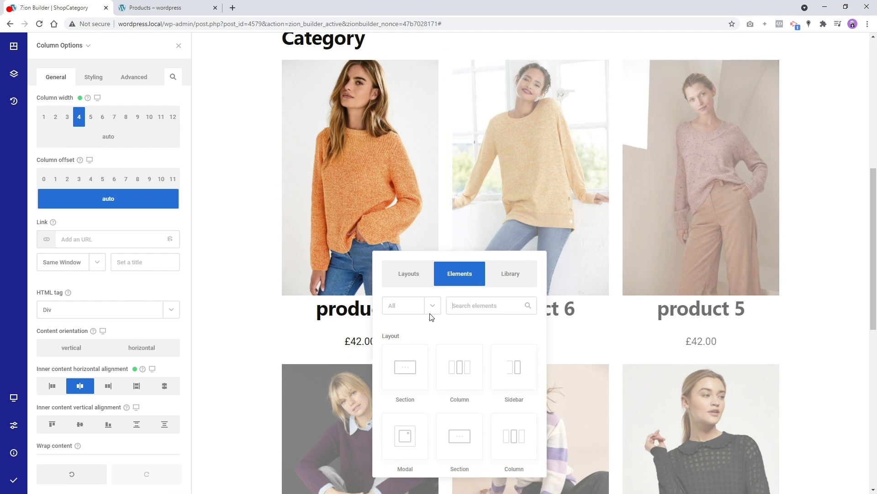
{"action": "left_click", "coordinate": [463, 370]}
{"action": "scroll", "coordinate": [487, 357], "scroll_direction": "down", "scroll_amount": 8}
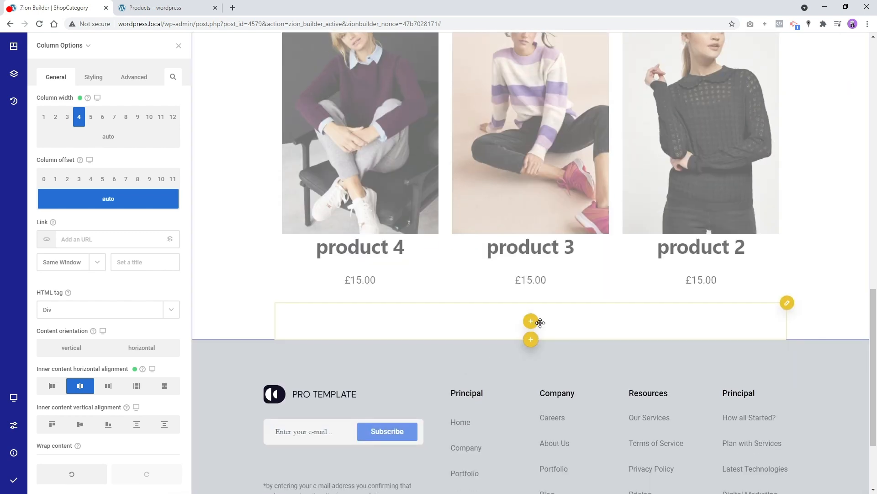
- Add a Pagination element, found by searching for pagina, to the new column and give the section about 70 px of bottom spacing
{"action": "left_click", "coordinate": [532, 321]}
{"action": "type", "text": "pagina"}
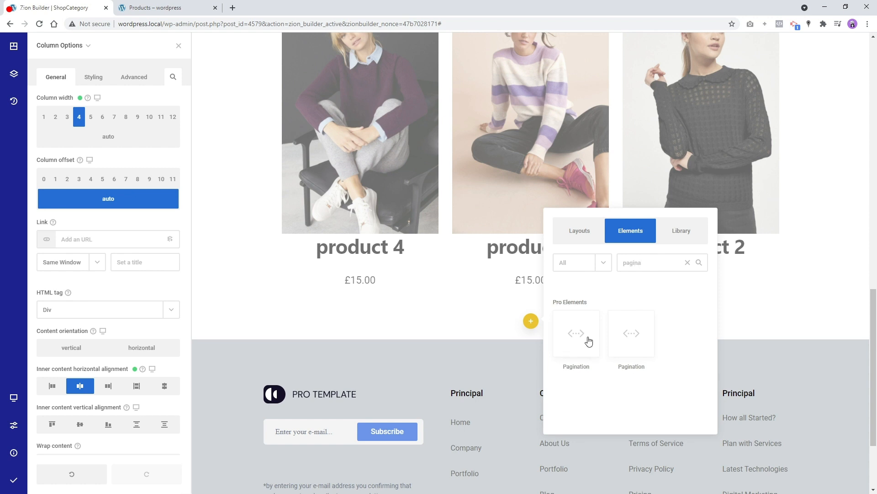
{"action": "left_click", "coordinate": [589, 341]}
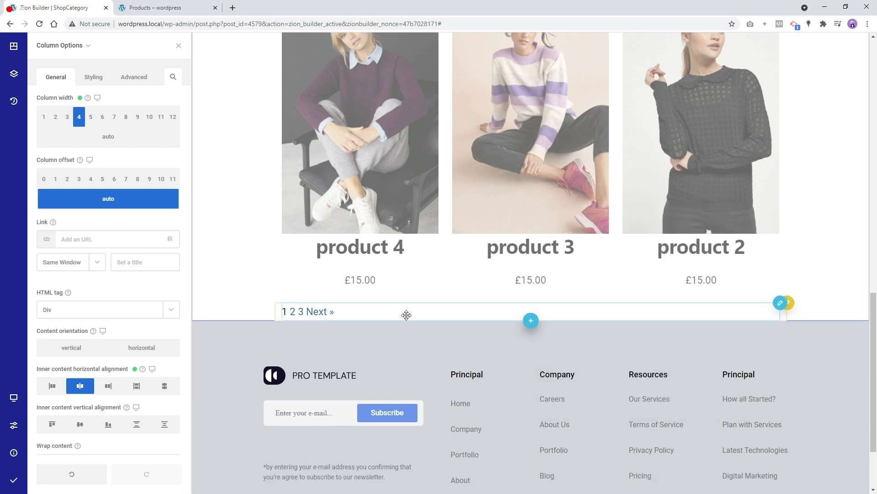
{"action": "left_click_drag", "start_coordinate": [827, 317], "coordinate": [825, 349]}
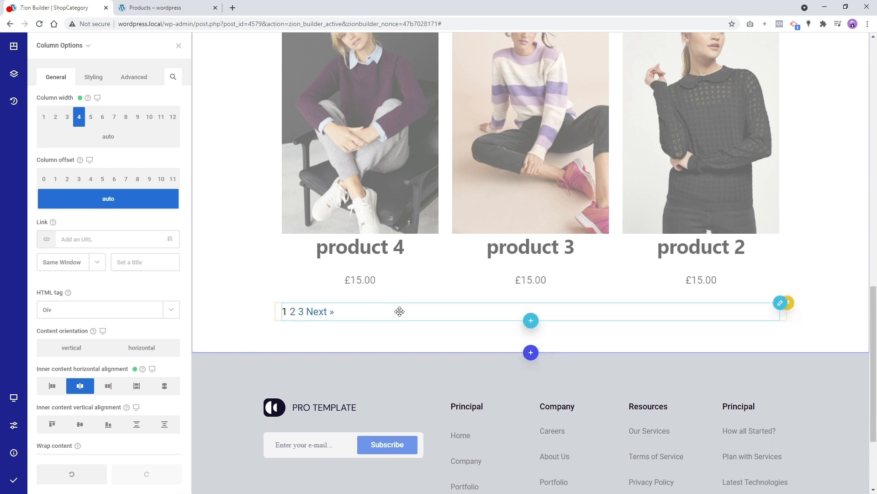
- Turn off the previous and next links in the Pagination element's options
{"action": "right_click", "coordinate": [400, 311]}
{"action": "left_click", "coordinate": [439, 255]}
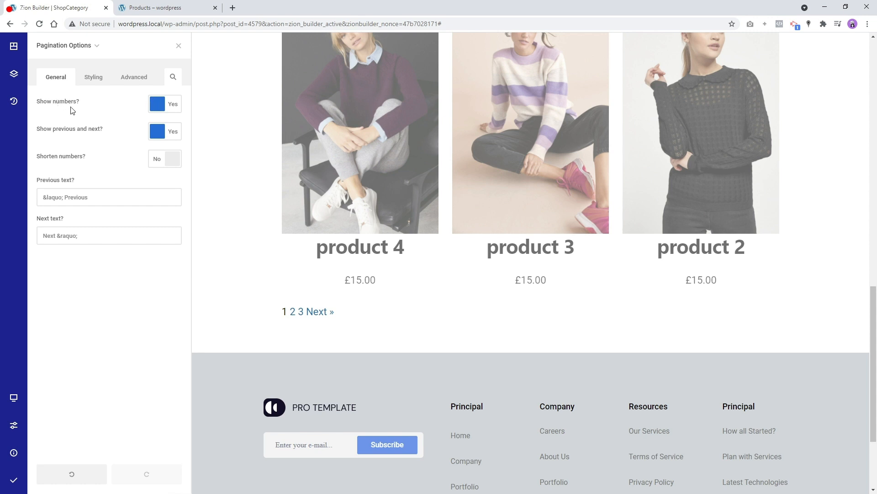
{"action": "left_click", "coordinate": [159, 132]}
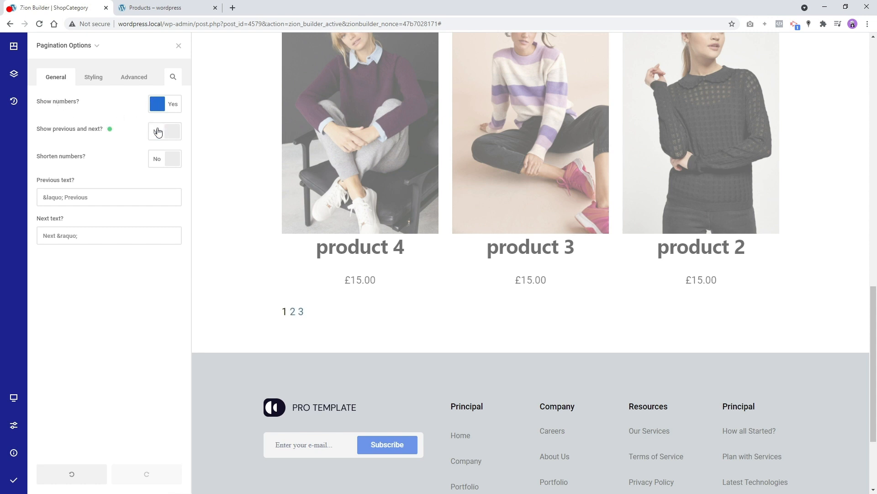
- Right-align the page numbers through the typography styling of the Pagination wrapper
{"action": "mouse_move", "coordinate": [70, 50]}
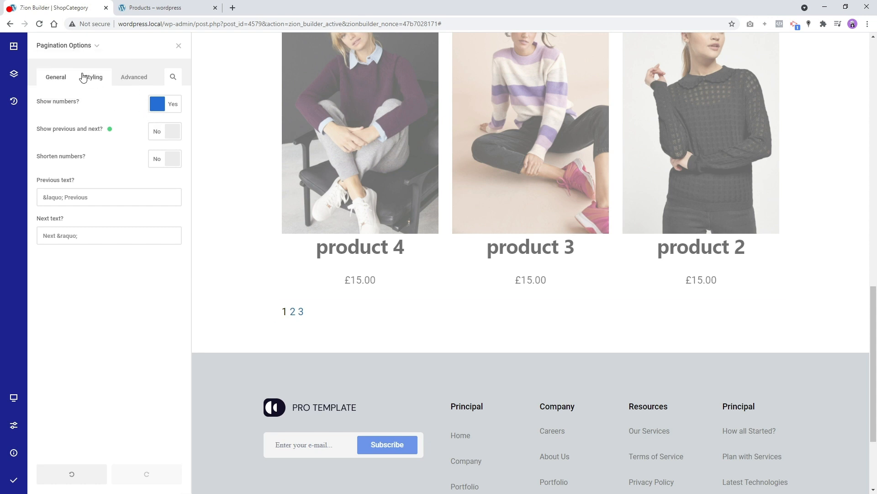
{"action": "left_click", "coordinate": [87, 78]}
{"action": "left_click", "coordinate": [108, 119]}
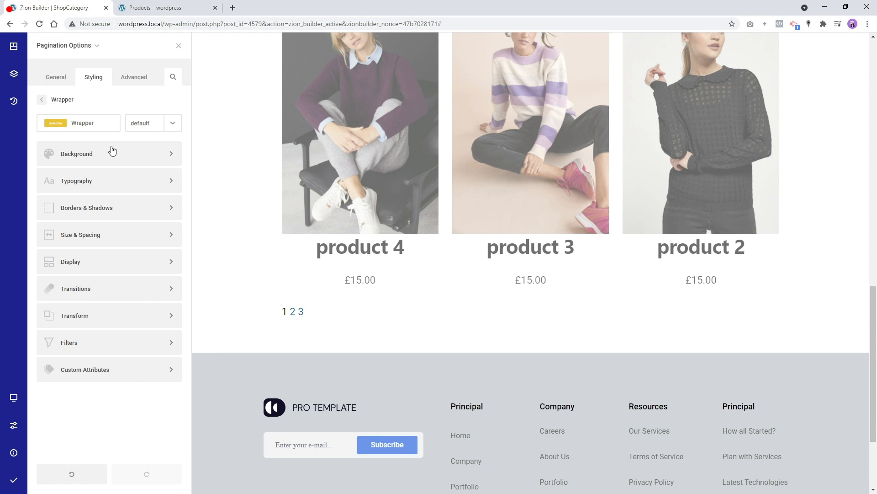
{"action": "left_click", "coordinate": [113, 180]}
{"action": "left_click", "coordinate": [110, 165]}
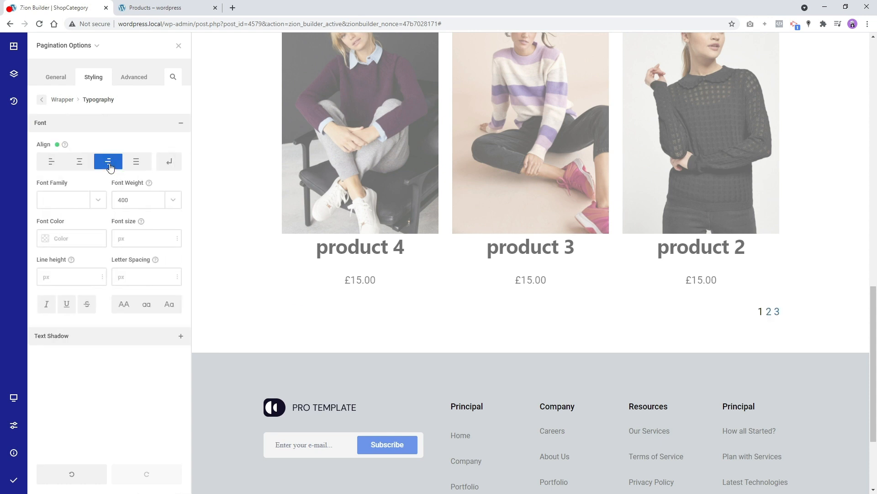
- Remove Category2 from the selected terms in the product section's repeater query, keeping only Tshirts
{"action": "mouse_move", "coordinate": [84, 49]}
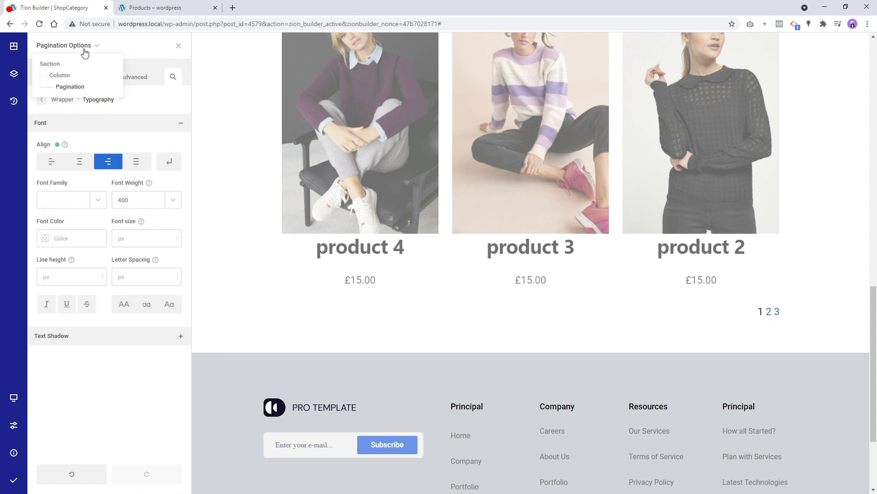
{"action": "left_click", "coordinate": [56, 67]}
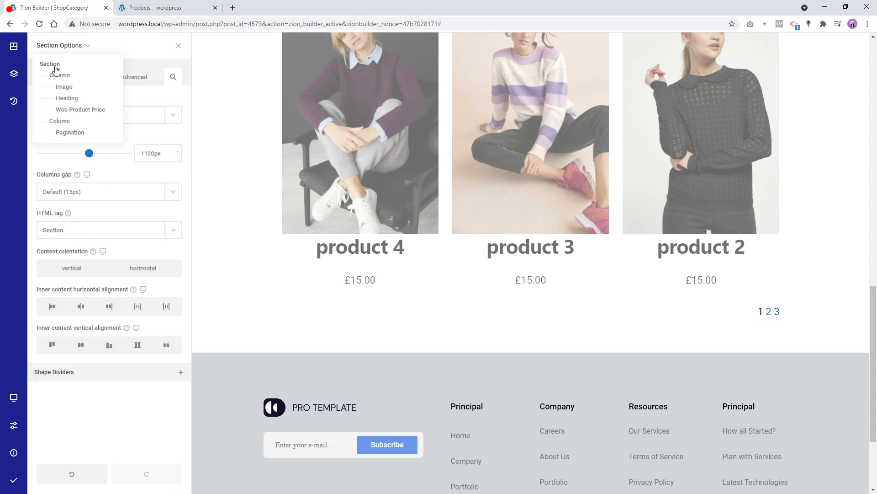
{"action": "left_click", "coordinate": [137, 83]}
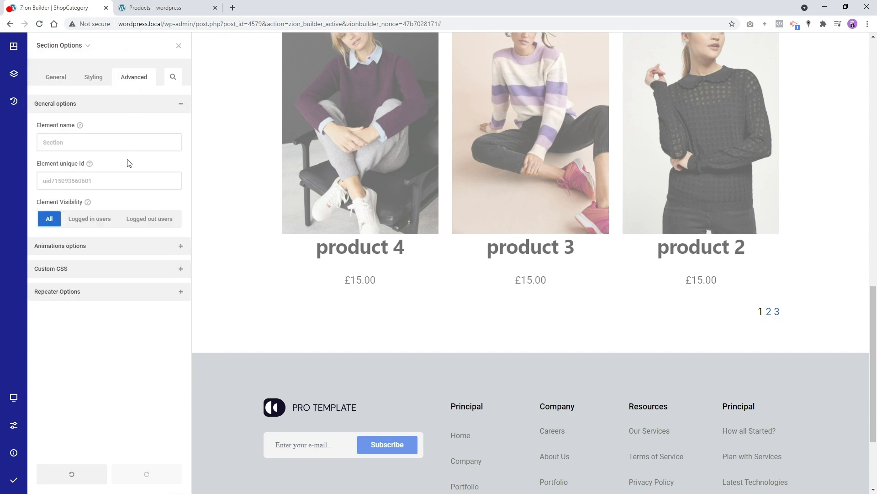
{"action": "left_click", "coordinate": [96, 295]}
{"action": "scroll", "coordinate": [409, 231], "scroll_direction": "up", "scroll_amount": 10}
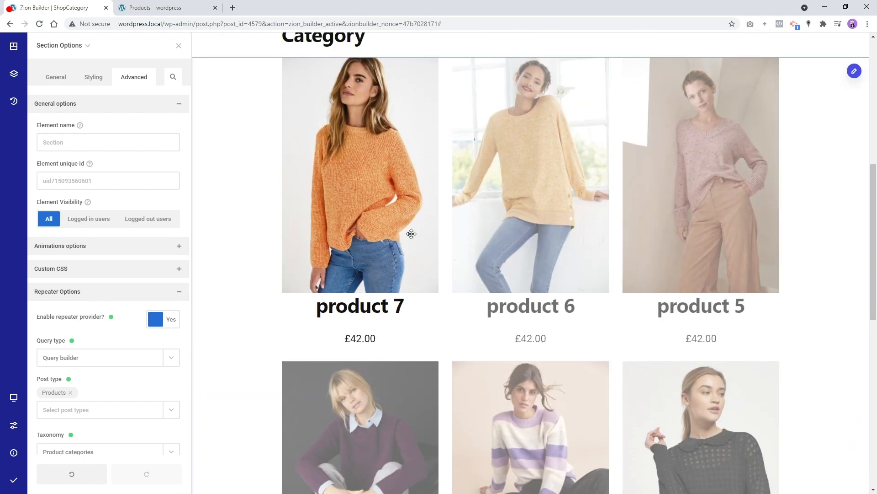
{"action": "scroll", "coordinate": [408, 236], "scroll_direction": "down", "scroll_amount": 5}
{"action": "scroll", "coordinate": [407, 237], "scroll_direction": "down", "scroll_amount": 3}
{"action": "scroll", "coordinate": [134, 370], "scroll_direction": "down", "scroll_amount": 5}
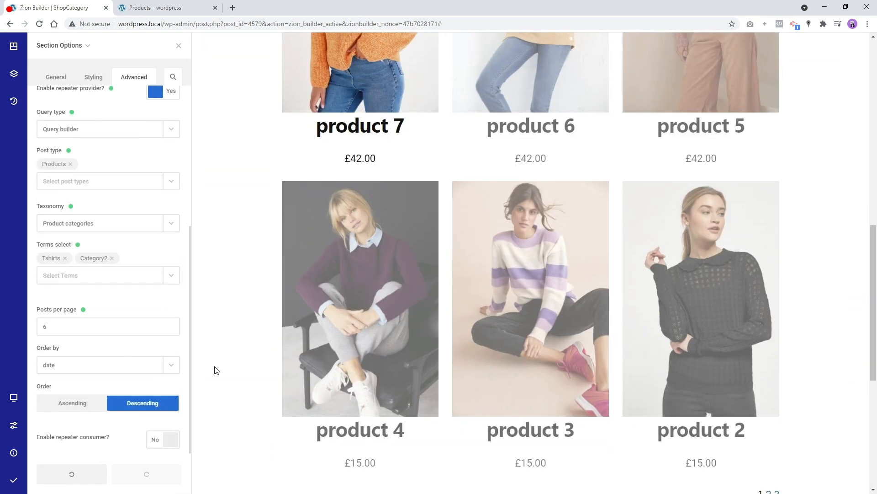
{"action": "scroll", "coordinate": [409, 361], "scroll_direction": "down", "scroll_amount": 4}
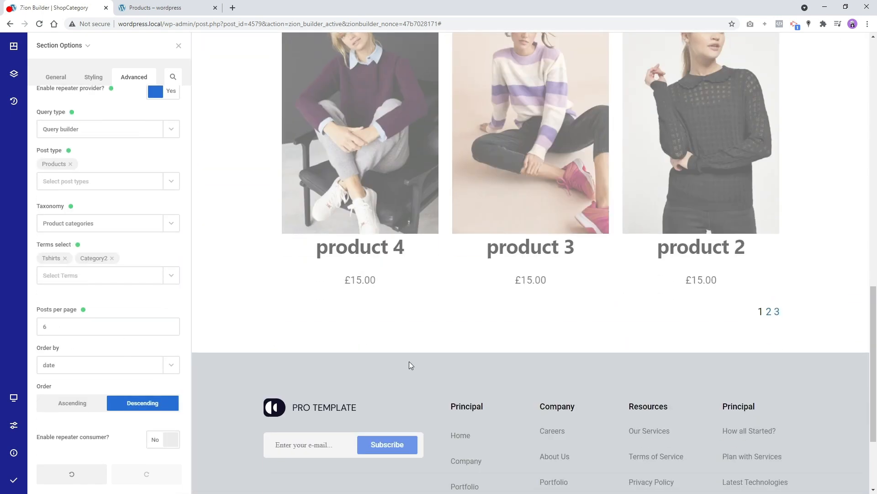
{"action": "left_click", "coordinate": [111, 259]}
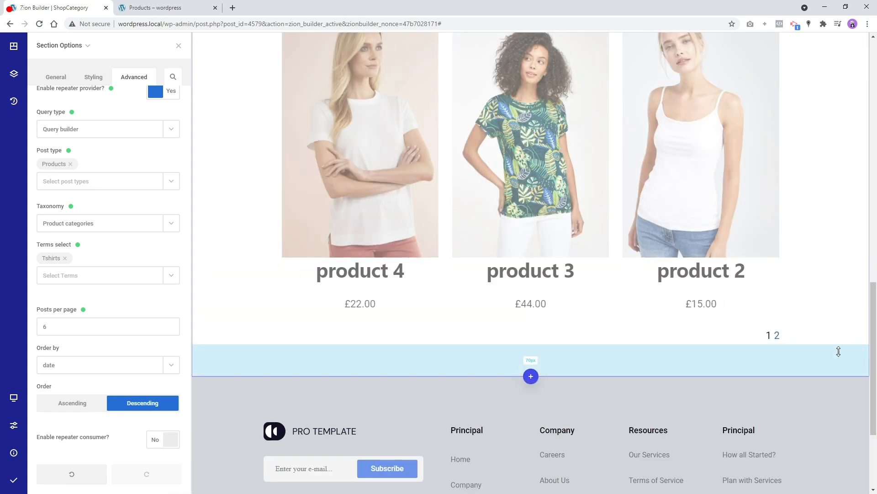
- Save and publish the ShopCategory page and open its front-end view
{"action": "left_click", "coordinate": [179, 46]}
{"action": "mouse_move", "coordinate": [14, 479]}
{"action": "left_click", "coordinate": [46, 487]}
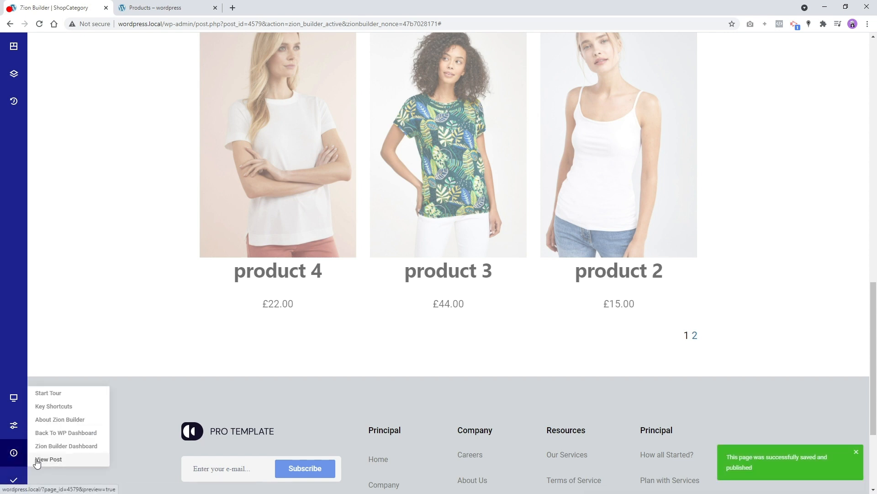
{"action": "left_click", "coordinate": [40, 463]}
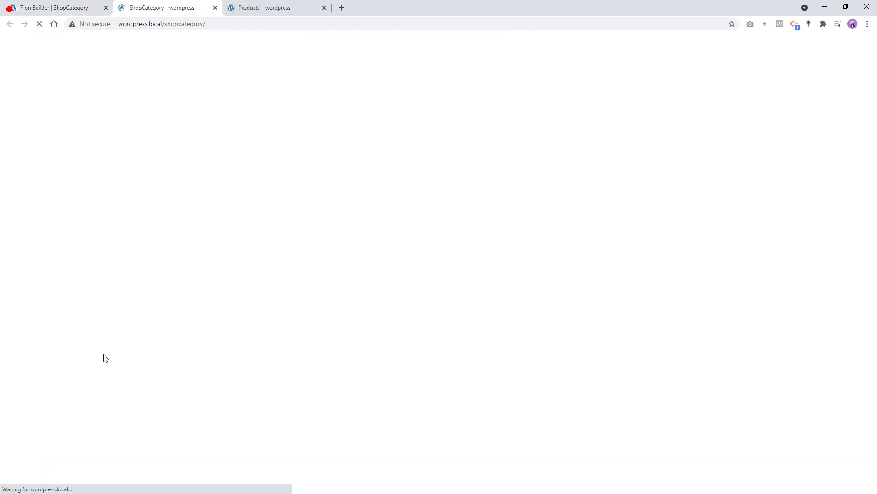
- Check the product grid on the published page, view its page 2 through the pagination, and return to the Zion Builder editor
{"action": "scroll", "coordinate": [349, 356], "scroll_direction": "down", "scroll_amount": 6}
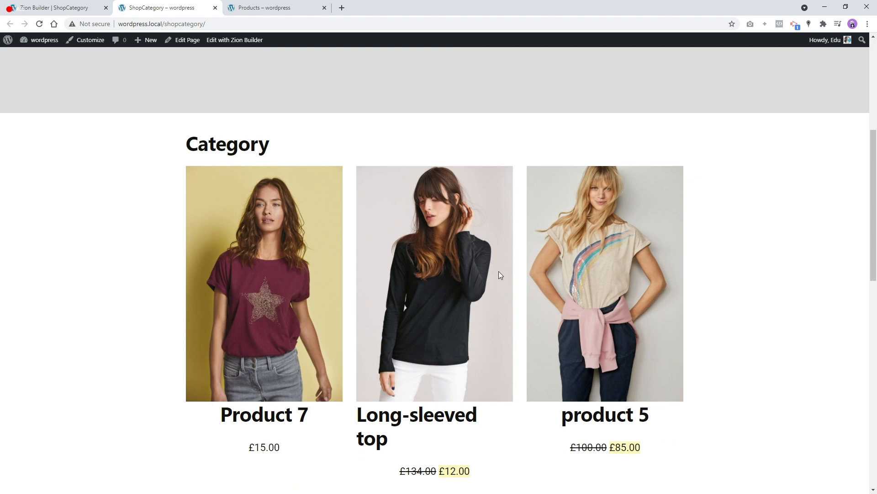
{"action": "scroll", "coordinate": [500, 275], "scroll_direction": "down", "scroll_amount": 12}
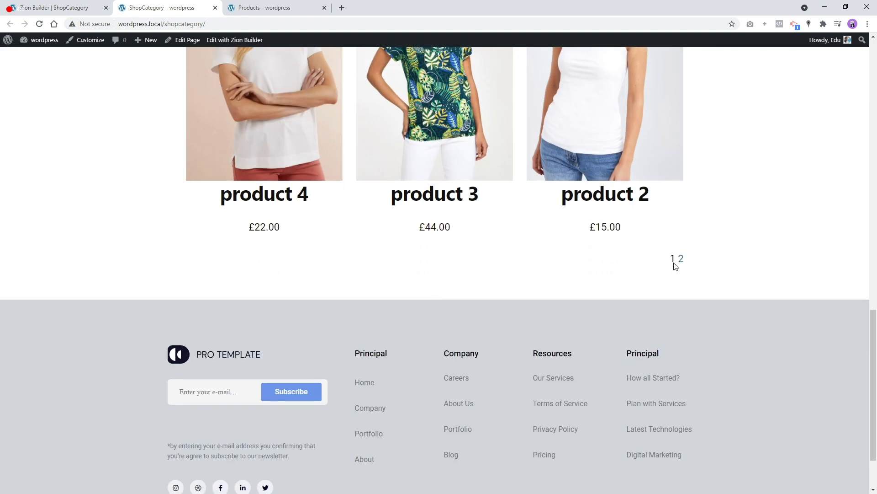
{"action": "left_click", "coordinate": [681, 260]}
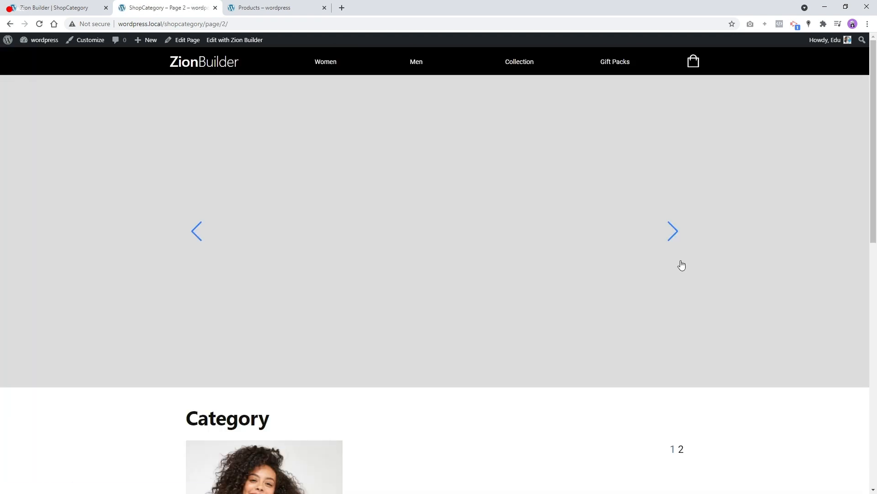
{"action": "scroll", "coordinate": [290, 309], "scroll_direction": "down", "scroll_amount": 4}
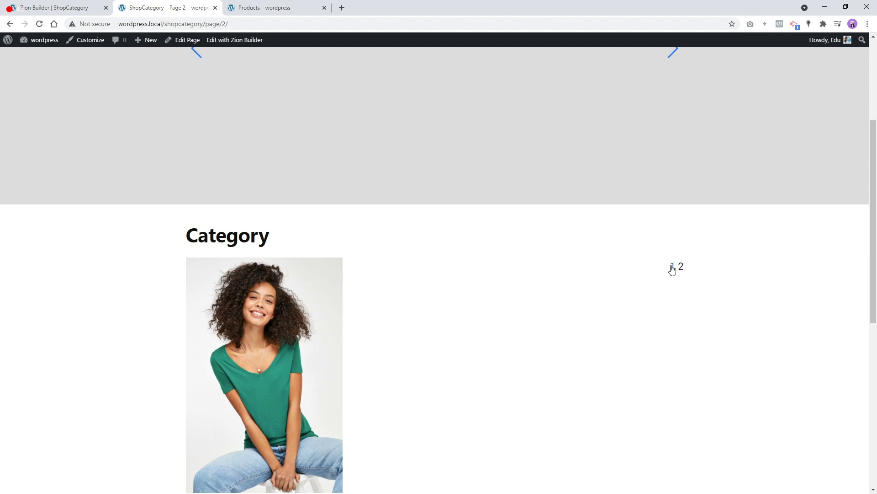
{"action": "scroll", "coordinate": [348, 258], "scroll_direction": "down", "scroll_amount": 3}
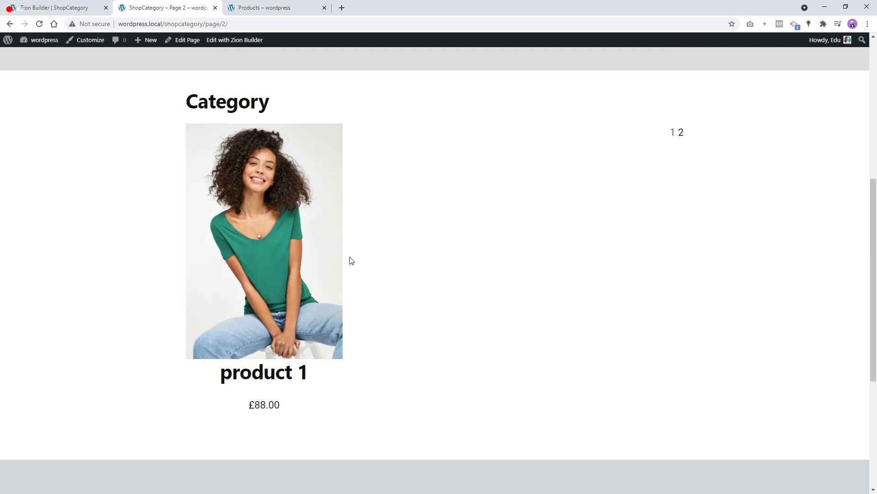
{"action": "scroll", "coordinate": [355, 262], "scroll_direction": "up", "scroll_amount": 3}
{"action": "left_click", "coordinate": [81, 3]}
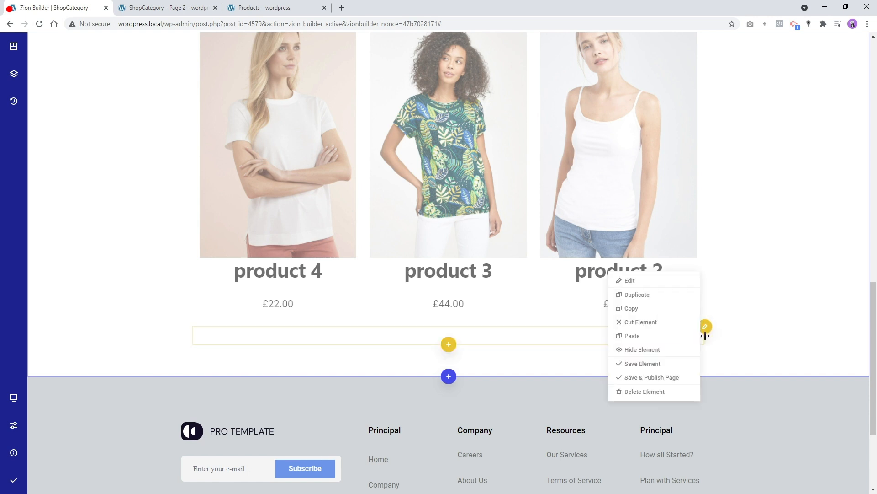
- Set the width of the column holding the pagination to 12, and save and publish the page
{"action": "left_click", "coordinate": [705, 328]}
{"action": "left_click", "coordinate": [629, 281]}
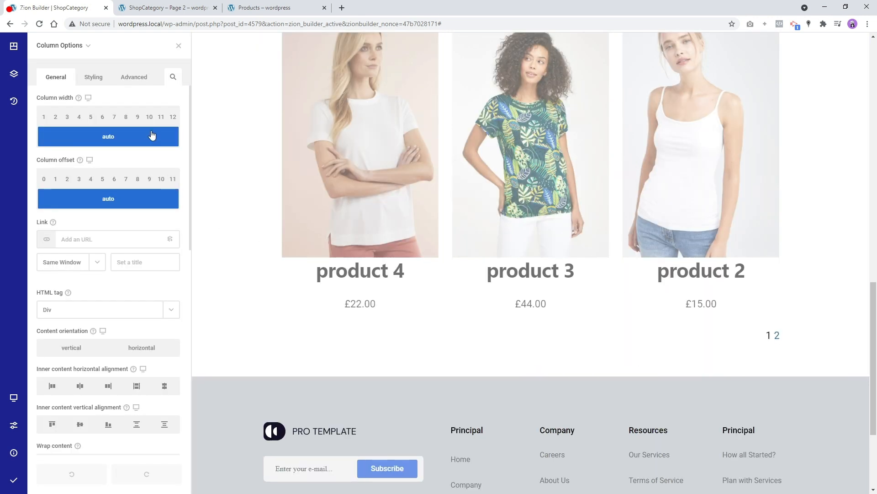
{"action": "left_click", "coordinate": [173, 118]}
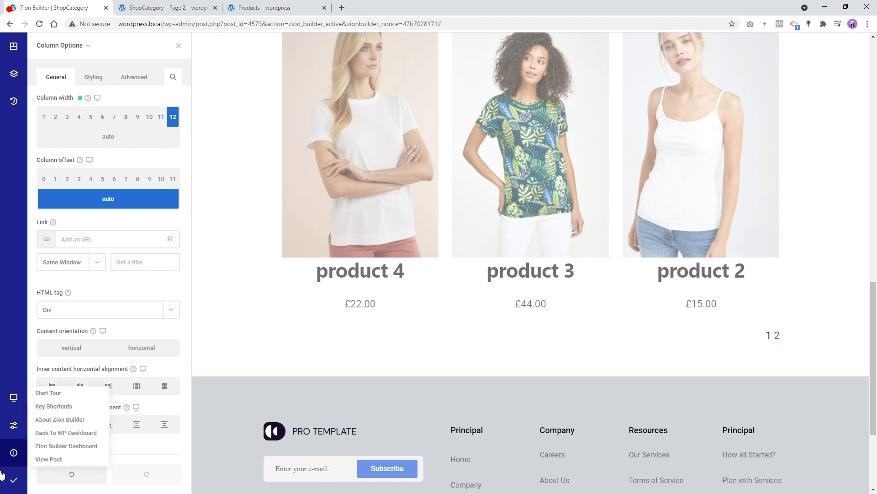
{"action": "mouse_move", "coordinate": [14, 480]}
{"action": "left_click", "coordinate": [60, 487]}
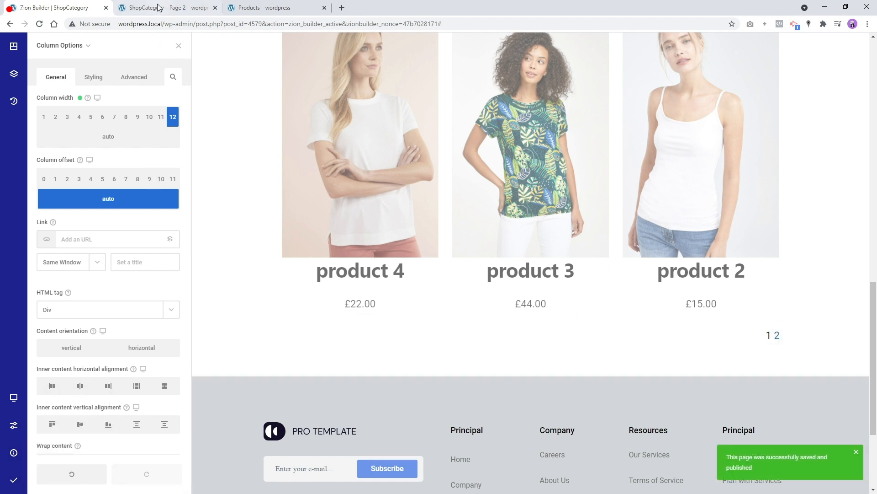
- Reload the published ShopCategory page, check the pagination's position on page 2 and page 1, and return to the Zion Builder editor
{"action": "key", "text": "ctrl+Tab"}
{"action": "right_click", "coordinate": [60, 254]}
{"action": "left_click", "coordinate": [94, 282]}
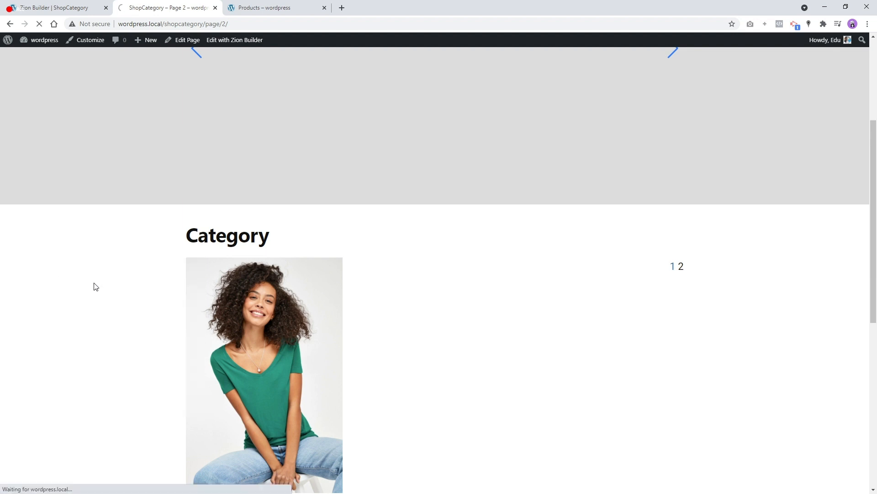
{"action": "scroll", "coordinate": [357, 321], "scroll_direction": "down", "scroll_amount": 4}
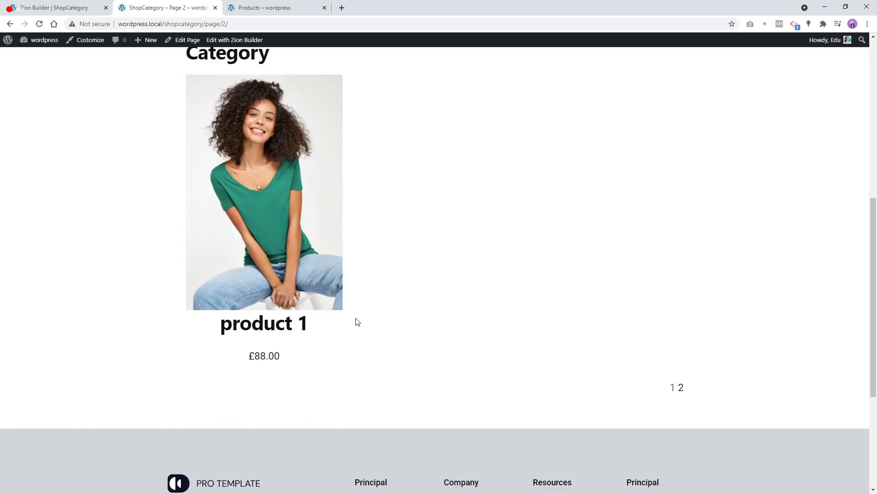
{"action": "left_click", "coordinate": [673, 388]}
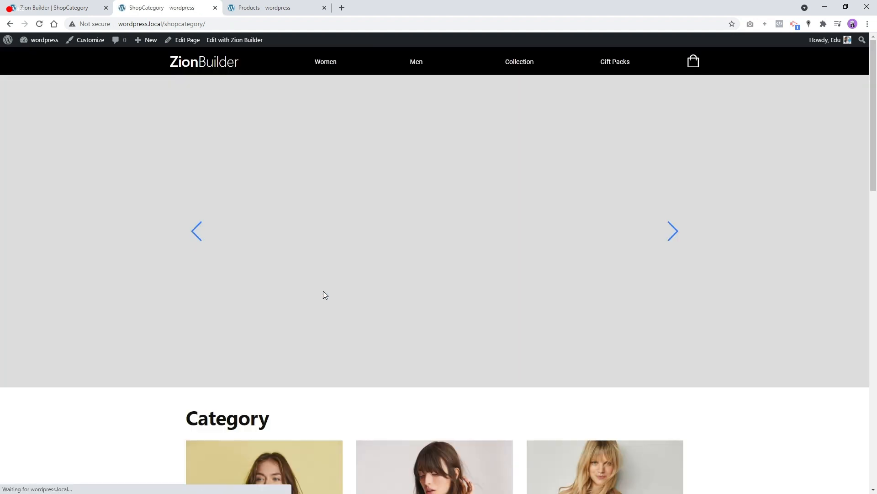
{"action": "scroll", "coordinate": [207, 122], "scroll_direction": "down", "scroll_amount": 3}
{"action": "left_click", "coordinate": [61, 5]}
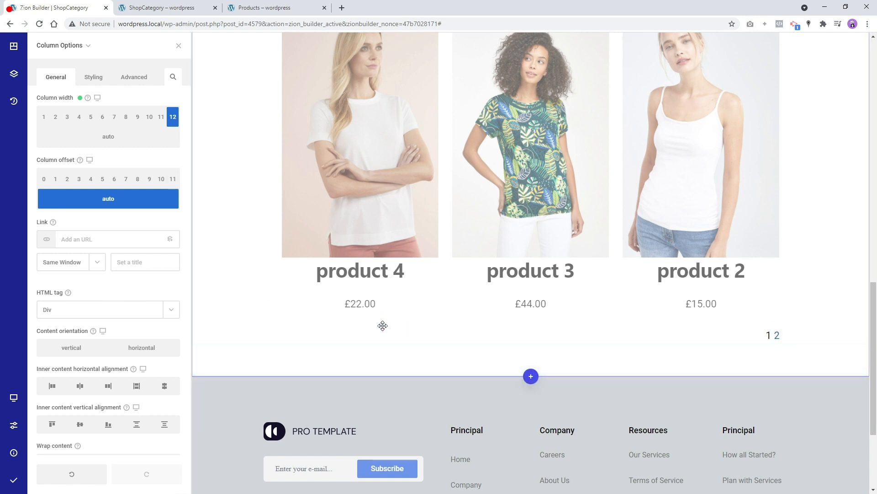
- Set the font size of the product title heading to 22px in its wrapper's typography styling
{"action": "scroll", "coordinate": [383, 325], "scroll_direction": "up", "scroll_amount": 8}
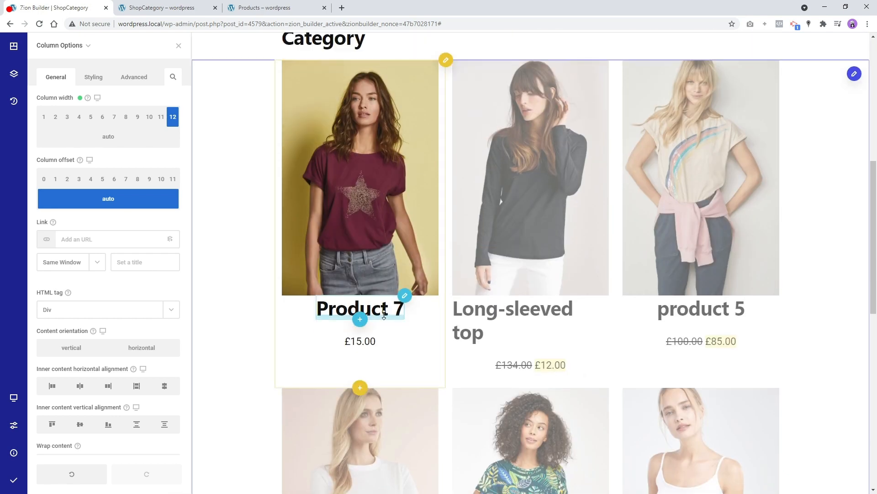
{"action": "right_click", "coordinate": [384, 314]}
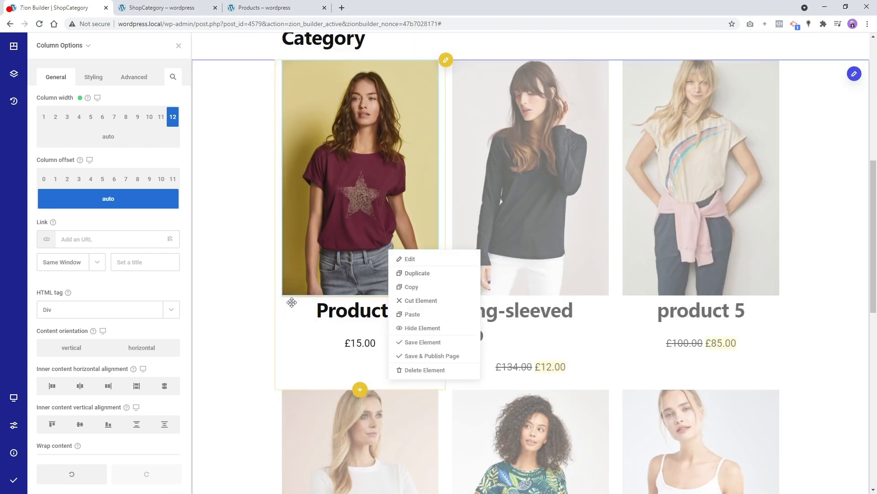
{"action": "right_click", "coordinate": [335, 315]}
{"action": "left_click", "coordinate": [358, 258]}
{"action": "left_click", "coordinate": [94, 77]}
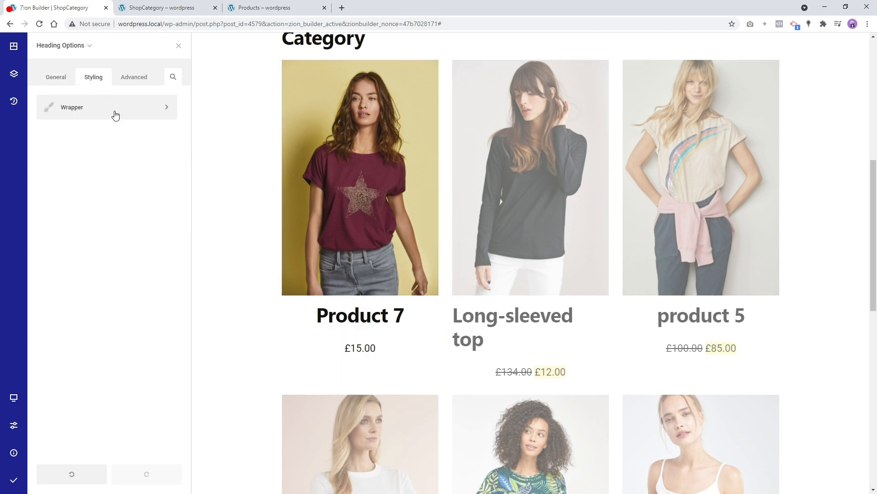
{"action": "left_click", "coordinate": [115, 114]}
{"action": "left_click", "coordinate": [111, 180]}
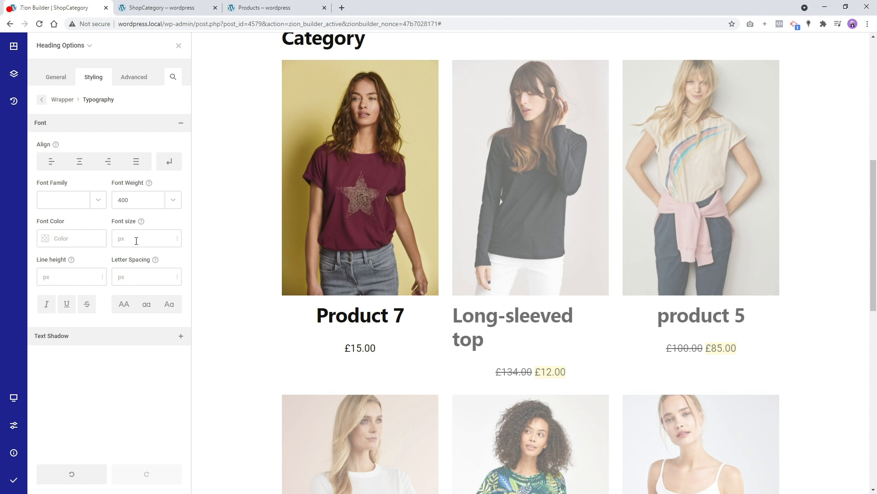
{"action": "type", "text": "20"}
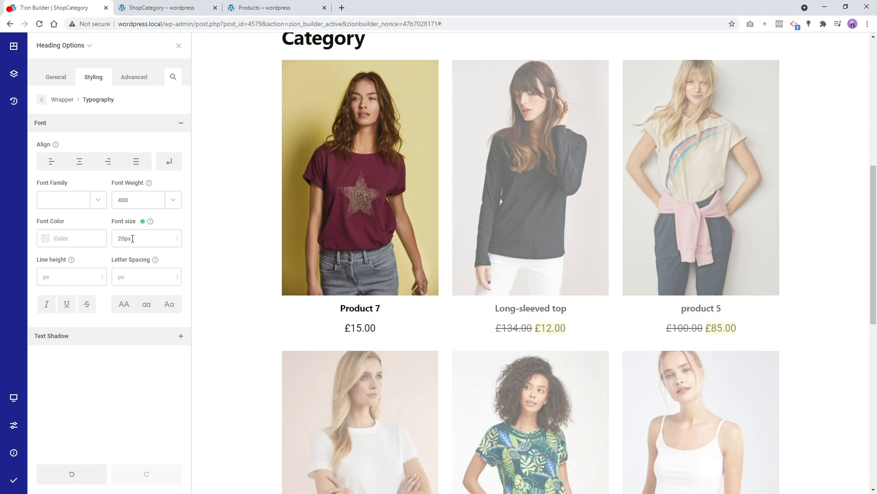
{"action": "key", "text": "BackSpace"}
{"action": "type", "text": "\\2"}
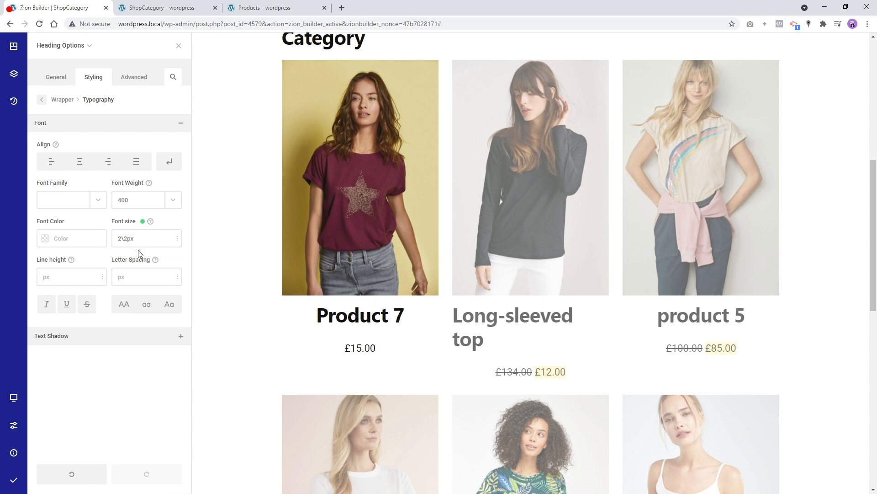
{"action": "key", "text": "BackSpace"}
{"action": "key", "text": "BackSpace"}
{"action": "type", "text": "2"}
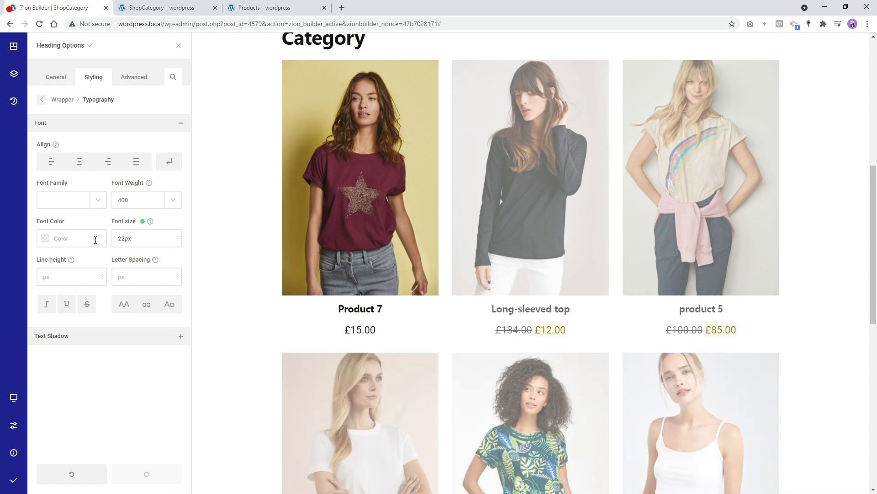
- Give the product title heading the font color #adadad and the font family Roboto
{"action": "left_click", "coordinate": [52, 240]}
{"action": "left_click", "coordinate": [54, 178]}
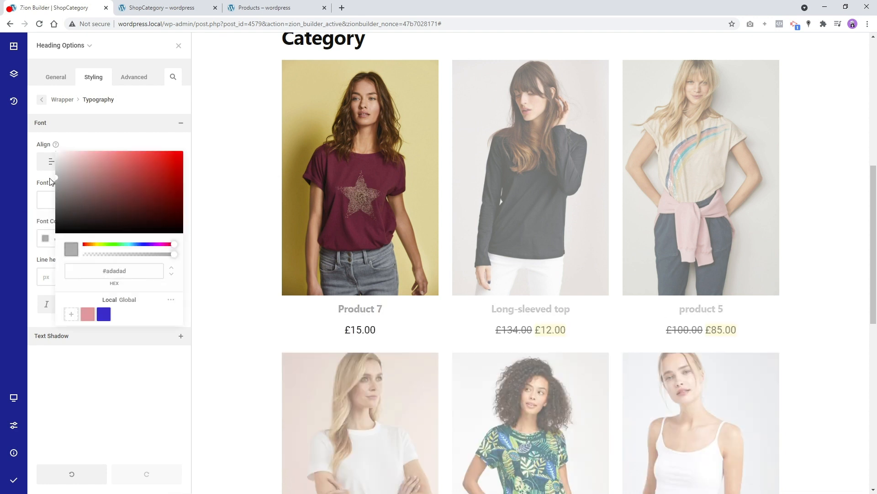
{"action": "left_click", "coordinate": [49, 180]}
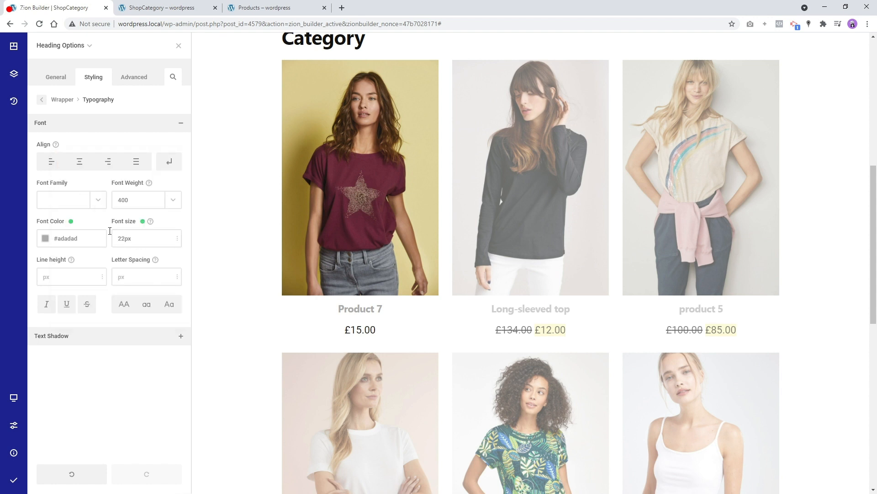
{"action": "left_click", "coordinate": [68, 199]}
{"action": "left_click", "coordinate": [58, 295]}
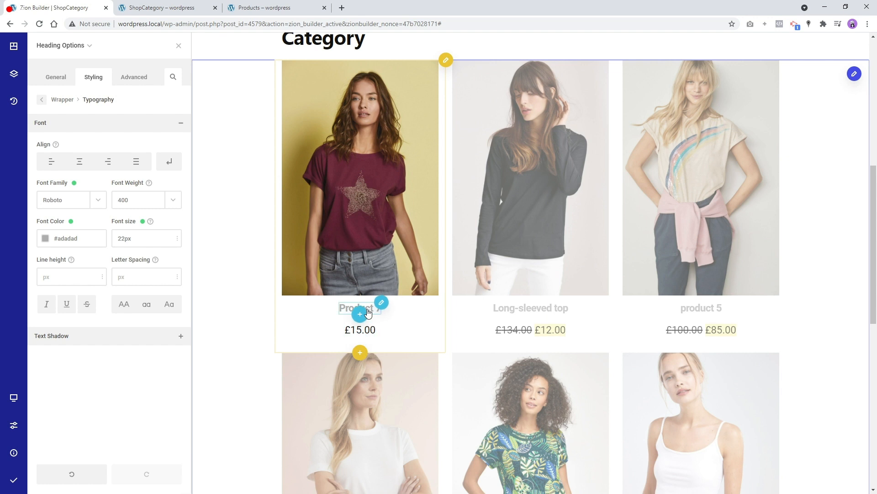
- Copy the product title's element styles and paste them onto the product price
{"action": "right_click", "coordinate": [365, 310]}
{"action": "left_click", "coordinate": [414, 322]}
{"action": "right_click", "coordinate": [371, 325]}
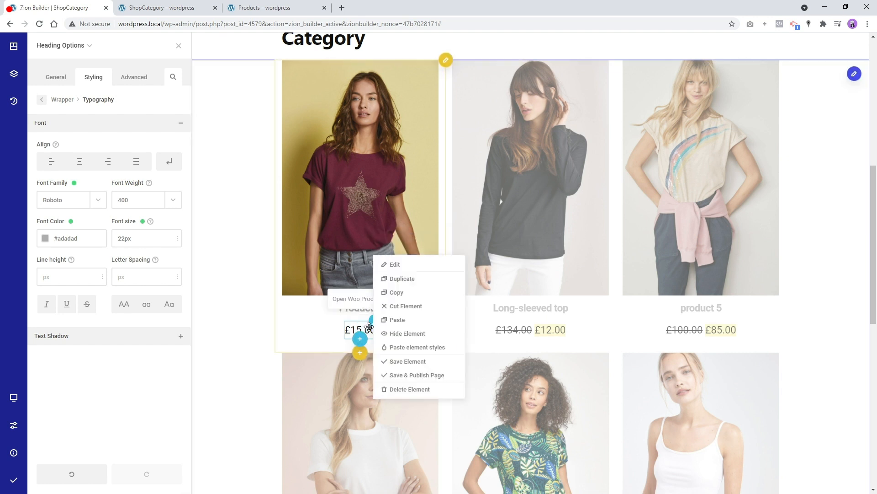
{"action": "left_click", "coordinate": [401, 347]}
- Set the product price's font weight to 700 in its wrapper's typography styling
{"action": "right_click", "coordinate": [369, 330]}
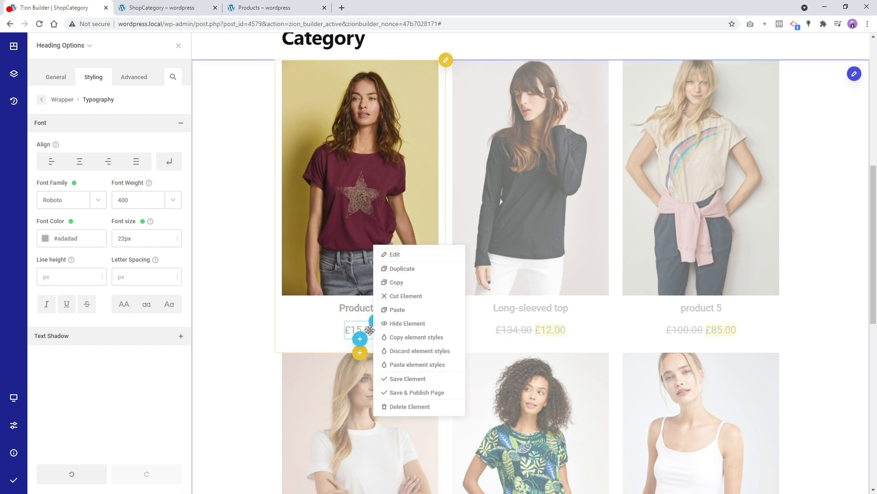
{"action": "left_click", "coordinate": [395, 255]}
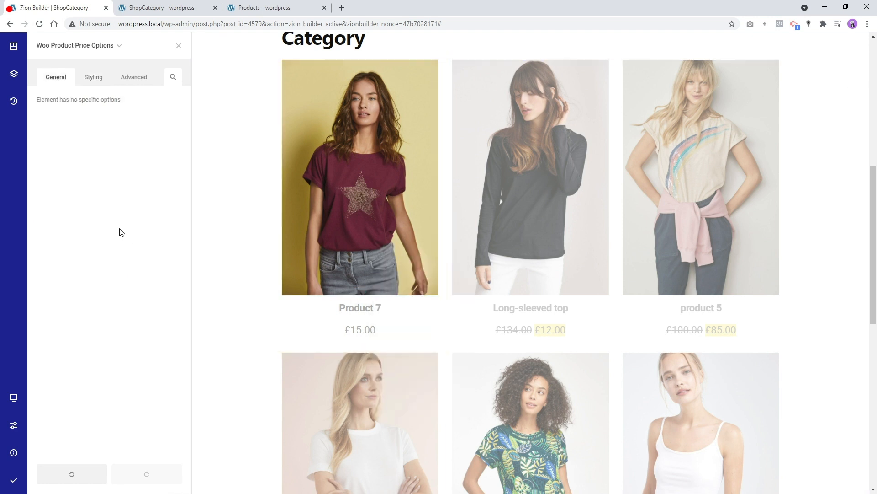
{"action": "left_click", "coordinate": [93, 76]}
{"action": "left_click", "coordinate": [113, 111]}
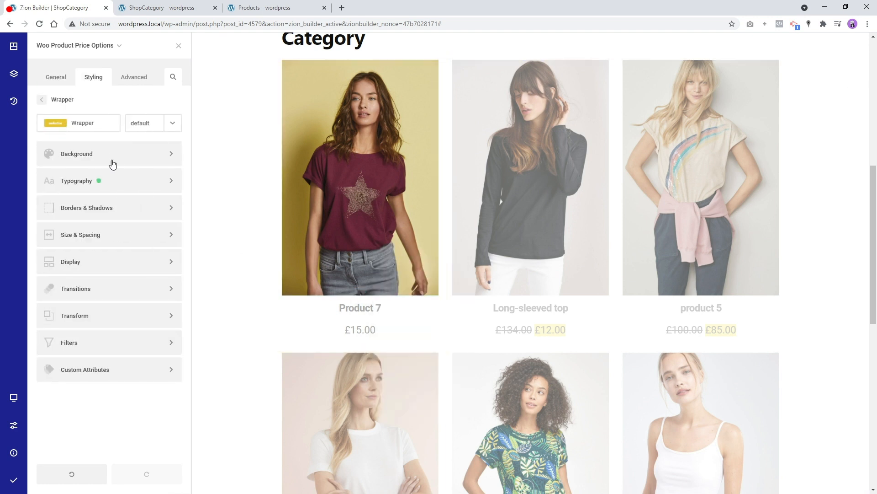
{"action": "left_click", "coordinate": [118, 180]}
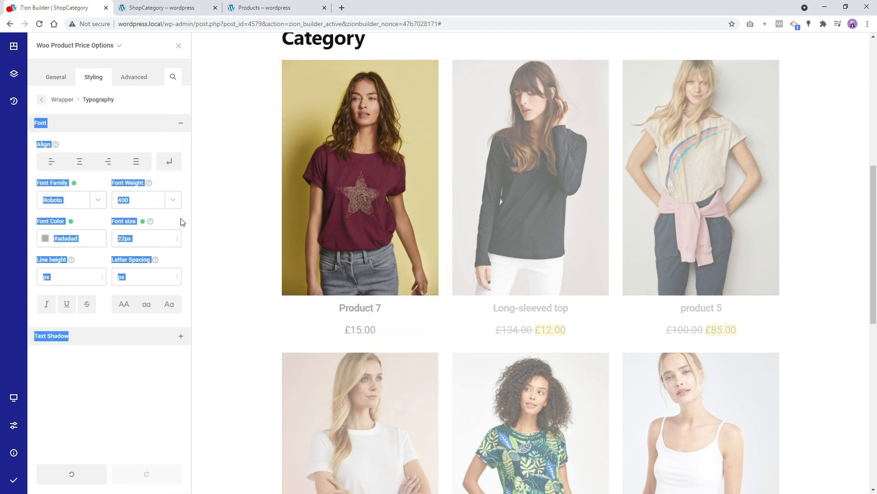
{"action": "left_click", "coordinate": [151, 200]}
{"action": "scroll", "coordinate": [143, 242], "scroll_direction": "down", "scroll_amount": 3}
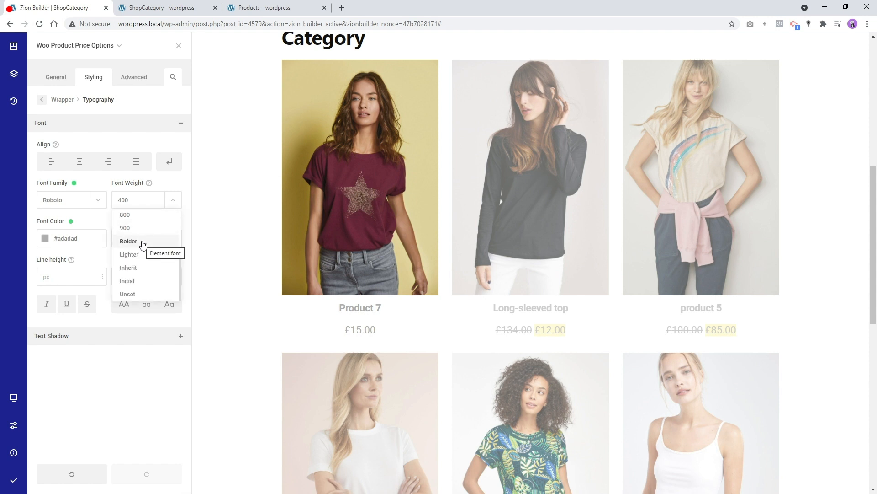
{"action": "scroll", "coordinate": [139, 242], "scroll_direction": "up", "scroll_amount": 2}
{"action": "left_click", "coordinate": [137, 247]}
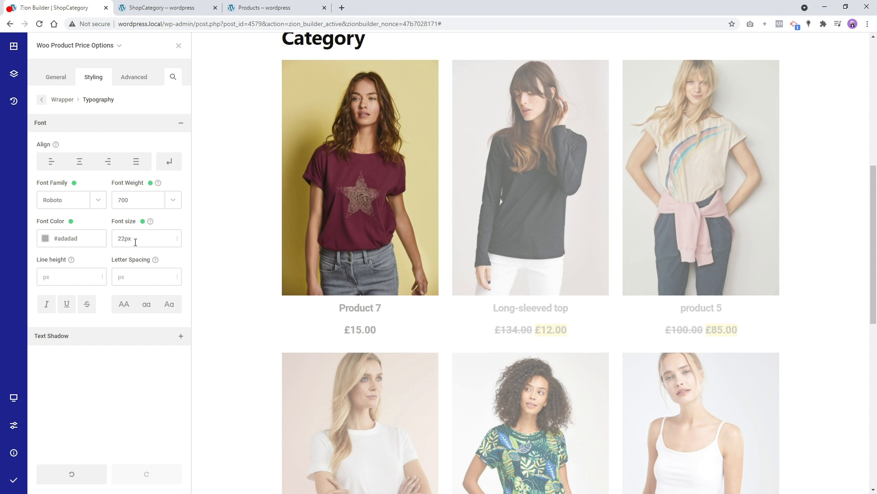
- Set the product price's font size to 28px
{"action": "key", "text": "Up"}
{"action": "key", "text": "Up"}
{"action": "key", "text": "Up"}
{"action": "key", "text": "Up"}
{"action": "key", "text": "Up"}
{"action": "key", "text": "Up"}
{"action": "key", "text": "Up"}
{"action": "key", "text": "Up"}
{"action": "key", "text": "Up"}
{"action": "key", "text": "Up"}
{"action": "key", "text": "Up"}
{"action": "key", "text": "Up"}
{"action": "key", "text": "Up"}
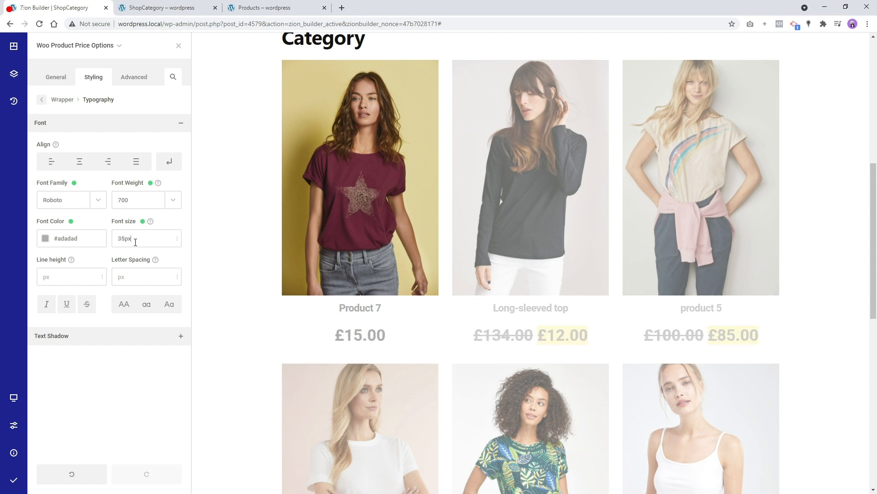
{"action": "key", "text": "Down"}
{"action": "key", "text": "Down"}
{"action": "key", "text": "Down"}
{"action": "key", "text": "Down"}
{"action": "key", "text": "Down"}
{"action": "key", "text": "Down"}
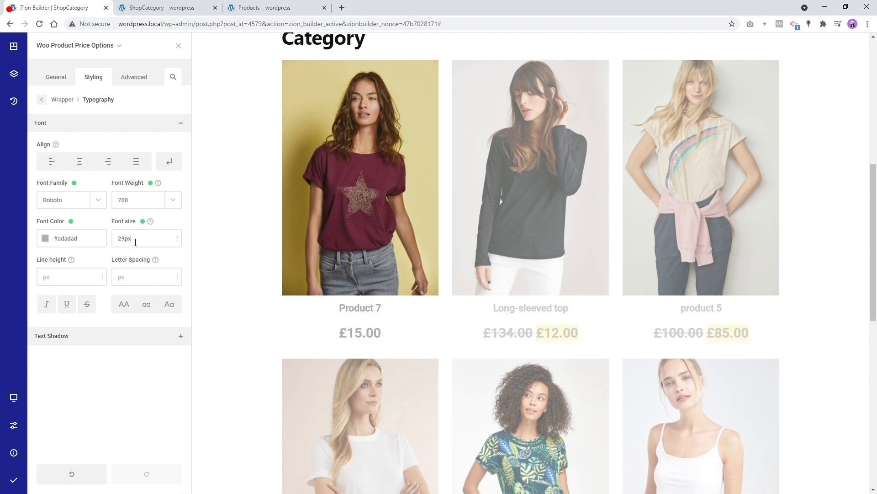
{"action": "key", "text": "Down"}
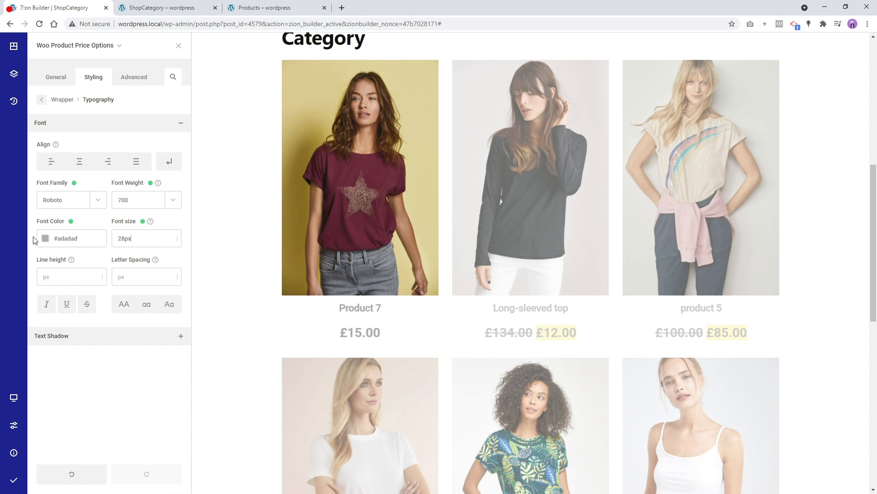
- Change the product price's font color to #1e1e1e and close its options
{"action": "left_click", "coordinate": [45, 239]}
{"action": "left_click_drag", "start_coordinate": [80, 190], "coordinate": [40, 224]}
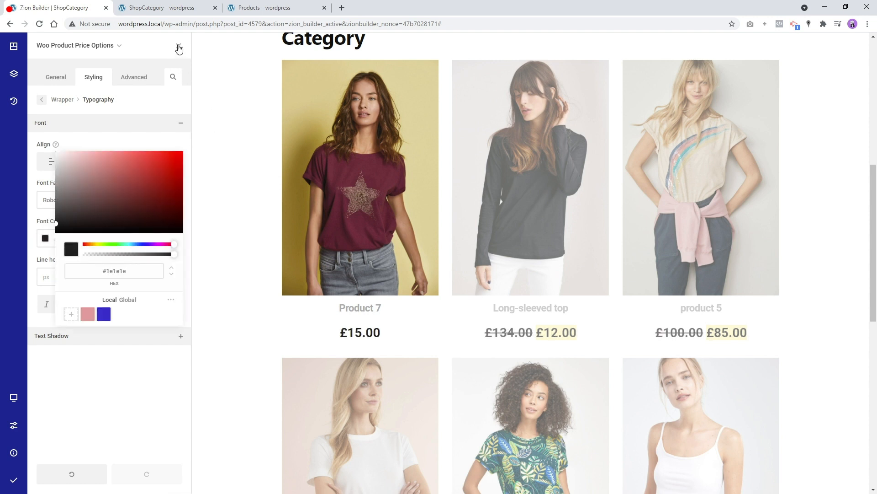
{"action": "left_click", "coordinate": [179, 46]}
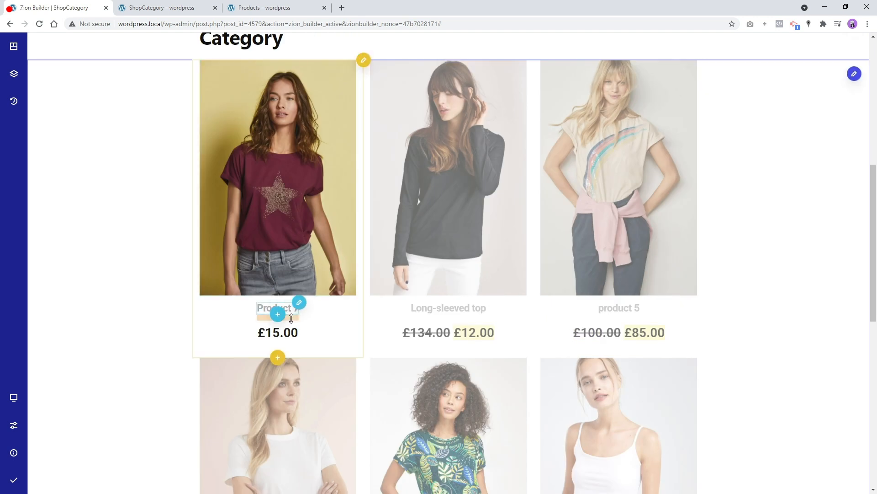
- Reduce the spacing between the product title and price, and slightly increase the spacing between the product image and title
{"action": "left_click_drag", "start_coordinate": [290, 315], "coordinate": [292, 311]}
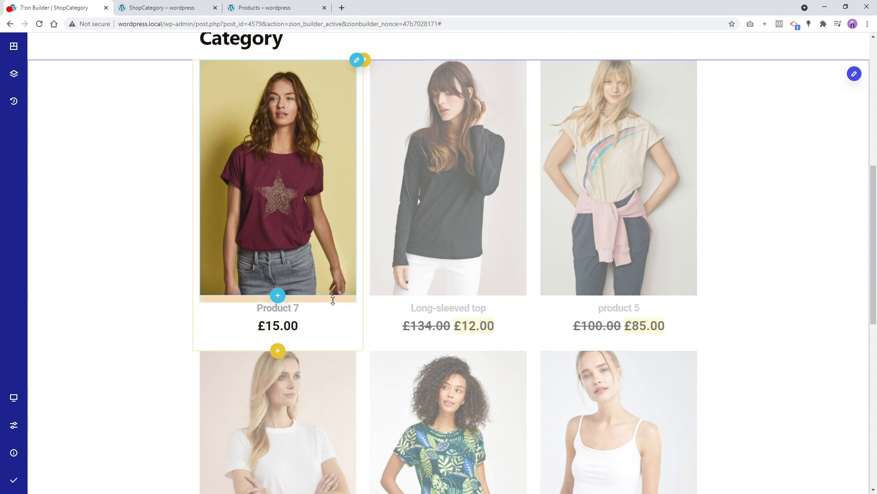
{"action": "left_click_drag", "start_coordinate": [330, 295], "coordinate": [333, 304]}
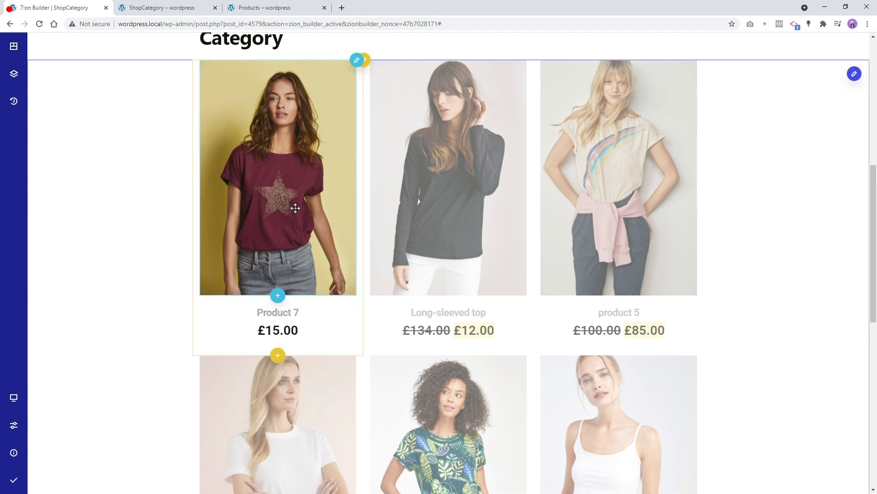
- Save and publish the page, check the restyled product grid on the reloaded front end, and return to the Zion Builder editor
{"action": "mouse_move", "coordinate": [11, 485]}
{"action": "left_click", "coordinate": [53, 486]}
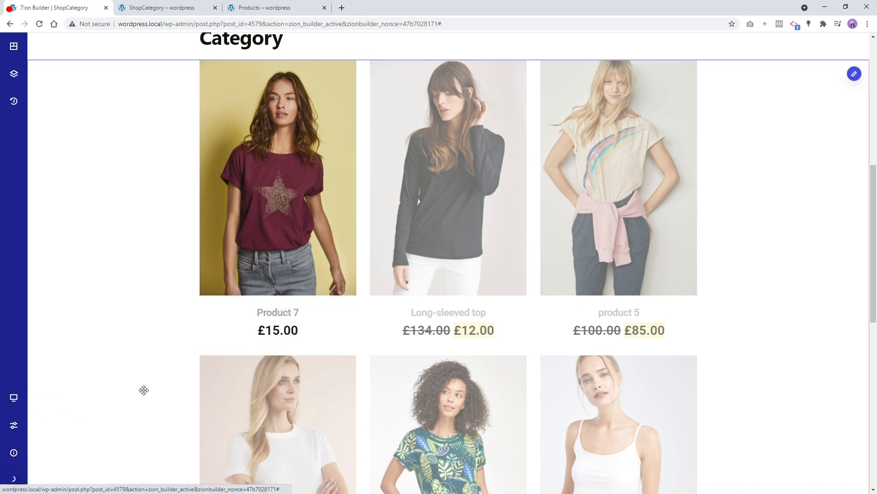
{"action": "left_click", "coordinate": [163, 6]}
{"action": "right_click", "coordinate": [112, 401]}
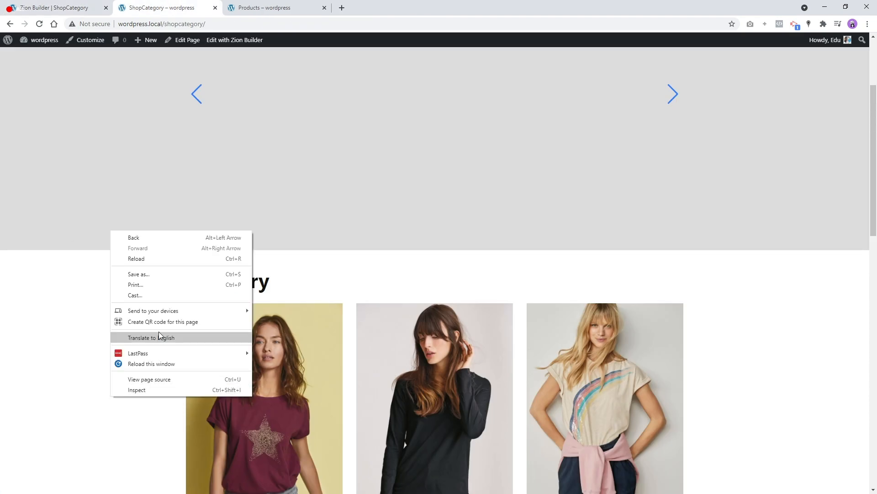
{"action": "left_click", "coordinate": [143, 259]}
{"action": "scroll", "coordinate": [183, 283], "scroll_direction": "down", "scroll_amount": 5}
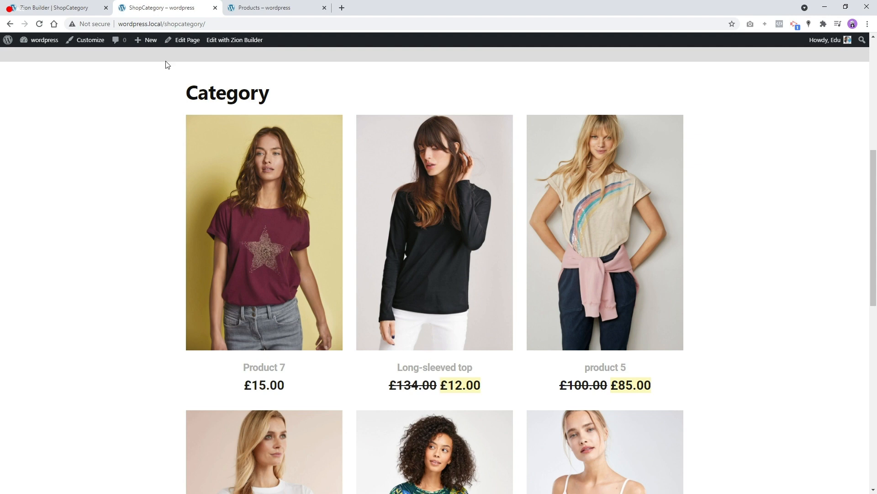
{"action": "left_click", "coordinate": [92, 7]}
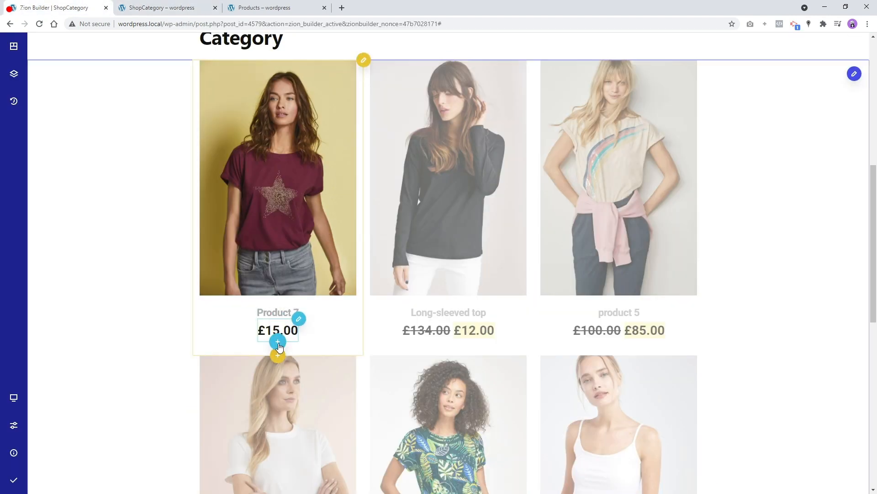
- Add a Woo loop add to cart element below the price in the first product card
{"action": "left_click", "coordinate": [278, 344]}
{"action": "left_click", "coordinate": [388, 247]}
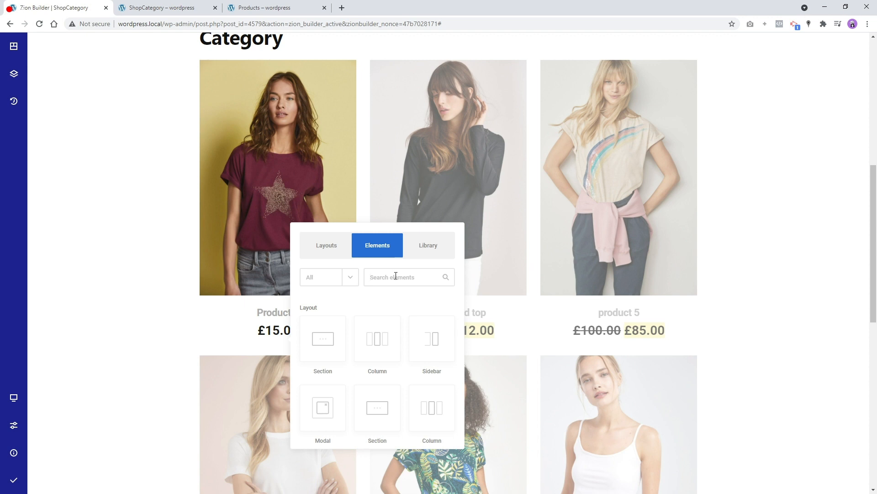
{"action": "left_click", "coordinate": [393, 277]}
{"action": "type", "text": "add to c"}
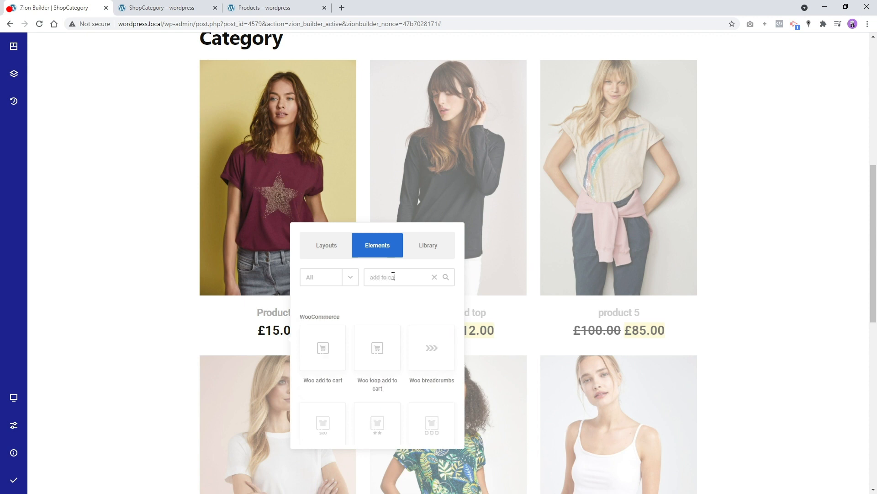
{"action": "type", "text": "art"}
{"action": "scroll", "coordinate": [392, 329], "scroll_direction": "down", "scroll_amount": 1}
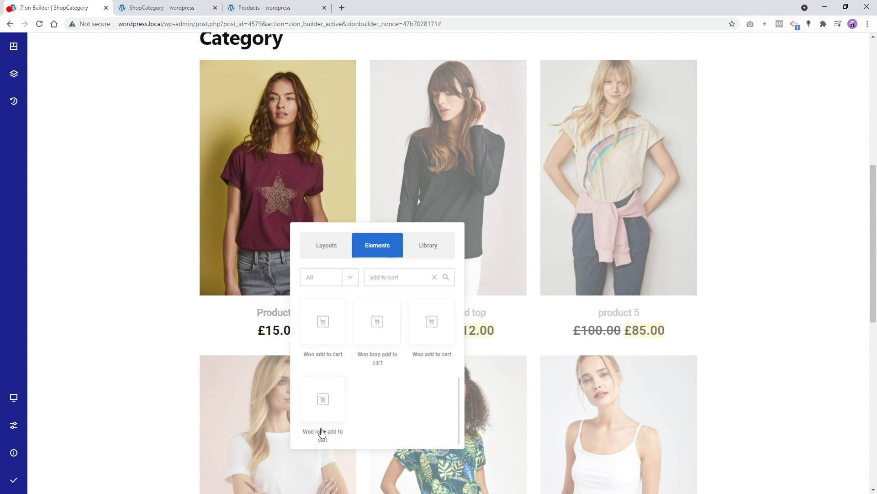
{"action": "left_click", "coordinate": [319, 436]}
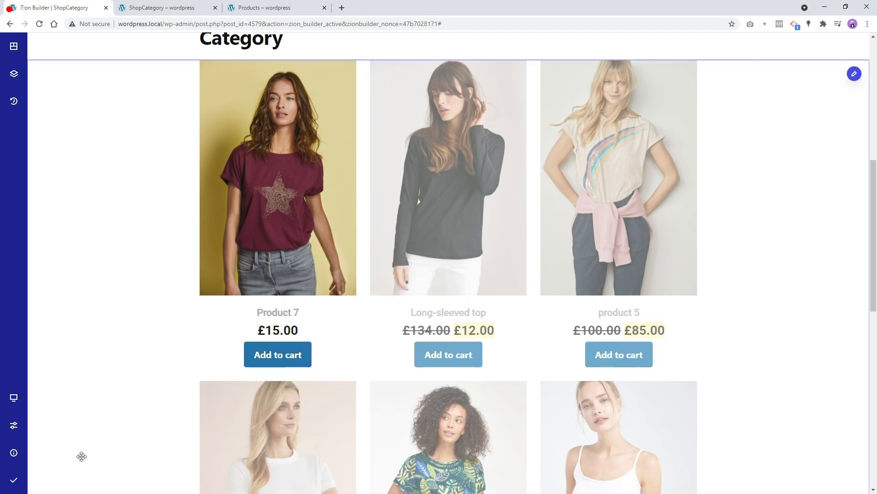
- Save and publish the page, and check the add-to-cart buttons on the reloaded front end
{"action": "left_click", "coordinate": [55, 485]}
{"action": "left_click", "coordinate": [153, 6]}
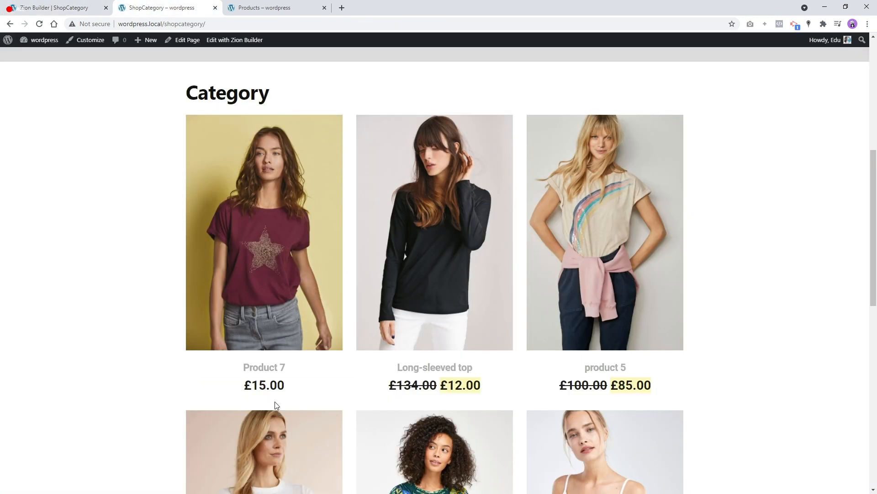
{"action": "right_click", "coordinate": [74, 270]}
{"action": "left_click", "coordinate": [108, 297]}
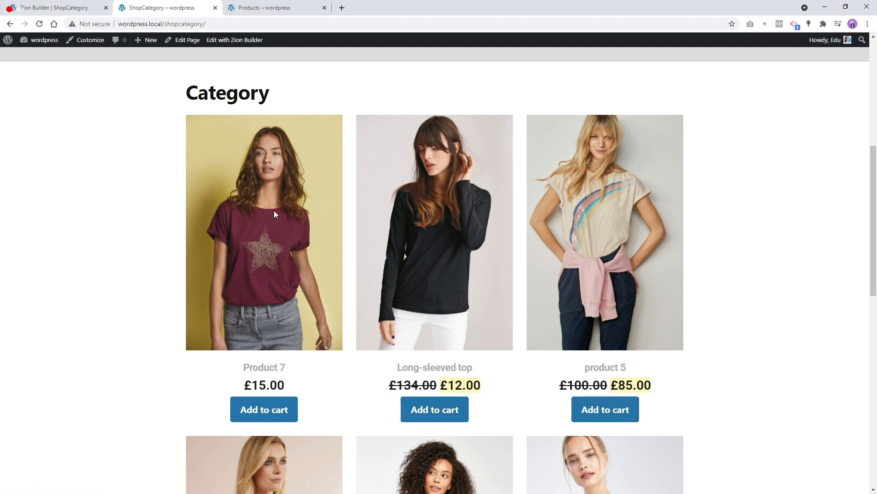
- Return to the Zion Builder editor and remove the add-to-cart button from the product card
{"action": "key", "text": "ctrl+shift+Tab"}
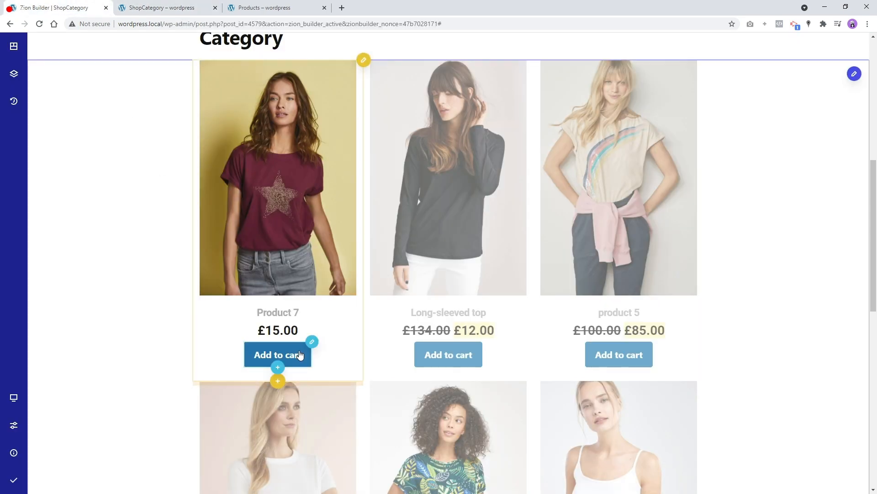
{"action": "left_click", "coordinate": [315, 345]}
{"action": "left_click", "coordinate": [298, 343]}
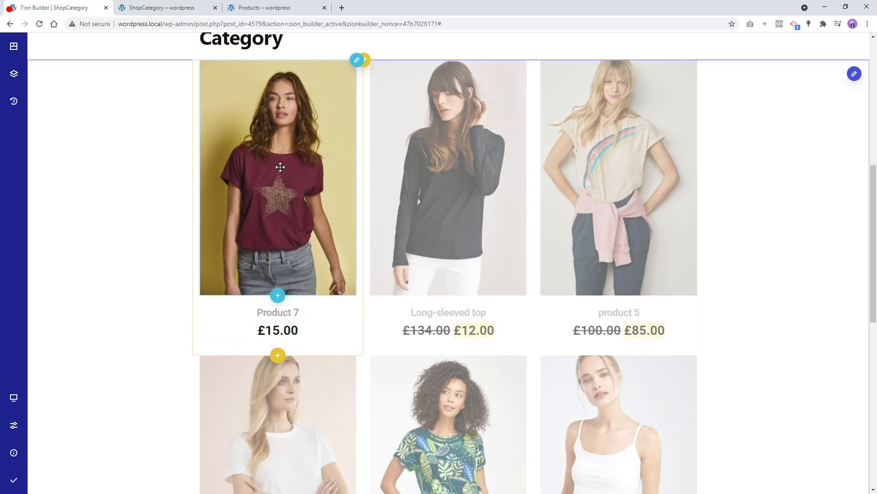
- Link the product image dynamically to the Post/Page Link and close its options
{"action": "right_click", "coordinate": [284, 165]}
{"action": "left_click", "coordinate": [307, 91]}
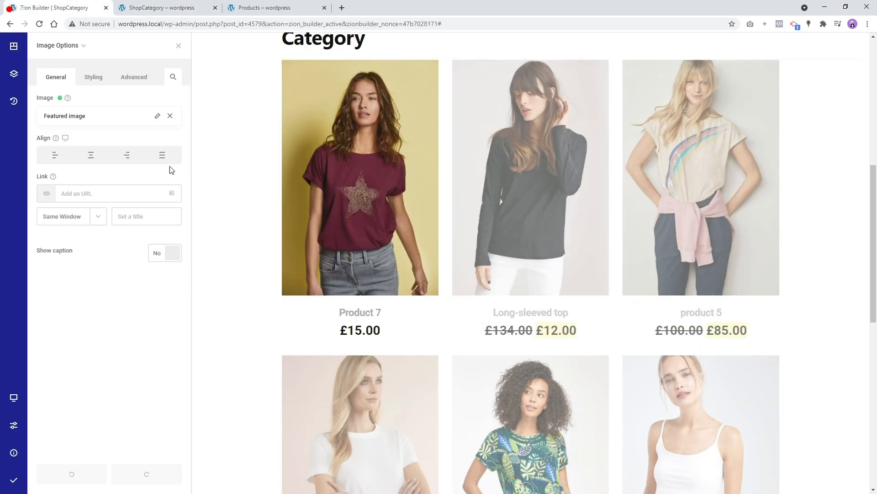
{"action": "left_click", "coordinate": [170, 194]}
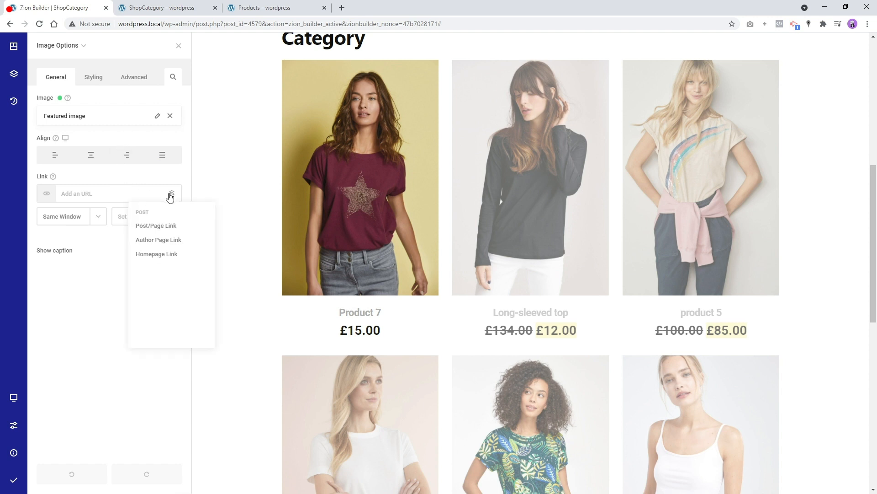
{"action": "left_click", "coordinate": [163, 226]}
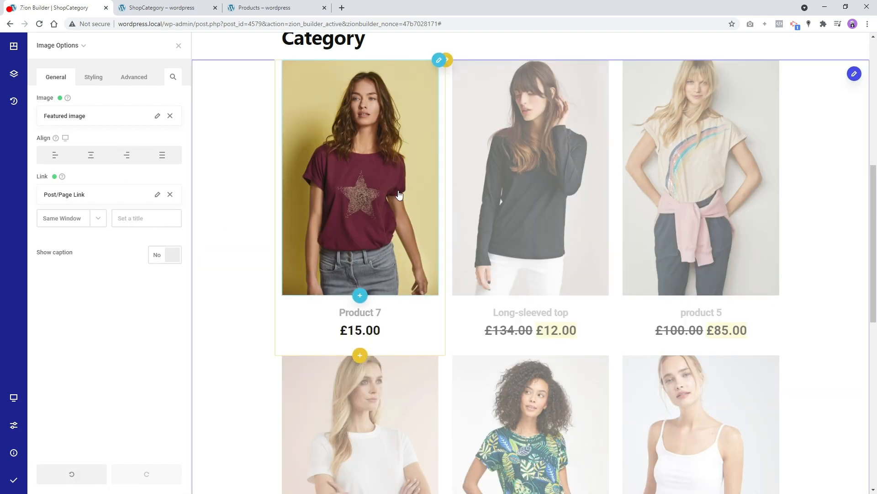
{"action": "left_click", "coordinate": [179, 46]}
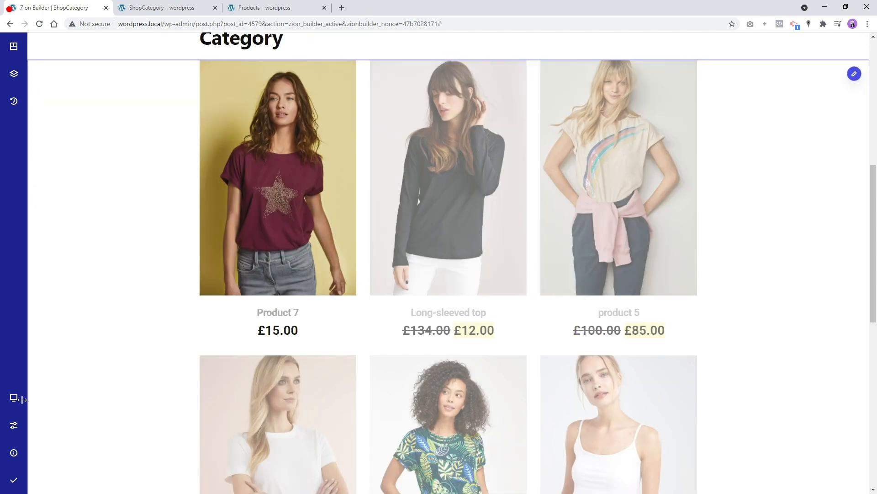
- Save and publish the page, and reload the ShopCategory front end
{"action": "scroll", "coordinate": [252, 176], "scroll_direction": "up", "scroll_amount": 1}
{"action": "scroll", "coordinate": [252, 176], "scroll_direction": "up", "scroll_amount": 3}
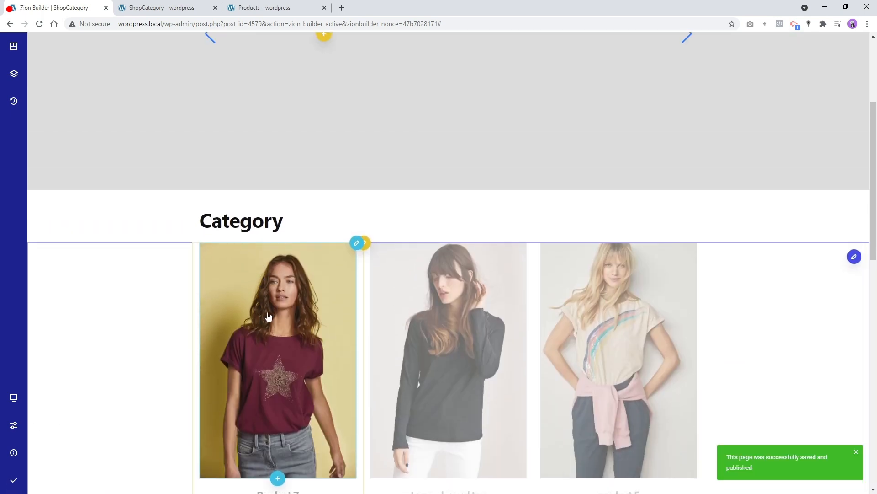
{"action": "left_click", "coordinate": [158, 8]}
{"action": "right_click", "coordinate": [130, 198]}
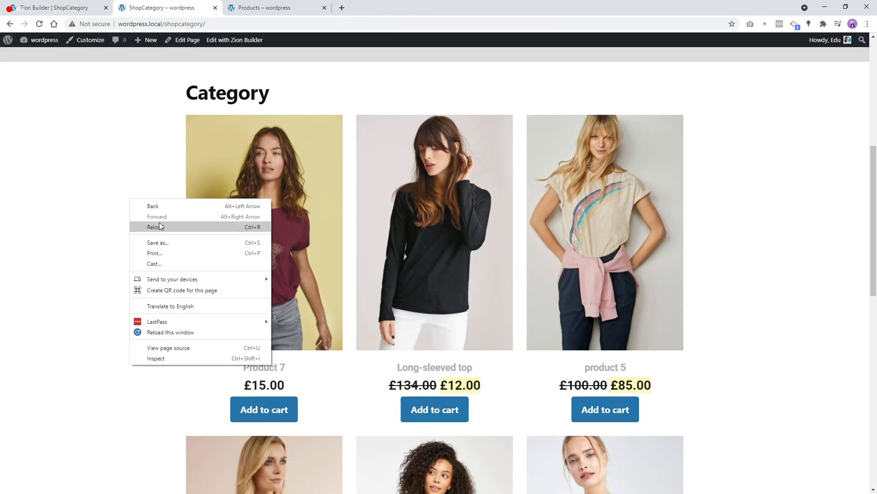
{"action": "left_click", "coordinate": [160, 223]}
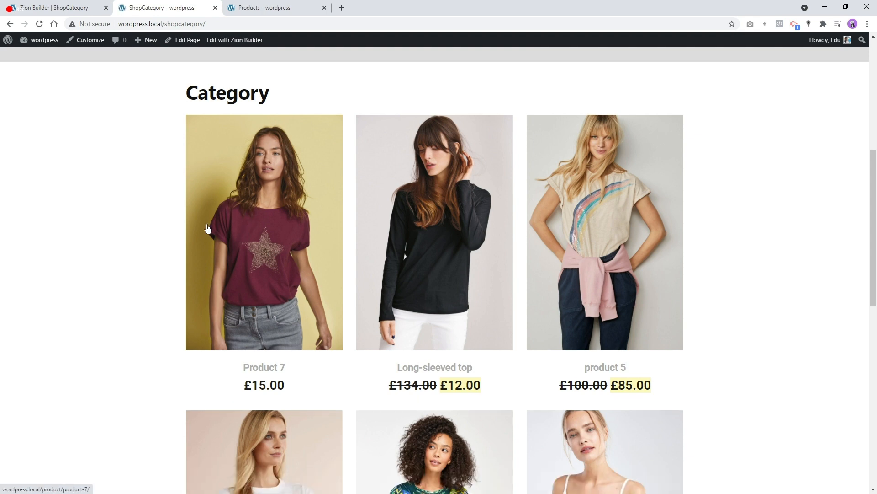
- Test the Product 7 image link, look through its product page, and return to review the category page down to its pagination
{"action": "left_click", "coordinate": [260, 241]}
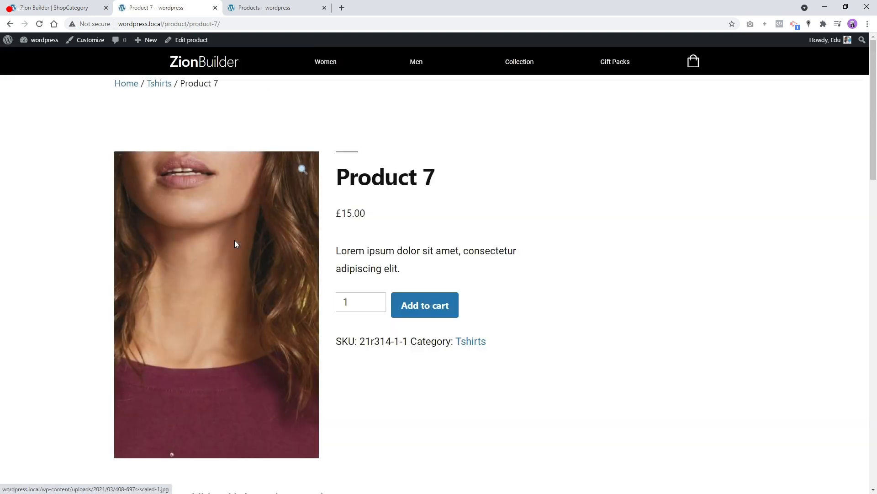
{"action": "scroll", "coordinate": [323, 242], "scroll_direction": "down", "scroll_amount": 5}
{"action": "scroll", "coordinate": [325, 240], "scroll_direction": "down", "scroll_amount": 15}
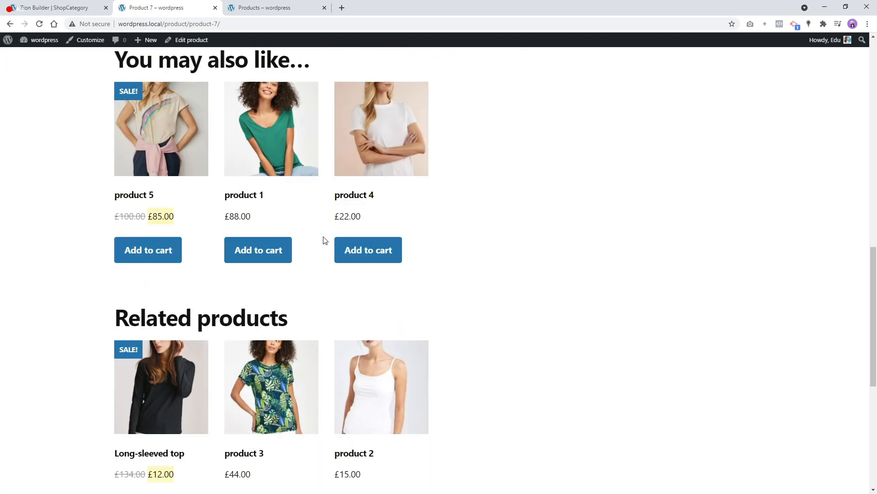
{"action": "scroll", "coordinate": [326, 238], "scroll_direction": "up", "scroll_amount": 20}
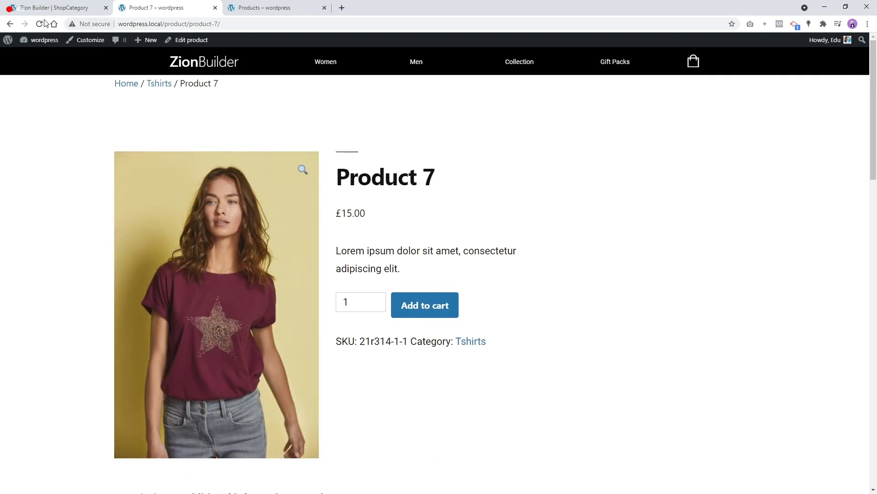
{"action": "key", "text": "alt+Left"}
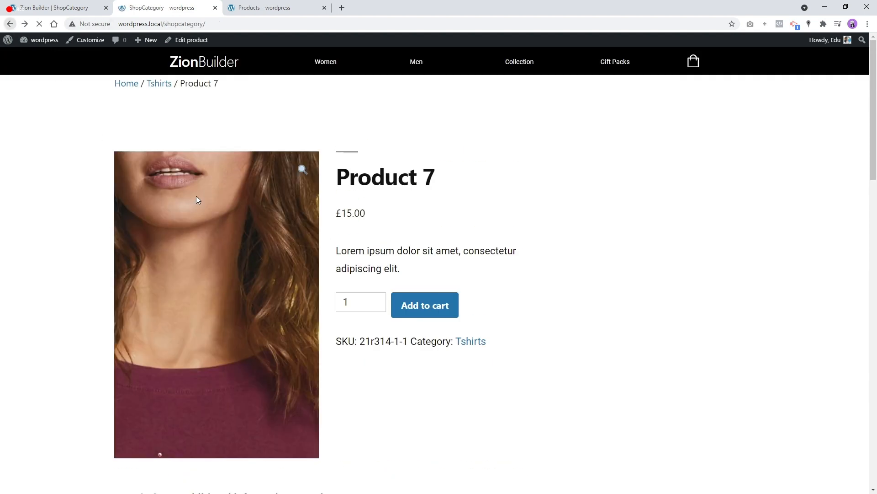
{"action": "scroll", "coordinate": [328, 252], "scroll_direction": "up", "scroll_amount": 7}
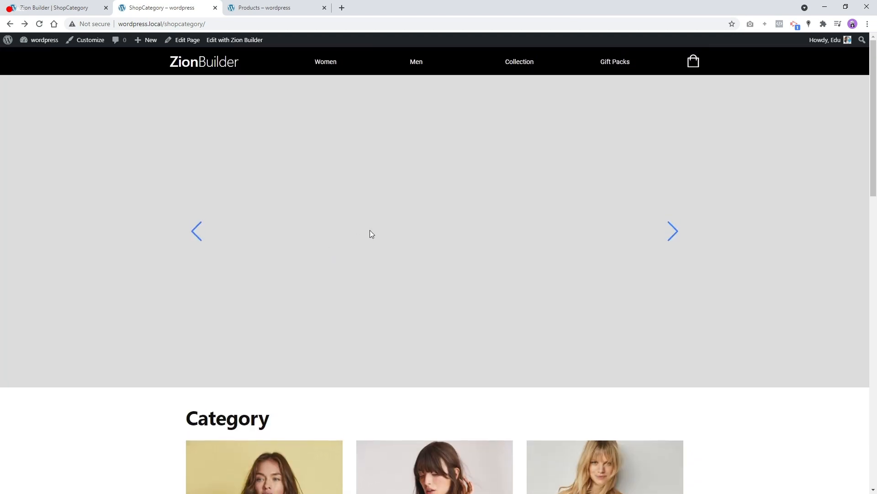
{"action": "scroll", "coordinate": [368, 233], "scroll_direction": "down", "scroll_amount": 11}
{"action": "scroll", "coordinate": [416, 182], "scroll_direction": "down", "scroll_amount": 5}
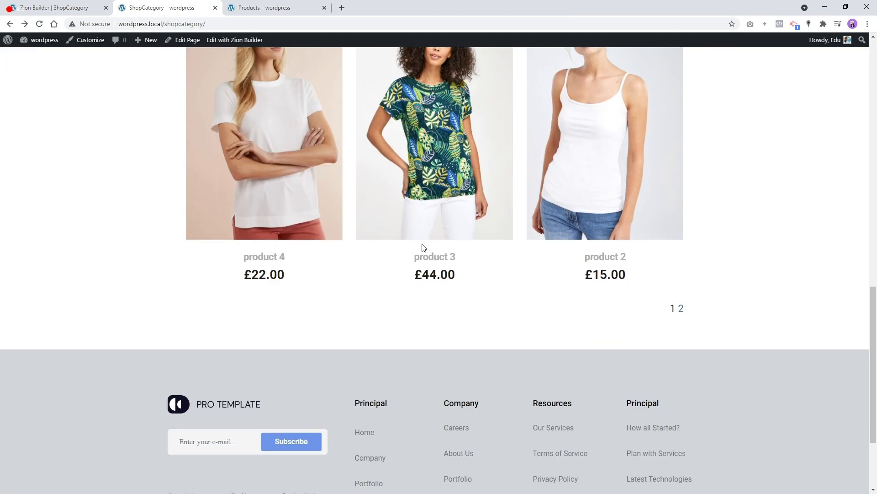
- Return to the Zion Builder editor and open the Page Numbers Styling of the pagination below the product grid
{"action": "left_click", "coordinate": [54, 8]}
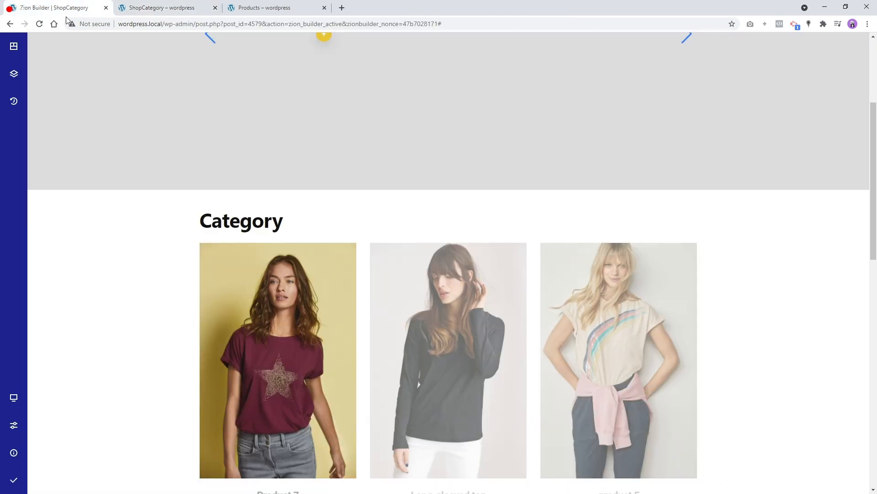
{"action": "scroll", "coordinate": [314, 260], "scroll_direction": "down", "scroll_amount": 10}
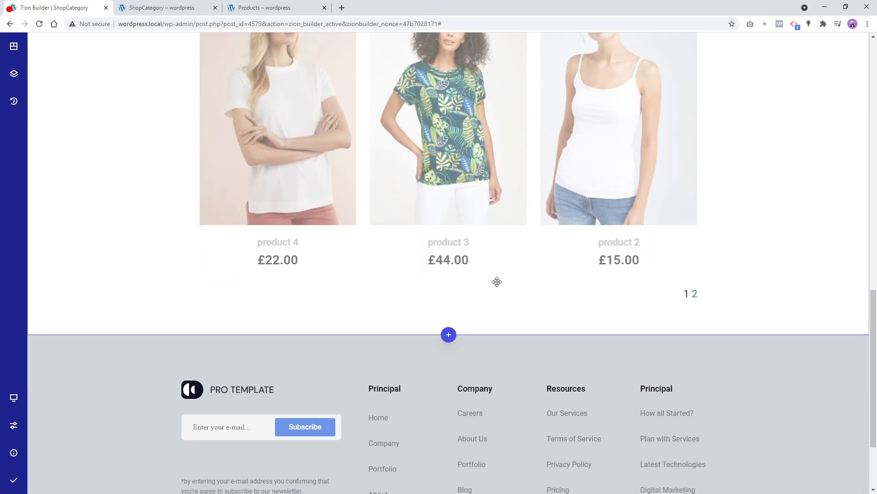
{"action": "right_click", "coordinate": [684, 291]}
{"action": "left_click", "coordinate": [624, 221]}
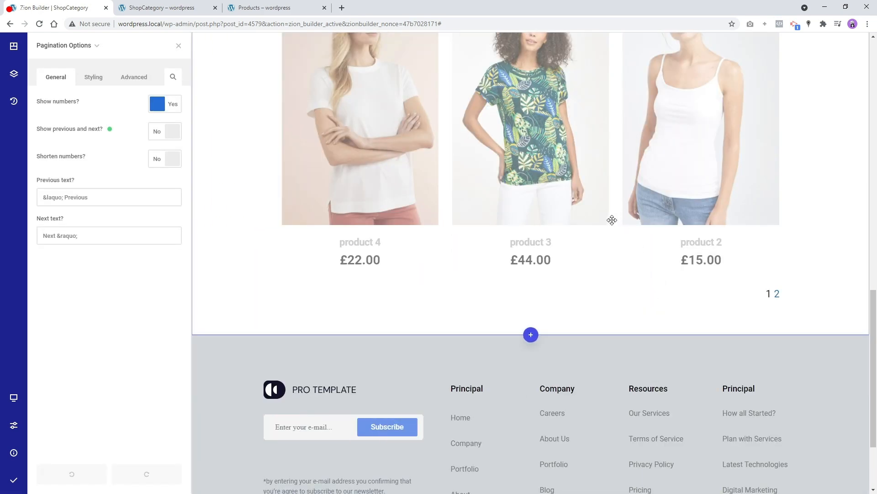
{"action": "left_click", "coordinate": [101, 80]}
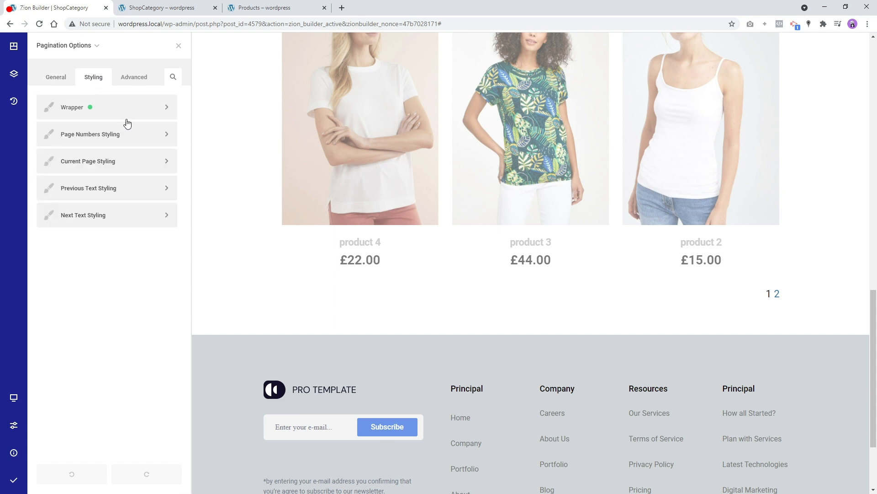
{"action": "left_click", "coordinate": [106, 137]}
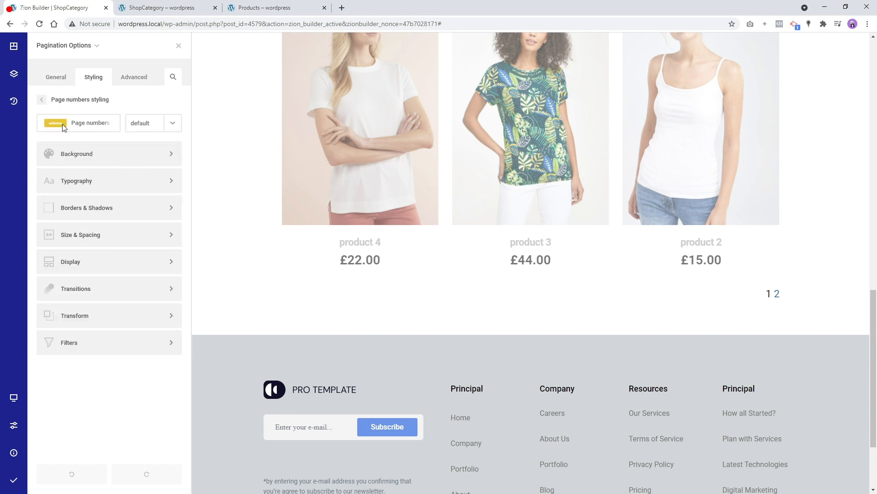
{"action": "left_click", "coordinate": [44, 100]}
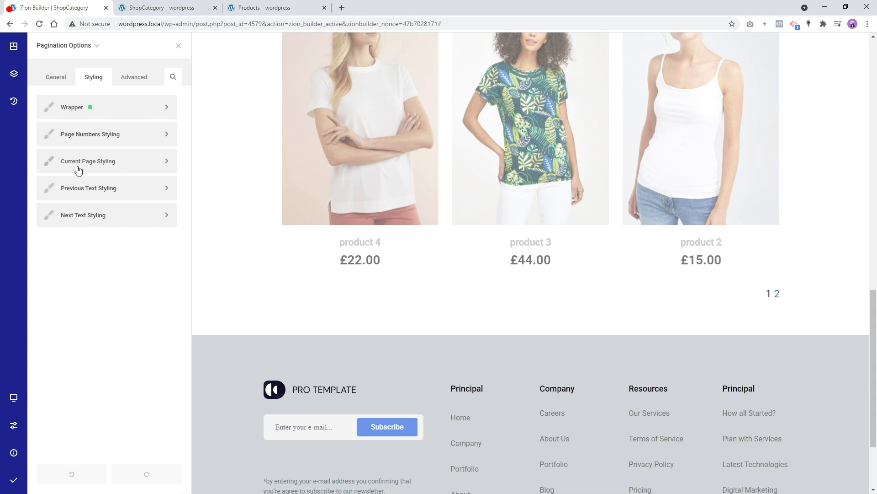
{"action": "left_click", "coordinate": [86, 140]}
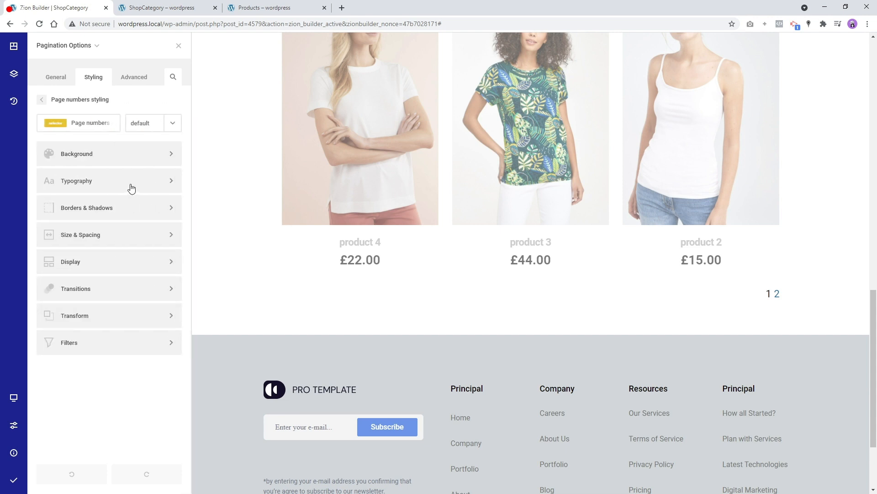
- Set the page numbers' background color to light grey #e3e3e3
{"action": "left_click", "coordinate": [111, 156]}
{"action": "left_click", "coordinate": [108, 167]}
{"action": "left_click_drag", "start_coordinate": [191, 100], "coordinate": [180, 91]}
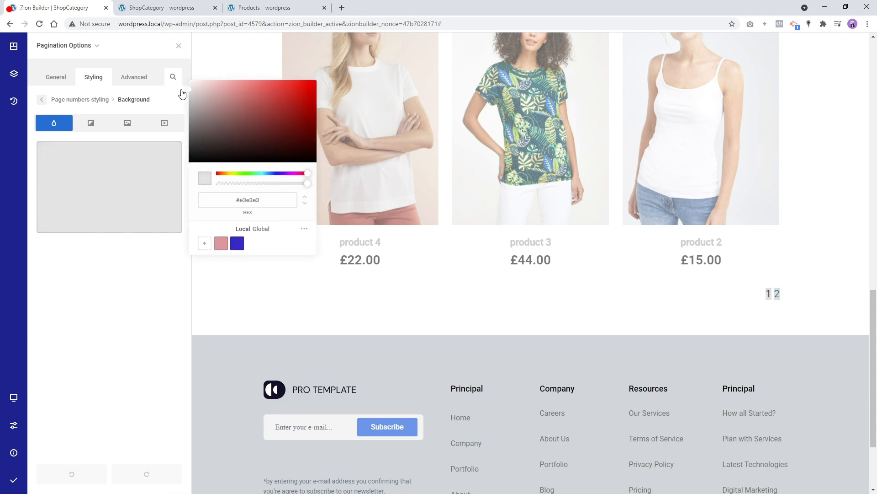
{"action": "left_click", "coordinate": [92, 186]}
{"action": "left_click", "coordinate": [41, 99]}
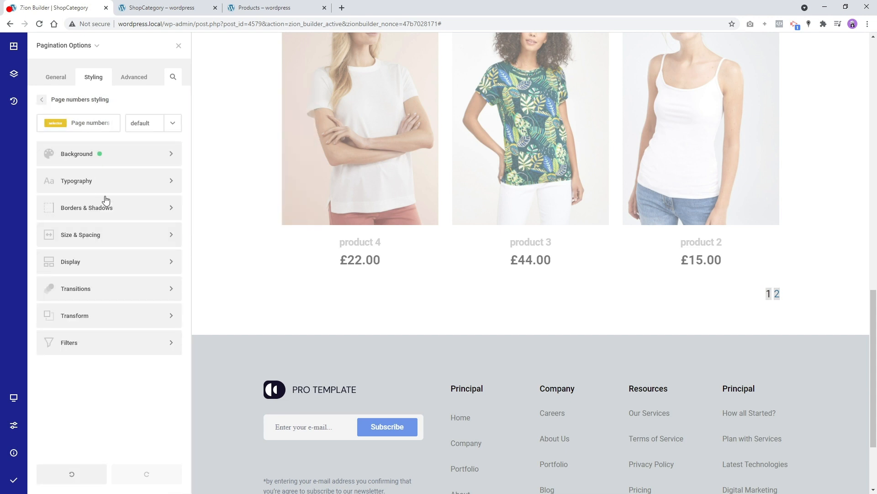
- Set the page numbers' left and right padding to 15px each
{"action": "left_click", "coordinate": [99, 234]}
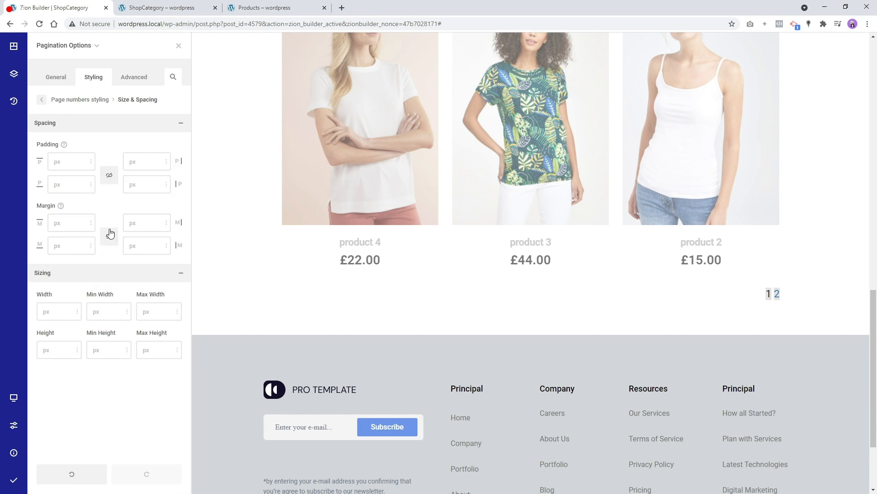
{"action": "left_click", "coordinate": [149, 162]}
{"action": "type", "text": "1"}
{"action": "type", "text": "15"}
{"action": "type", "text": "px"}
{"action": "left_click", "coordinate": [146, 181]}
{"action": "type", "text": "15px"}
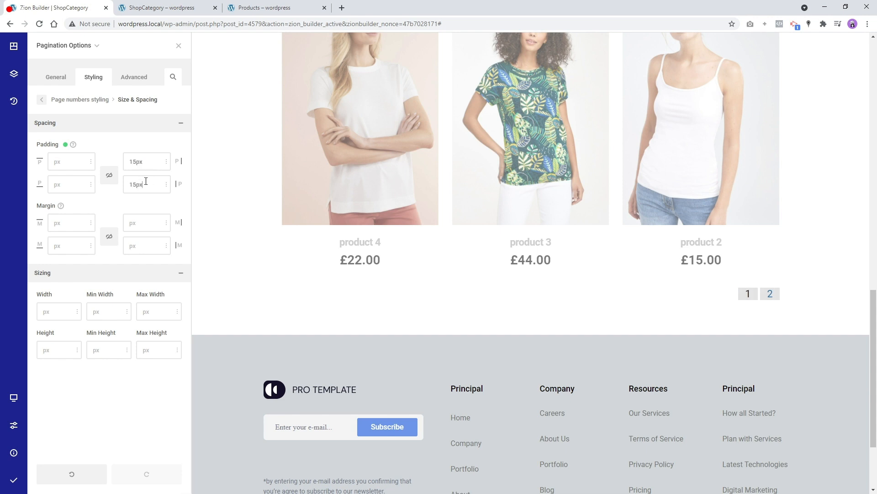
- Set the page numbers' top and bottom padding to 8px each and leave the spacing settings
{"action": "left_click", "coordinate": [69, 159]}
{"action": "type", "text": "8px8"}
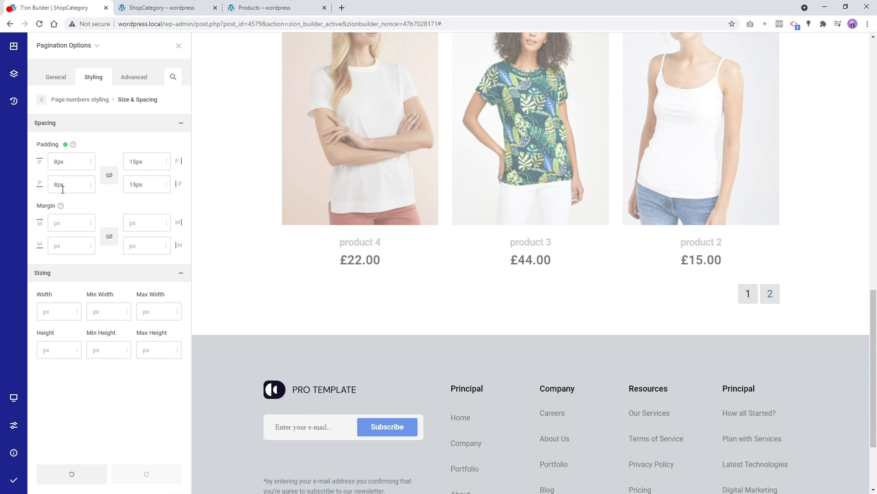
{"action": "left_click", "coordinate": [41, 102]}
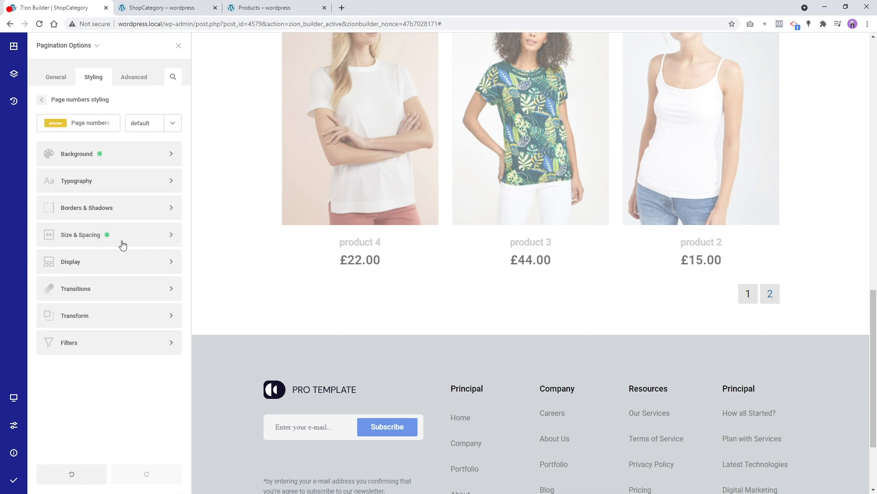
- Round all four corners of the page numbers with a linked border radius of 3px
{"action": "left_click", "coordinate": [75, 208]}
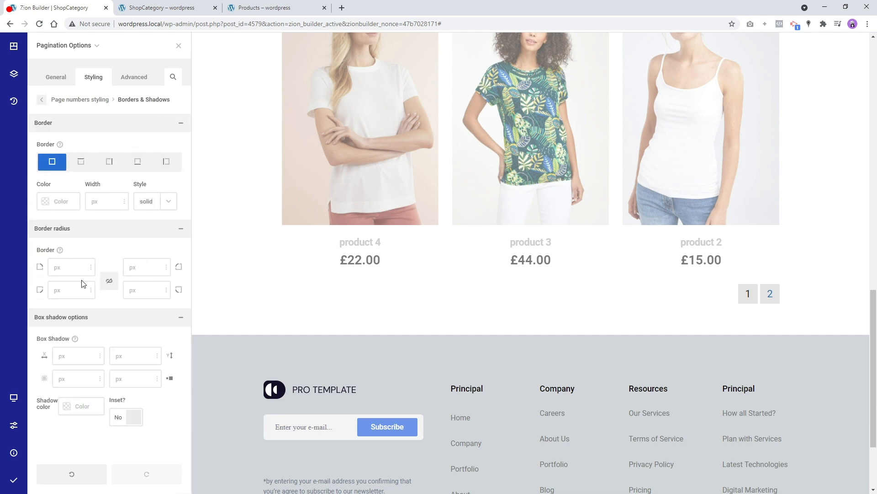
{"action": "left_click", "coordinate": [108, 280]}
{"action": "type", "text": "2px"}
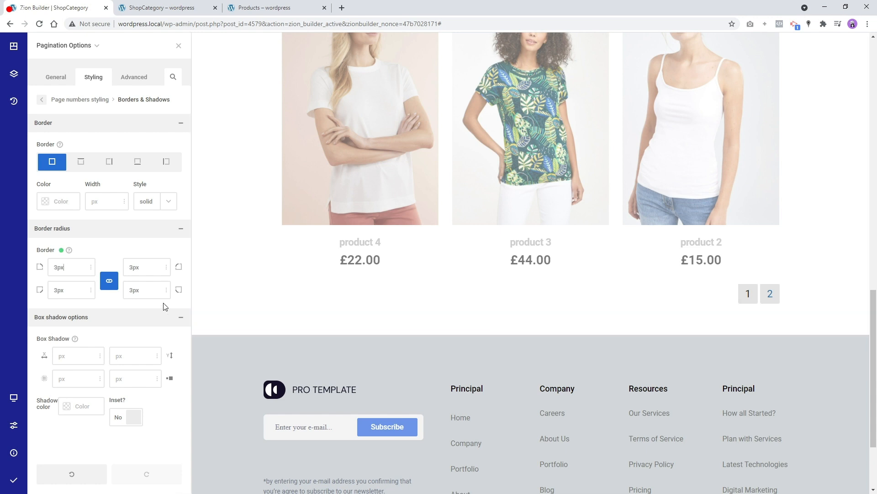
{"action": "mouse_move", "coordinate": [67, 271]}
{"action": "left_mouse_down"}
{"action": "mouse_move", "coordinate": [69, 252]}
{"action": "mouse_move", "coordinate": [69, 273]}
{"action": "left_mouse_up"}
{"action": "left_click", "coordinate": [40, 101]}
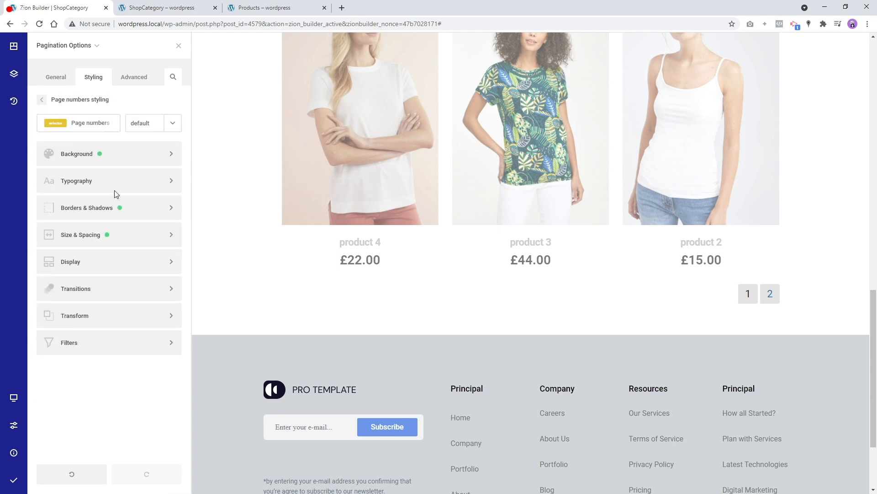
- Set the current page number's background color to black in the Current Page Styling
{"action": "left_click", "coordinate": [125, 153]}
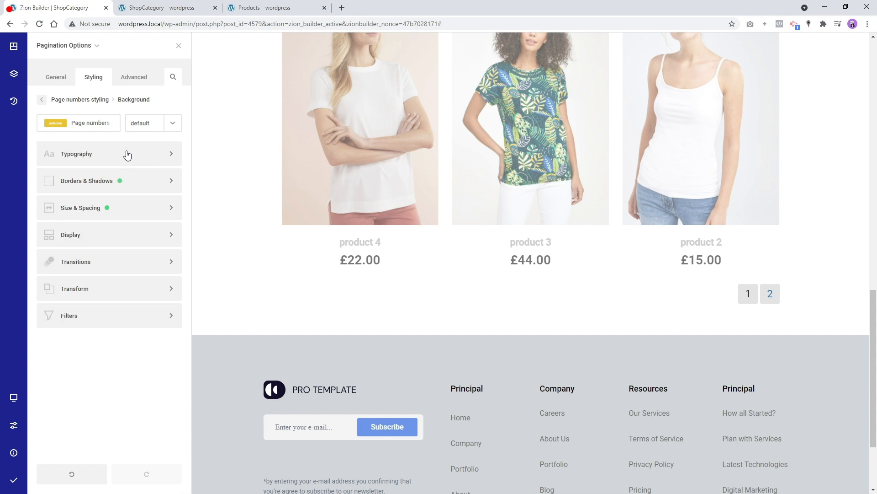
{"action": "left_click", "coordinate": [41, 99]}
{"action": "left_click", "coordinate": [42, 99]}
{"action": "left_click", "coordinate": [92, 163]}
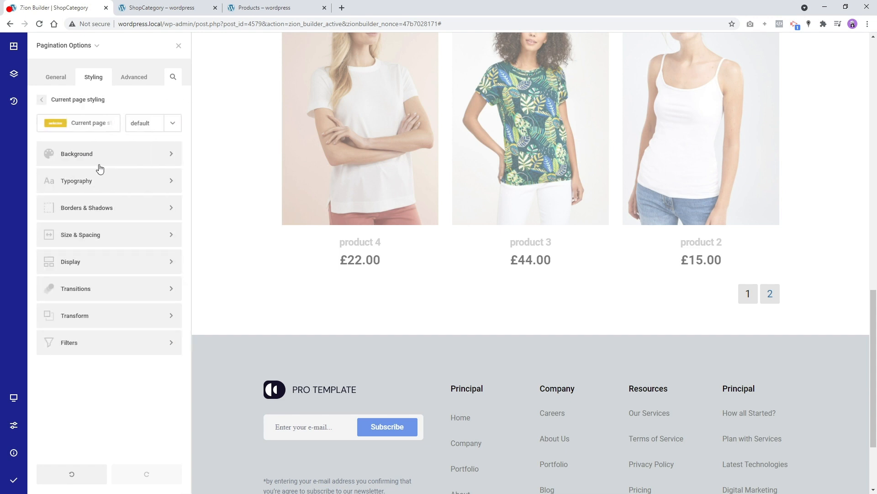
{"action": "left_click", "coordinate": [98, 160]}
{"action": "left_click", "coordinate": [94, 178]}
{"action": "left_click_drag", "start_coordinate": [216, 133], "coordinate": [189, 167]}
{"action": "left_click", "coordinate": [100, 239]}
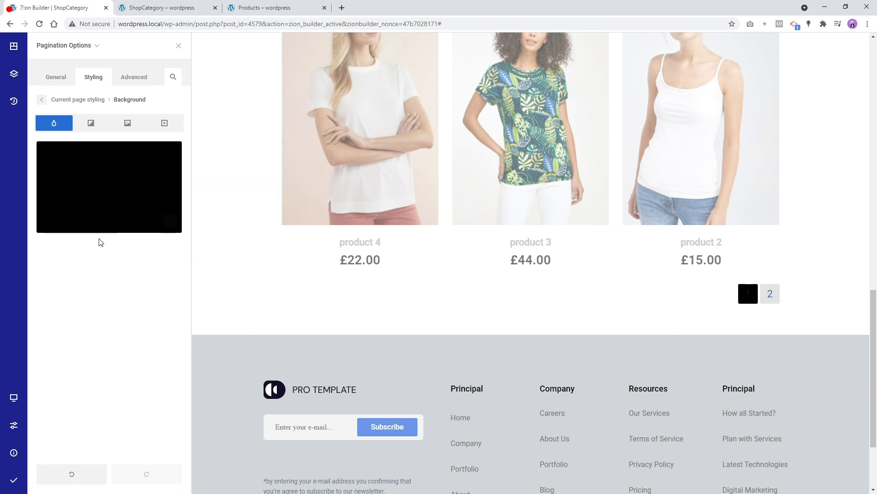
- Set the current page number's font color to white #ffffff
{"action": "left_click", "coordinate": [42, 100]}
{"action": "left_click", "coordinate": [89, 183]}
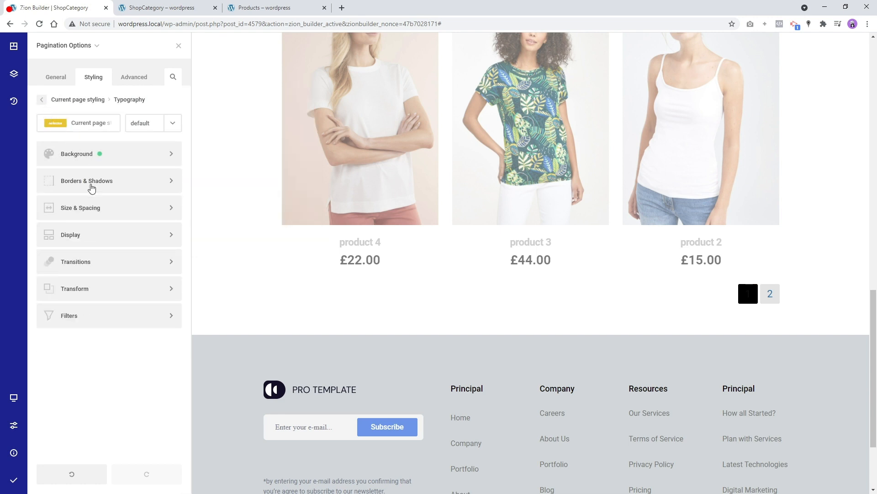
{"action": "left_click", "coordinate": [46, 236]}
{"action": "left_click_drag", "start_coordinate": [73, 229], "coordinate": [9, 91]}
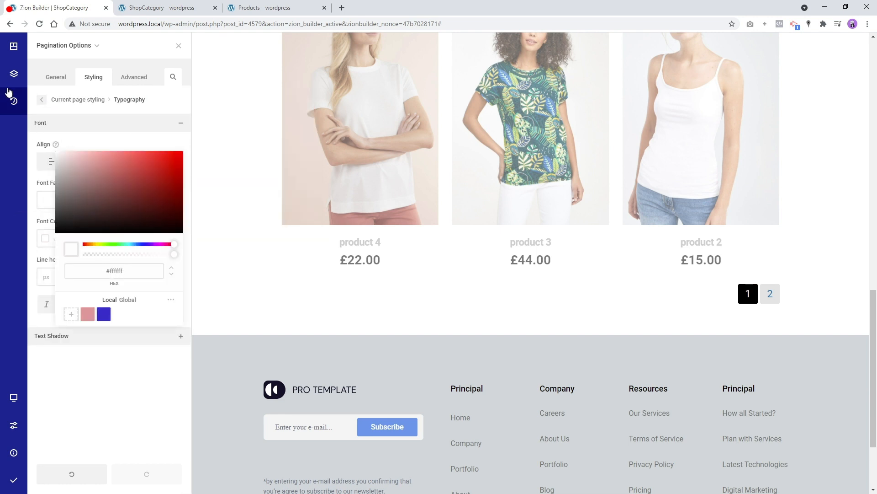
{"action": "left_click", "coordinate": [38, 186]}
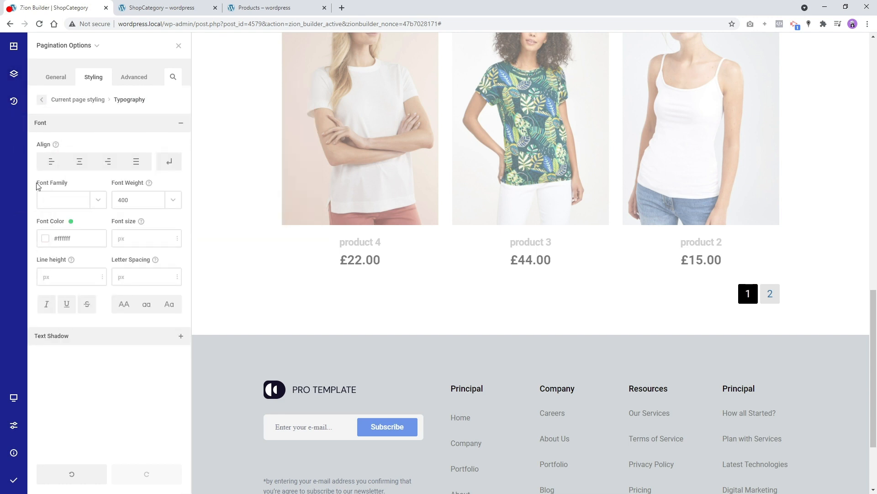
- Close the pagination options and save and publish the page
{"action": "left_click", "coordinate": [178, 47]}
{"action": "mouse_move", "coordinate": [14, 478]}
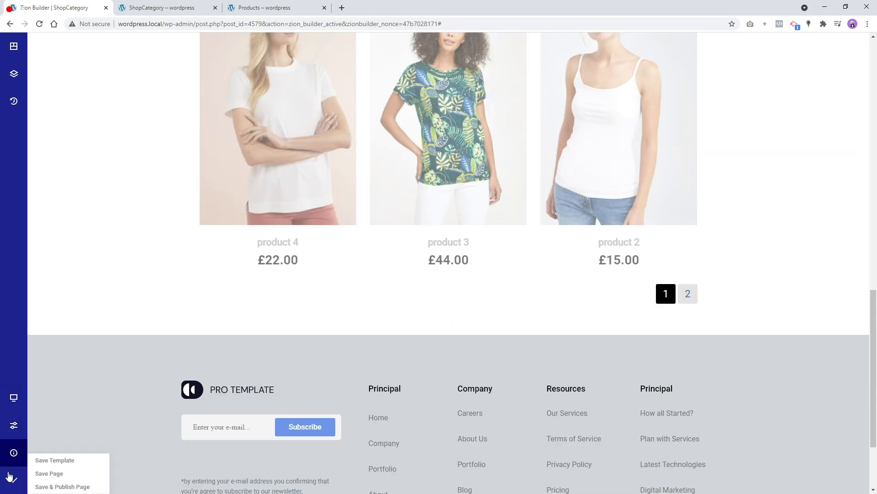
{"action": "left_click", "coordinate": [44, 487]}
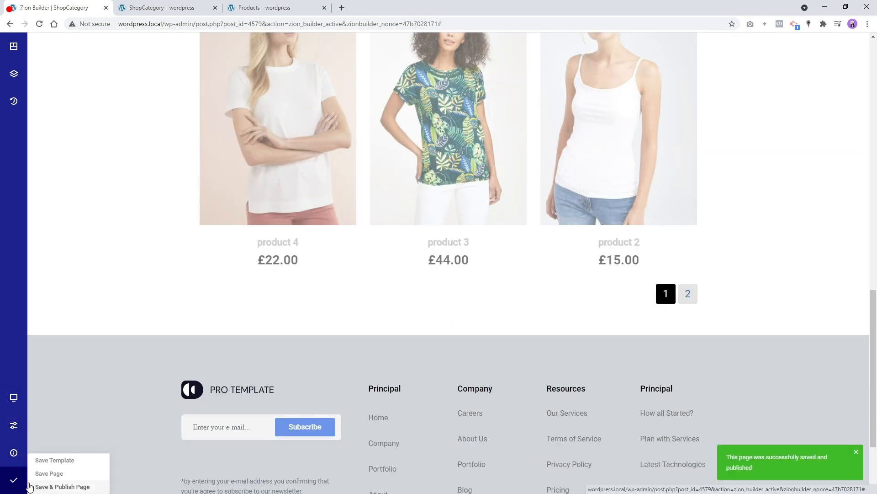
- Reopen the pagination's Page Numbers Styling and open the background settings for its :hover state
{"action": "right_click", "coordinate": [694, 293]}
{"action": "left_click", "coordinate": [635, 222]}
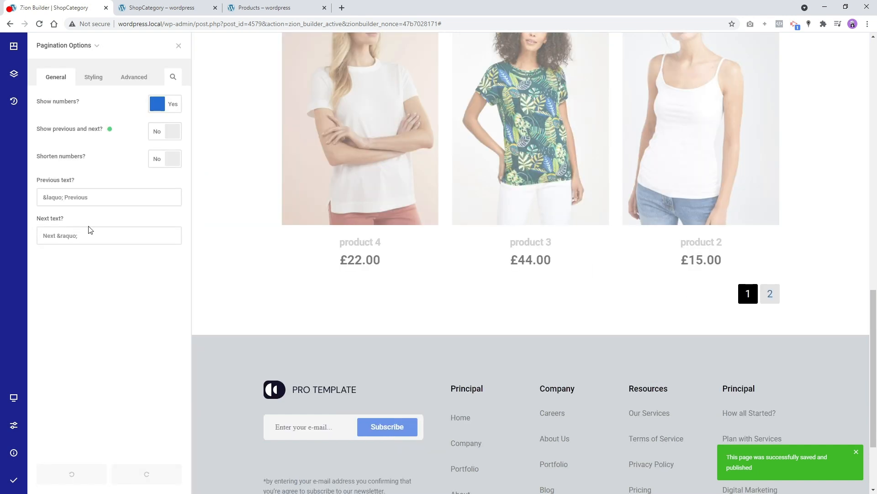
{"action": "left_click", "coordinate": [93, 76]}
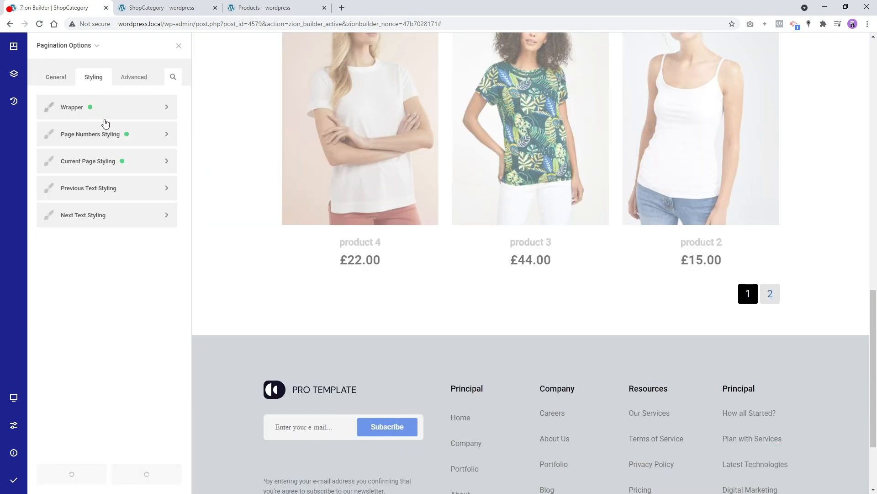
{"action": "left_click", "coordinate": [82, 140]}
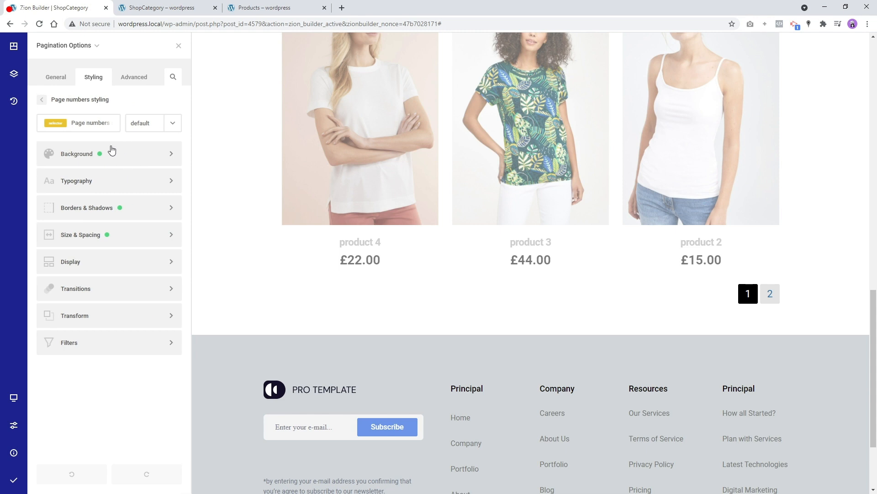
{"action": "left_click", "coordinate": [134, 132]}
{"action": "left_click", "coordinate": [131, 159]}
{"action": "left_click", "coordinate": [123, 161]}
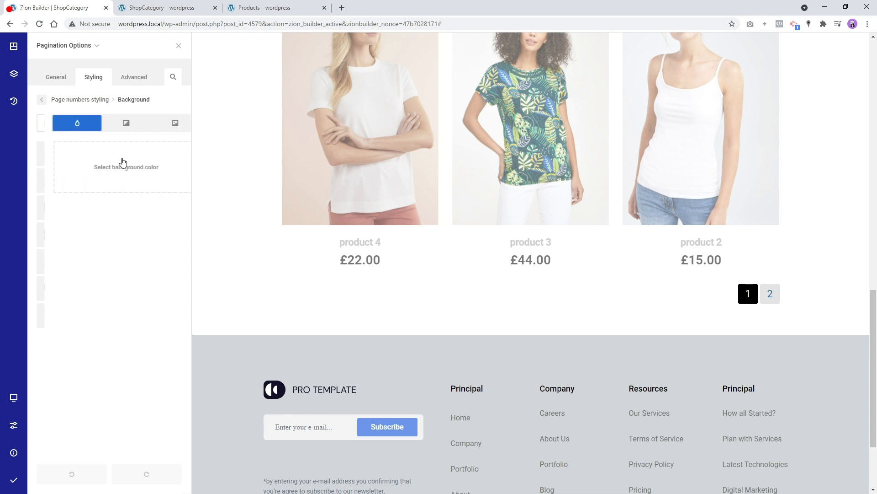
- Set the page numbers' hover background color to grey #a7a7a7
{"action": "left_click", "coordinate": [100, 166]}
{"action": "left_click", "coordinate": [190, 109]}
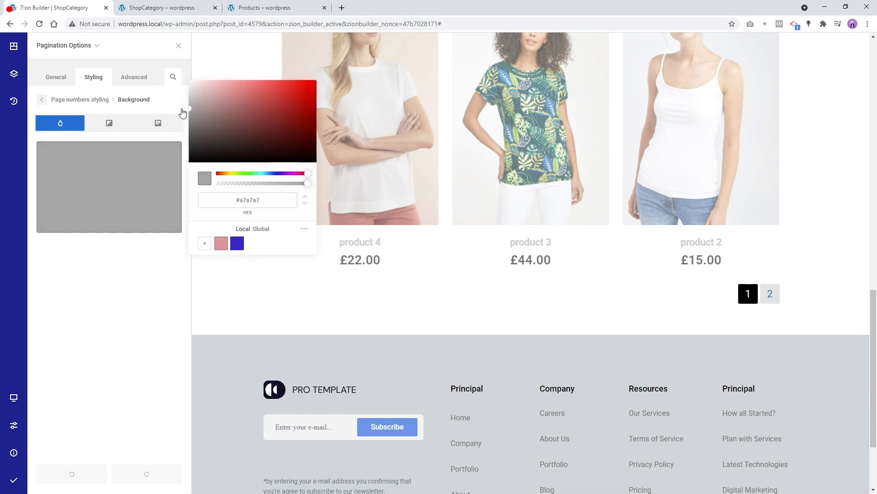
{"action": "left_click", "coordinate": [182, 110]}
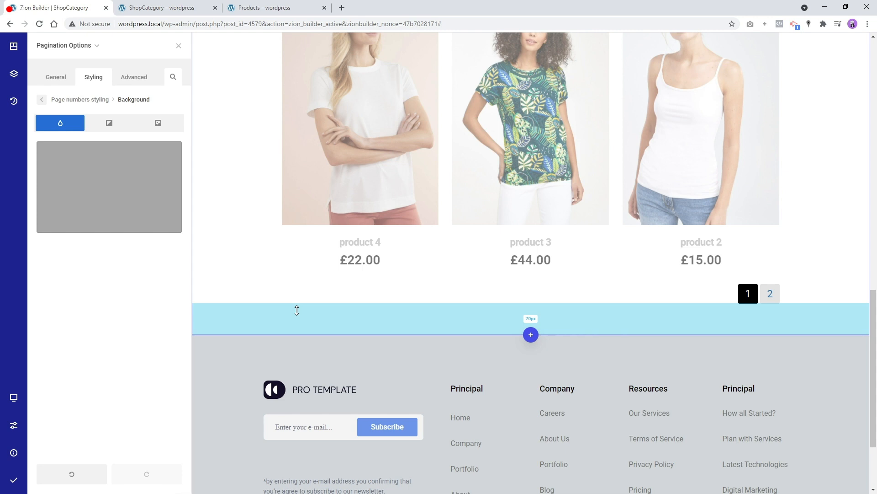
- Sample the Subscribe button's blue #6C95EA, apply it as the page numbers' hover background color and add it to the local colors
{"action": "key", "text": "Print"}
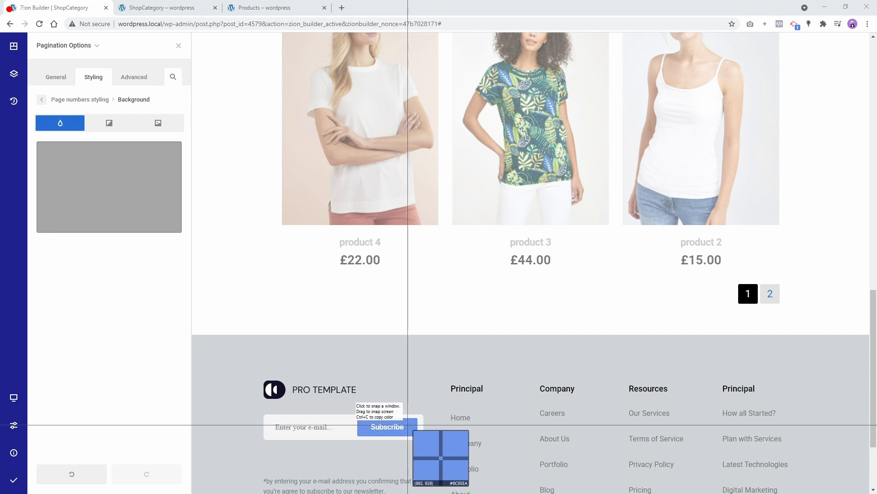
{"action": "key", "text": "ctrl+c"}
{"action": "left_click", "coordinate": [111, 182]}
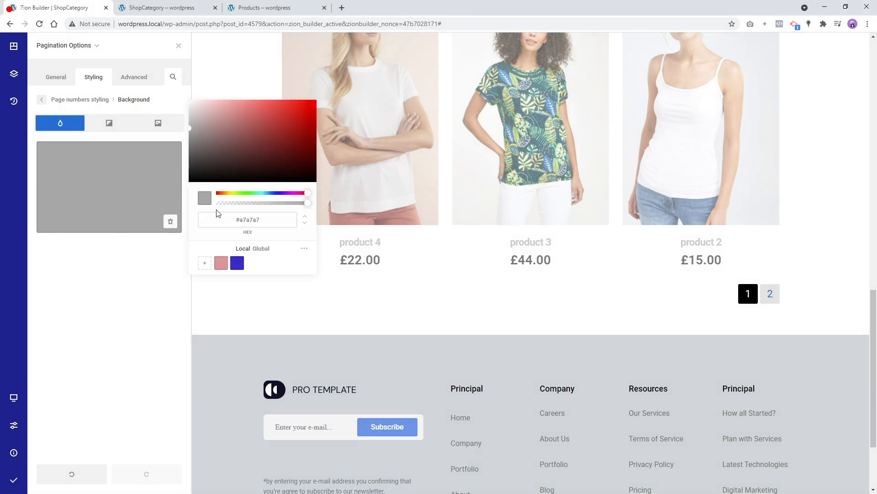
{"action": "double_click", "coordinate": [251, 219]}
{"action": "key", "text": "ctrl+v"}
{"action": "left_click", "coordinate": [204, 263]}
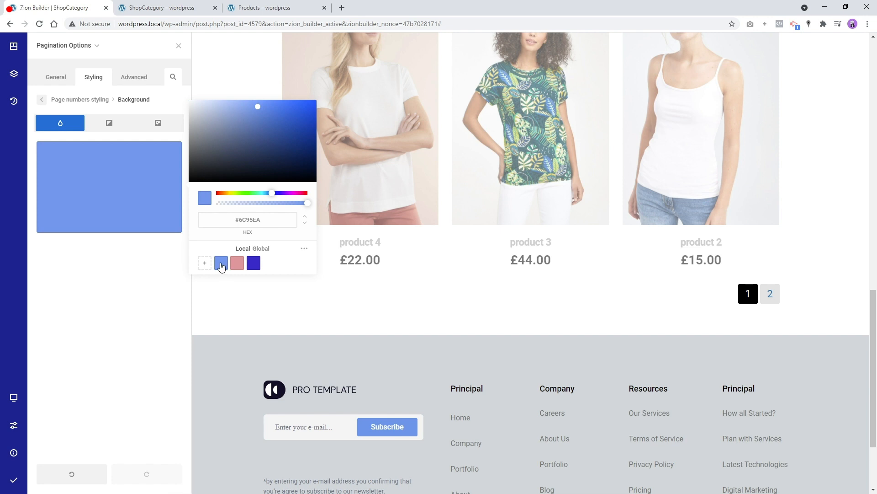
{"action": "left_click", "coordinate": [132, 279]}
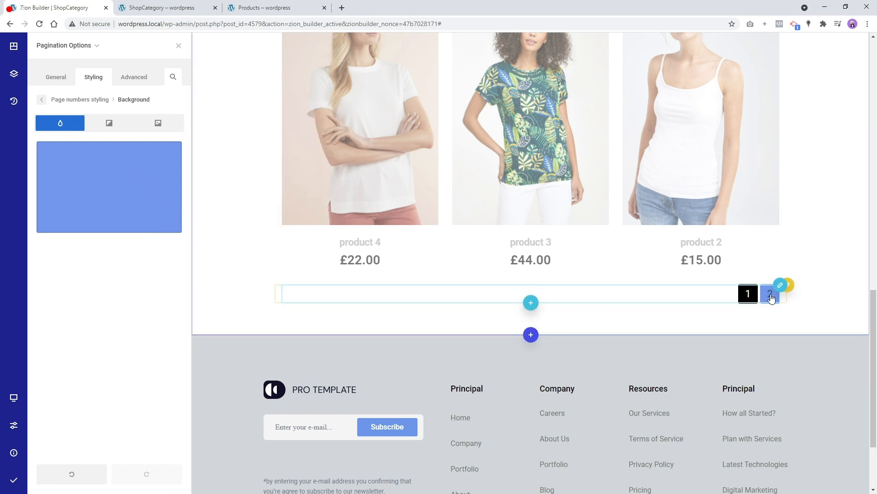
- Set a transition duration of 200 ms for the page numbers' default state
{"action": "left_click", "coordinate": [42, 100]}
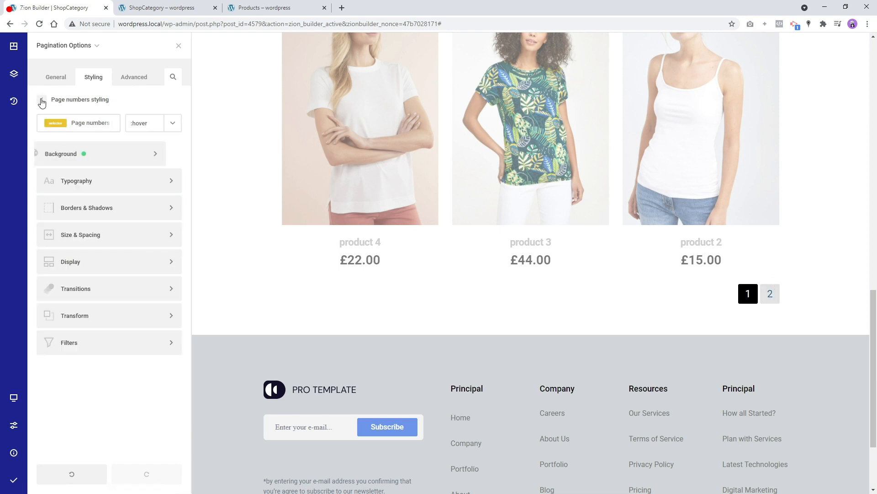
{"action": "left_click", "coordinate": [137, 122]}
{"action": "left_click", "coordinate": [141, 140]}
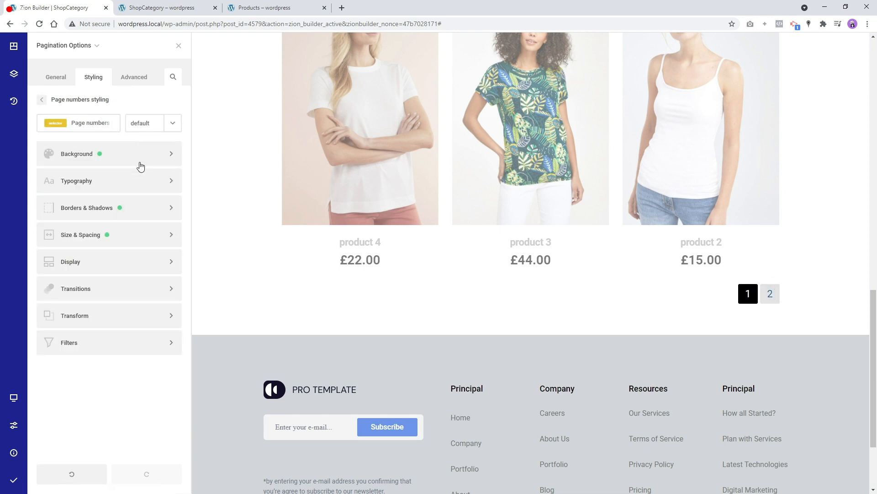
{"action": "left_click", "coordinate": [90, 293]}
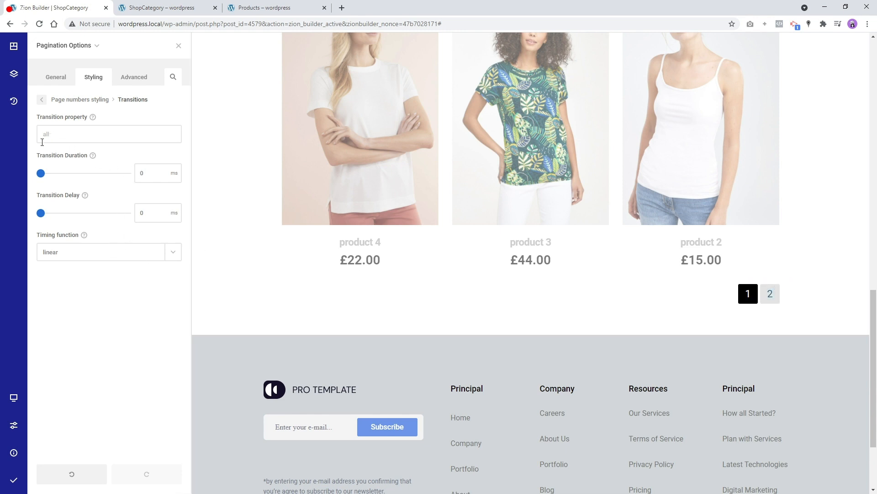
{"action": "left_click_drag", "start_coordinate": [41, 174], "coordinate": [43, 177]}
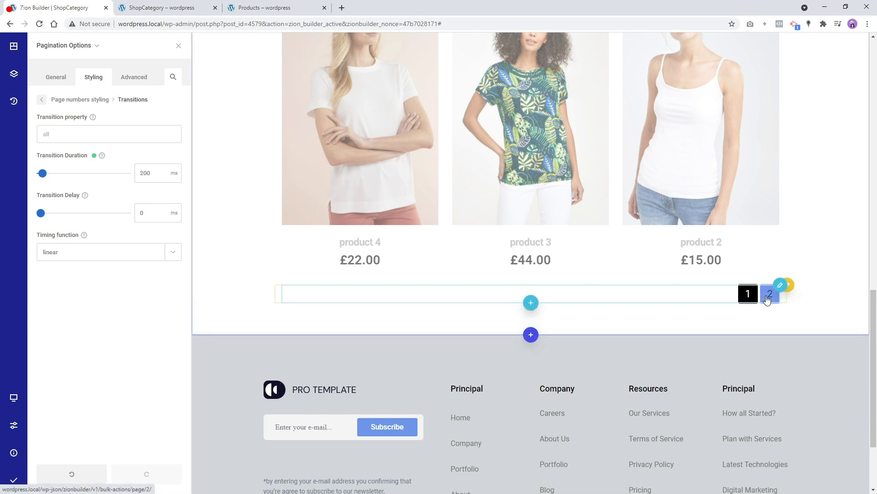
{"action": "left_click", "coordinate": [42, 100]}
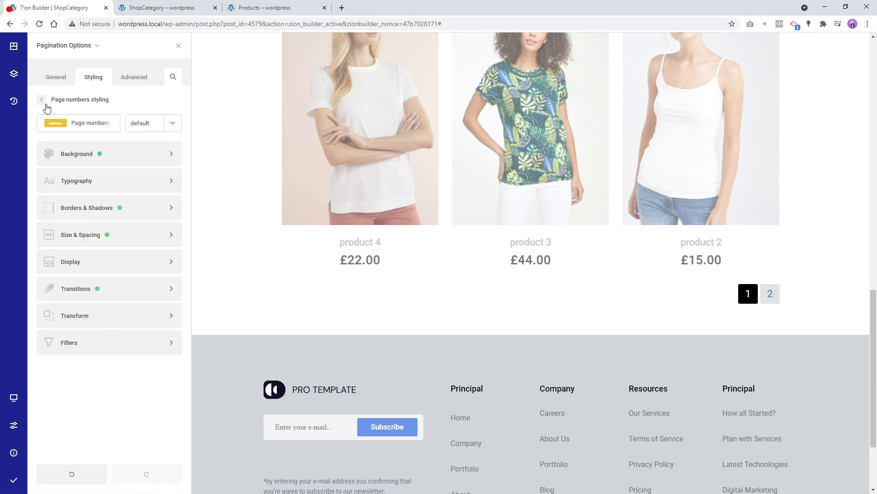
- Set the font color for the page numbers' :hover state
{"action": "left_click", "coordinate": [141, 126]}
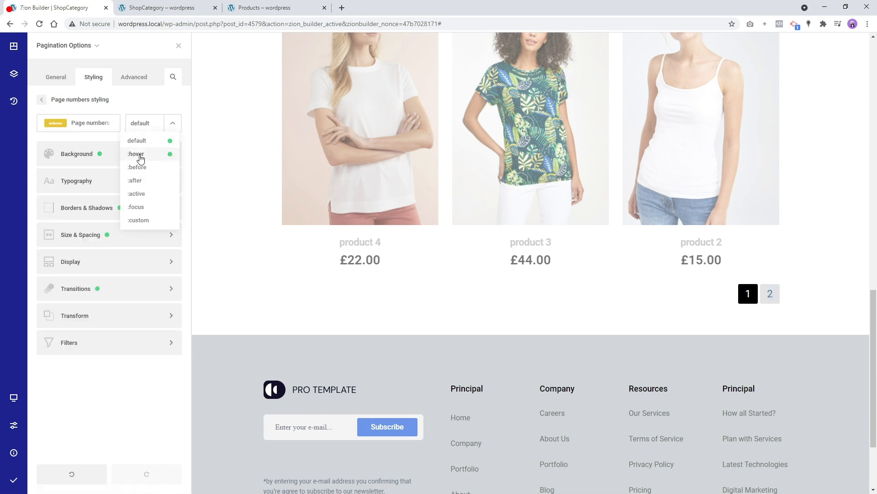
{"action": "left_click", "coordinate": [139, 151]}
{"action": "left_click", "coordinate": [77, 183]}
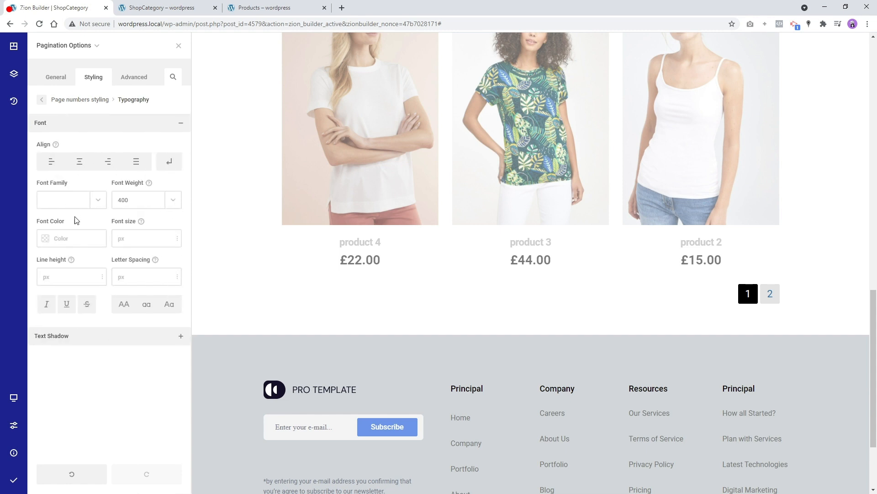
{"action": "left_click", "coordinate": [46, 239]}
{"action": "left_click", "coordinate": [40, 132]}
- Save and publish the page, and reload the live ShopCategory page to check the product grid and pagination
{"action": "left_click", "coordinate": [179, 48]}
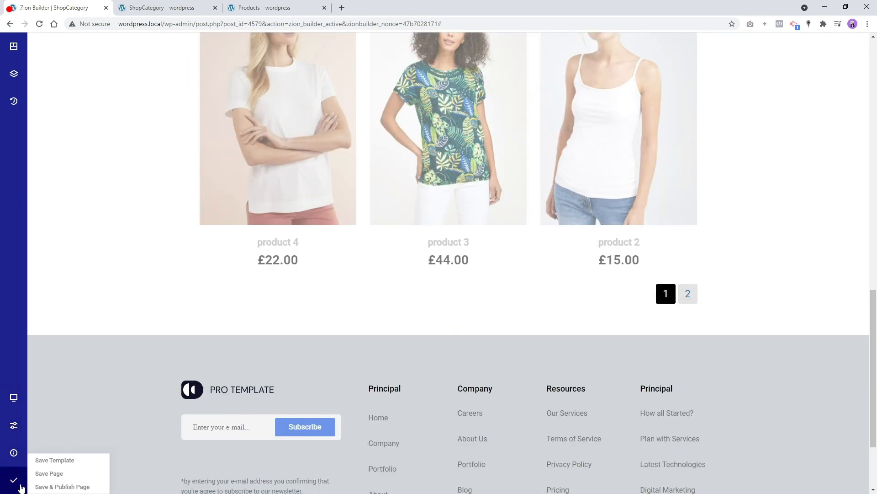
{"action": "left_click", "coordinate": [134, 4]}
{"action": "key", "text": "F5"}
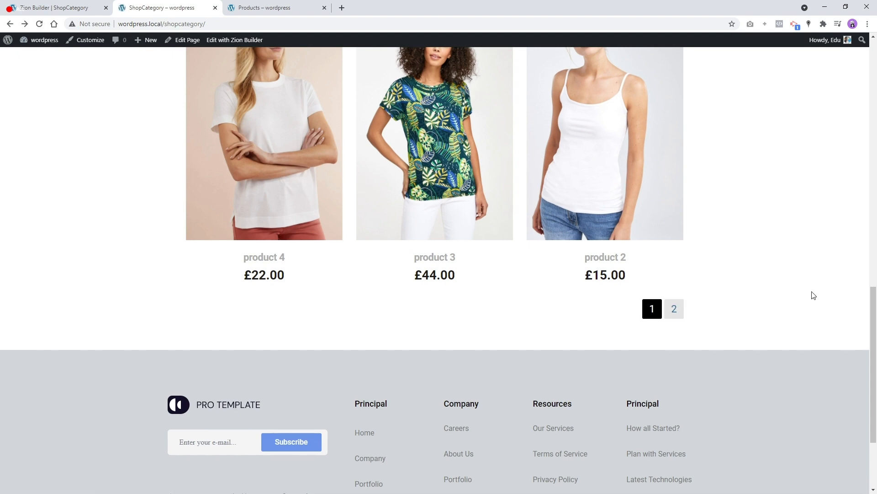
{"action": "scroll", "coordinate": [656, 310], "scroll_direction": "up", "scroll_amount": 15}
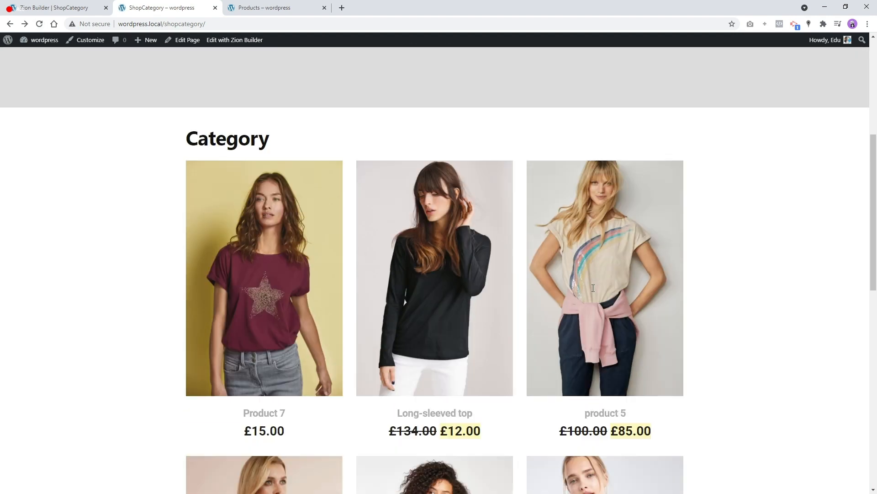
{"action": "scroll", "coordinate": [571, 276], "scroll_direction": "down", "scroll_amount": 6}
{"action": "scroll", "coordinate": [528, 263], "scroll_direction": "down", "scroll_amount": 9}
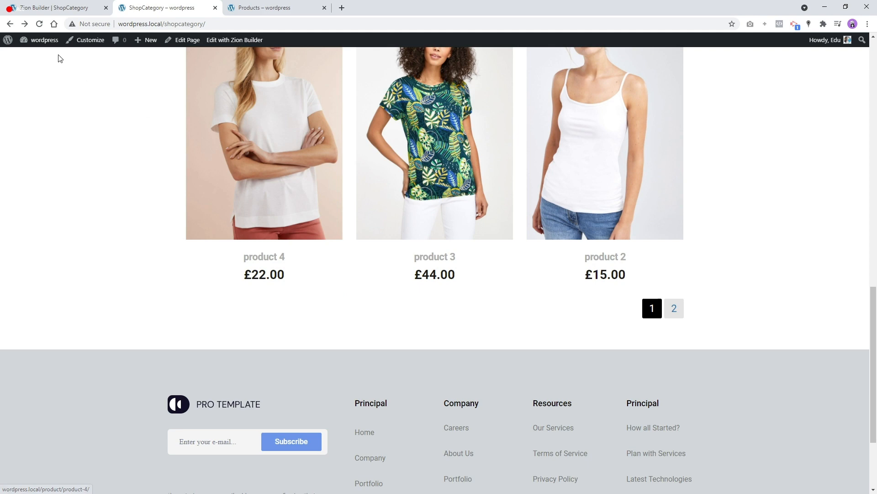
- Return to the Zion Builder editor and look over the page from the slider banner to the pagination
{"action": "left_click", "coordinate": [61, 7]}
{"action": "scroll", "coordinate": [339, 156], "scroll_direction": "up", "scroll_amount": 10}
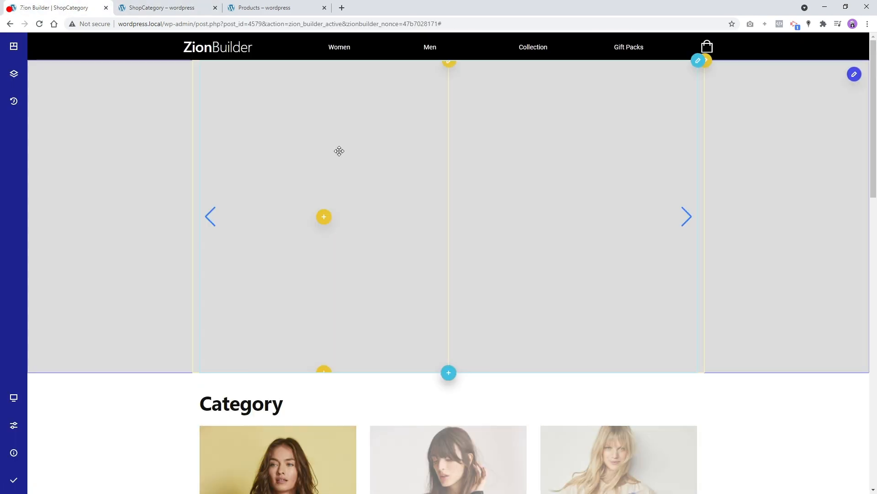
{"action": "scroll", "coordinate": [457, 268], "scroll_direction": "down", "scroll_amount": 12}
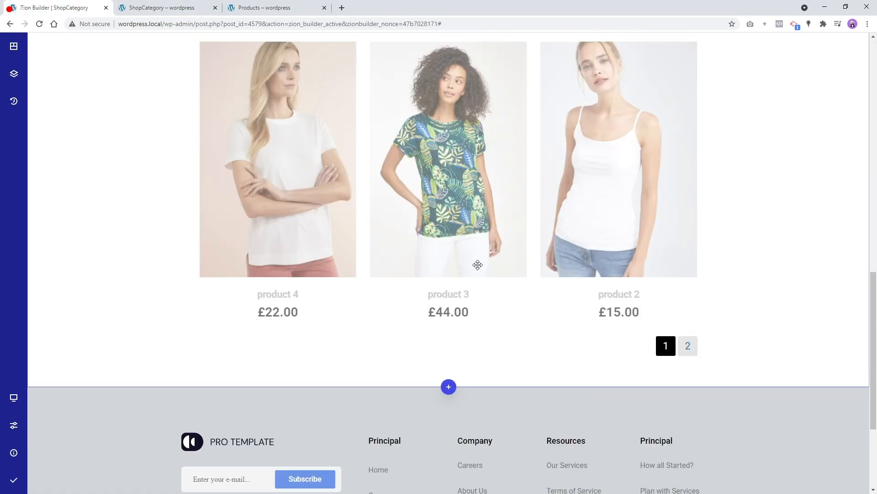
{"action": "scroll", "coordinate": [478, 265], "scroll_direction": "up", "scroll_amount": 10}
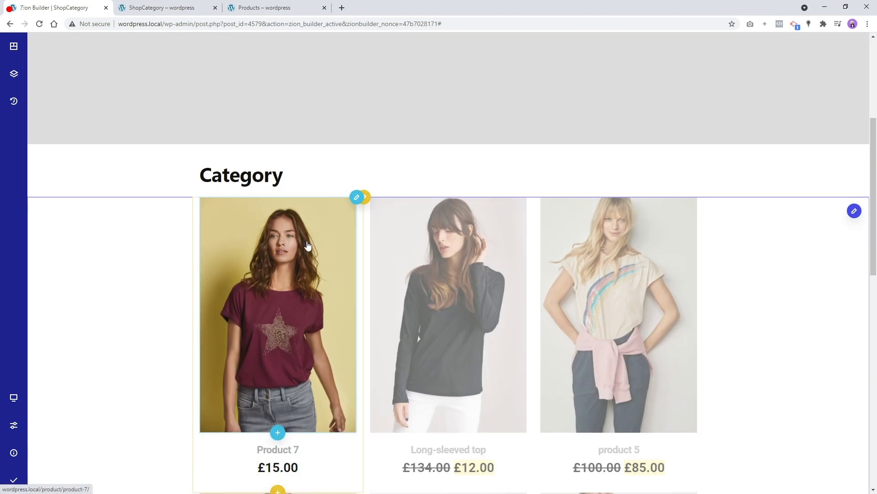
- Set the minimum height of the banner slider's slide to 743 px
{"action": "scroll", "coordinate": [308, 246], "scroll_direction": "up", "scroll_amount": 5}
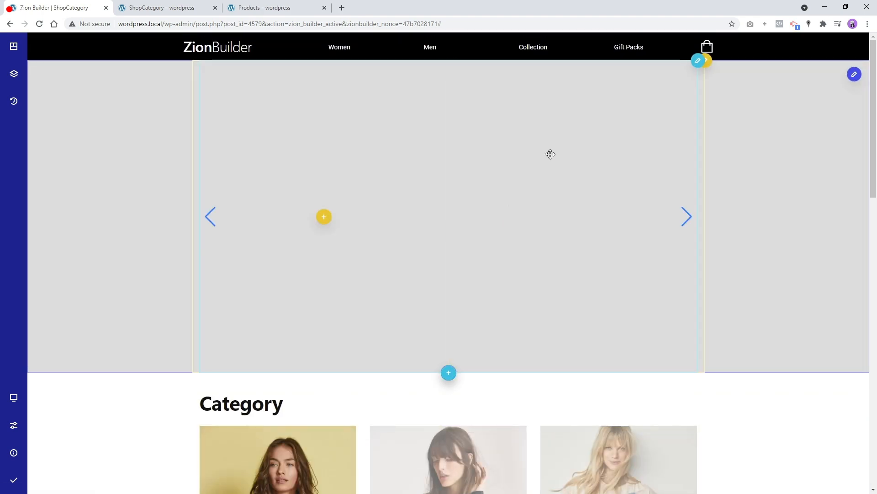
{"action": "right_click", "coordinate": [571, 136]}
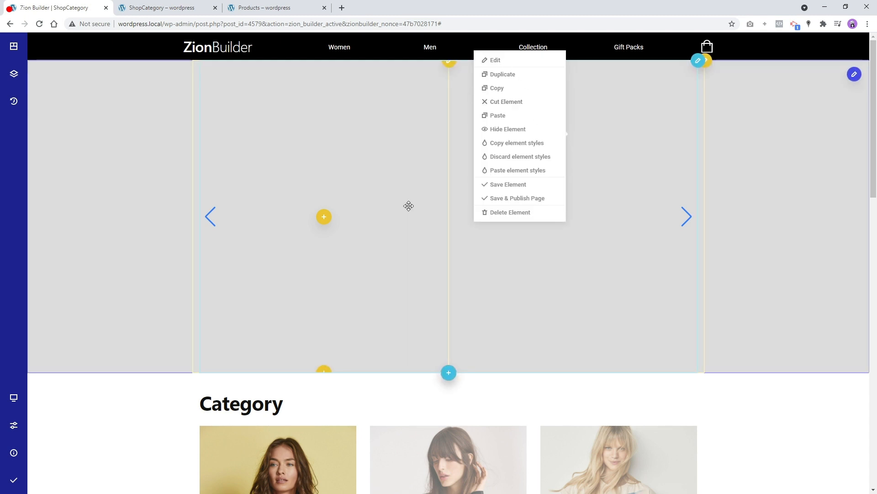
{"action": "left_click", "coordinate": [498, 63]}
{"action": "left_click", "coordinate": [93, 79]}
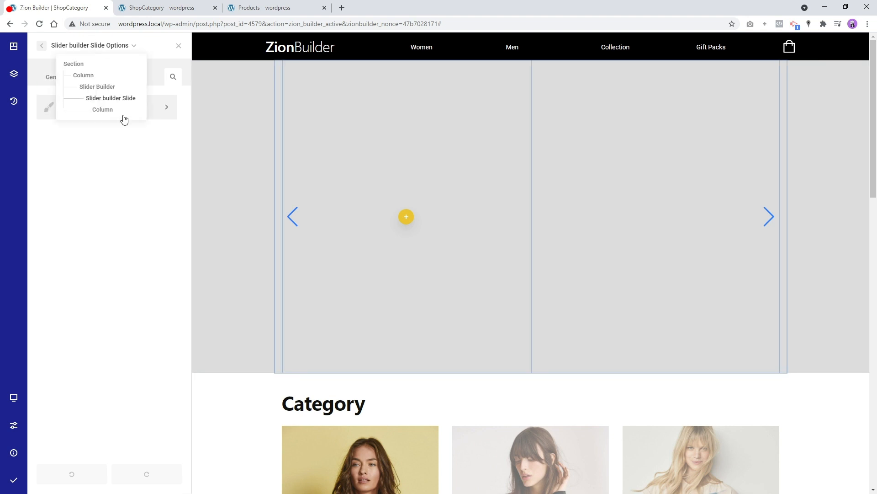
{"action": "left_click", "coordinate": [121, 112]}
{"action": "left_click", "coordinate": [126, 236]}
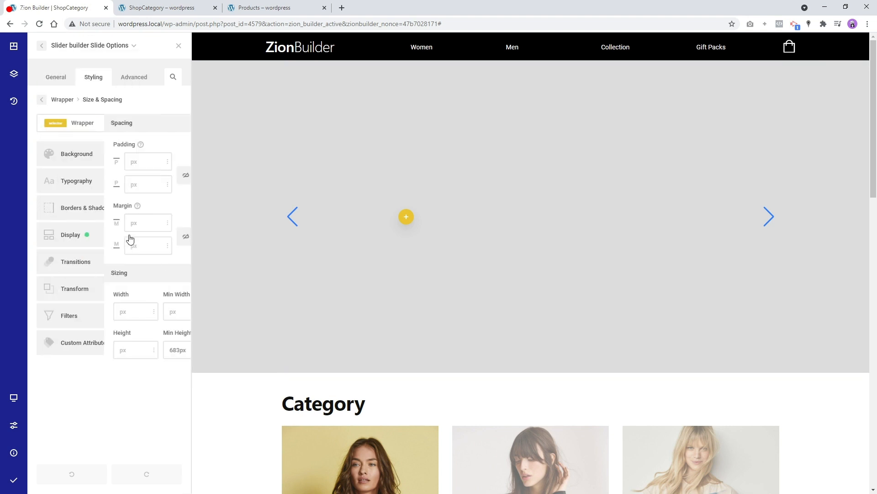
{"action": "left_click_drag", "start_coordinate": [111, 352], "coordinate": [112, 327]}
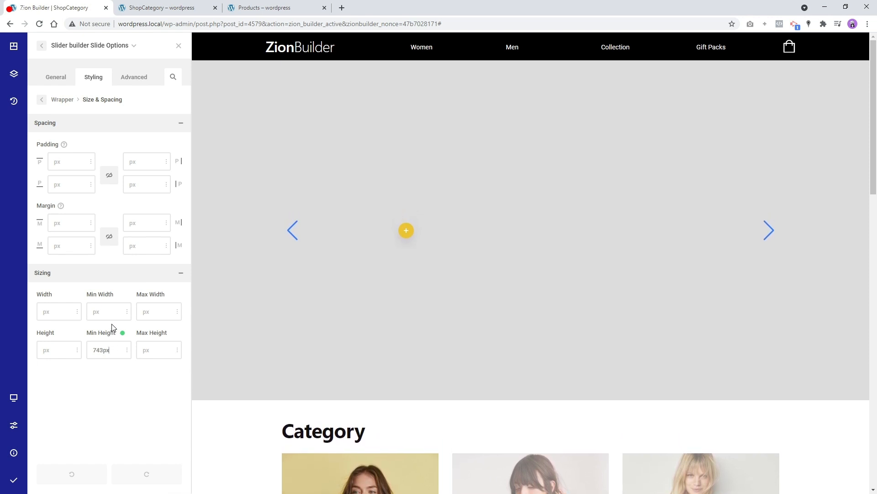
- Turn off infinite looping for the banner slider and duplicate its slide
{"action": "mouse_move", "coordinate": [120, 56]}
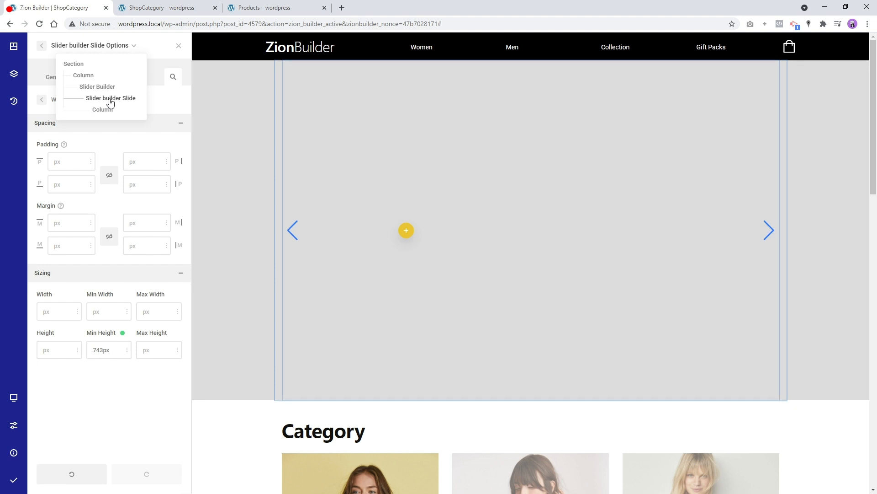
{"action": "left_click", "coordinate": [98, 87]}
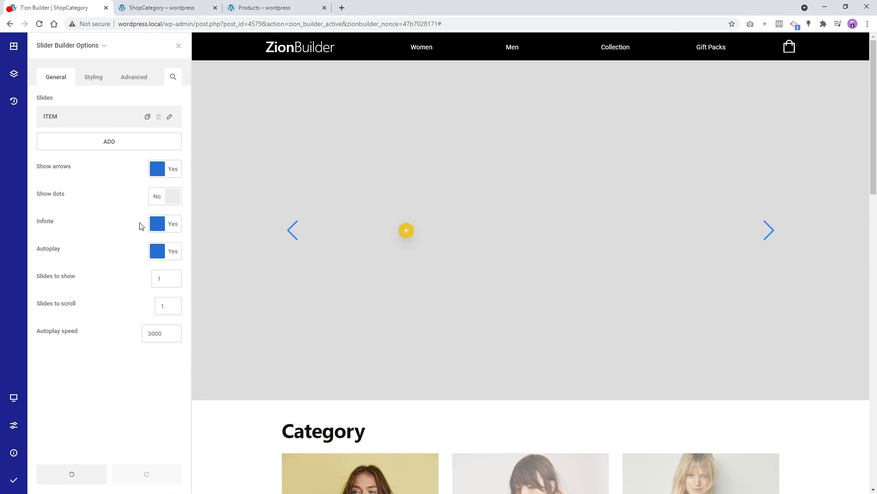
{"action": "left_click", "coordinate": [166, 228]}
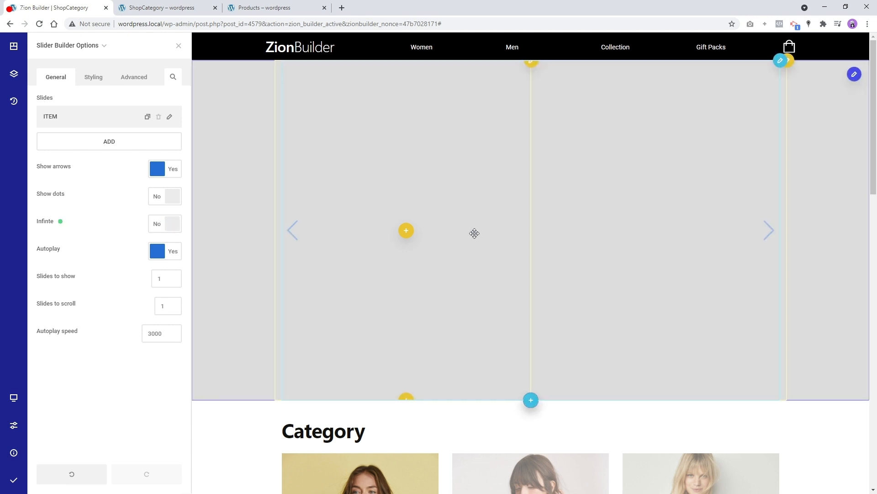
{"action": "left_click", "coordinate": [147, 117]}
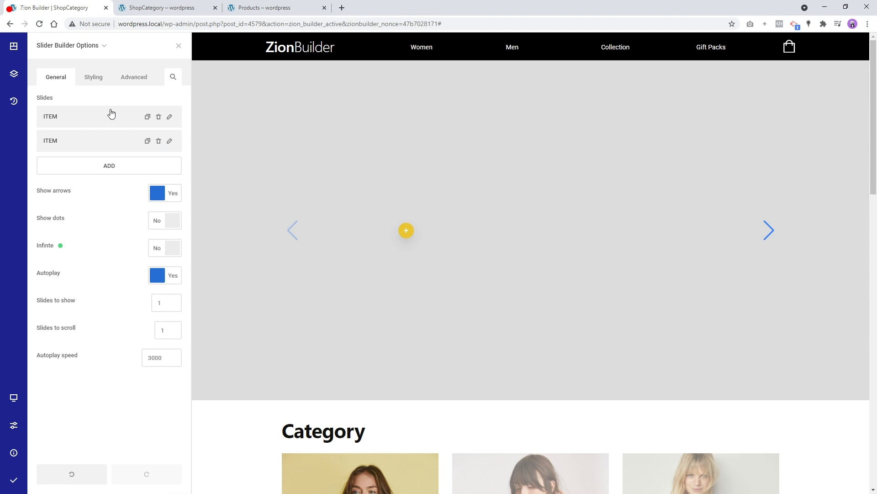
- Adjust the first slide's minimum height to 800 px, switching between the two slides to compare their heights
{"action": "mouse_move", "coordinate": [96, 52]}
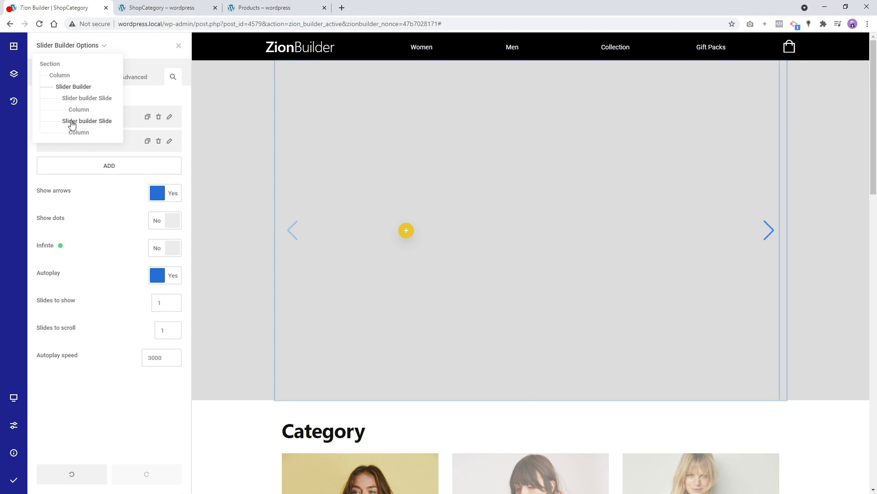
{"action": "left_click", "coordinate": [86, 101]}
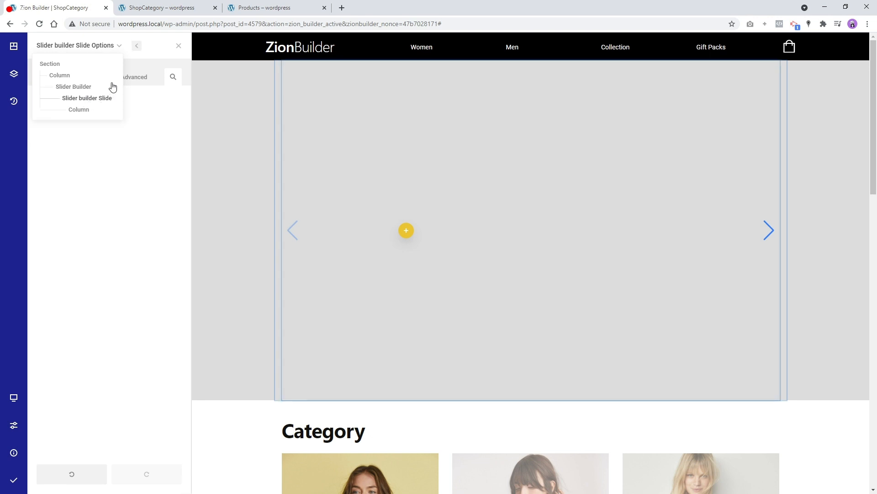
{"action": "left_click", "coordinate": [94, 77]}
{"action": "left_click", "coordinate": [114, 108]}
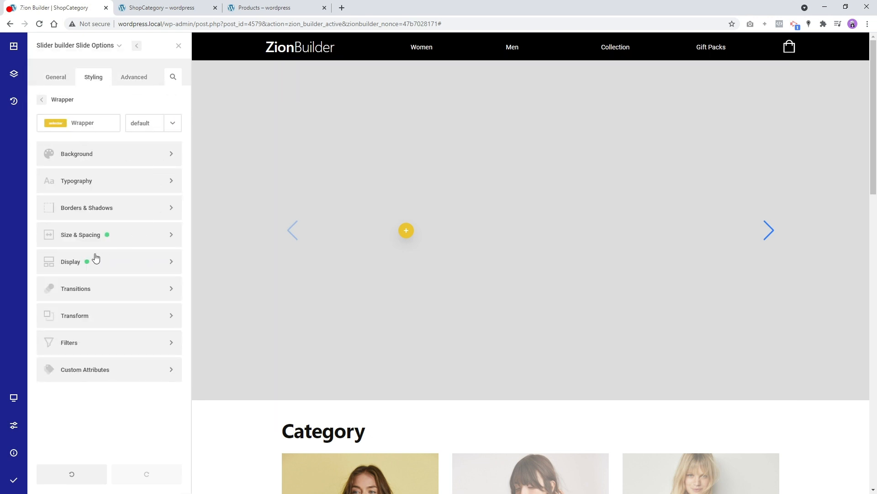
{"action": "left_click", "coordinate": [136, 242]}
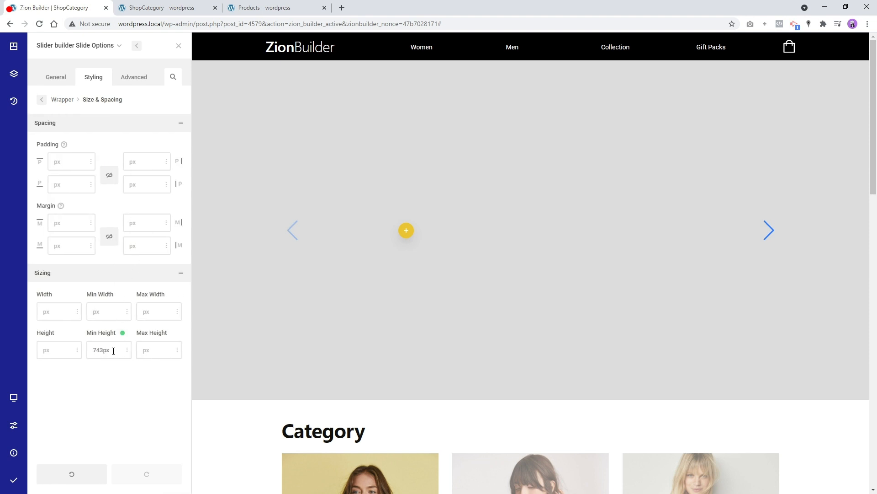
{"action": "left_click_drag", "start_coordinate": [114, 351], "coordinate": [116, 330]}
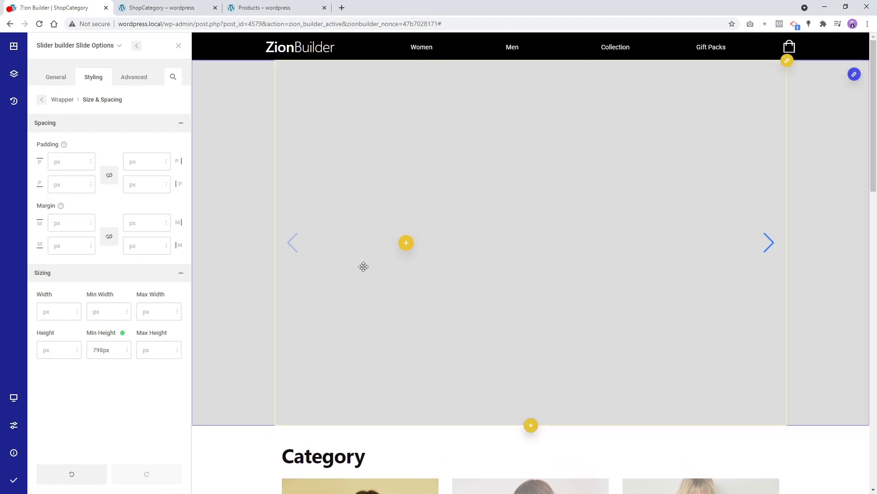
{"action": "left_click", "coordinate": [770, 243]}
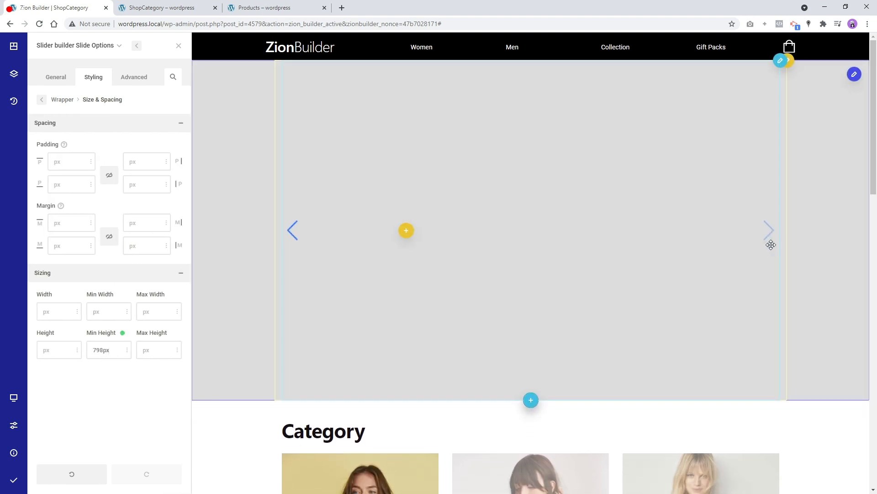
{"action": "left_click", "coordinate": [294, 236]}
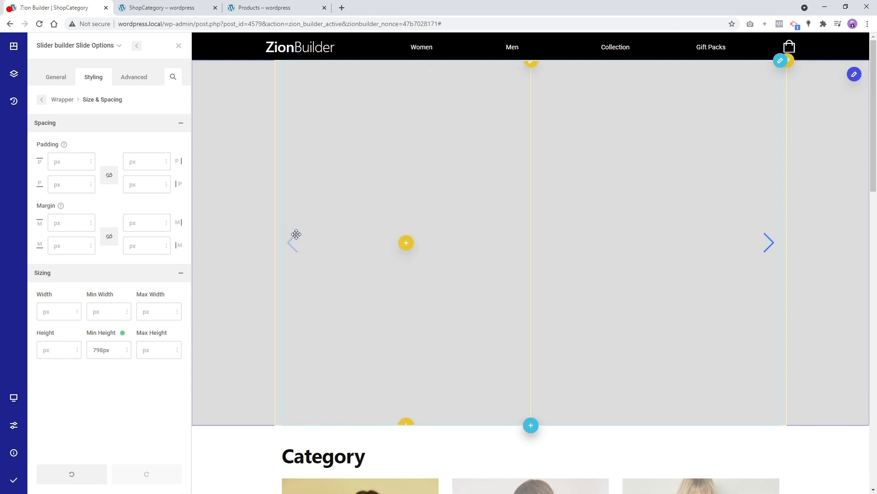
{"action": "left_click_drag", "start_coordinate": [107, 350], "coordinate": [107, 323]}
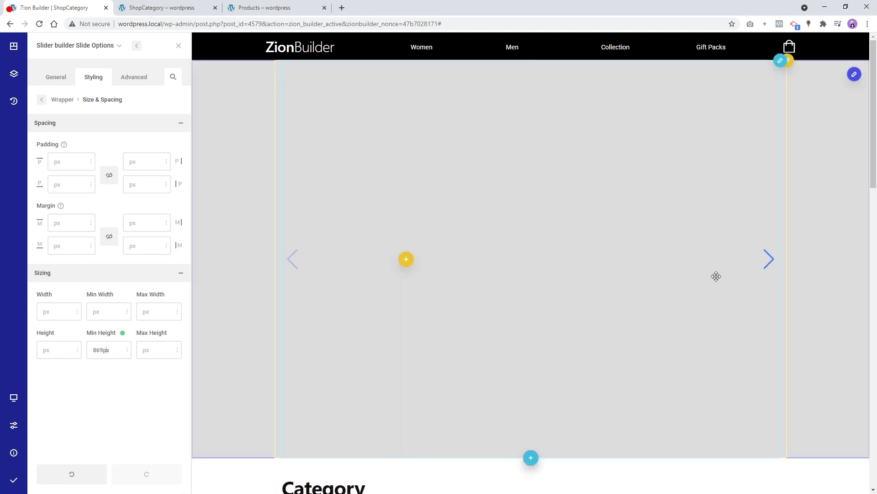
{"action": "left_click", "coordinate": [769, 259]}
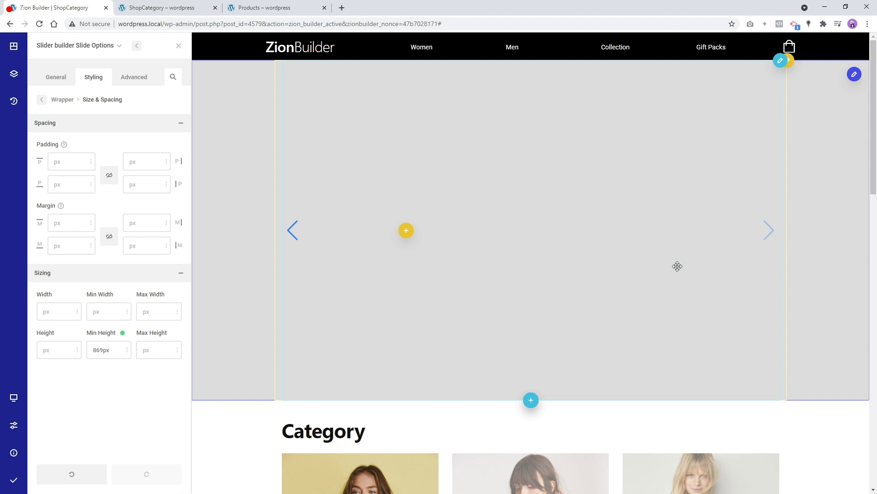
{"action": "left_click", "coordinate": [293, 232]}
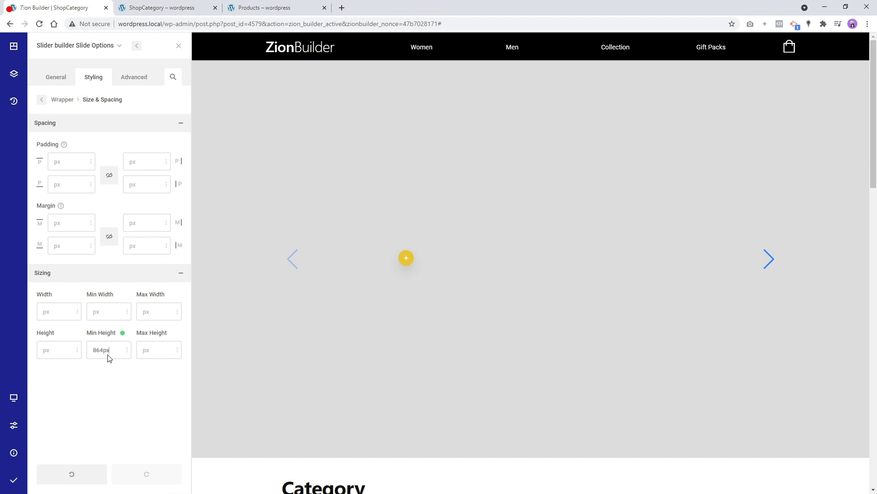
{"action": "left_click_drag", "start_coordinate": [108, 356], "coordinate": [109, 379]}
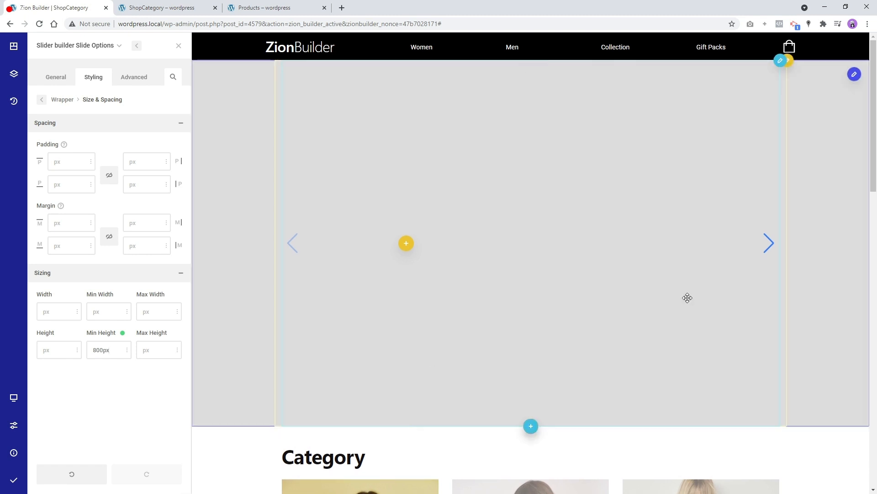
{"action": "left_click", "coordinate": [295, 235]}
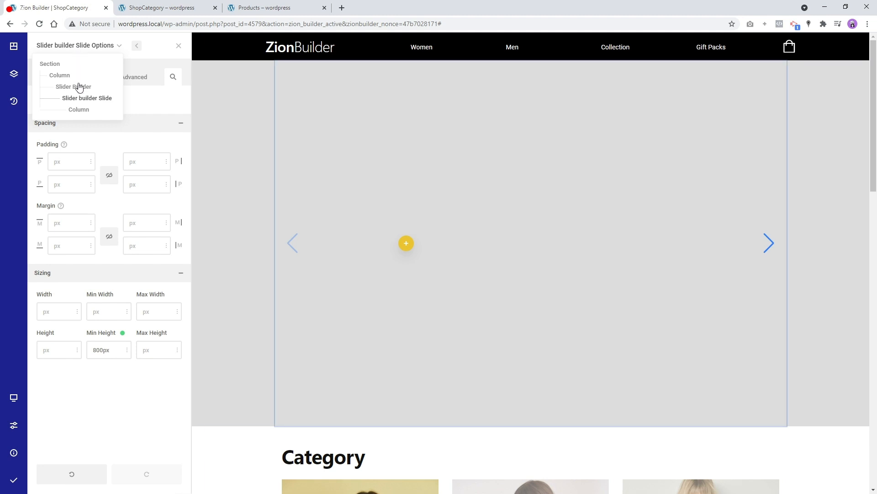
- Replace the second slide with a fresh duplicate of the first slide and switch between both to compare heights
{"action": "left_click", "coordinate": [78, 87]}
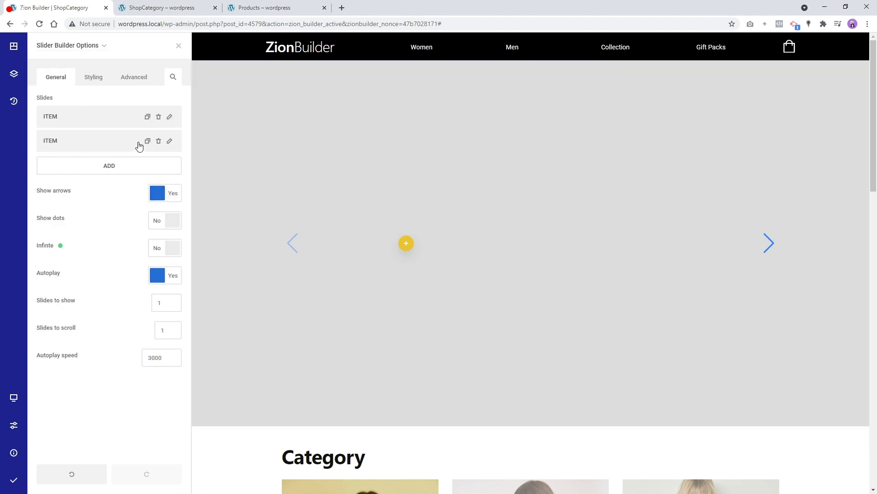
{"action": "left_click", "coordinate": [158, 141]}
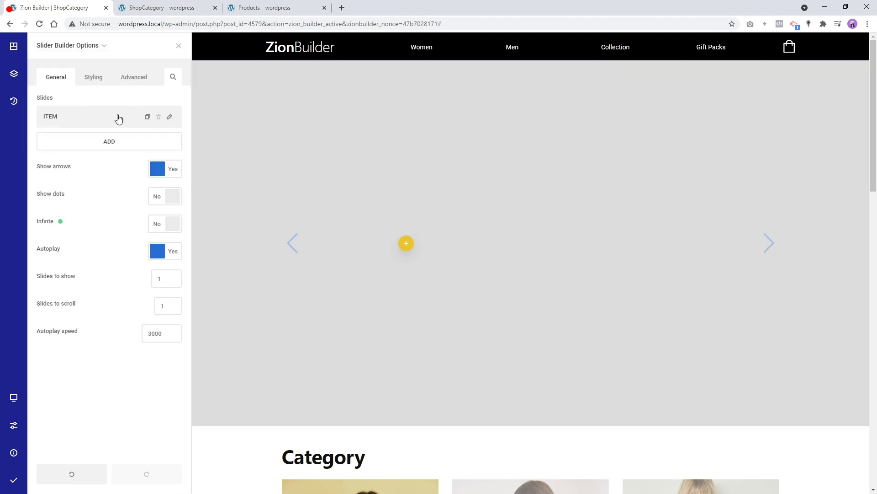
{"action": "left_click", "coordinate": [147, 116]}
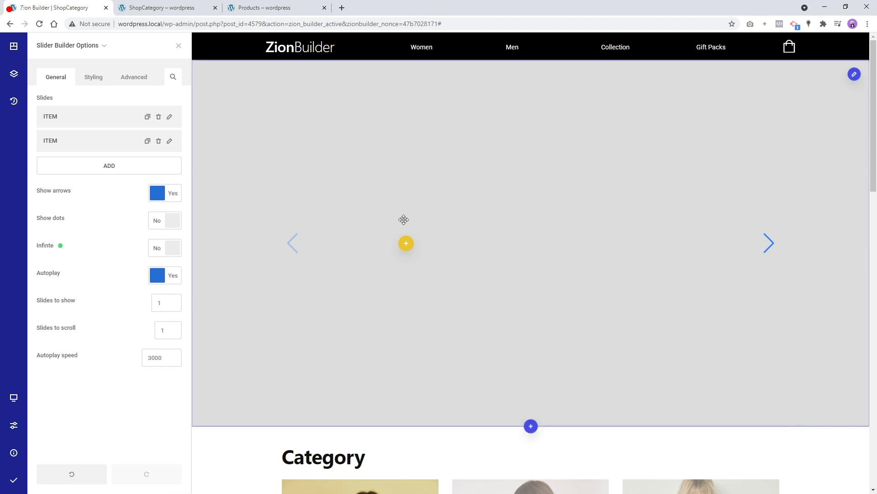
{"action": "left_click", "coordinate": [769, 247]}
{"action": "left_click", "coordinate": [292, 242]}
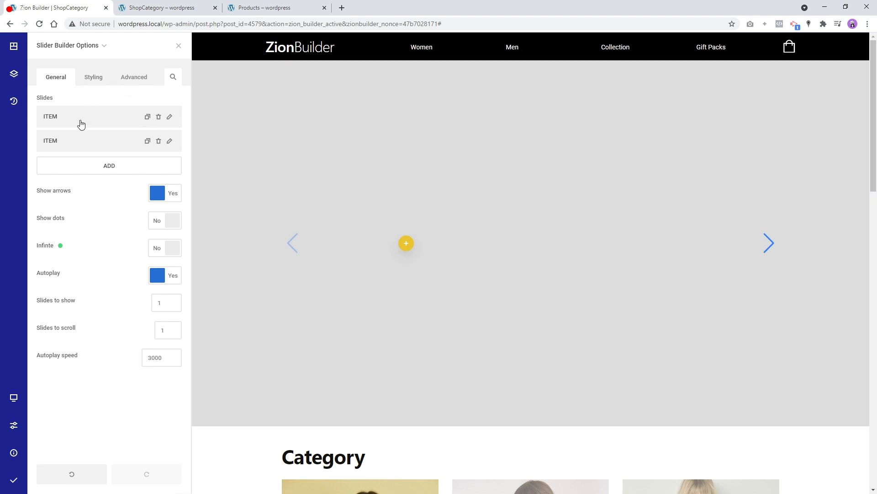
- Give the first slide a background image of the woman with outstretched hand on a plain light backdrop, with background size cover
{"action": "left_click", "coordinate": [100, 45]}
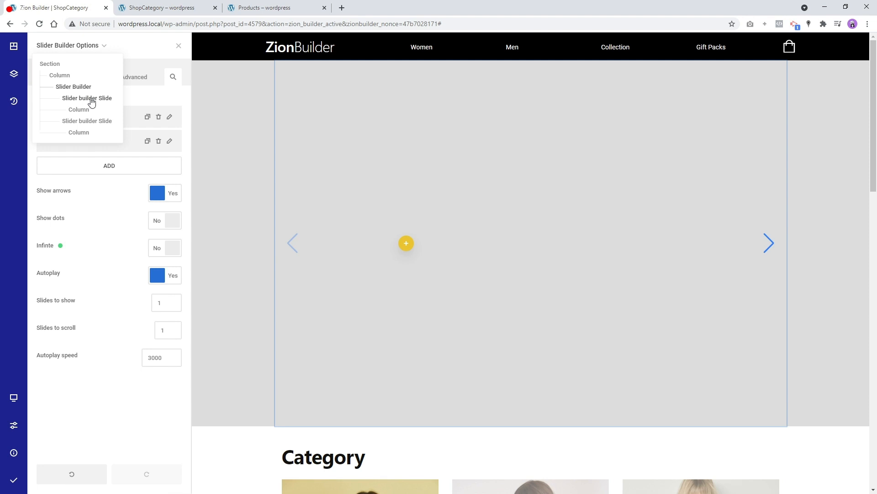
{"action": "left_click", "coordinate": [114, 118]}
{"action": "left_click", "coordinate": [93, 78]}
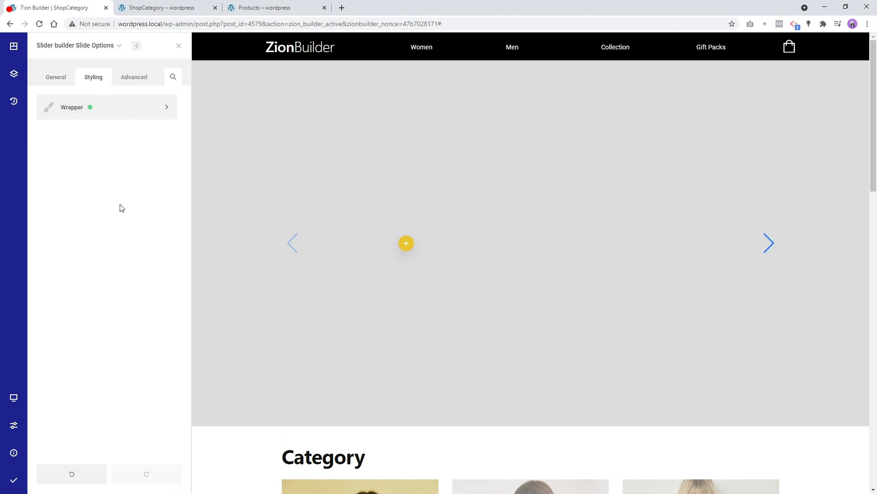
{"action": "left_click", "coordinate": [129, 112]}
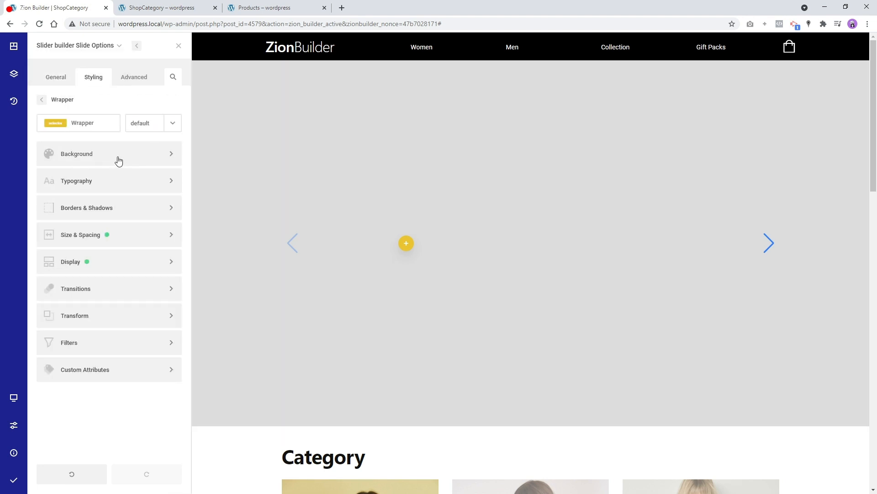
{"action": "left_click", "coordinate": [119, 162]}
{"action": "left_click", "coordinate": [130, 127]}
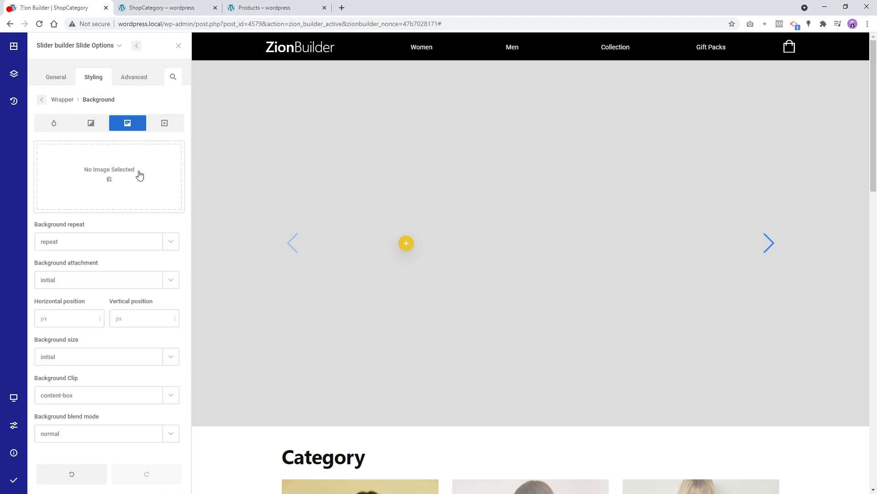
{"action": "left_click", "coordinate": [139, 176]}
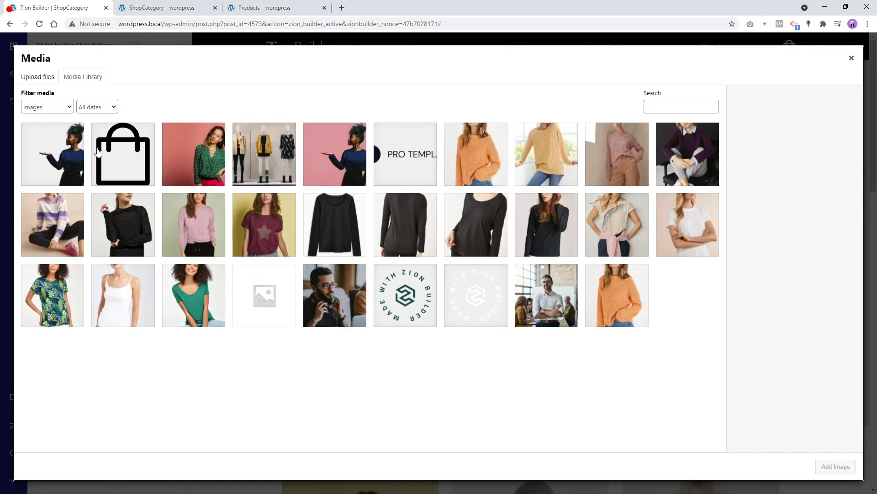
{"action": "left_click", "coordinate": [69, 158]}
{"action": "left_click", "coordinate": [835, 466]}
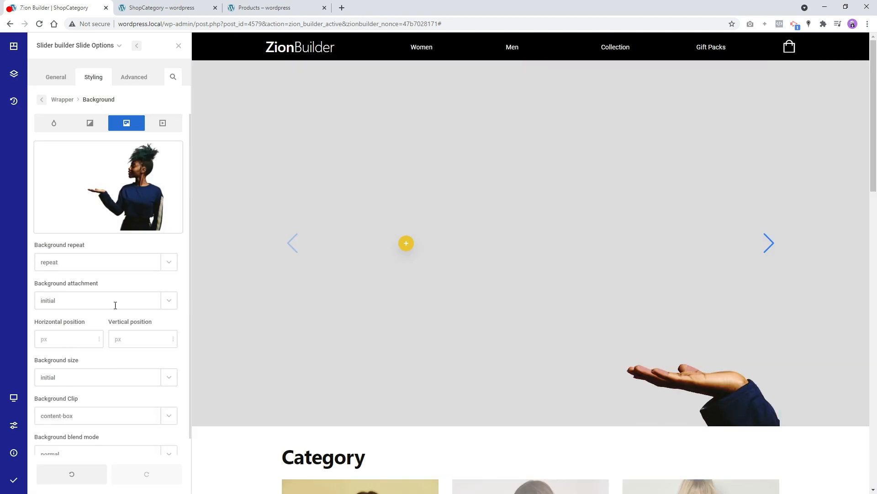
{"action": "left_click", "coordinate": [58, 379]}
{"action": "left_click", "coordinate": [56, 408]}
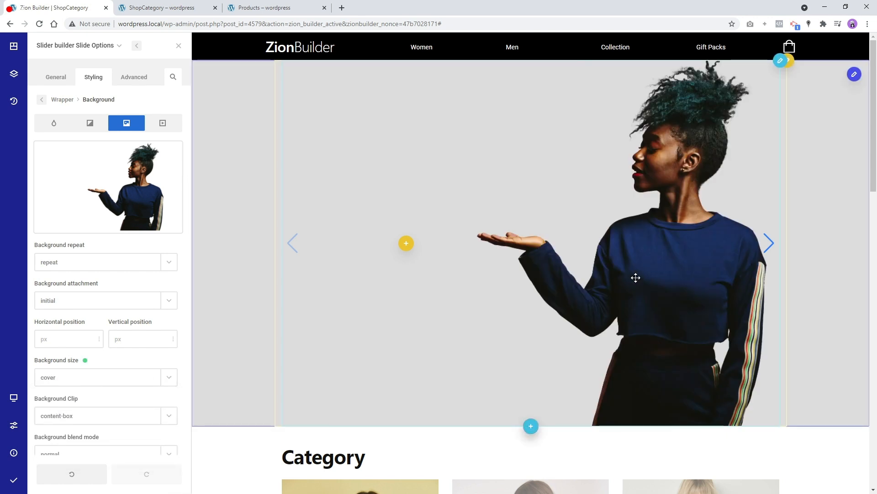
- Set the first slide's background color to the saved dark blue #3526C5 after trying the saved light blue and pink
{"action": "left_click", "coordinate": [53, 127]}
{"action": "left_click", "coordinate": [87, 170]}
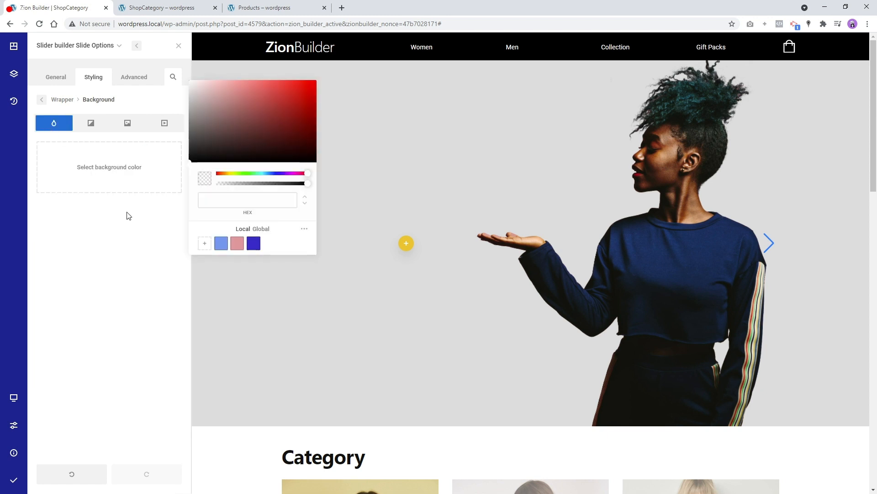
{"action": "left_click", "coordinate": [221, 245]}
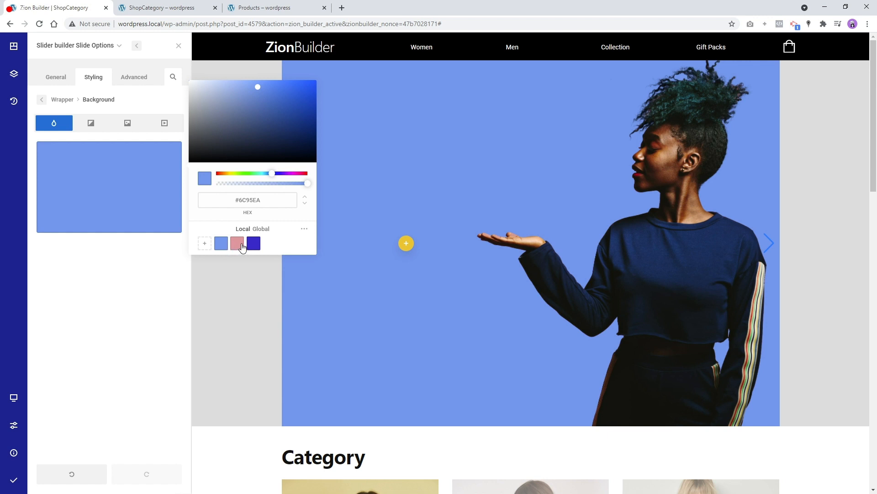
{"action": "left_click", "coordinate": [237, 244]}
{"action": "left_click", "coordinate": [254, 244]}
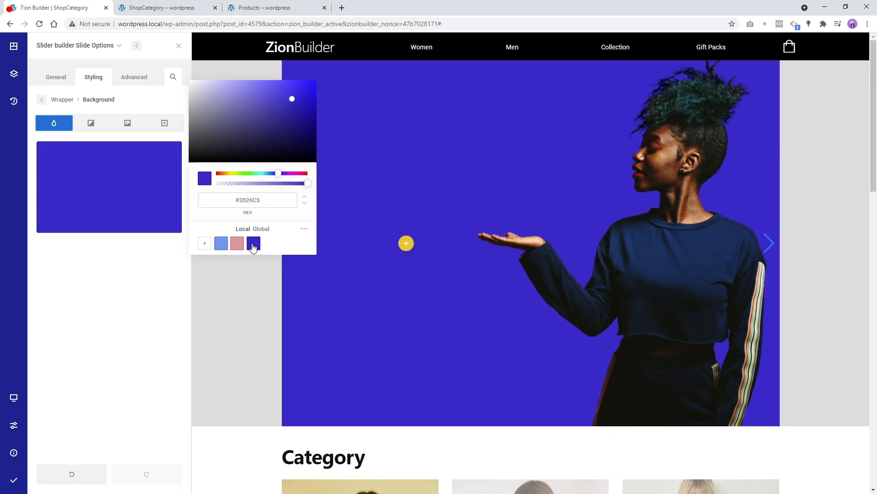
- Change the first slide's background color to the saved pink, trying the light blue first, and check both slides
{"action": "left_click", "coordinate": [237, 244]}
{"action": "left_click", "coordinate": [221, 246]}
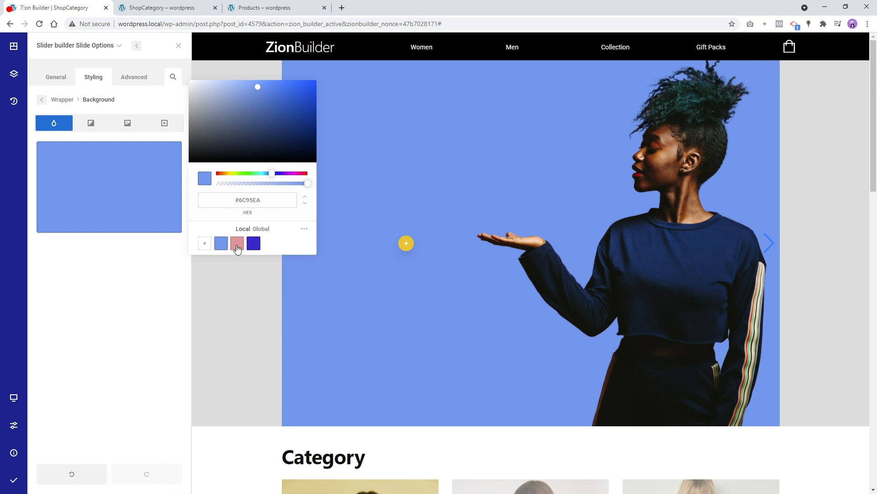
{"action": "left_click", "coordinate": [237, 245]}
{"action": "left_click", "coordinate": [120, 303]}
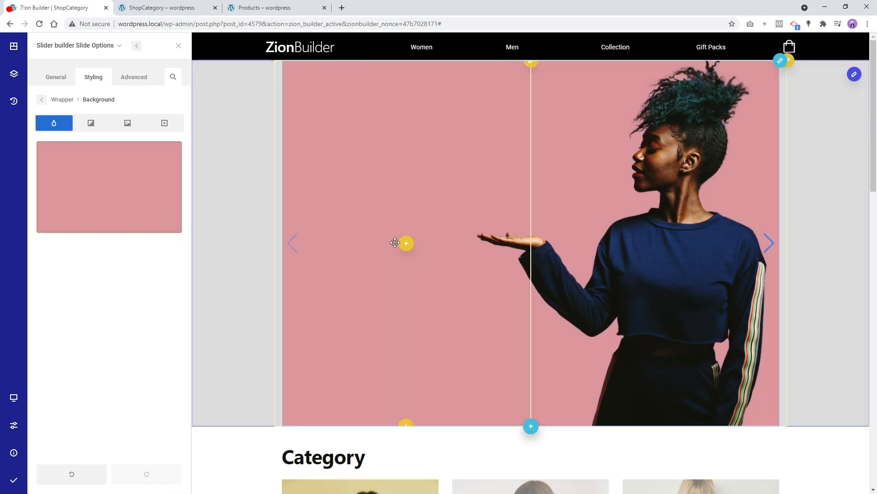
{"action": "left_click", "coordinate": [178, 46]}
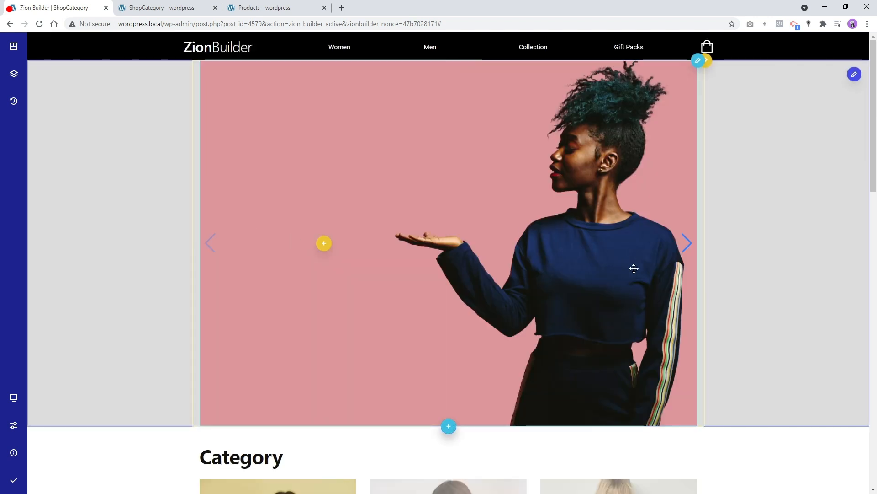
{"action": "left_click", "coordinate": [686, 242]}
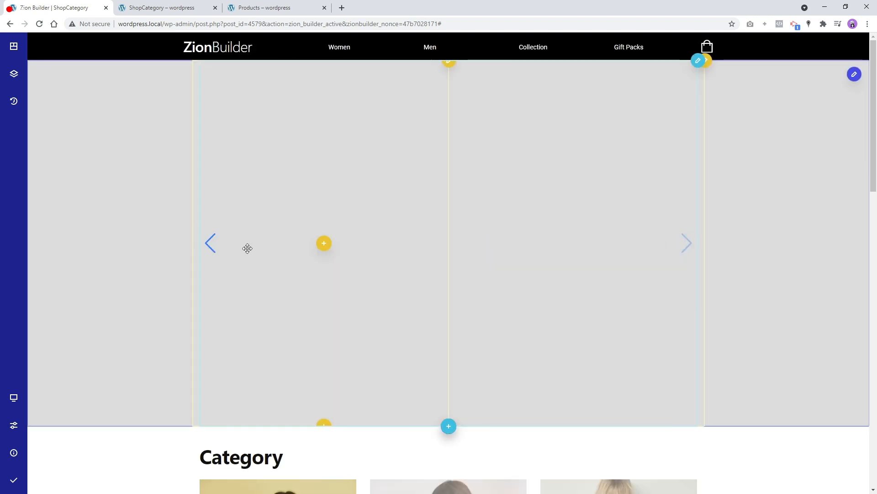
{"action": "left_click", "coordinate": [211, 244]}
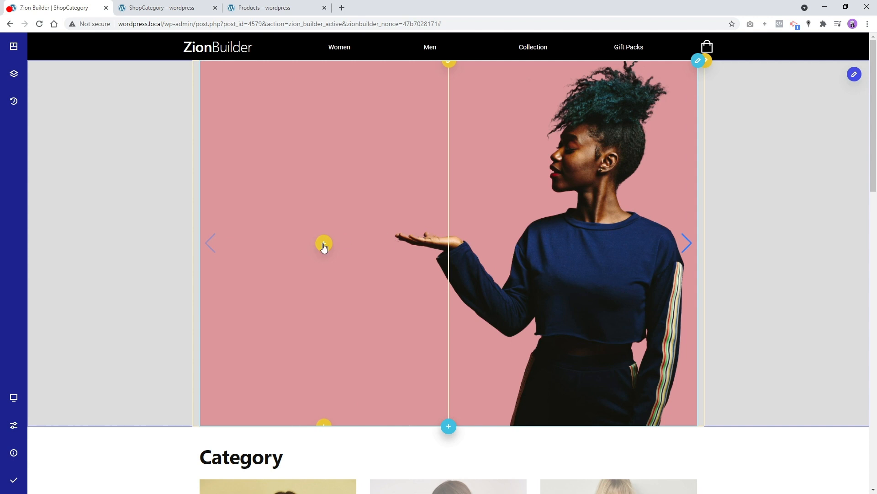
- Add a Heading element to the first column of the pink slide
{"action": "left_click", "coordinate": [323, 251]}
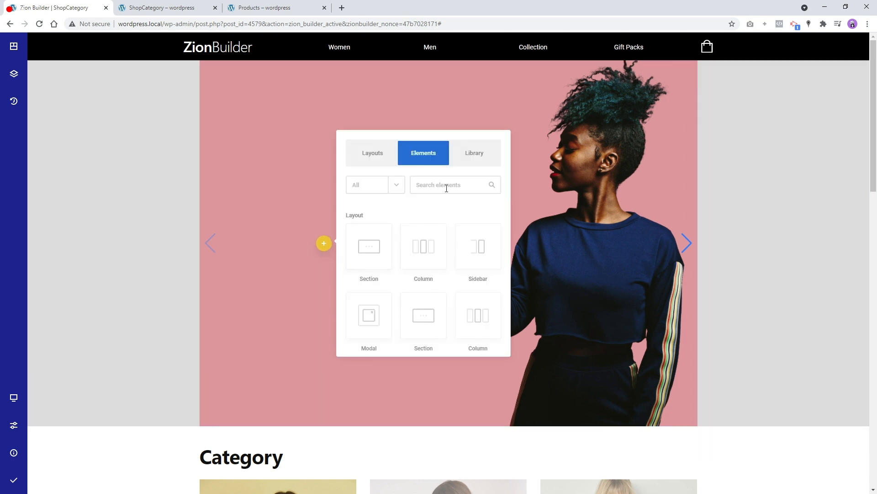
{"action": "type", "text": "Heading"}
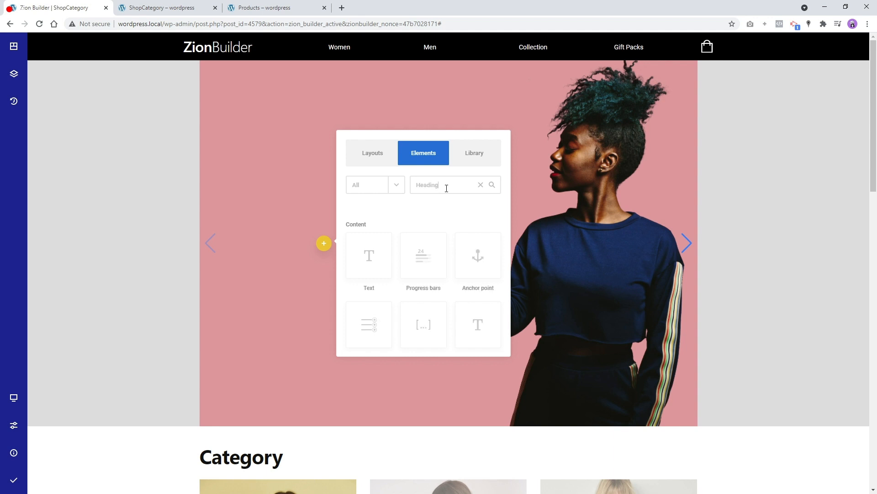
{"action": "scroll", "coordinate": [476, 290], "scroll_direction": "down", "scroll_amount": 2}
{"action": "left_click", "coordinate": [476, 251]}
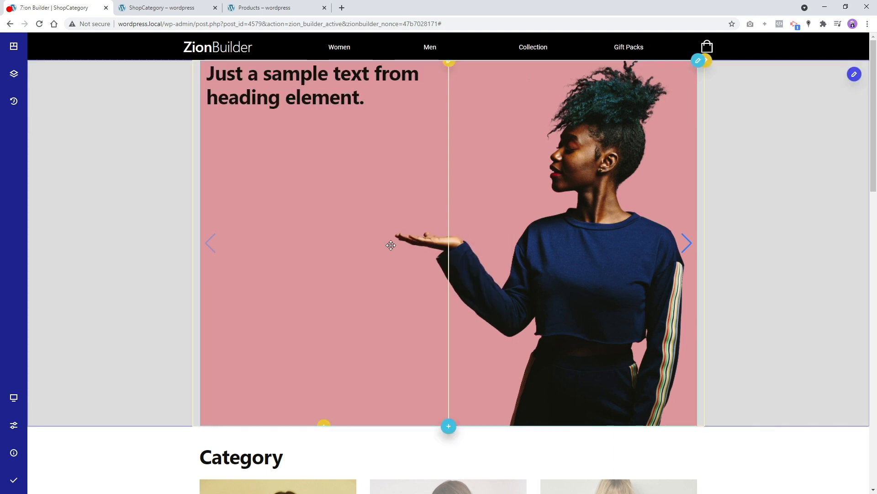
- Center the inner content of the heading's column vertically
{"action": "right_click", "coordinate": [339, 194]}
{"action": "left_click", "coordinate": [367, 133]}
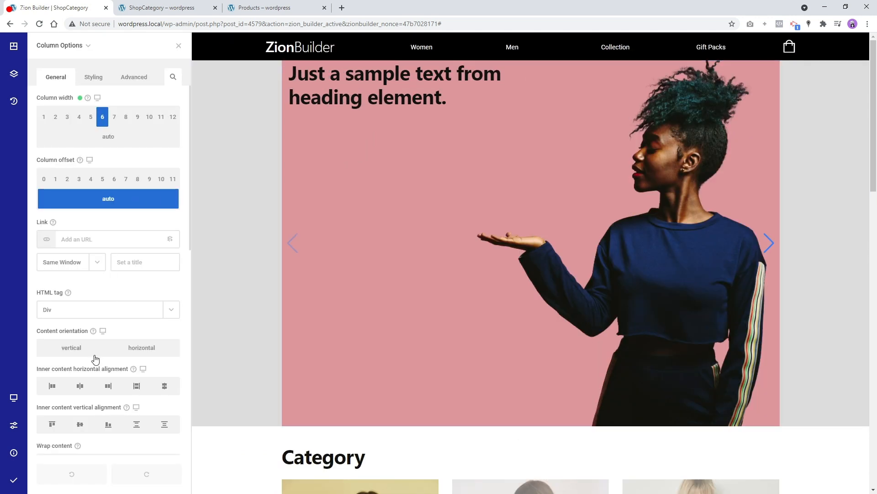
{"action": "left_click", "coordinate": [80, 424]}
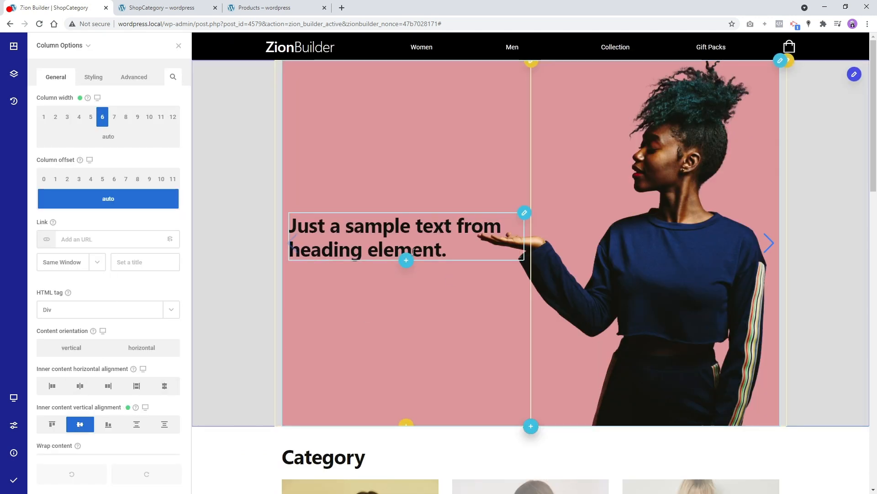
- Add a Text element directly below the slide's heading
{"action": "left_click", "coordinate": [406, 260]}
{"action": "left_click", "coordinate": [505, 167]}
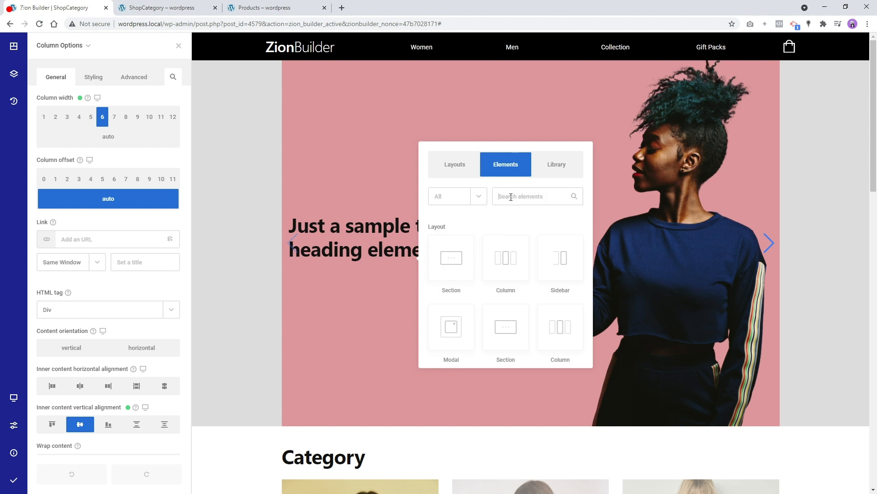
{"action": "left_click", "coordinate": [511, 196]}
{"action": "type", "text": "text"}
{"action": "left_click", "coordinate": [465, 267]}
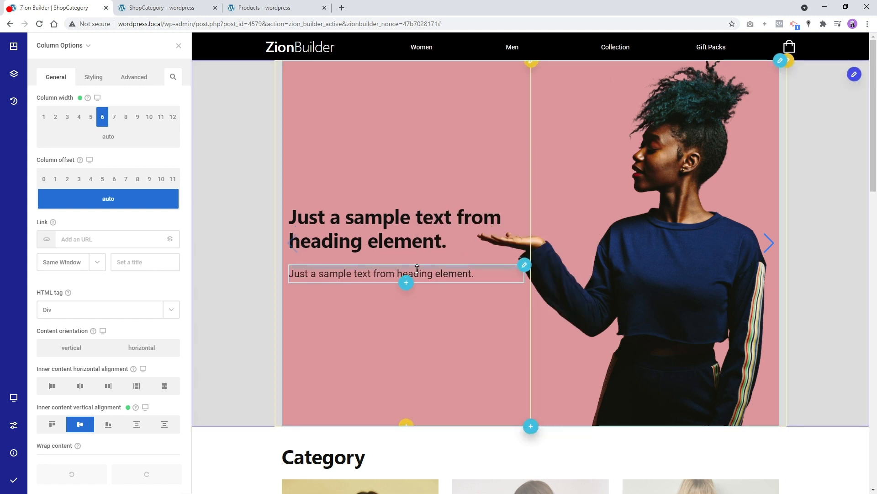
- Add a Button element below the slide's text and close the column's options
{"action": "left_click", "coordinate": [406, 283]}
{"action": "left_click", "coordinate": [510, 194]}
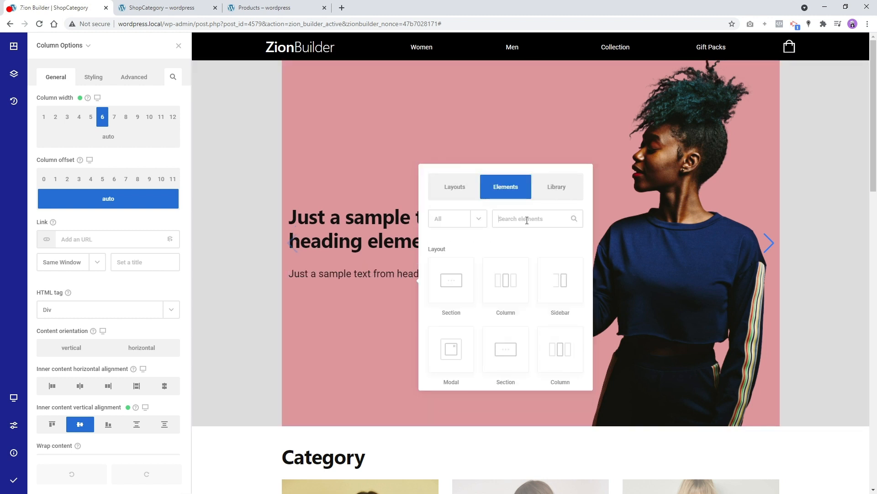
{"action": "type", "text": "button"}
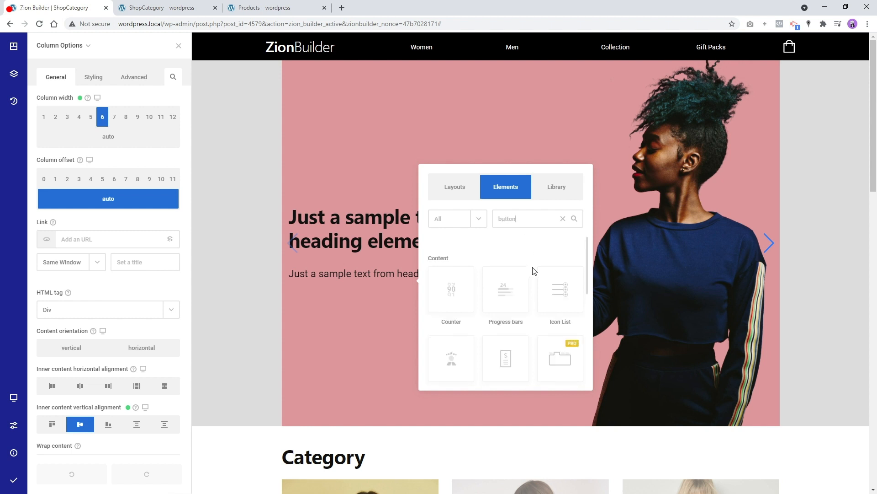
{"action": "scroll", "coordinate": [535, 271], "scroll_direction": "down", "scroll_amount": 2}
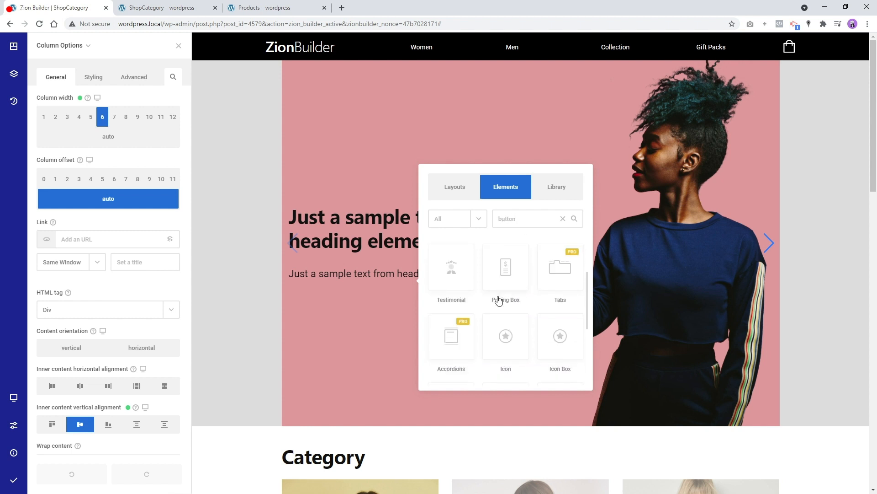
{"action": "scroll", "coordinate": [498, 297], "scroll_direction": "down", "scroll_amount": 3}
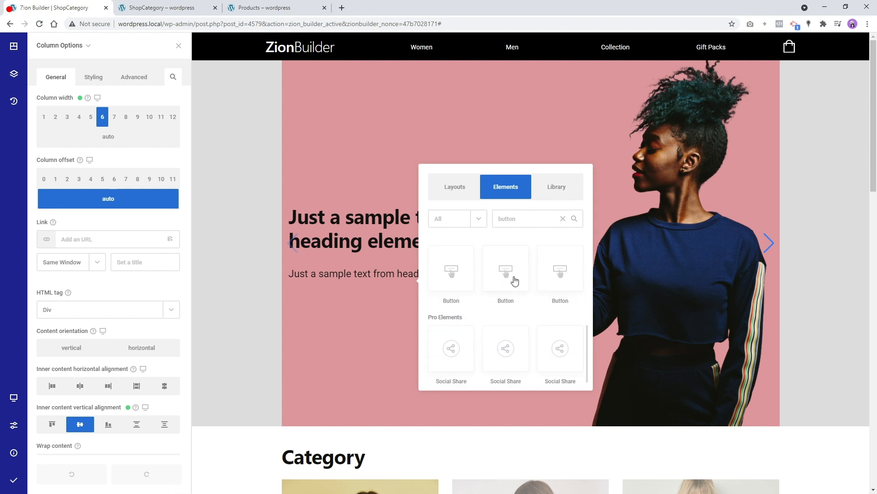
{"action": "left_click", "coordinate": [548, 280]}
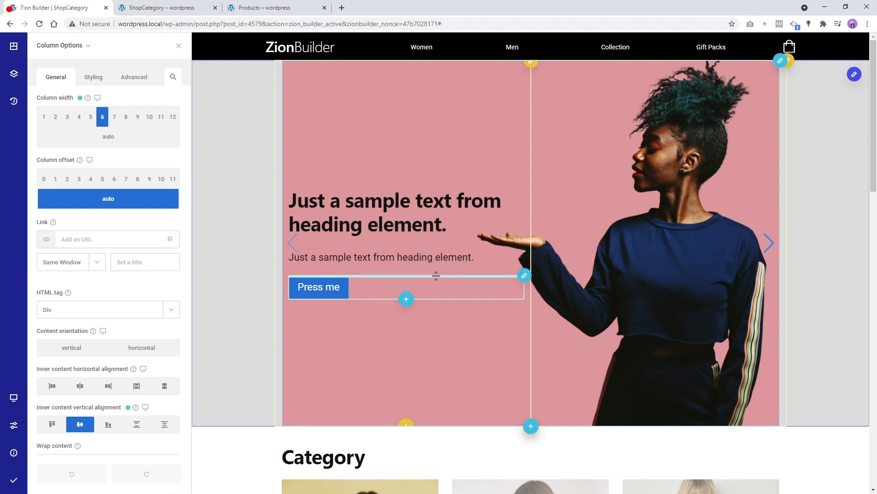
{"action": "left_click", "coordinate": [178, 46]}
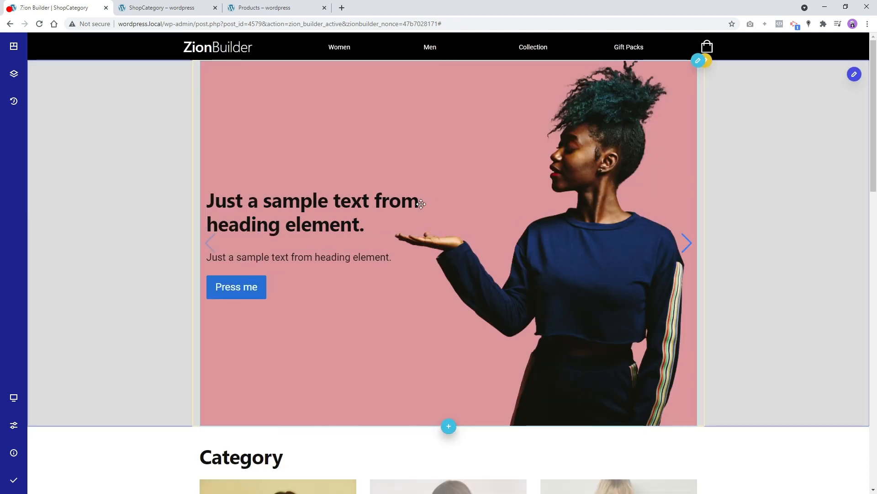
- Set the banner section's inner content width to Full size and remove the remaining spacing on both sides of the slider
{"action": "right_click", "coordinate": [809, 155]}
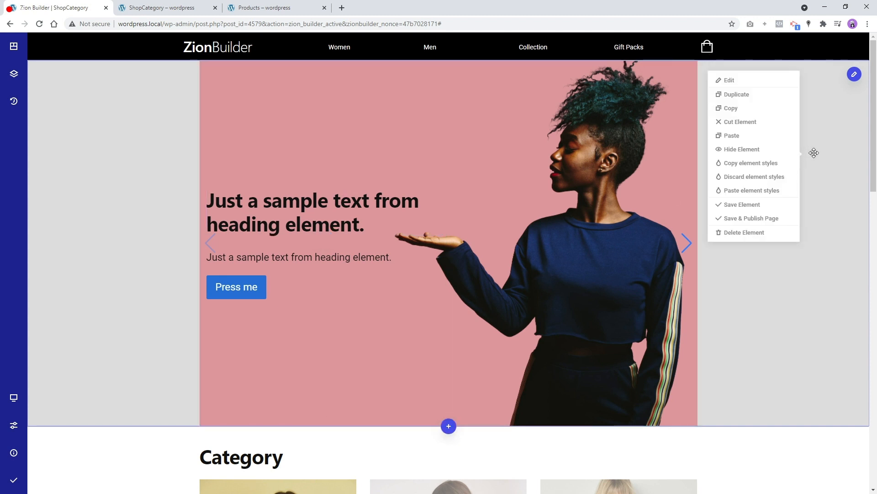
{"action": "left_click", "coordinate": [747, 84]}
{"action": "left_click", "coordinate": [96, 117]}
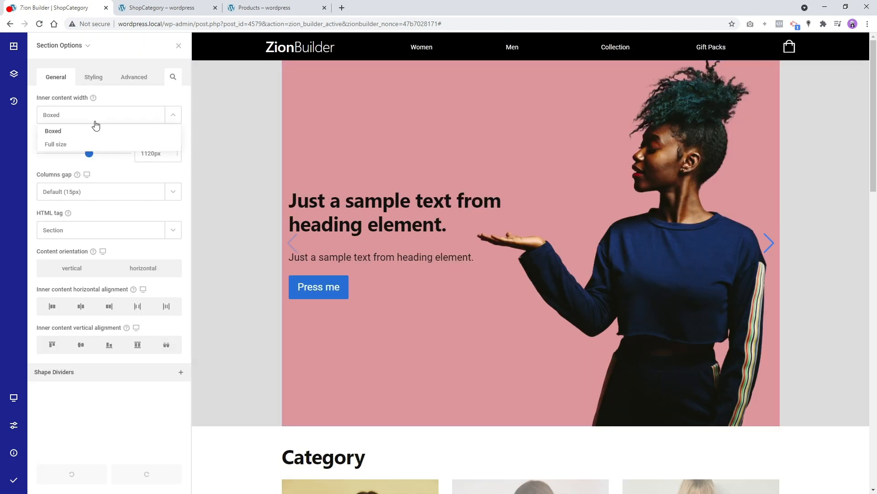
{"action": "left_click", "coordinate": [79, 144]}
{"action": "left_click", "coordinate": [178, 46]}
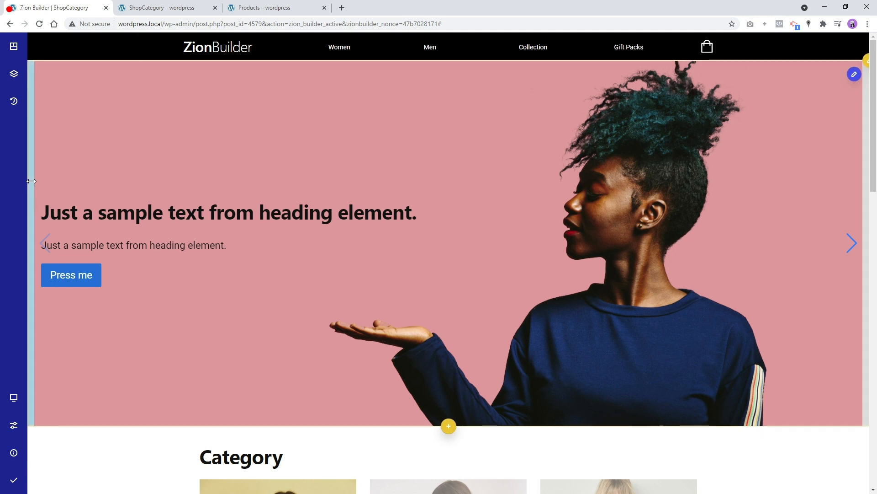
{"action": "left_click_drag", "start_coordinate": [31, 181], "coordinate": [23, 186]}
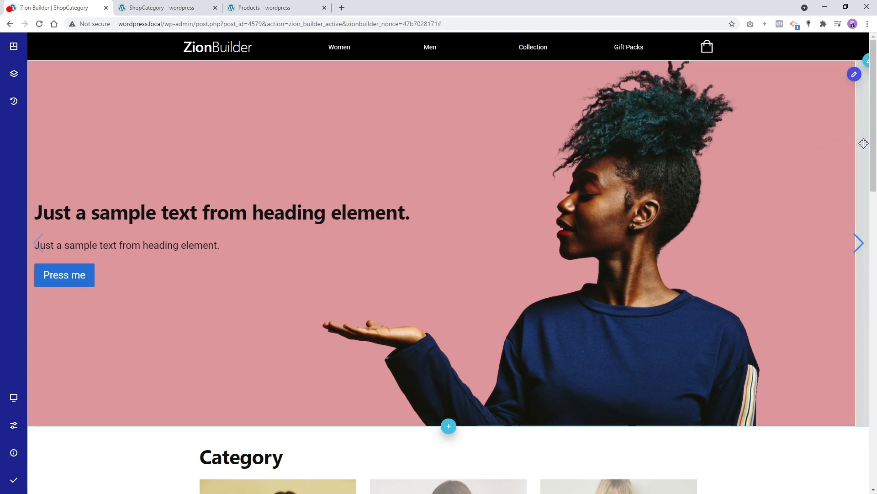
{"action": "left_click_drag", "start_coordinate": [864, 146], "coordinate": [867, 149]}
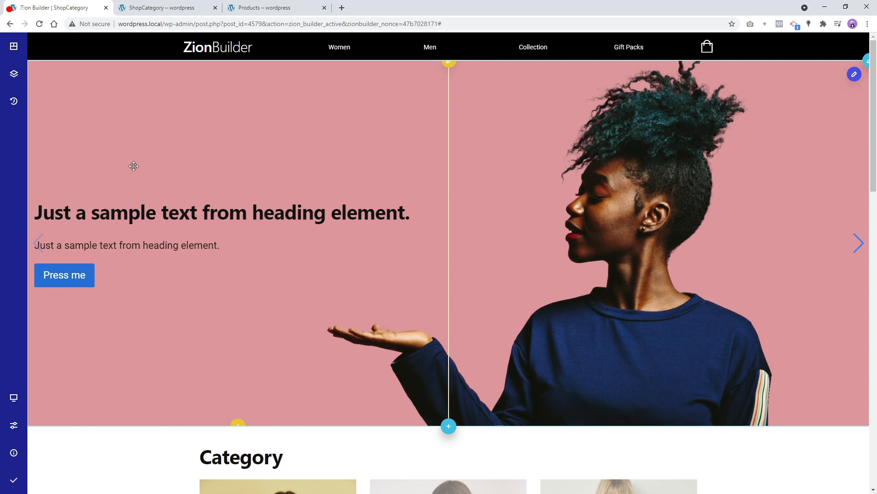
- Replace the slide heading's content with "Zion Builder"
{"action": "right_click", "coordinate": [155, 215]}
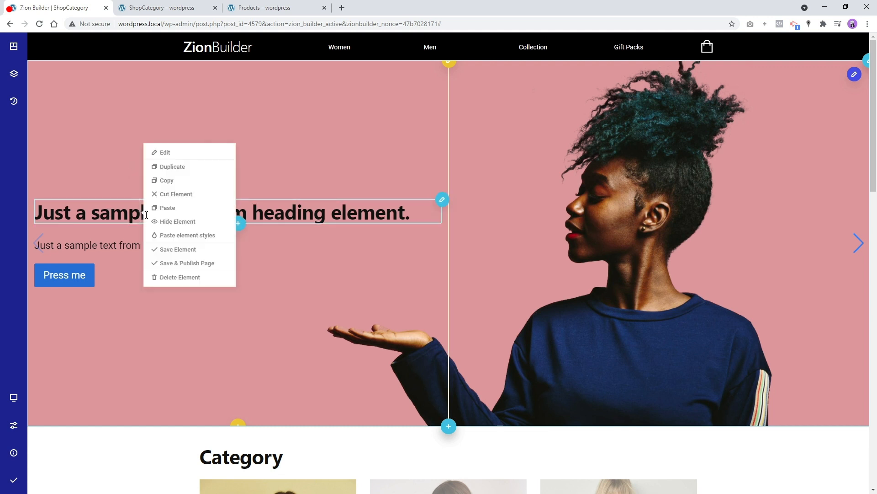
{"action": "left_click", "coordinate": [172, 150]}
{"action": "left_click", "coordinate": [140, 230]}
{"action": "key", "text": "ctrl+a"}
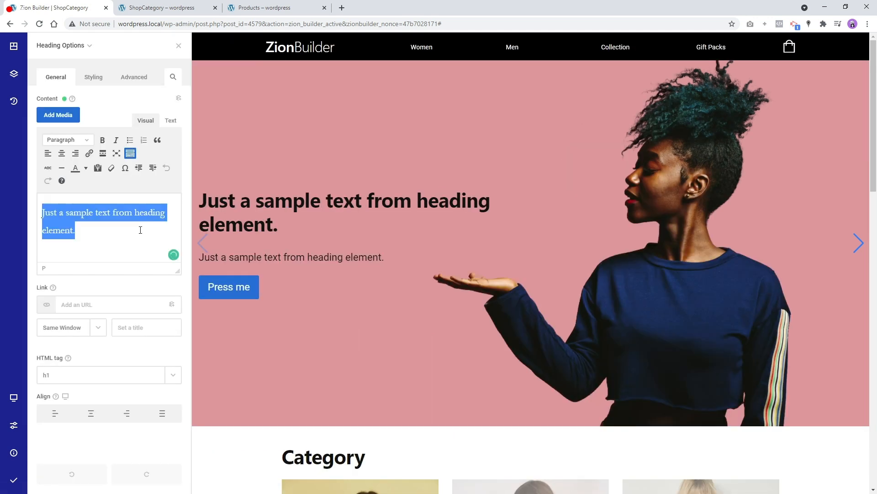
{"action": "type", "text": "Zion Bu"}
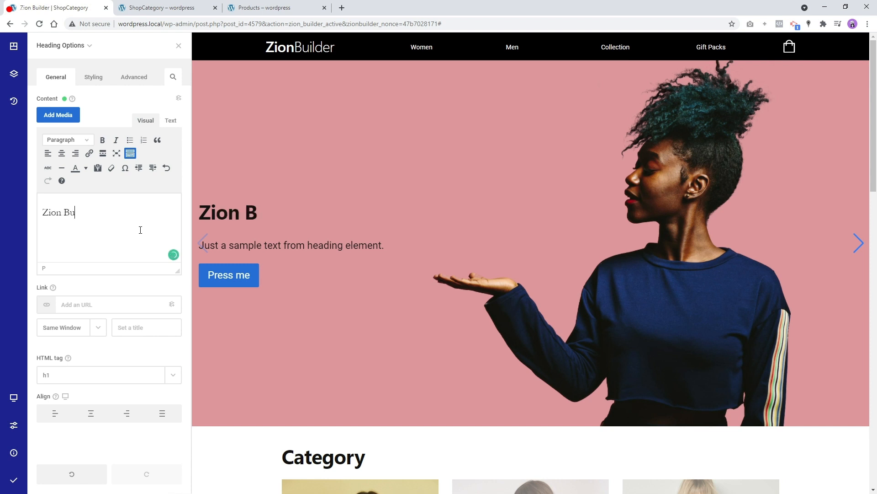
{"action": "type", "text": "ilder"}
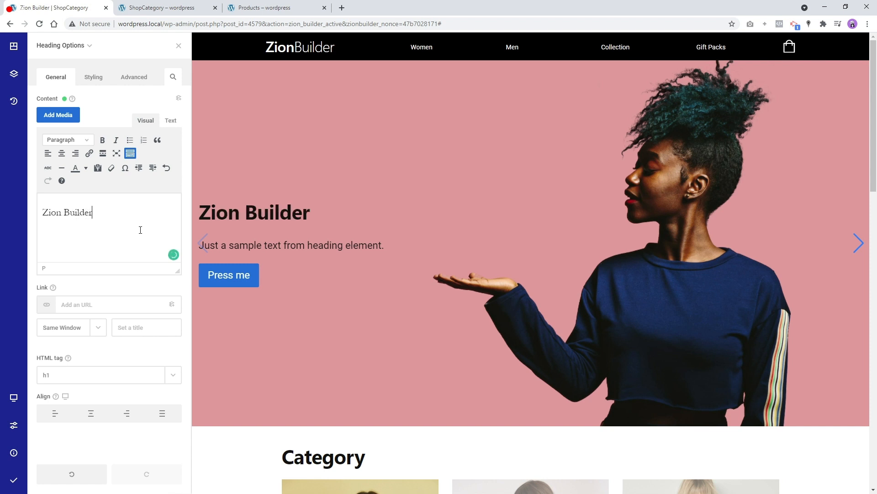
- Set the slide heading's font size to 105px and its font family to Roboto
{"action": "left_click", "coordinate": [97, 84]}
{"action": "left_click", "coordinate": [106, 110]}
{"action": "left_click", "coordinate": [105, 183]}
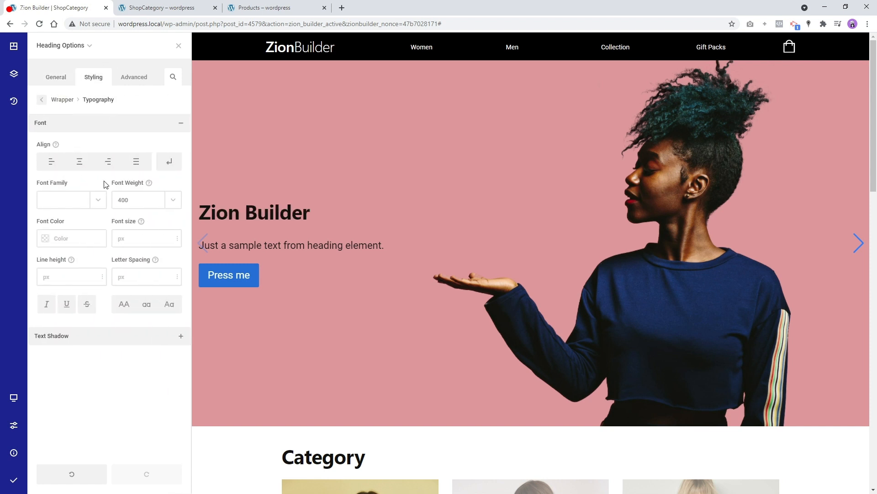
{"action": "left_click_drag", "start_coordinate": [143, 245], "coordinate": [147, 200]}
{"action": "left_click", "coordinate": [98, 195]}
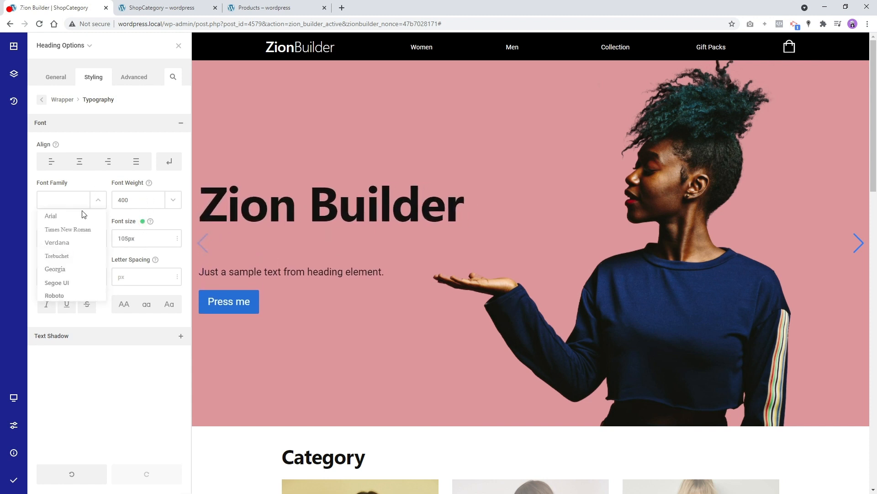
{"action": "left_click", "coordinate": [62, 295]}
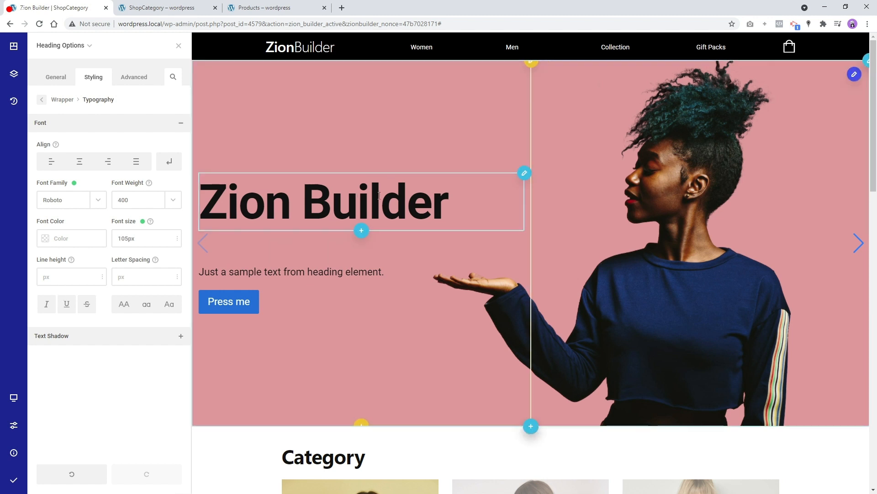
- Set the font size of the text below the slide heading to 26px
{"action": "right_click", "coordinate": [341, 273]}
{"action": "left_click", "coordinate": [365, 197]}
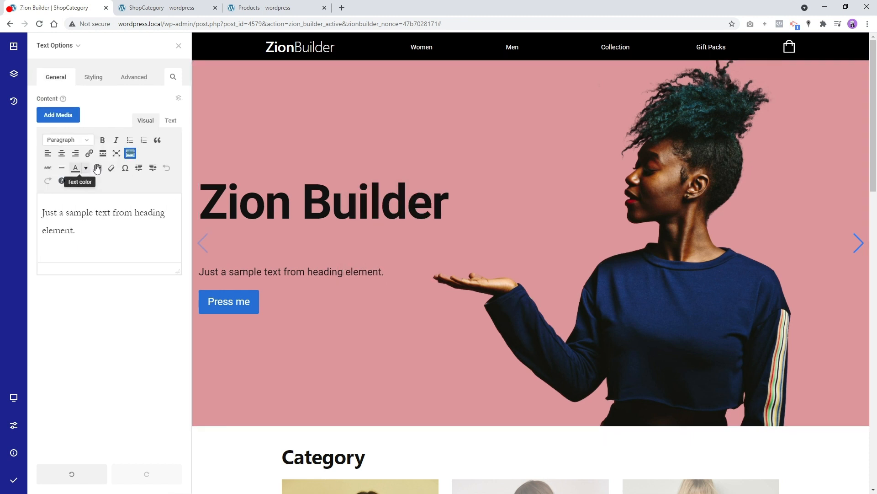
{"action": "left_click", "coordinate": [92, 78]}
{"action": "left_click", "coordinate": [121, 236]}
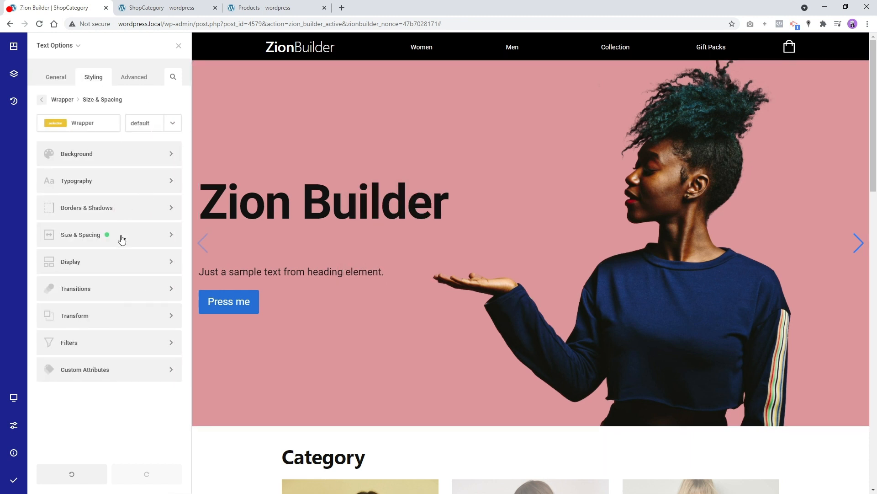
{"action": "left_click", "coordinate": [42, 100]}
{"action": "left_click", "coordinate": [98, 188]}
{"action": "left_click", "coordinate": [141, 236]}
{"action": "type", "text": "1"}
{"action": "key", "text": "BackSpace"}
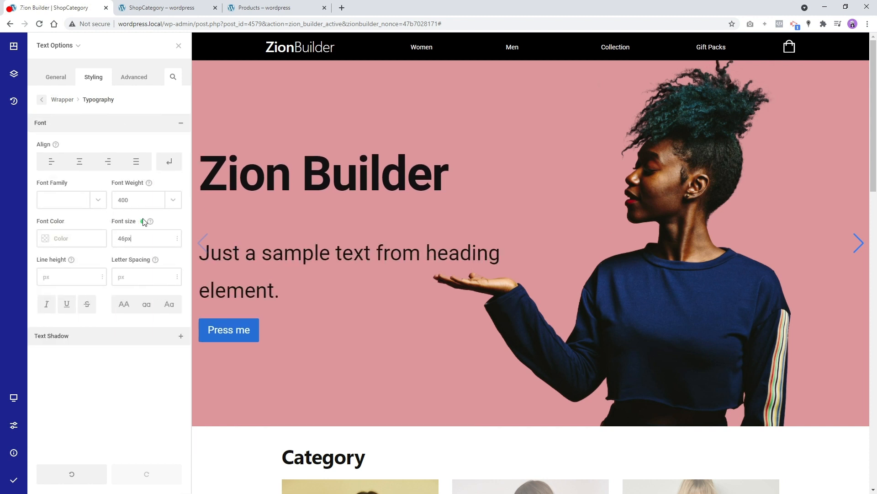
{"action": "type", "text": "27"}
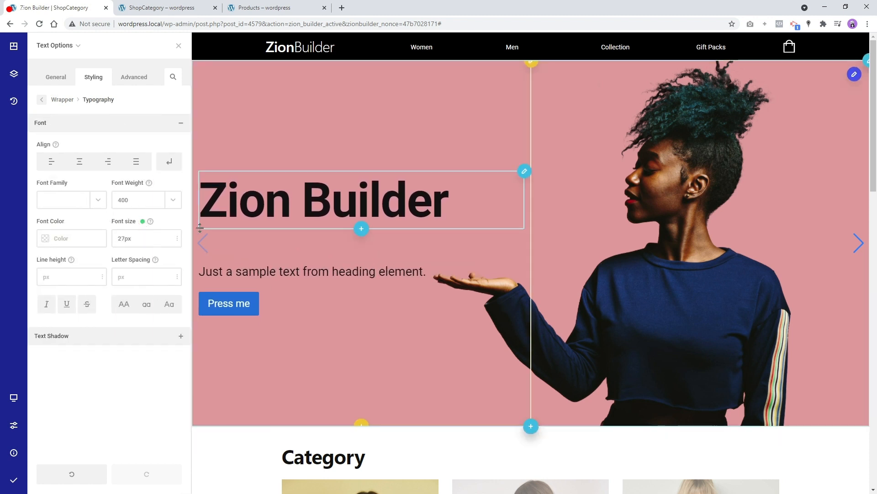
{"action": "key", "text": "Down"}
- Set the slide text's font family to Roboto and reduce the spacing between the heading and the text
{"action": "left_click", "coordinate": [70, 199]}
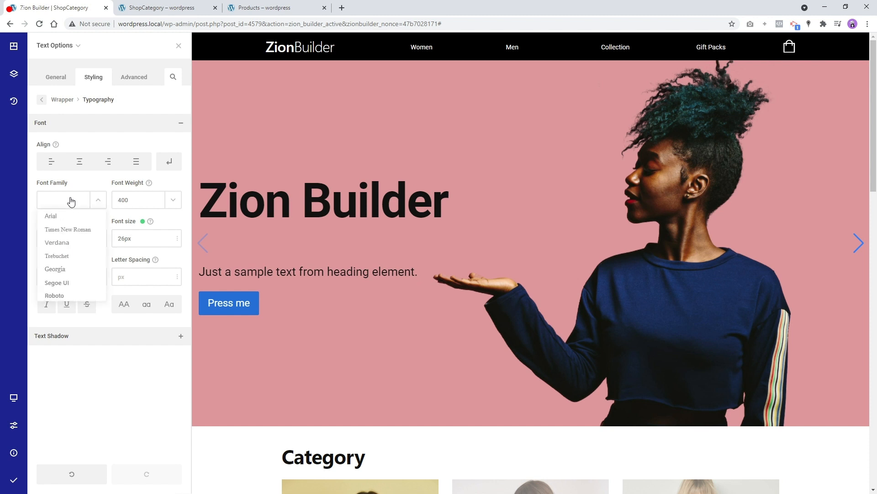
{"action": "left_click", "coordinate": [64, 296]}
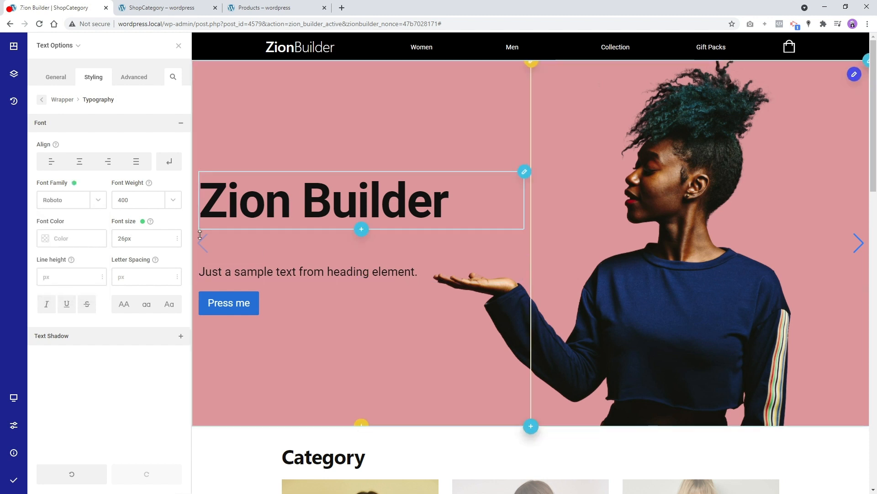
{"action": "left_click_drag", "start_coordinate": [299, 238], "coordinate": [301, 209]}
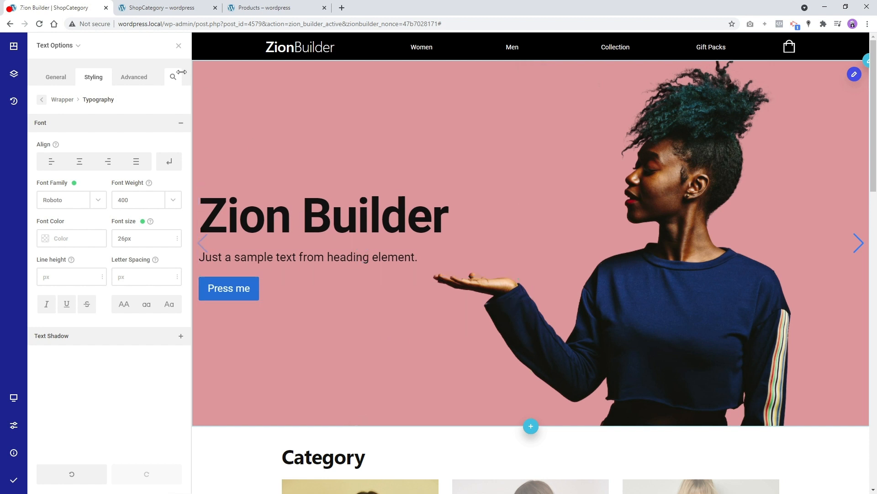
- Detach the element options panel, look over the page while it floats, and dock it on the right side of the canvas
{"action": "left_click_drag", "start_coordinate": [147, 45], "coordinate": [441, 53]}
{"action": "scroll", "coordinate": [222, 356], "scroll_direction": "down", "scroll_amount": 1}
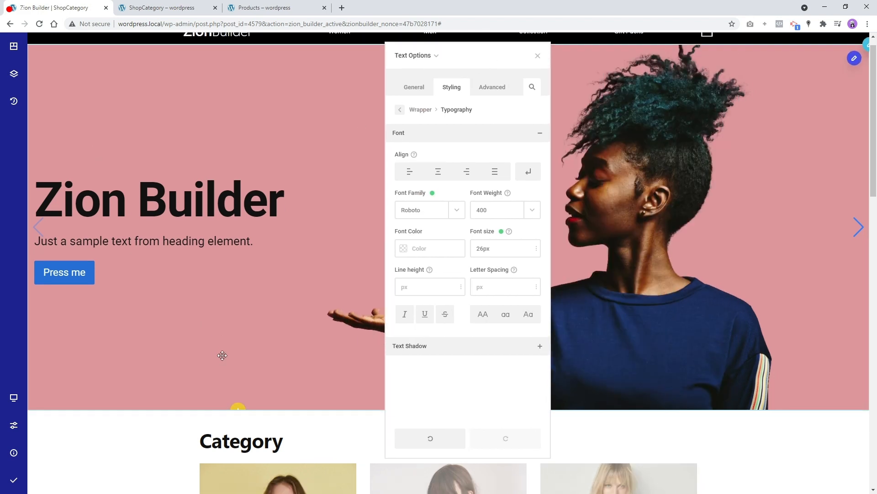
{"action": "scroll", "coordinate": [223, 356], "scroll_direction": "down", "scroll_amount": 8}
{"action": "scroll", "coordinate": [192, 356], "scroll_direction": "up", "scroll_amount": 9}
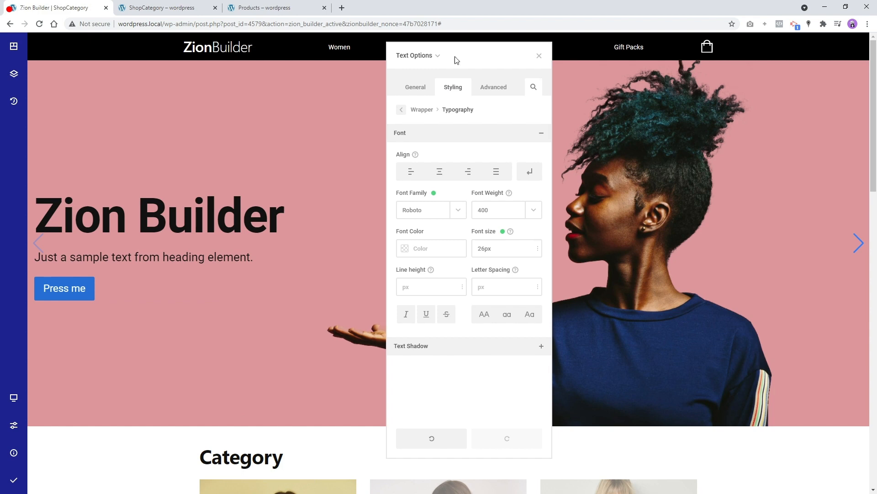
{"action": "left_click_drag", "start_coordinate": [454, 60], "coordinate": [777, 94]}
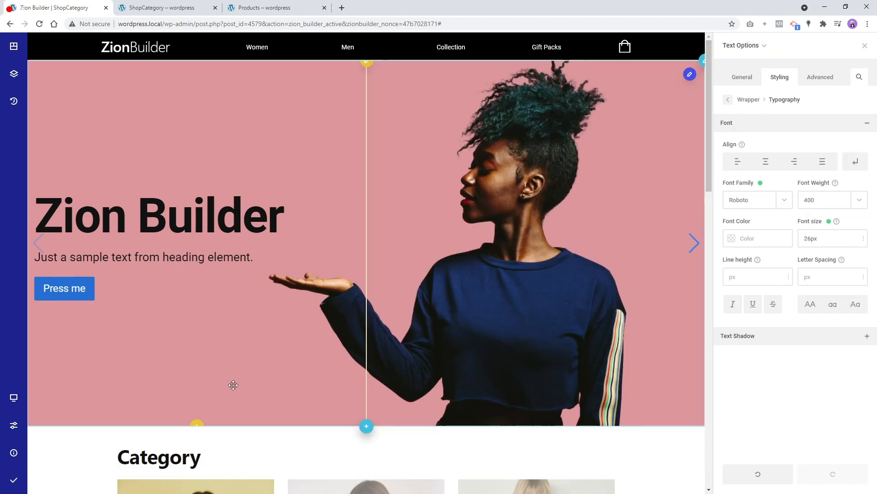
- Set the inner content width of the Category products section to 1200px and close its options
{"action": "scroll", "coordinate": [233, 381], "scroll_direction": "down", "scroll_amount": 4}
{"action": "scroll", "coordinate": [234, 379], "scroll_direction": "down", "scroll_amount": 8}
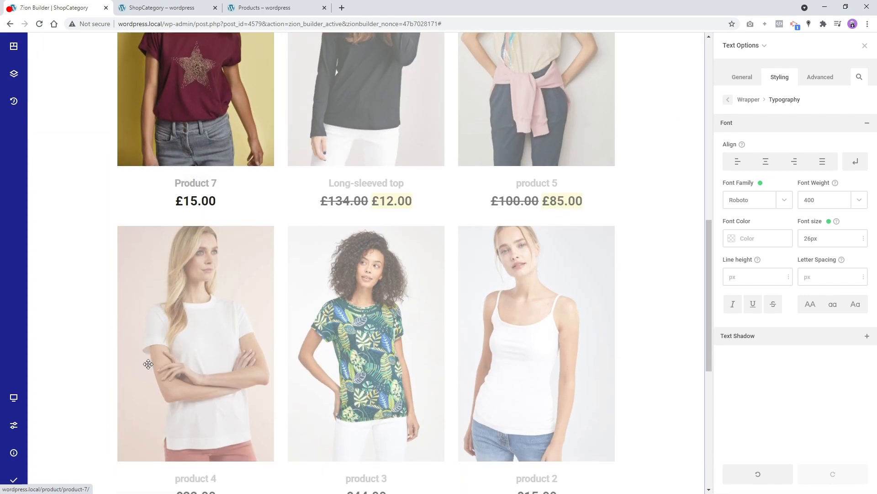
{"action": "scroll", "coordinate": [151, 365], "scroll_direction": "up", "scroll_amount": 9}
{"action": "scroll", "coordinate": [151, 365], "scroll_direction": "up", "scroll_amount": 4}
{"action": "scroll", "coordinate": [179, 353], "scroll_direction": "down", "scroll_amount": 4}
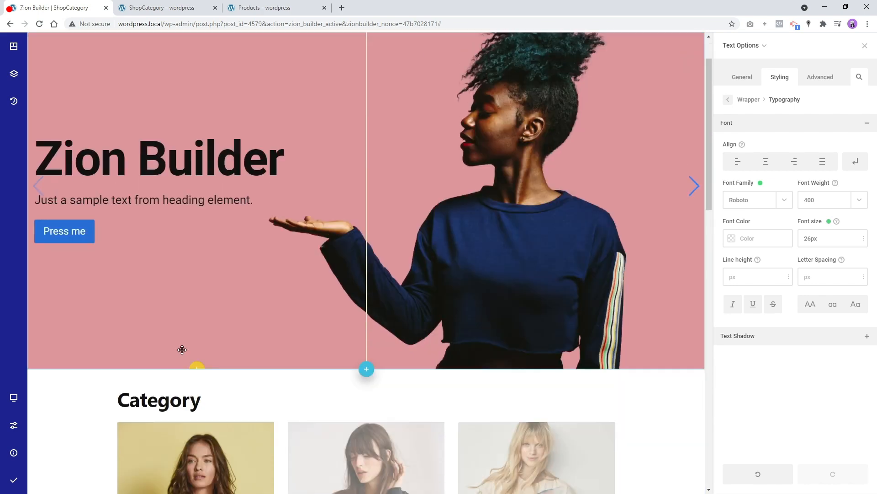
{"action": "right_click", "coordinate": [55, 348]}
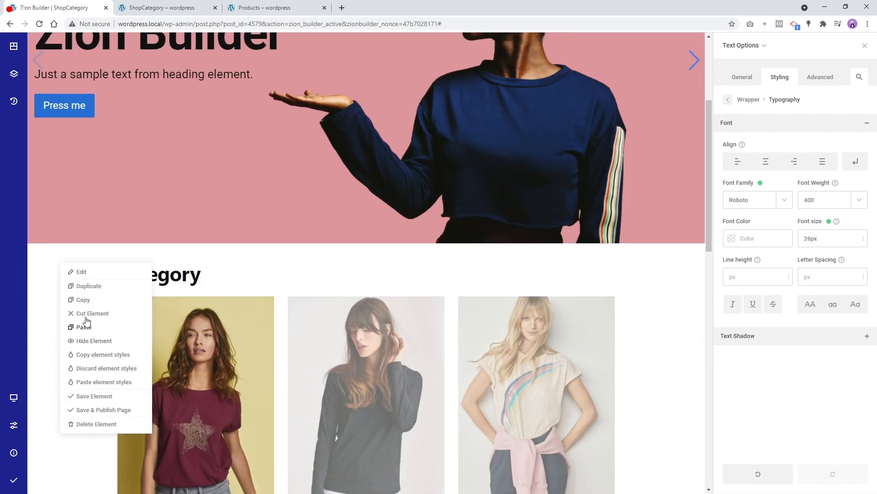
{"action": "left_click", "coordinate": [78, 272]}
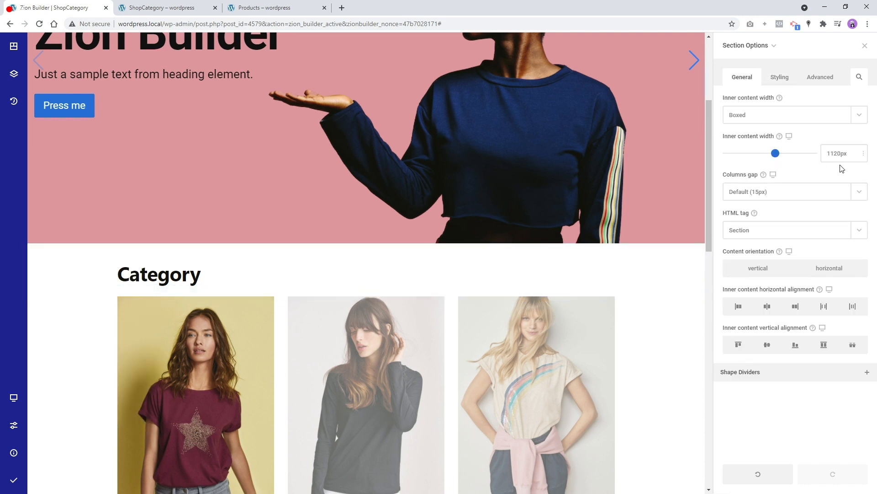
{"action": "key", "text": "BackSpace"}
{"action": "type", "text": "2"}
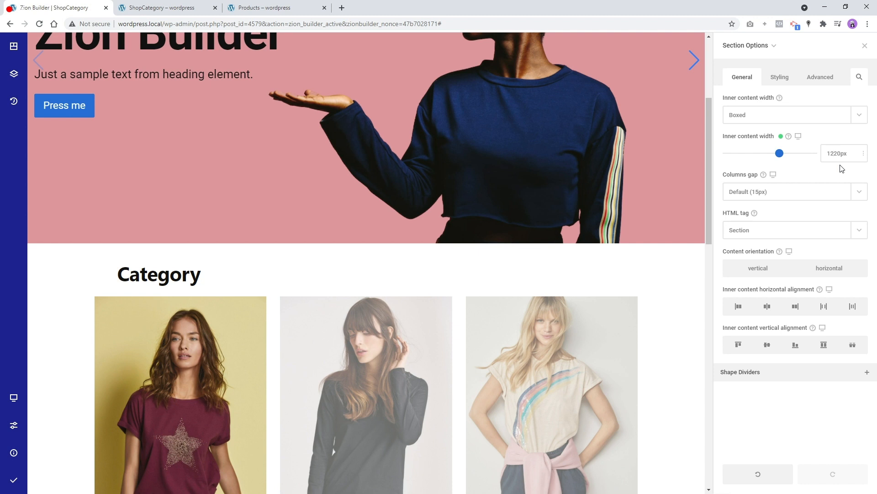
{"action": "key", "text": "Delete"}
{"action": "type", "text": "0"}
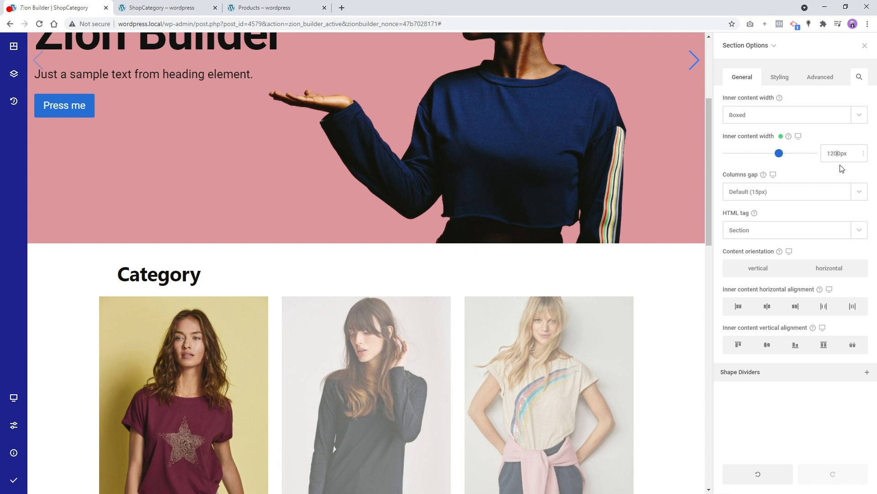
{"action": "left_click", "coordinate": [865, 47]}
- Open the hero section's options and widen the text column's left padding until the heading lines up with the header logo
{"action": "scroll", "coordinate": [378, 303], "scroll_direction": "down", "scroll_amount": 8}
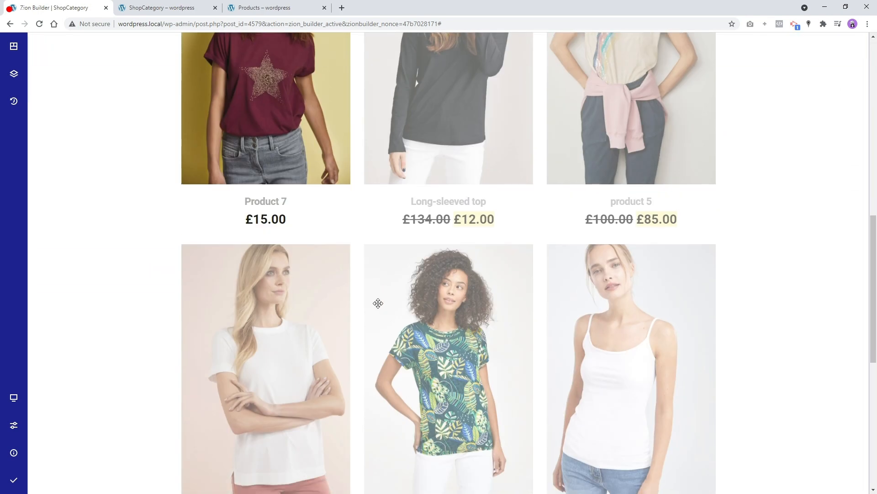
{"action": "scroll", "coordinate": [377, 303], "scroll_direction": "down", "scroll_amount": 8}
{"action": "scroll", "coordinate": [195, 277], "scroll_direction": "up", "scroll_amount": 8}
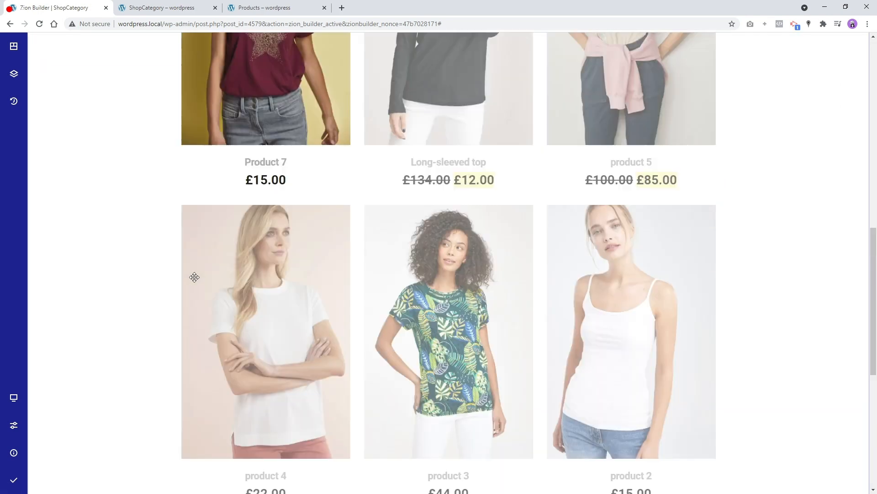
{"action": "scroll", "coordinate": [194, 277], "scroll_direction": "up", "scroll_amount": 10}
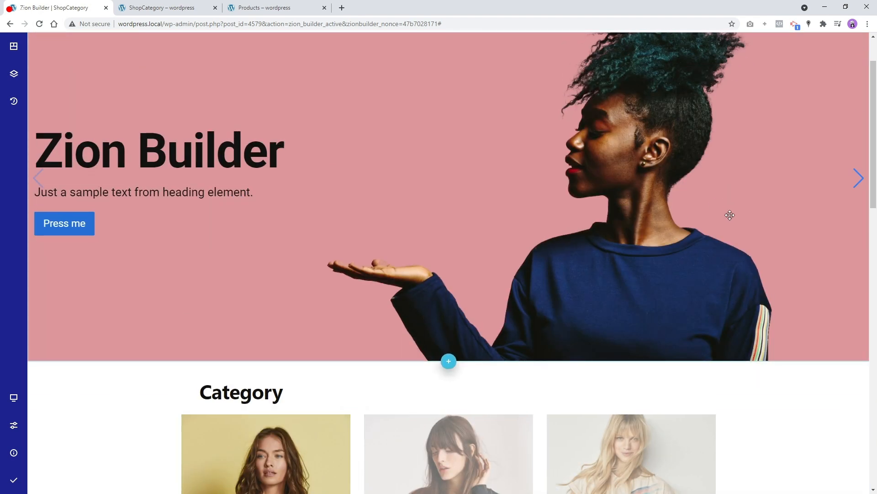
{"action": "scroll", "coordinate": [730, 215], "scroll_direction": "up", "scroll_amount": 2}
{"action": "mouse_move", "coordinate": [851, 73]}
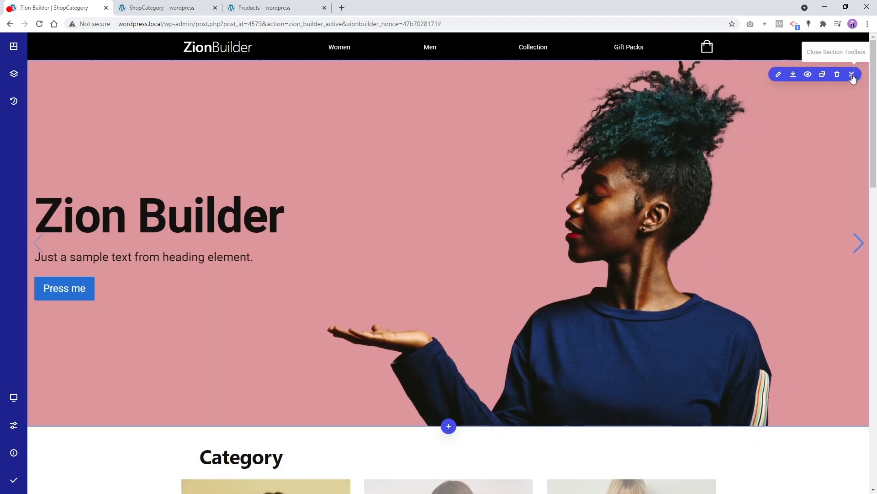
{"action": "left_click", "coordinate": [779, 75]}
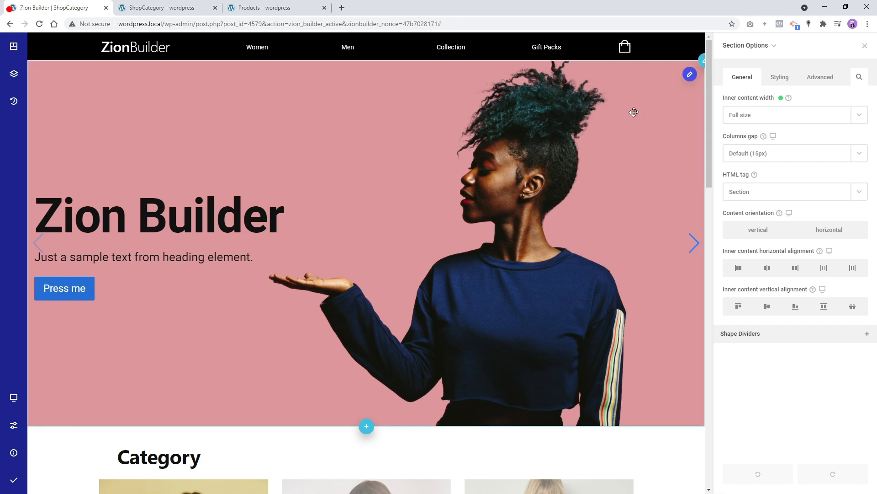
{"action": "mouse_move", "coordinate": [761, 51]}
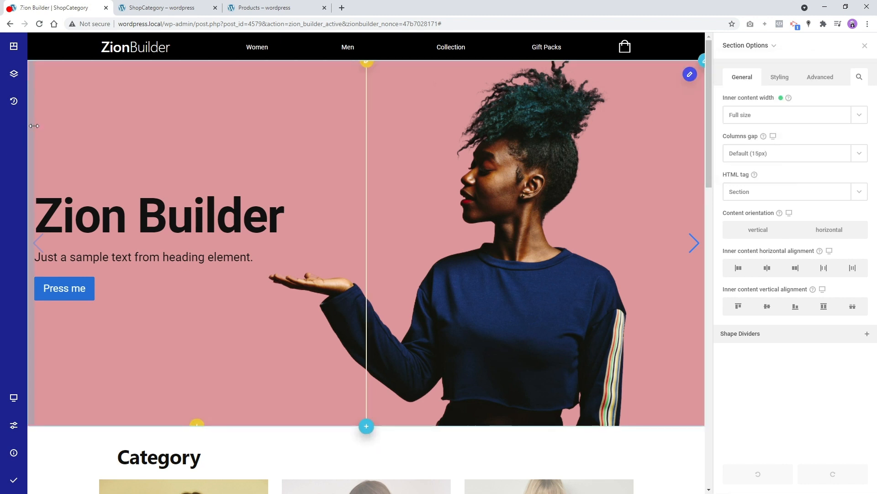
{"action": "left_click_drag", "start_coordinate": [34, 126], "coordinate": [101, 137]}
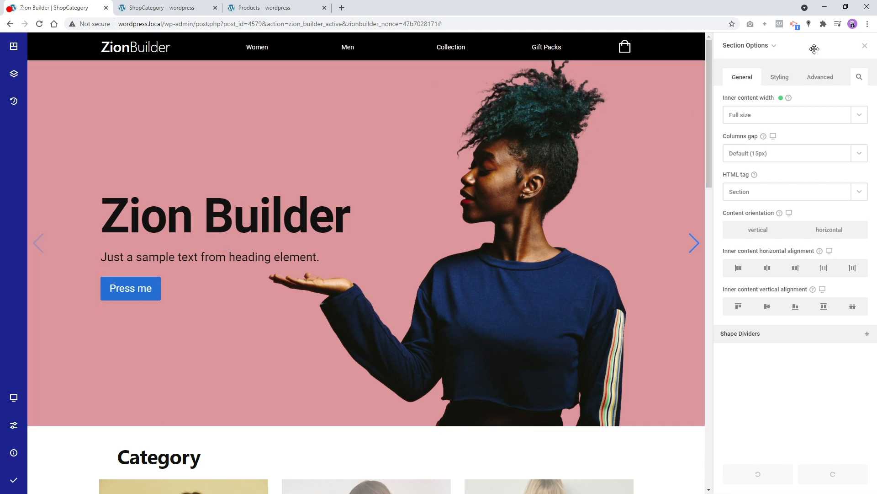
- Detach the options panel so it floats over the page, and widen the hero text column's left padding to 350px
{"action": "left_click_drag", "start_coordinate": [763, 49], "coordinate": [789, 73]}
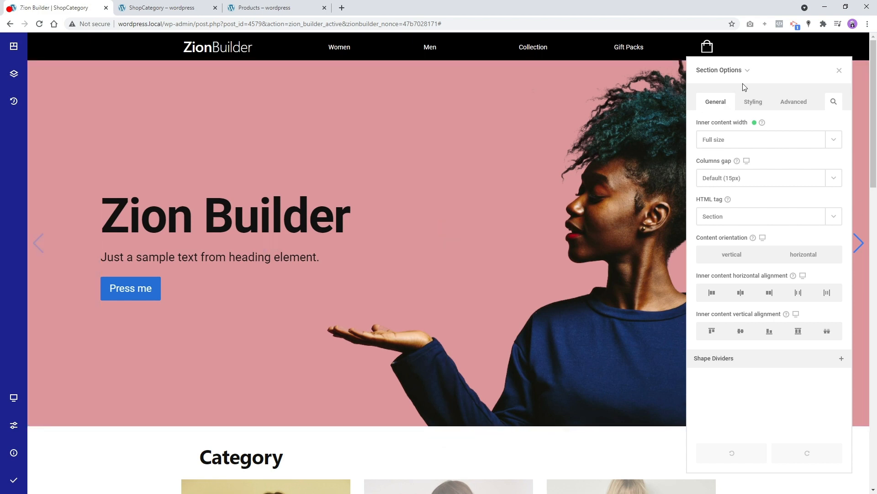
{"action": "left_click_drag", "start_coordinate": [745, 86], "coordinate": [702, 108]}
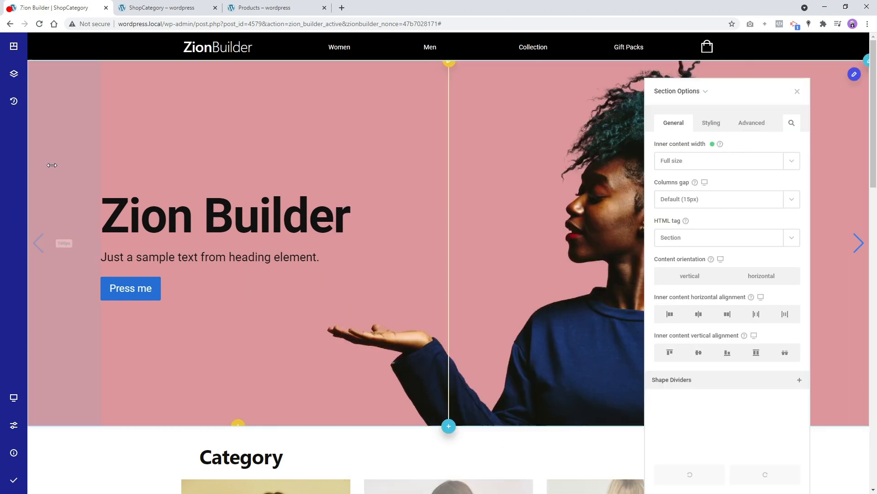
{"action": "left_click_drag", "start_coordinate": [65, 153], "coordinate": [153, 172]}
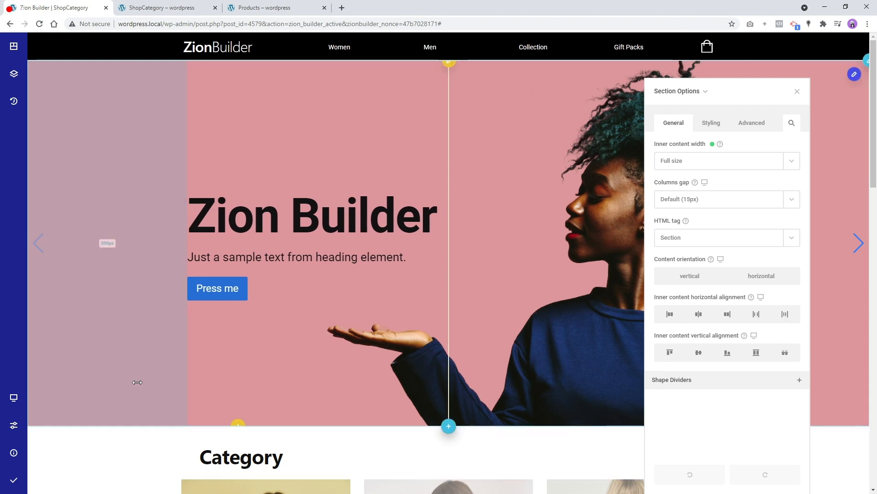
- Check the hero's layout in the Laptop preview and return to the Desktop view
{"action": "scroll", "coordinate": [137, 382], "scroll_direction": "down", "scroll_amount": 4}
{"action": "scroll", "coordinate": [137, 382], "scroll_direction": "up", "scroll_amount": 4}
{"action": "mouse_move", "coordinate": [12, 402]}
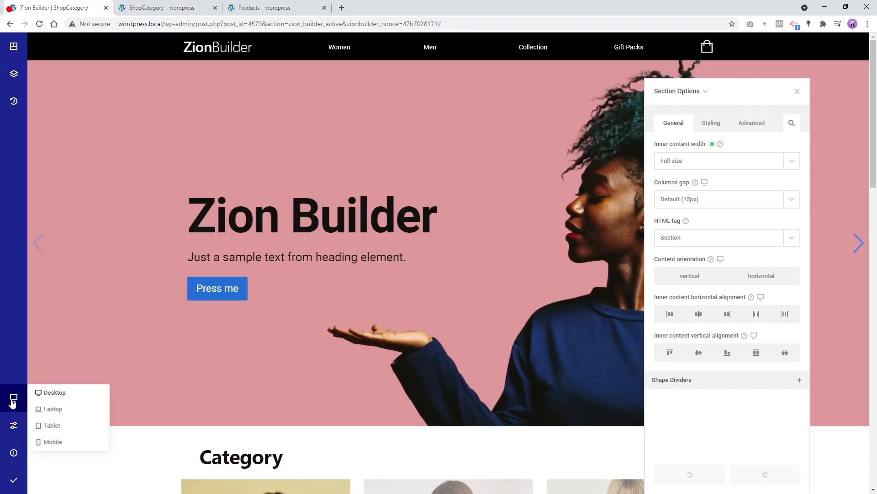
{"action": "left_click", "coordinate": [53, 409]}
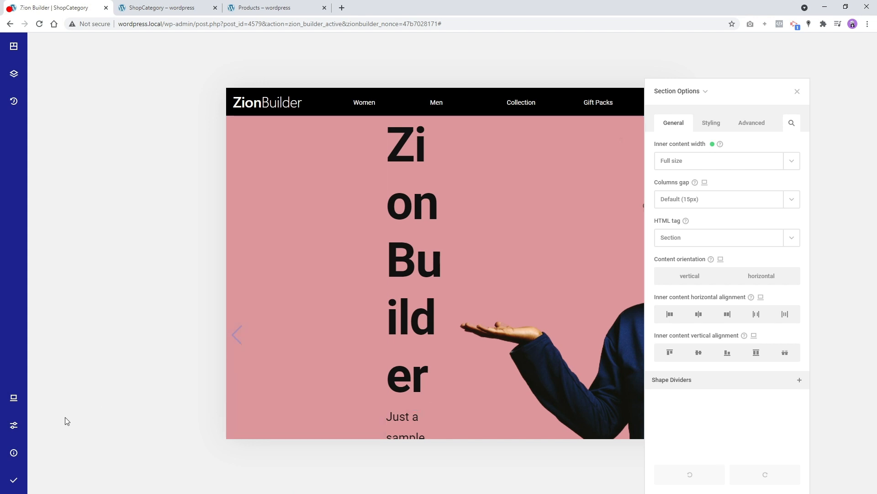
{"action": "mouse_move", "coordinate": [14, 398]}
{"action": "left_click", "coordinate": [61, 392]}
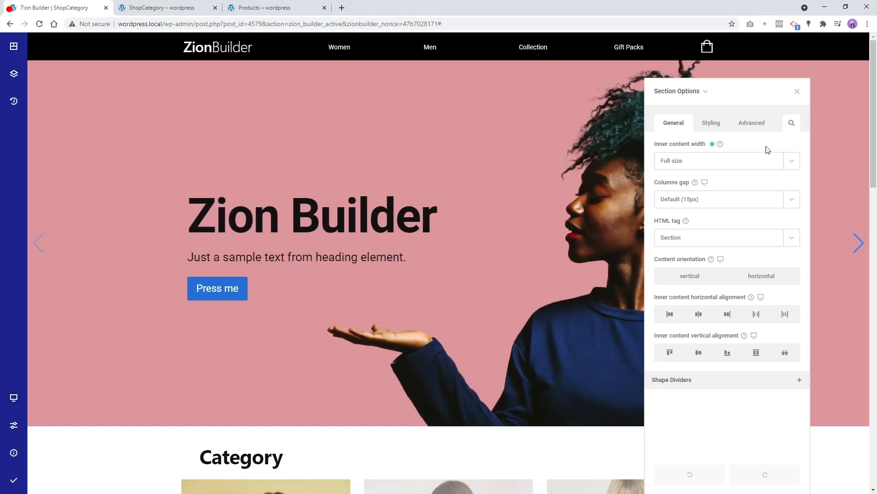
- Set the left padding of the hero text column's wrapper to calc((100% - 1200px)/2)
{"action": "left_click_drag", "start_coordinate": [721, 90], "coordinate": [739, 73]}
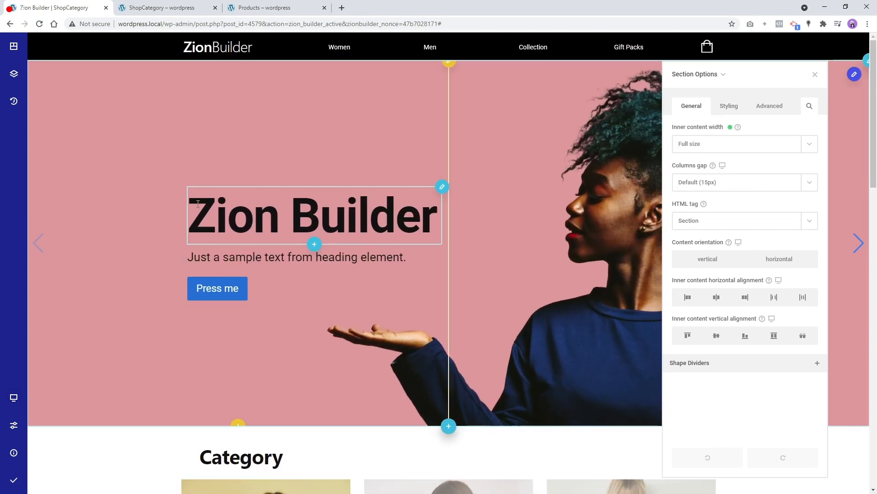
{"action": "right_click", "coordinate": [122, 191]}
{"action": "left_click", "coordinate": [163, 117]}
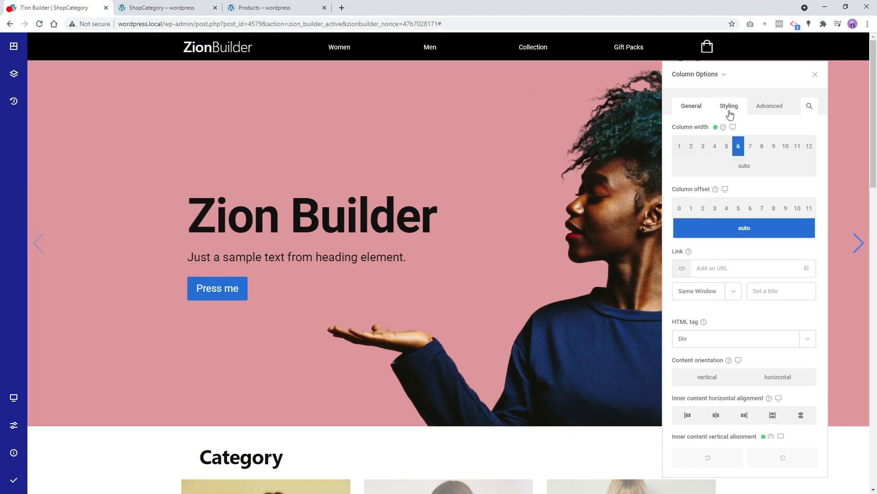
{"action": "left_click", "coordinate": [741, 110]}
{"action": "double_click", "coordinate": [738, 133]}
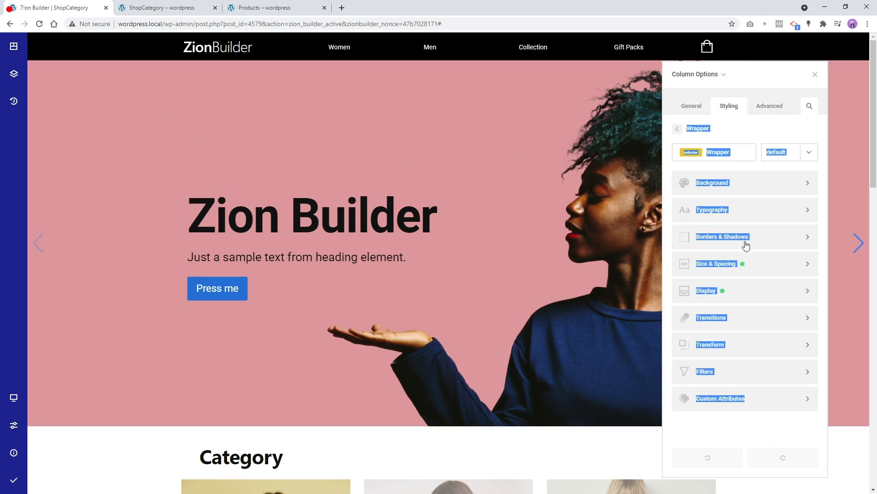
{"action": "left_click", "coordinate": [818, 140]}
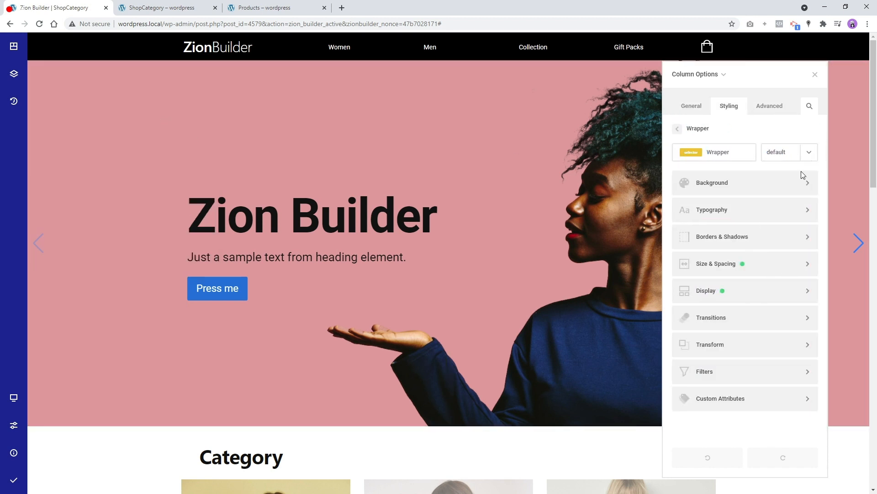
{"action": "left_click", "coordinate": [711, 272]}
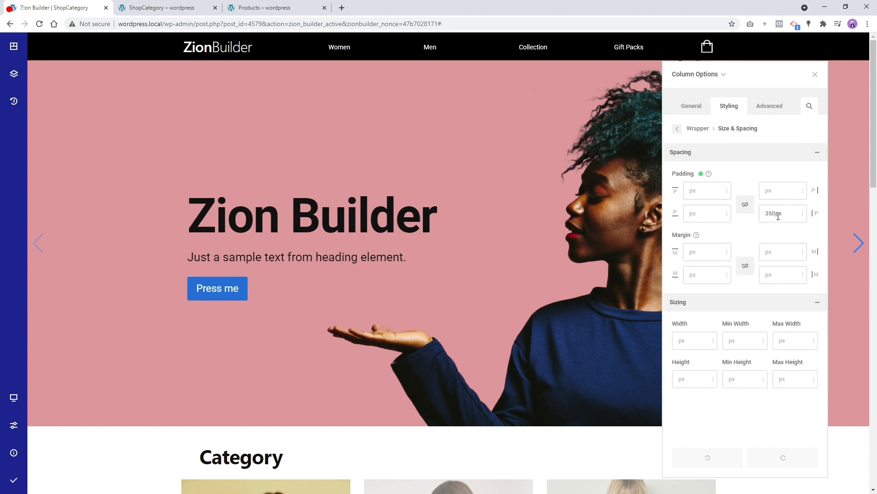
{"action": "type", "text": "calc(100%-"}
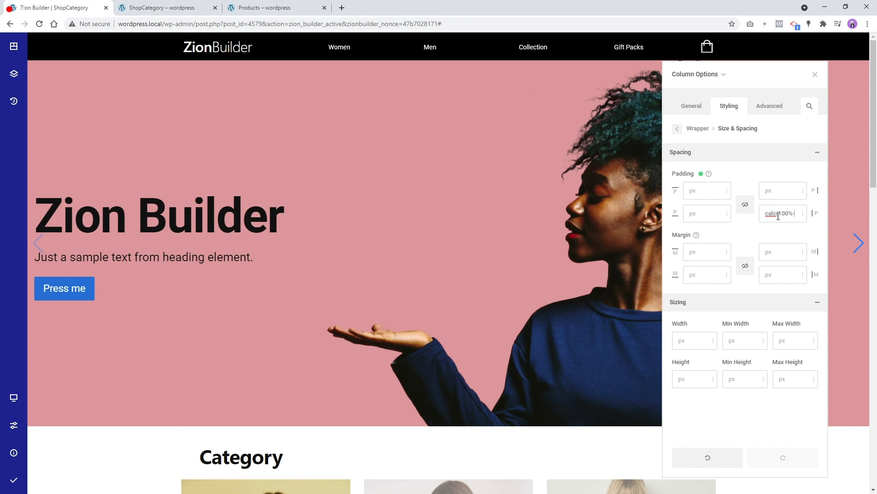
{"action": "type", "text": "120"}
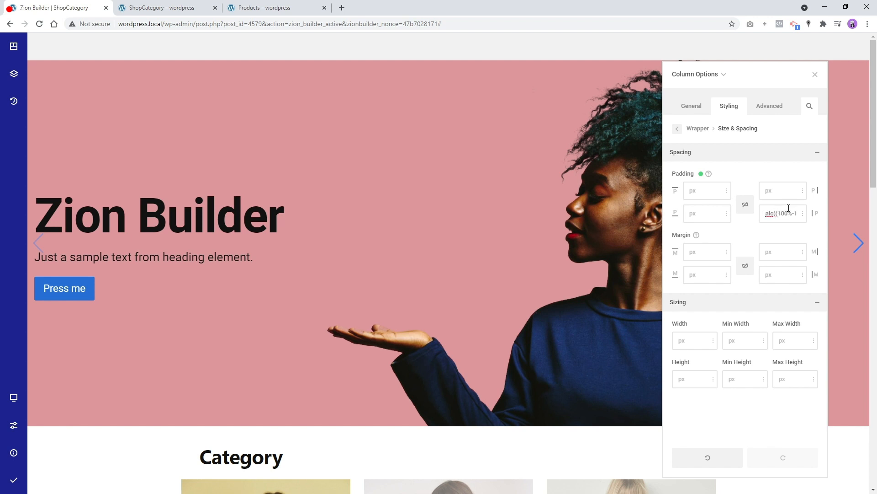
{"action": "type", "text": "200px)/2)"}
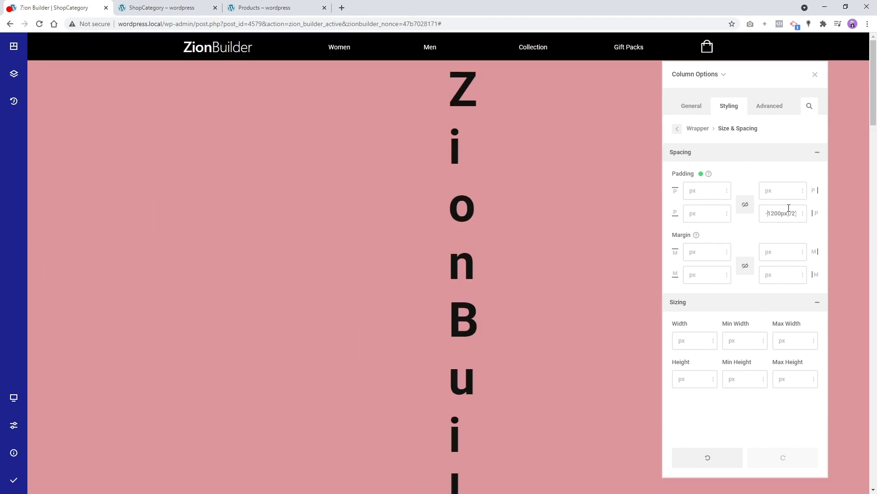
{"action": "key", "text": "BackSpace"}
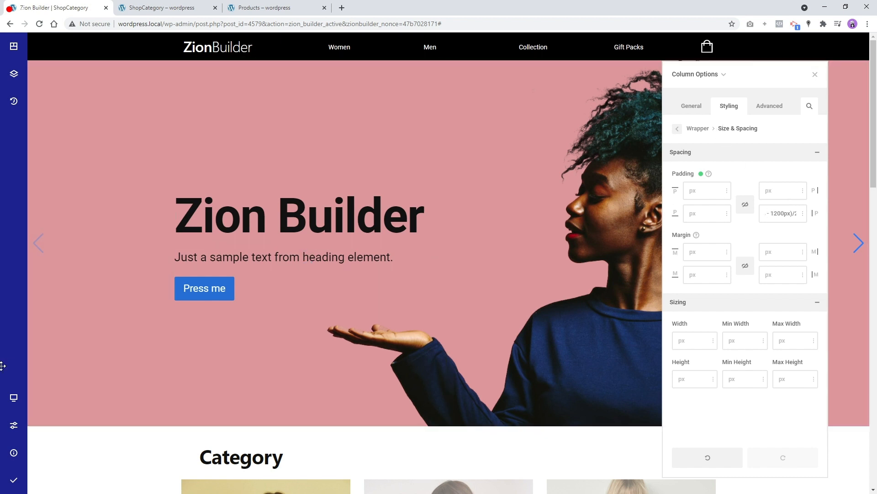
- Compare the hero's left spacing in the Laptop and Tablet previews, and return to the Desktop view
{"action": "left_click", "coordinate": [13, 397]}
{"action": "left_click", "coordinate": [63, 411]}
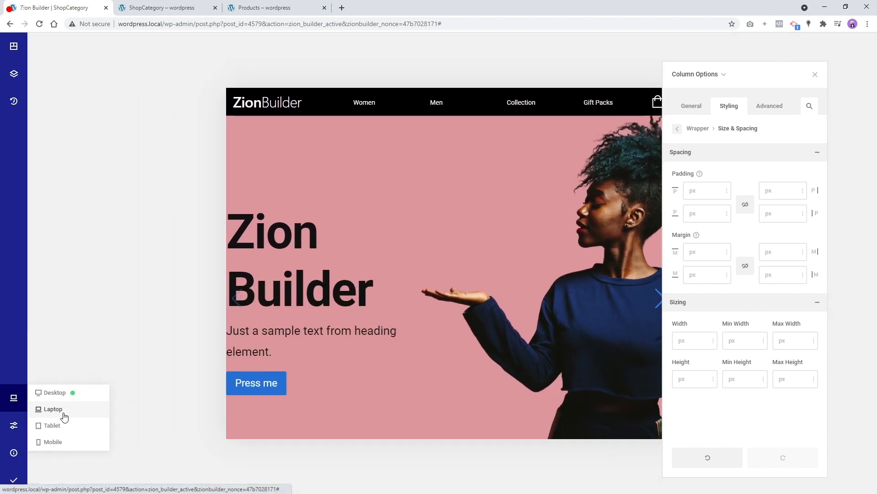
{"action": "left_click", "coordinate": [53, 392]}
{"action": "left_click", "coordinate": [54, 410]}
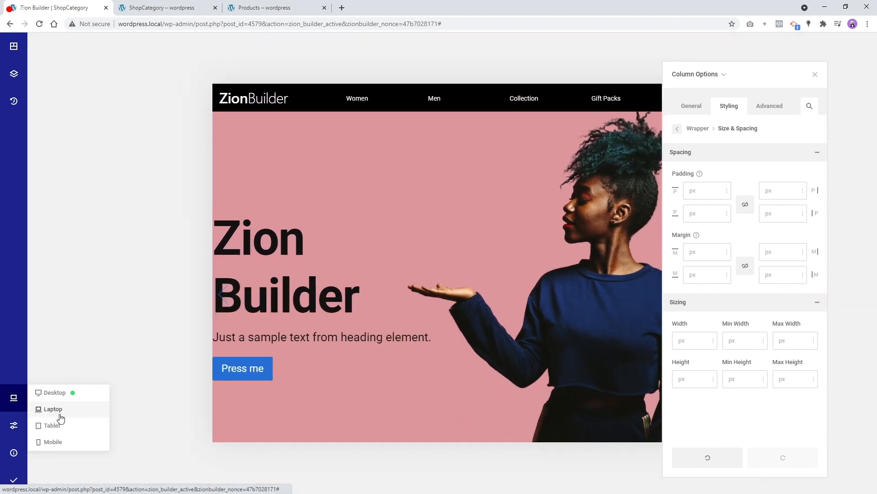
{"action": "left_click", "coordinate": [58, 425]}
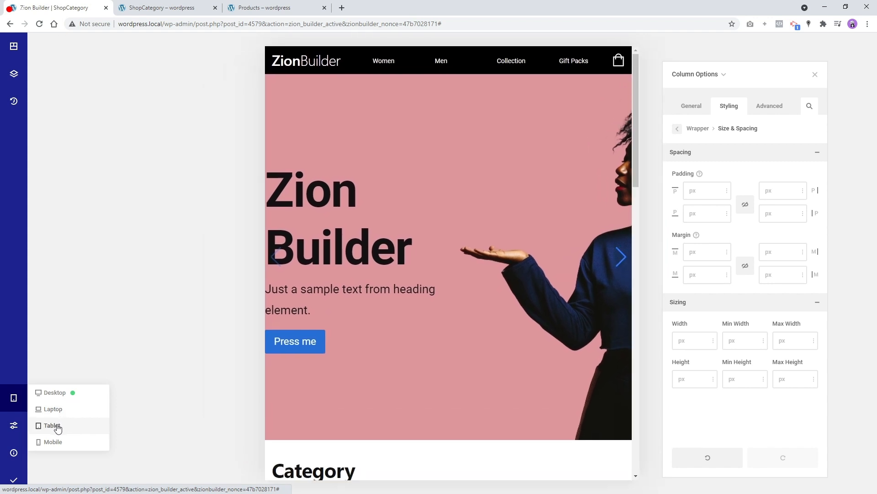
{"action": "left_click", "coordinate": [55, 409]}
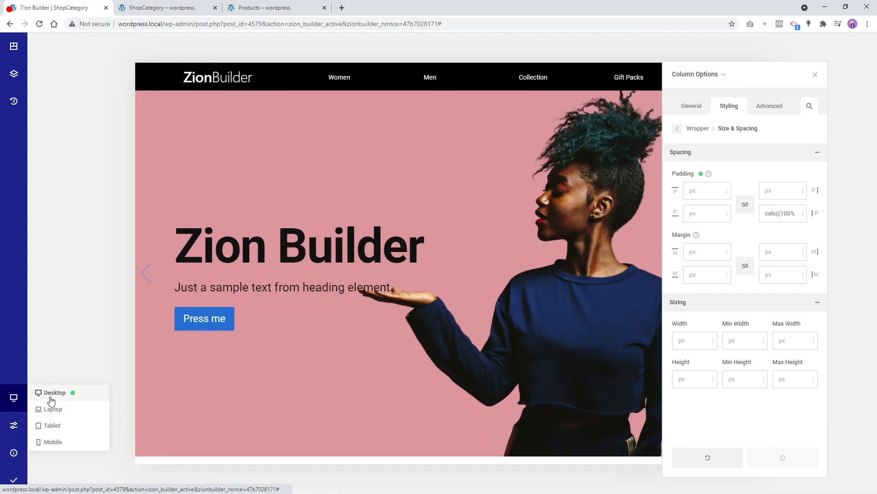
{"action": "left_click", "coordinate": [51, 398]}
- Set the hero text column's left padding to 60px for the Laptop view
{"action": "left_click", "coordinate": [14, 398]}
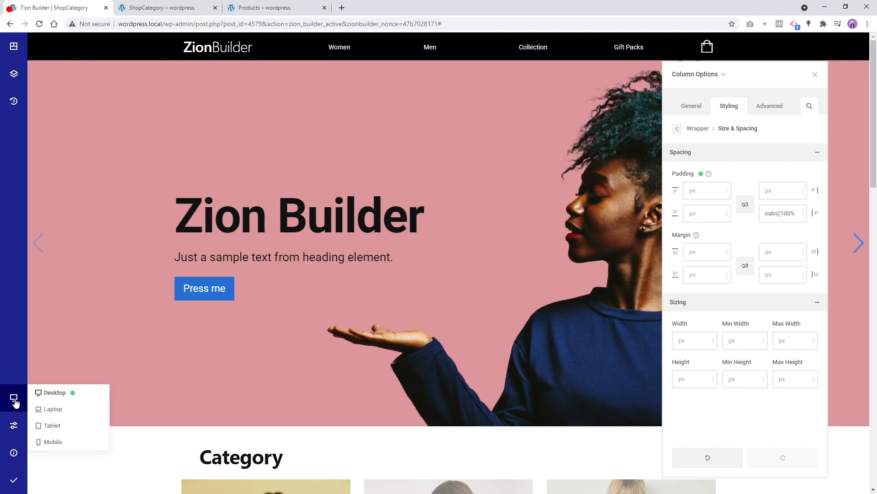
{"action": "left_click", "coordinate": [56, 409]}
{"action": "left_click", "coordinate": [788, 212]}
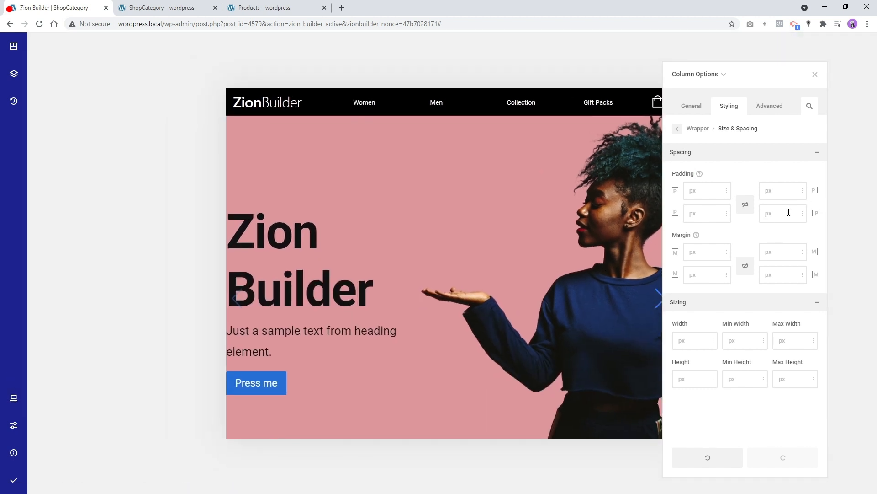
{"action": "type", "text": "60"}
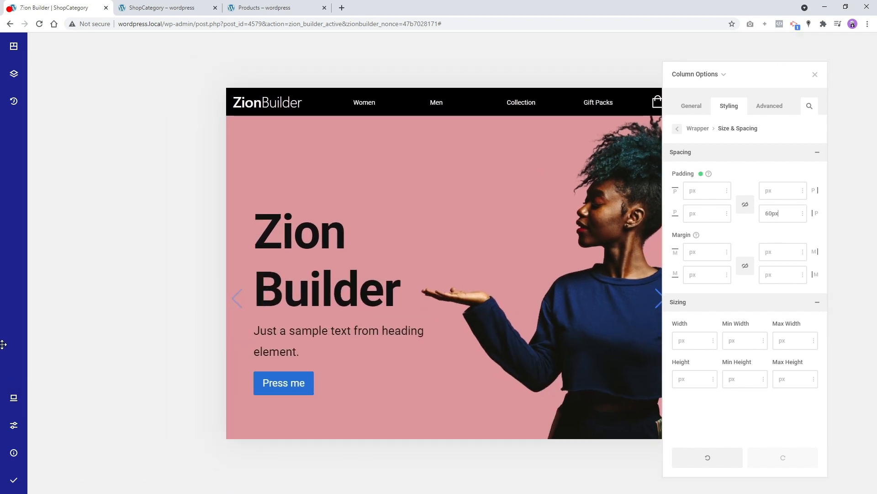
- Compare the hero's left spacing between the Desktop and Laptop previews, and finish in the Desktop view
{"action": "left_click", "coordinate": [14, 397]}
{"action": "left_click", "coordinate": [50, 394]}
{"action": "left_click", "coordinate": [52, 410]}
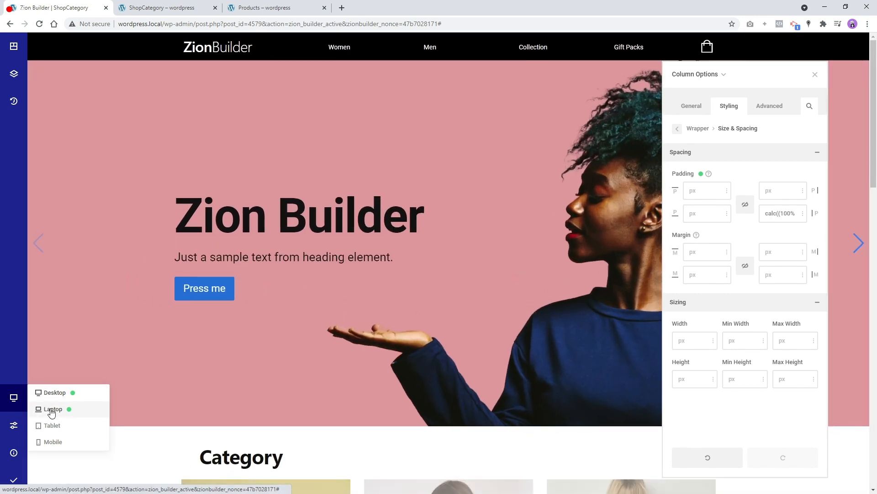
{"action": "left_click", "coordinate": [53, 392]}
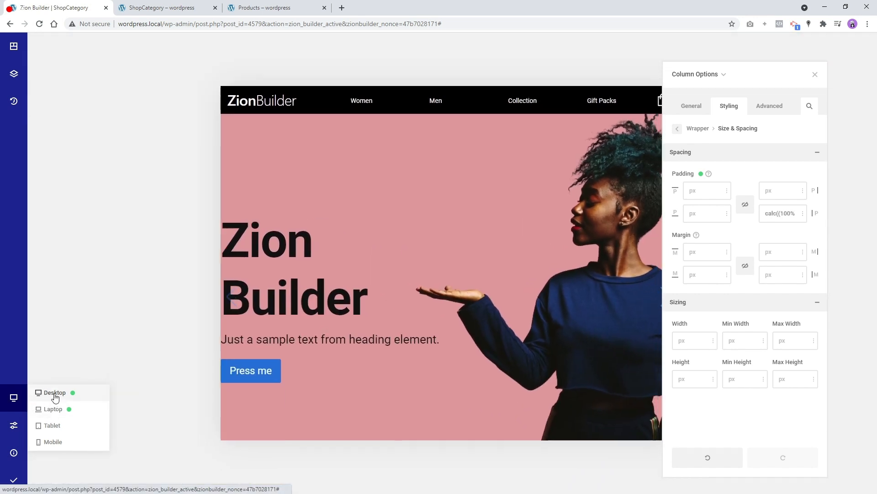
{"action": "left_click", "coordinate": [54, 409]}
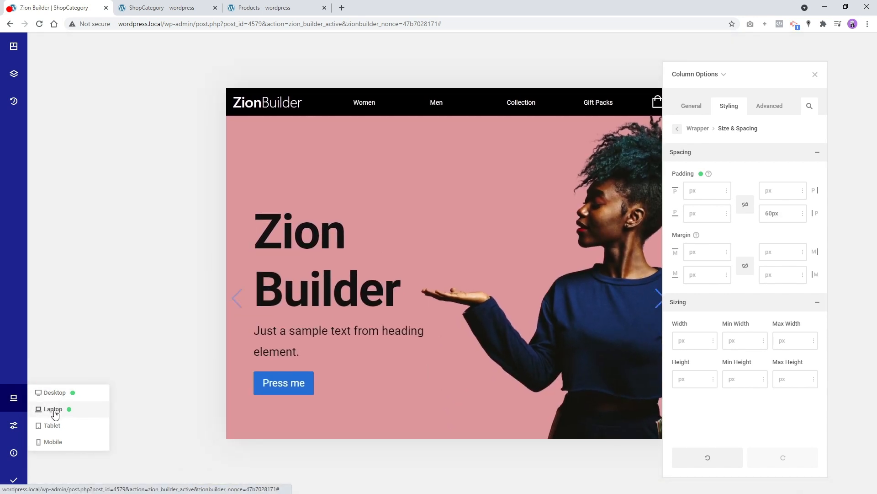
{"action": "left_click", "coordinate": [63, 397]}
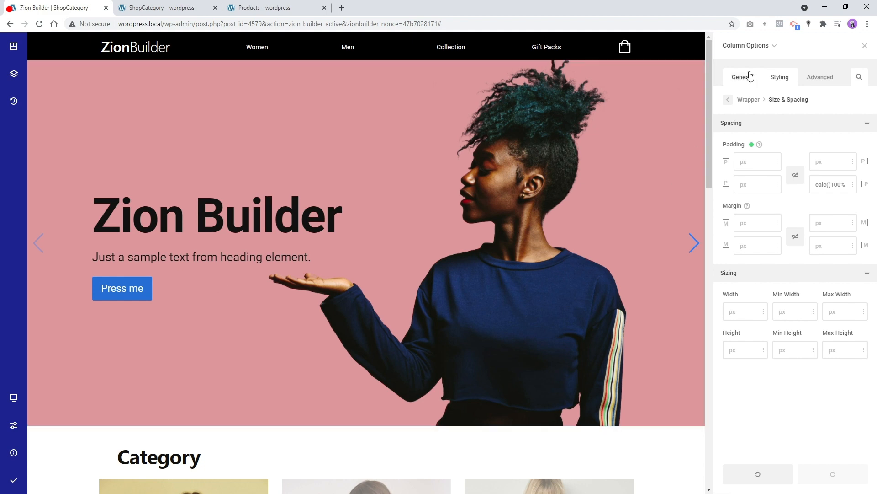
- Dock the column options panel beside the builder's main toolbar and close it
{"action": "left_click_drag", "start_coordinate": [840, 44], "coordinate": [30, 94]}
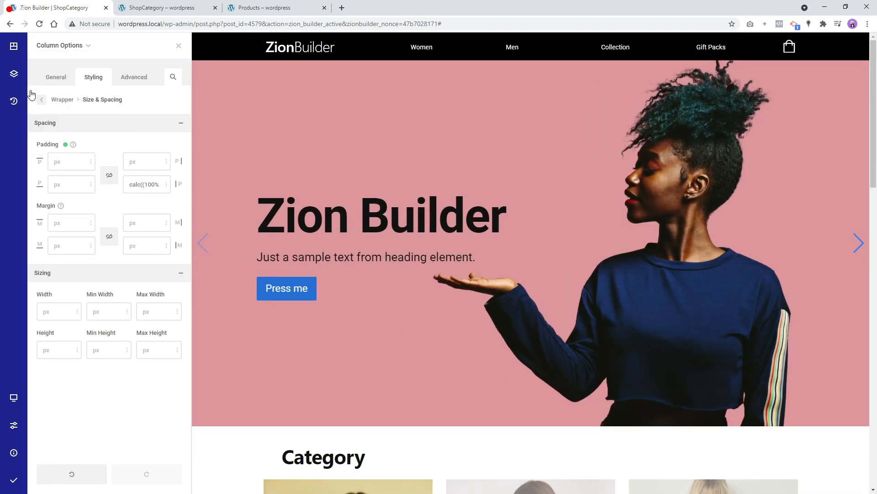
{"action": "left_click", "coordinate": [178, 46]}
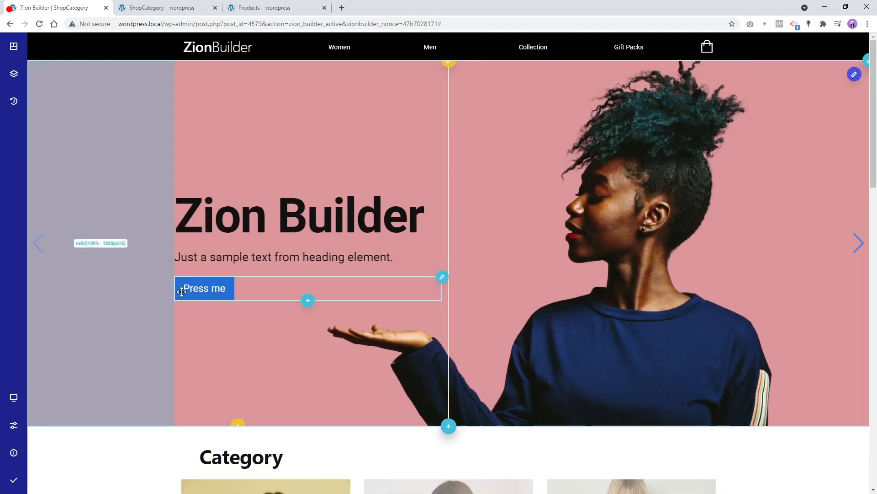
- Review the hero on the page, look at the slider's second slide, and return to the first slide
{"action": "scroll", "coordinate": [212, 343], "scroll_direction": "down", "scroll_amount": 7}
{"action": "scroll", "coordinate": [221, 335], "scroll_direction": "up", "scroll_amount": 7}
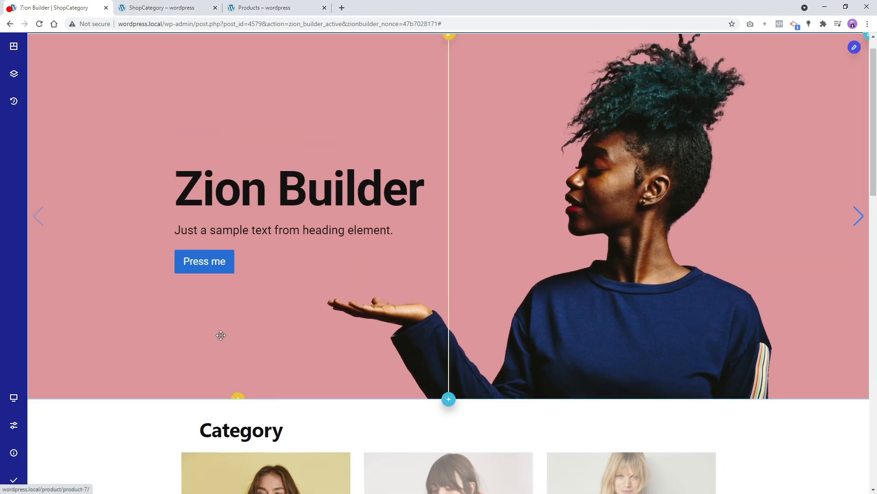
{"action": "left_click", "coordinate": [859, 243]}
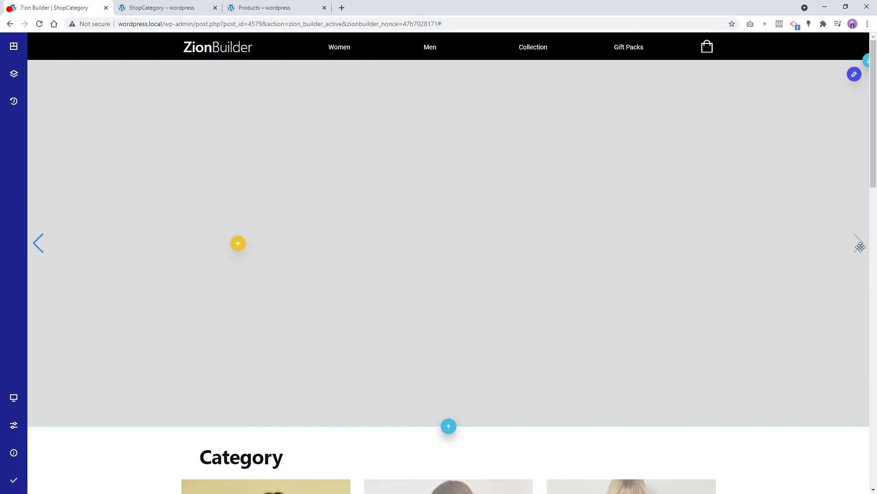
{"action": "left_click", "coordinate": [39, 243]}
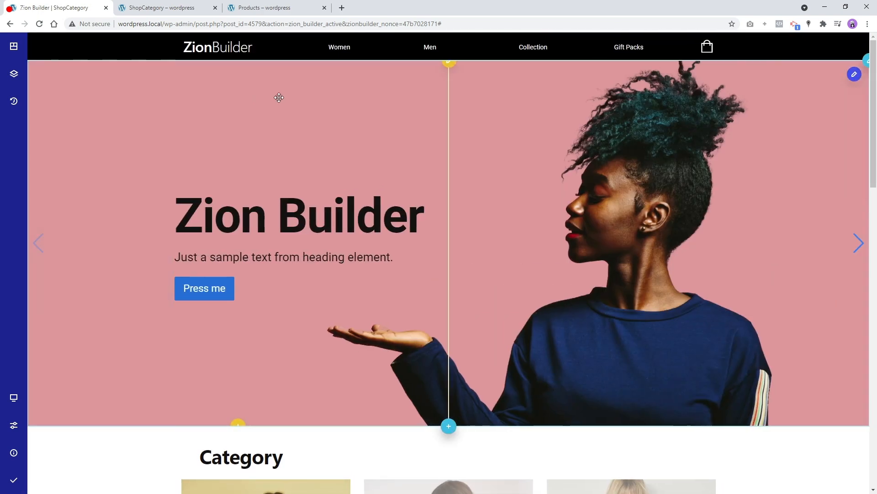
- In the Slider Builder options, remove the empty second slide and duplicate the first slide in its place
{"action": "mouse_move", "coordinate": [856, 74]}
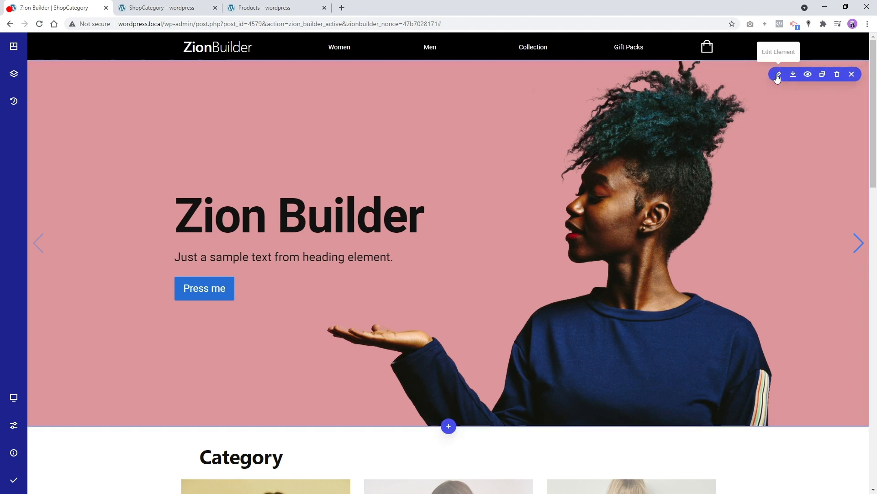
{"action": "left_click", "coordinate": [778, 74]}
{"action": "left_click", "coordinate": [86, 45]}
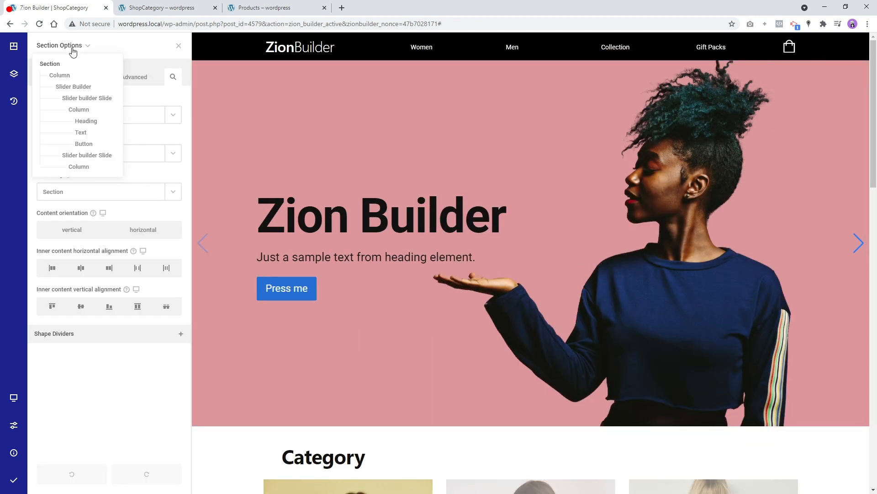
{"action": "left_click", "coordinate": [73, 86]}
{"action": "left_click", "coordinate": [159, 140]}
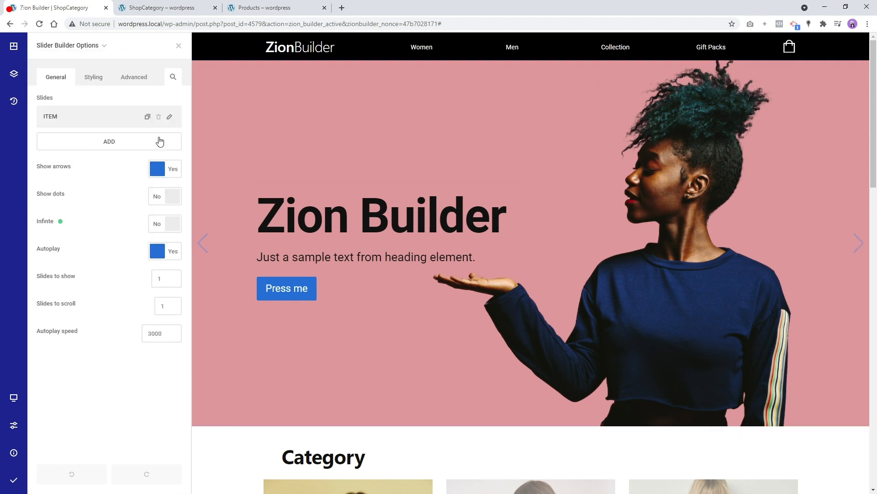
{"action": "left_click", "coordinate": [148, 117]}
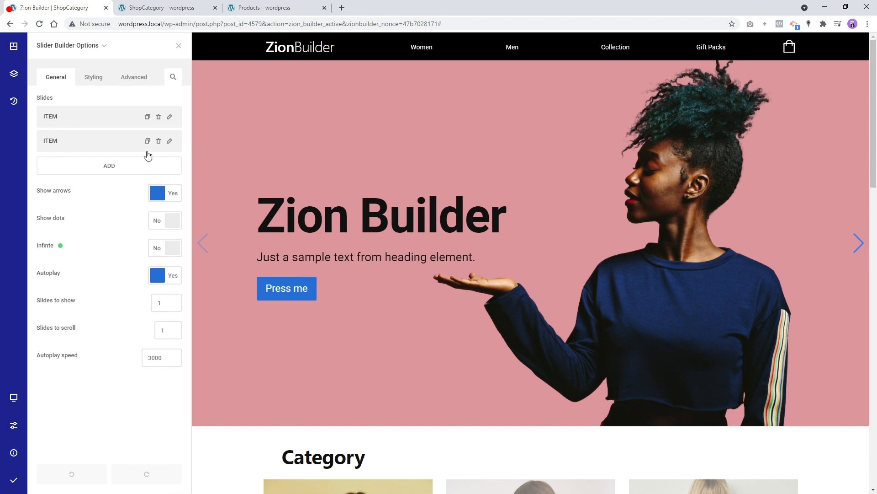
- View the duplicated slide, go back to the first one, and close the slider options
{"action": "left_click", "coordinate": [857, 242]}
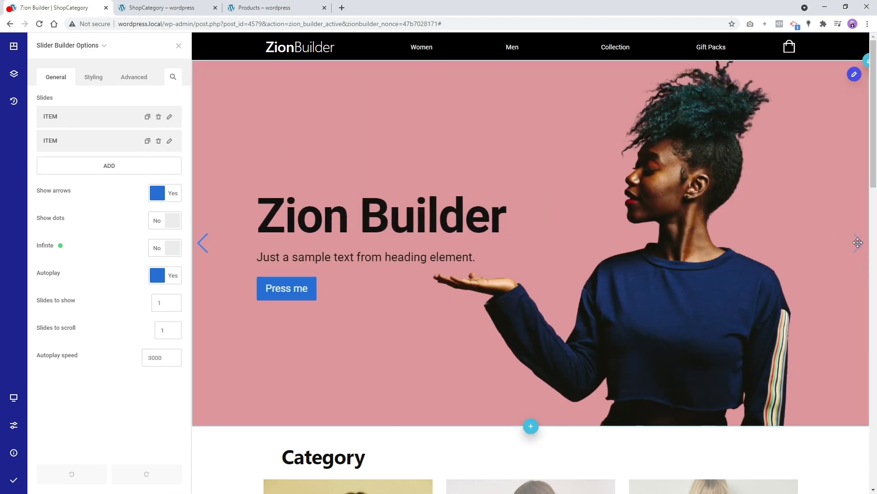
{"action": "left_click", "coordinate": [203, 243]}
{"action": "left_click", "coordinate": [178, 47]}
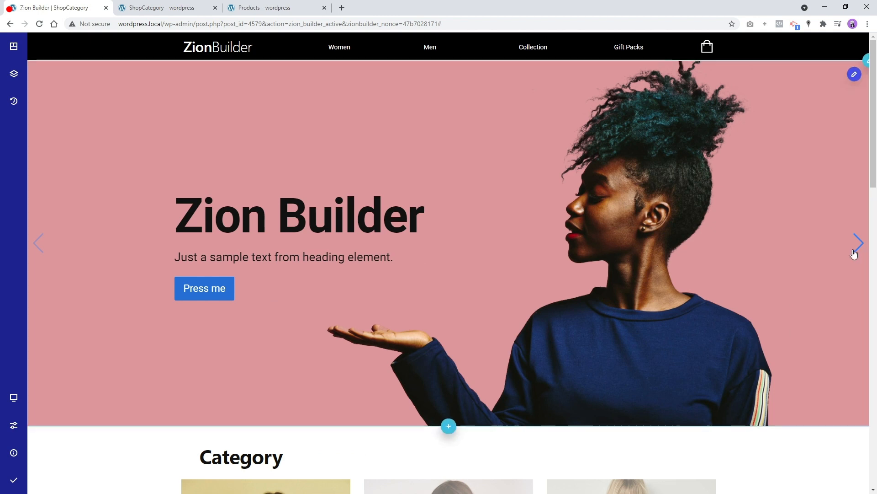
- Open the wrapper's background image settings for the duplicated second slide
{"action": "right_click", "coordinate": [685, 143]}
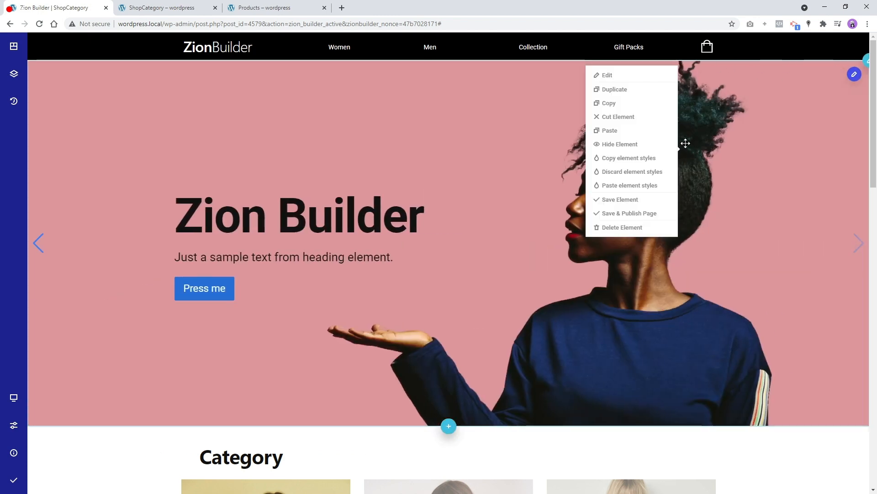
{"action": "left_click", "coordinate": [607, 75]}
{"action": "mouse_move", "coordinate": [119, 45]}
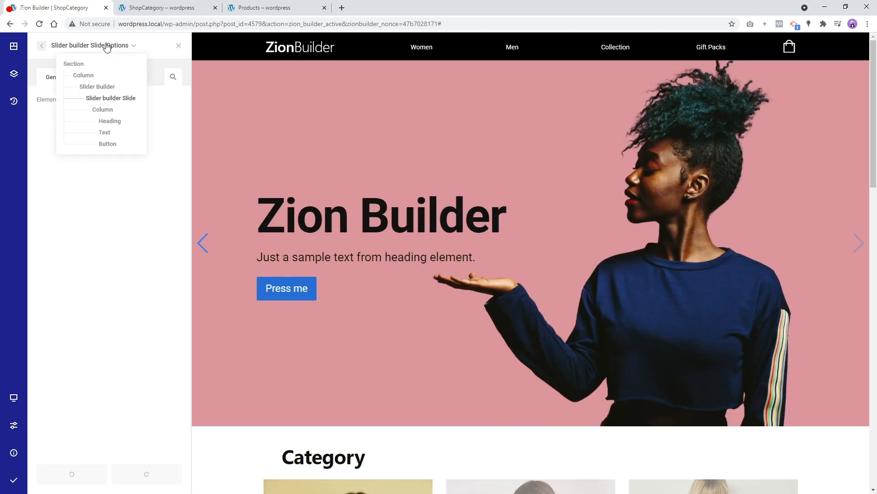
{"action": "left_click", "coordinate": [92, 86]}
{"action": "left_click", "coordinate": [93, 156]}
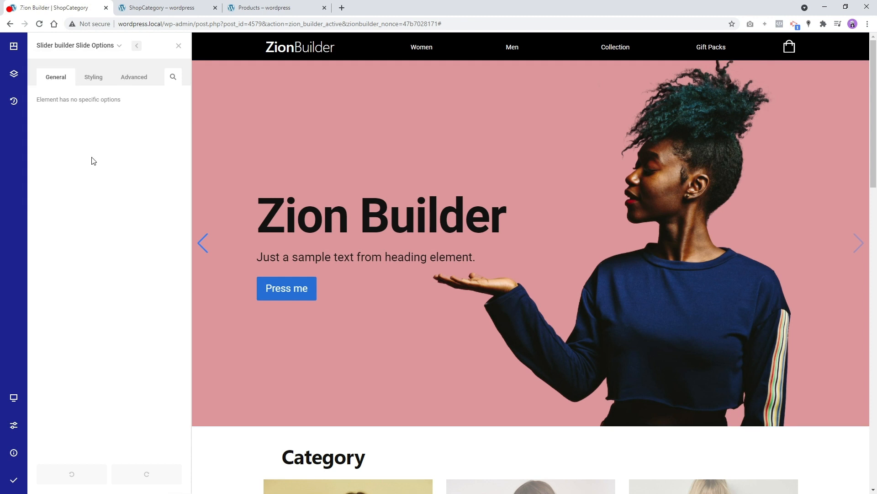
{"action": "left_click", "coordinate": [87, 80]}
{"action": "left_click", "coordinate": [114, 102]}
{"action": "left_click", "coordinate": [131, 153]}
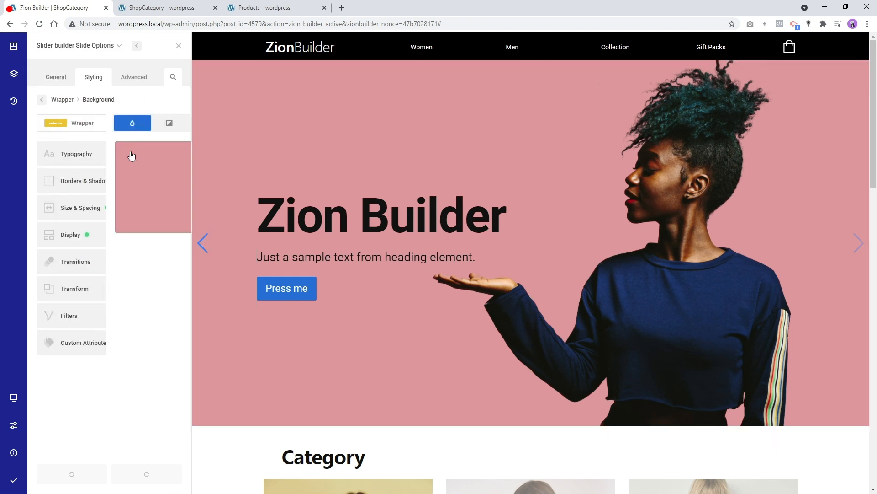
{"action": "left_click", "coordinate": [134, 127]}
{"action": "mouse_move", "coordinate": [174, 209]}
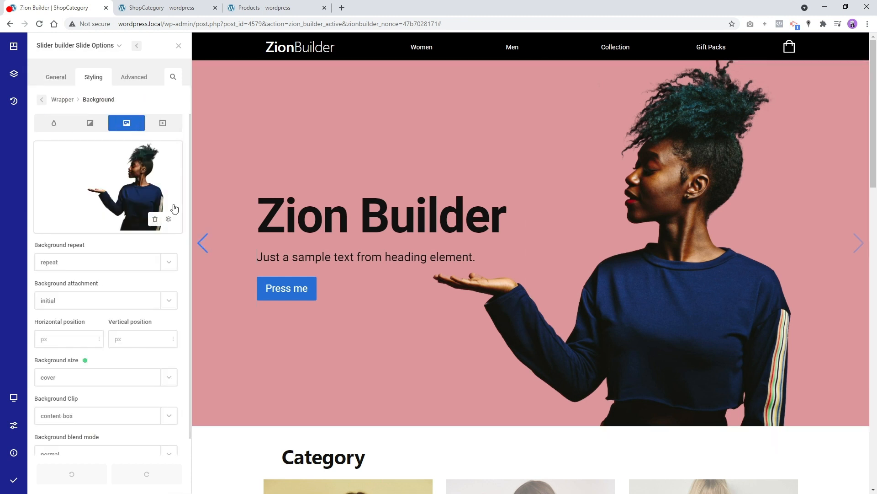
{"action": "left_click", "coordinate": [155, 220]}
{"action": "left_click", "coordinate": [126, 191]}
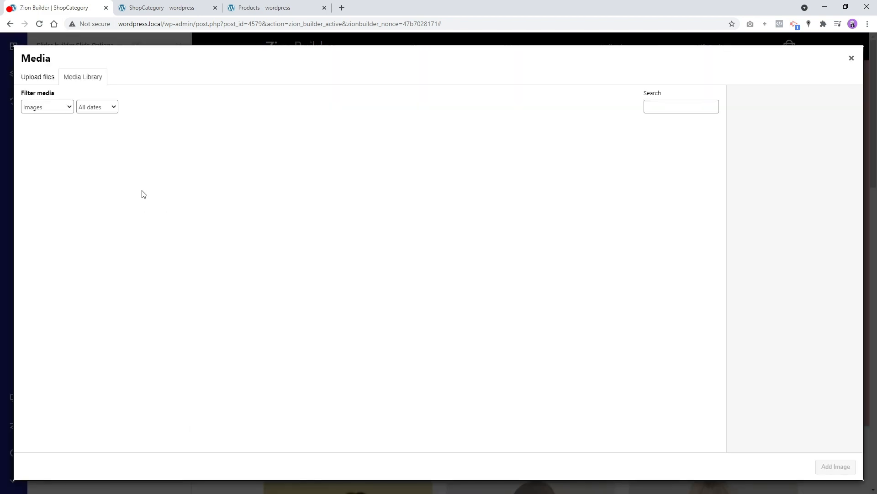
{"action": "left_click", "coordinate": [198, 164]}
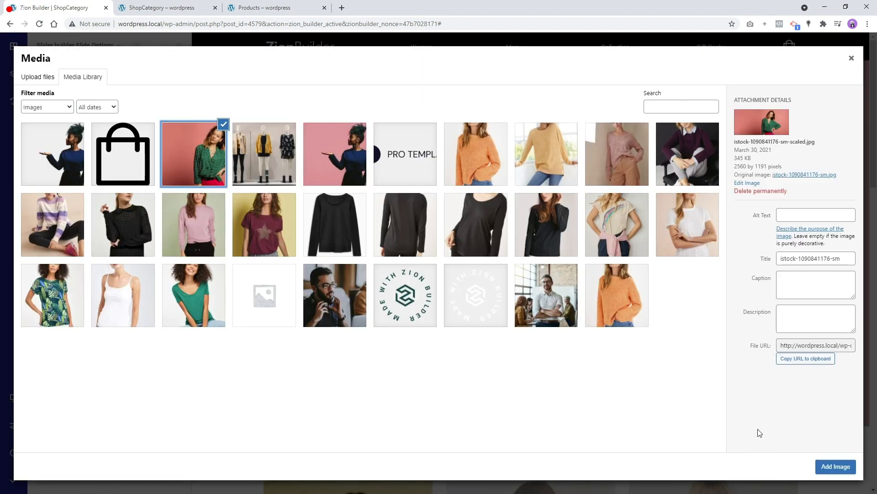
{"action": "left_click", "coordinate": [836, 466]}
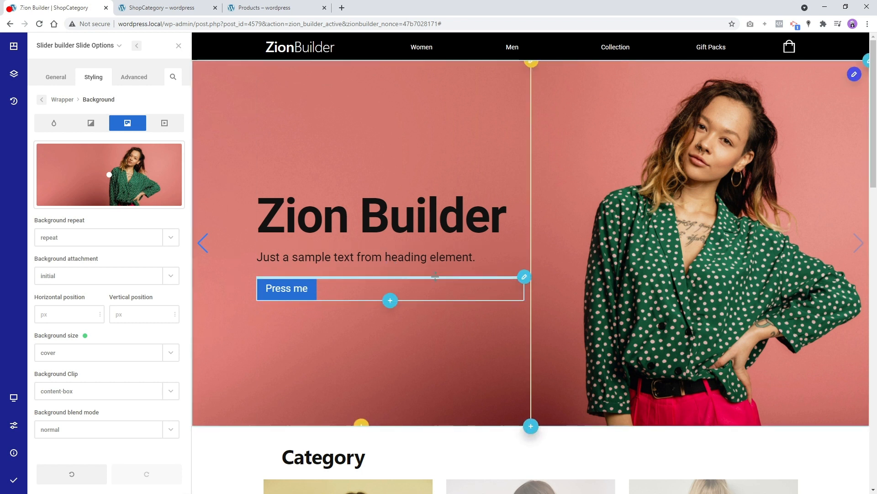
- Set the second slide's button background to the blouse's green, #1D6647, and lighten it to #419670
{"action": "key", "text": "F1"}
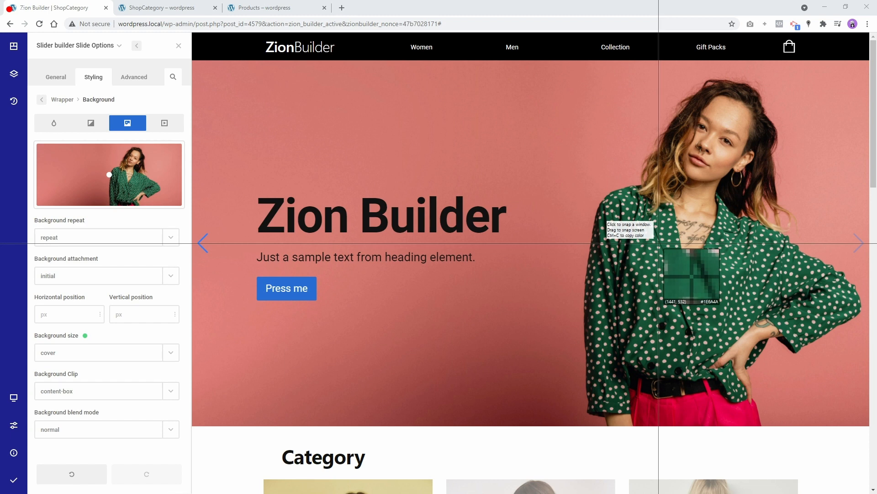
{"action": "key", "text": "Escape"}
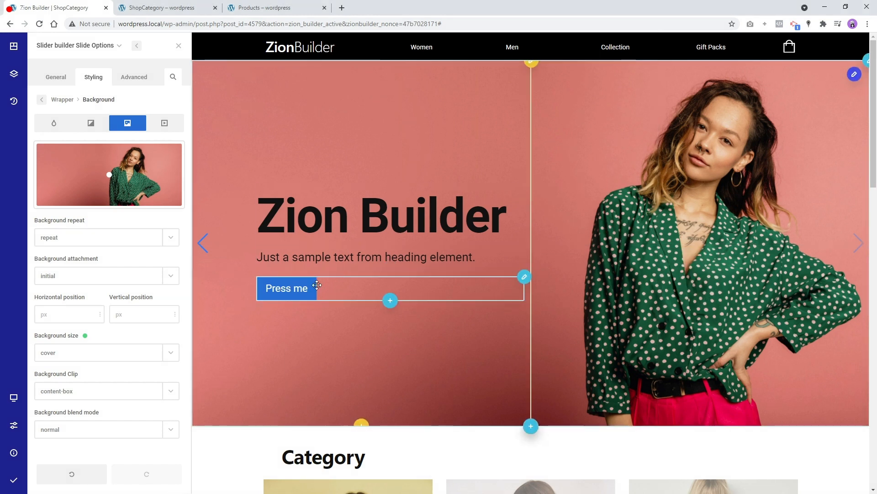
{"action": "right_click", "coordinate": [315, 285]}
{"action": "left_click", "coordinate": [340, 224]}
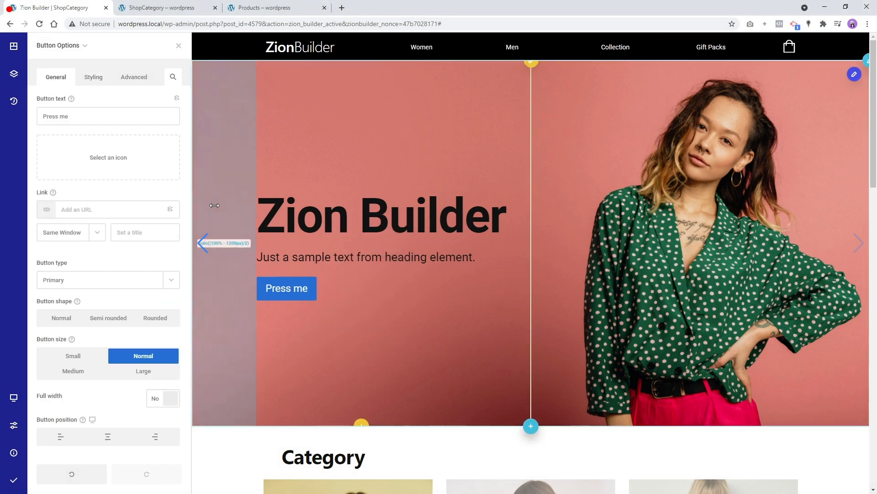
{"action": "left_click", "coordinate": [95, 76]}
{"action": "left_click", "coordinate": [121, 134]}
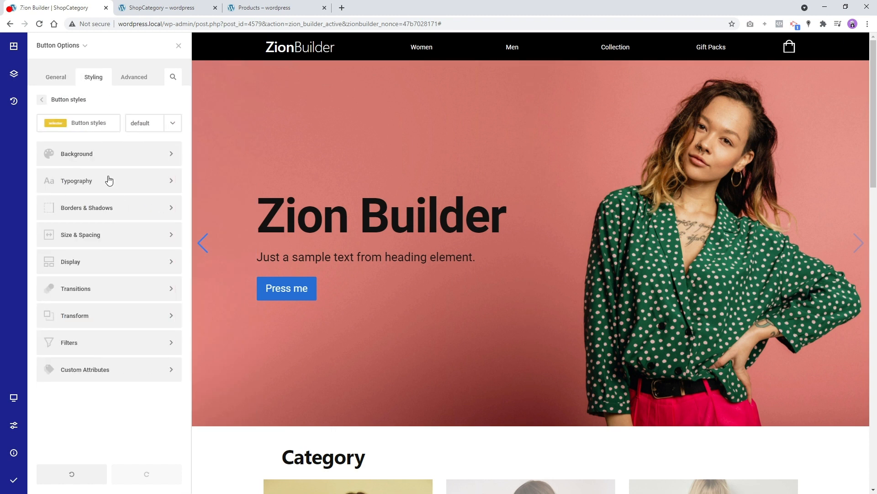
{"action": "left_click", "coordinate": [102, 161]}
{"action": "left_click", "coordinate": [131, 176]}
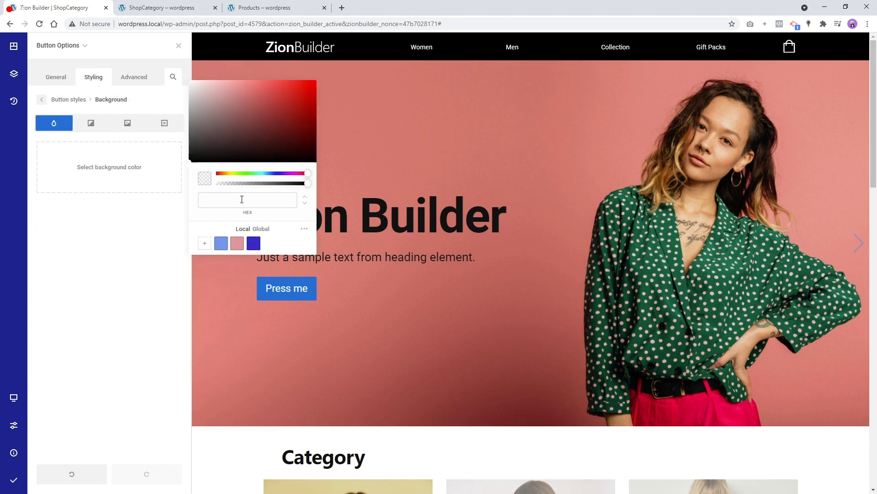
{"action": "type", "text": "#1D6647"}
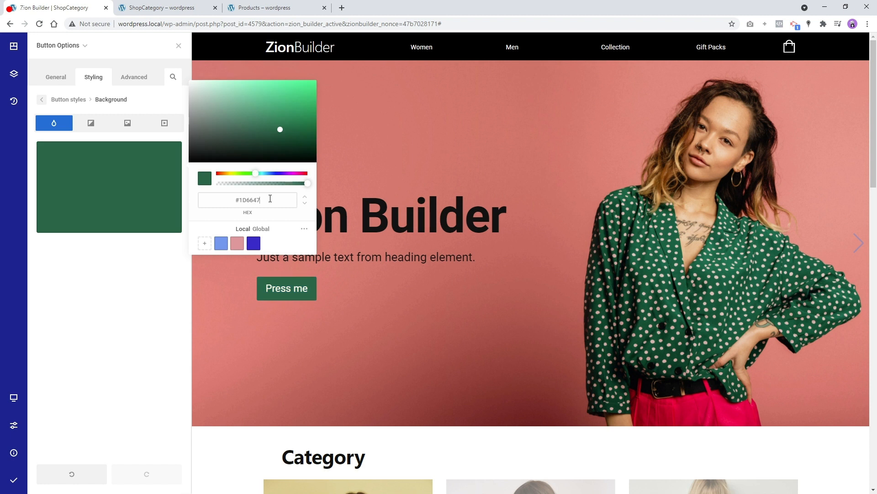
{"action": "left_click_drag", "start_coordinate": [280, 123], "coordinate": [262, 114]}
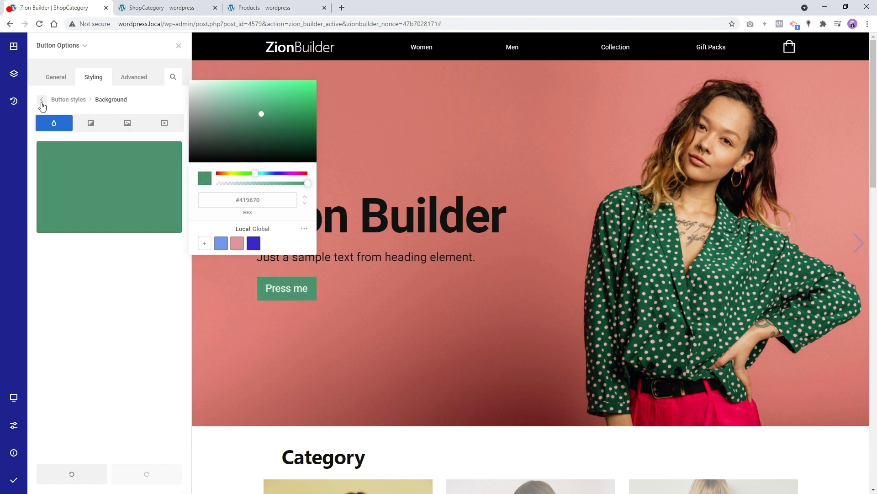
- Set the font size of the second slide's button to 18px and close its options
{"action": "left_click", "coordinate": [42, 100]}
{"action": "left_click", "coordinate": [98, 186]}
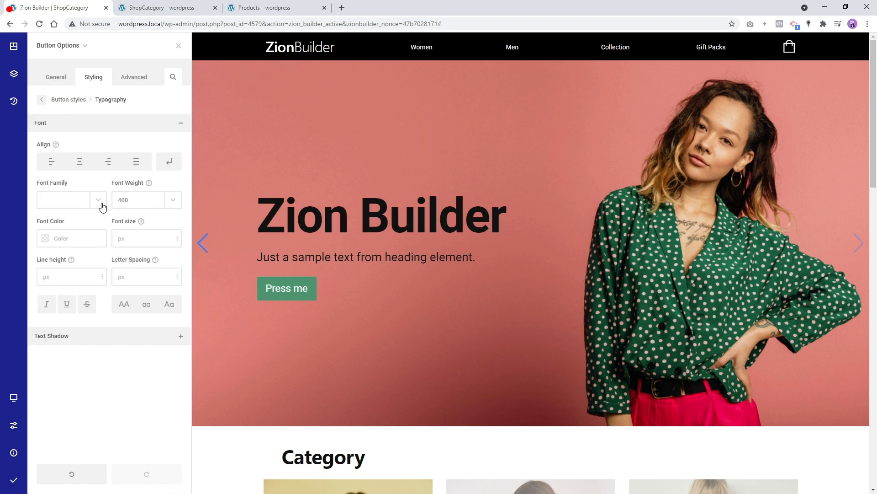
{"action": "type", "text": "18px"}
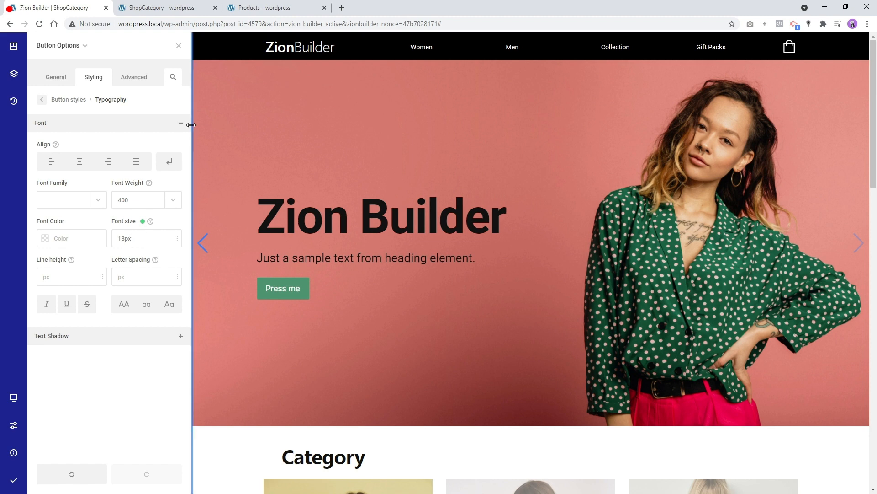
{"action": "left_click", "coordinate": [178, 45]}
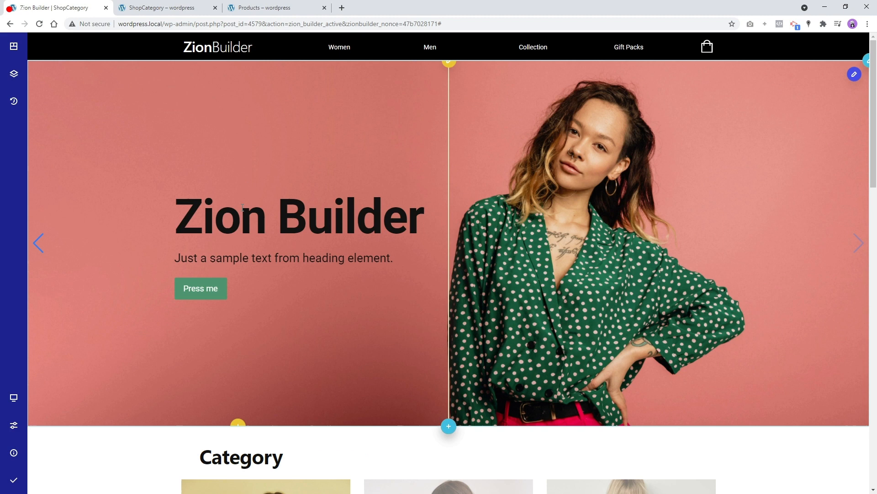
- Return to the first slide of the hero slider and save the page
{"action": "left_click", "coordinate": [38, 243]}
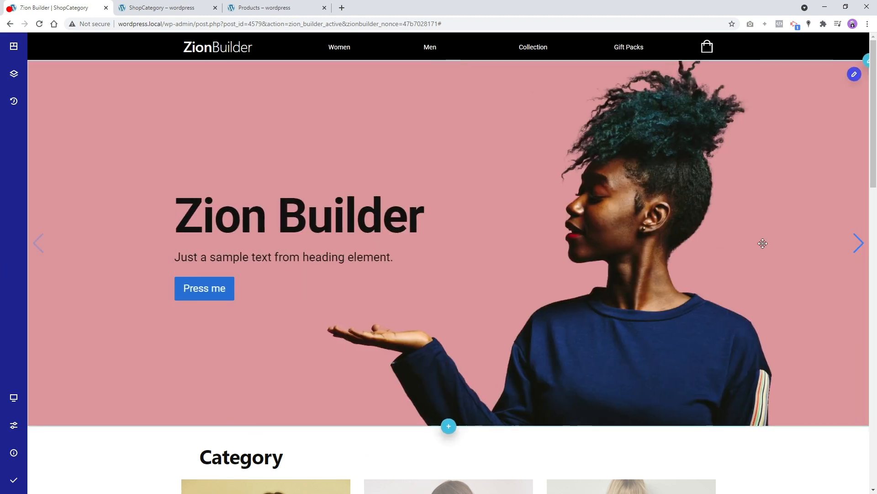
{"action": "mouse_move", "coordinate": [6, 484]}
{"action": "left_click", "coordinate": [43, 489]}
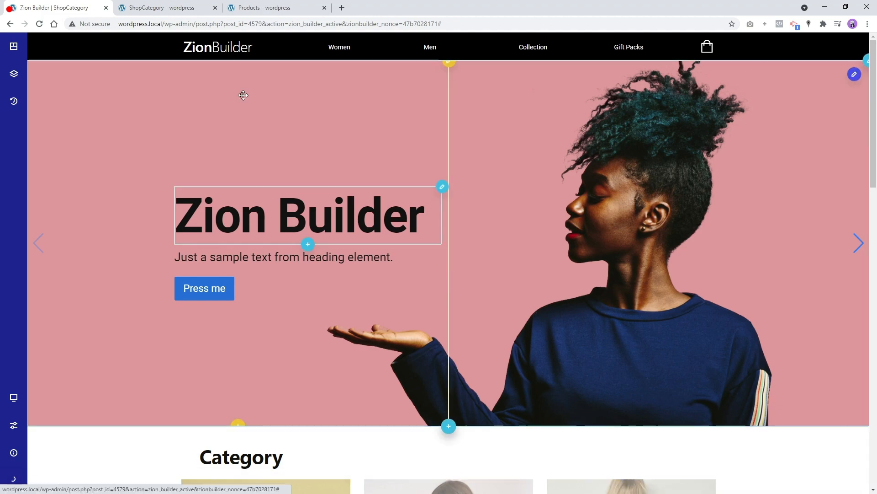
- Reload the published ShopCategory page and check both hero slides and their alignment with the product grid
{"action": "left_click", "coordinate": [162, 7]}
{"action": "right_click", "coordinate": [127, 142]}
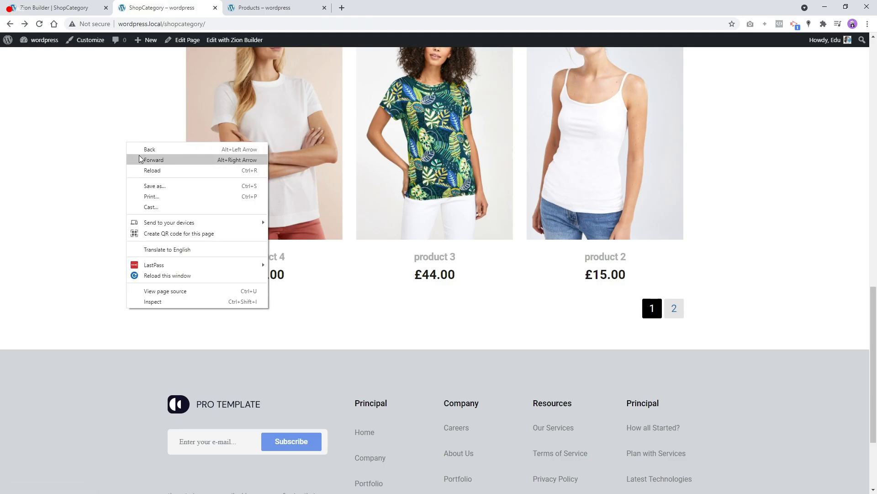
{"action": "left_click", "coordinate": [141, 172]}
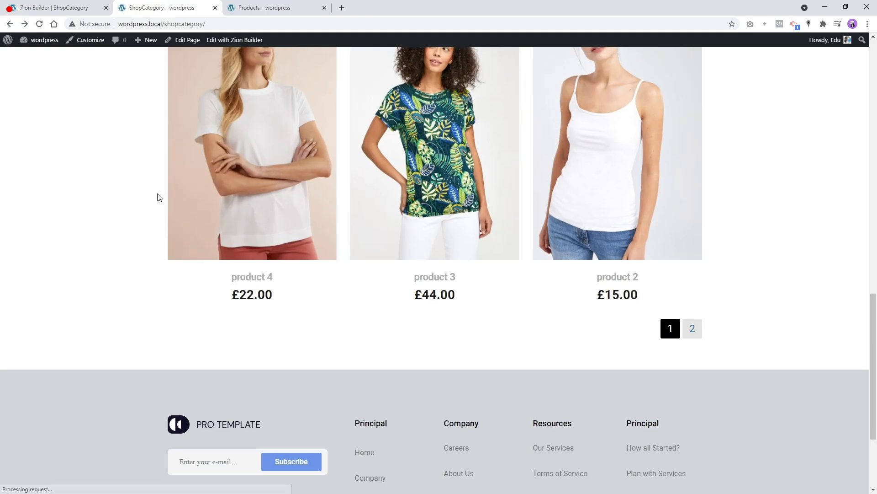
{"action": "scroll", "coordinate": [202, 155], "scroll_direction": "down", "scroll_amount": 6}
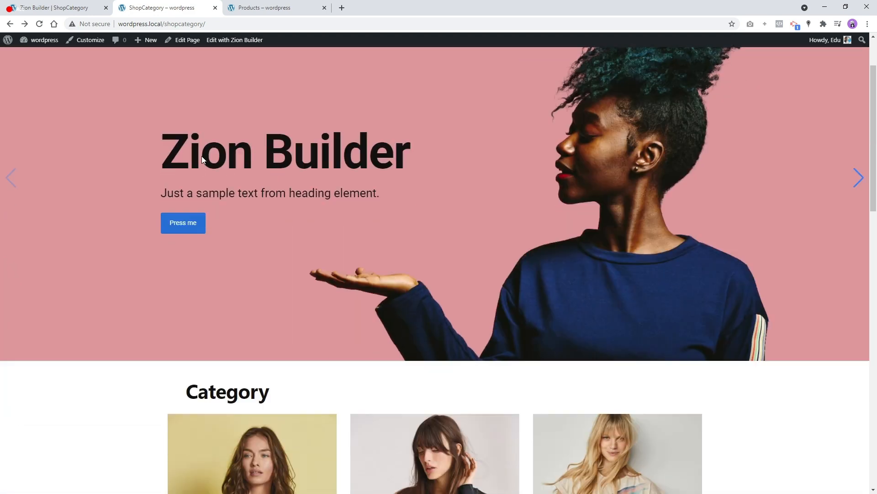
{"action": "scroll", "coordinate": [189, 199], "scroll_direction": "up", "scroll_amount": 4}
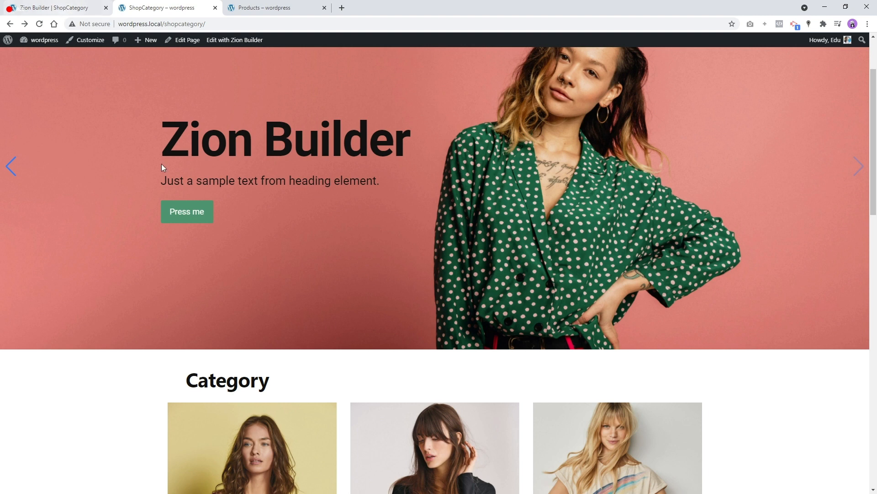
{"action": "scroll", "coordinate": [160, 184], "scroll_direction": "down", "scroll_amount": 7}
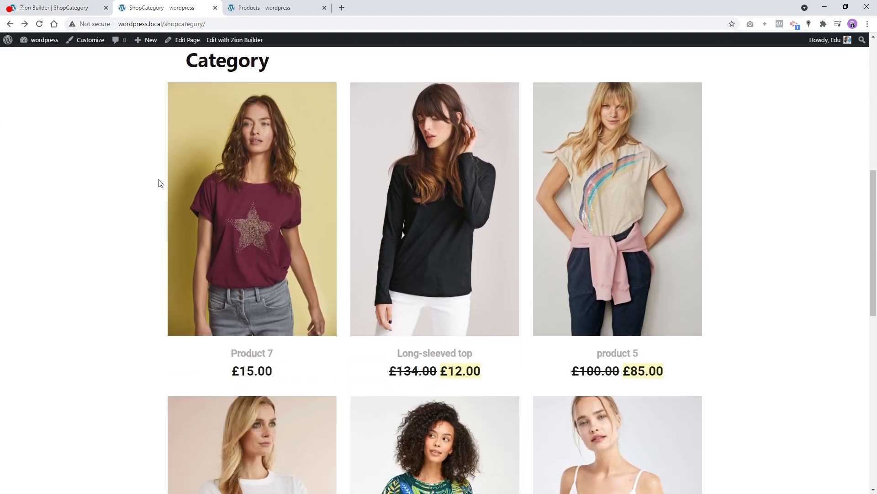
- Set the inner content width of the product grid's section to 1220px in the builder and close its options
{"action": "left_click", "coordinate": [68, 8]}
{"action": "scroll", "coordinate": [171, 209], "scroll_direction": "down", "scroll_amount": 4}
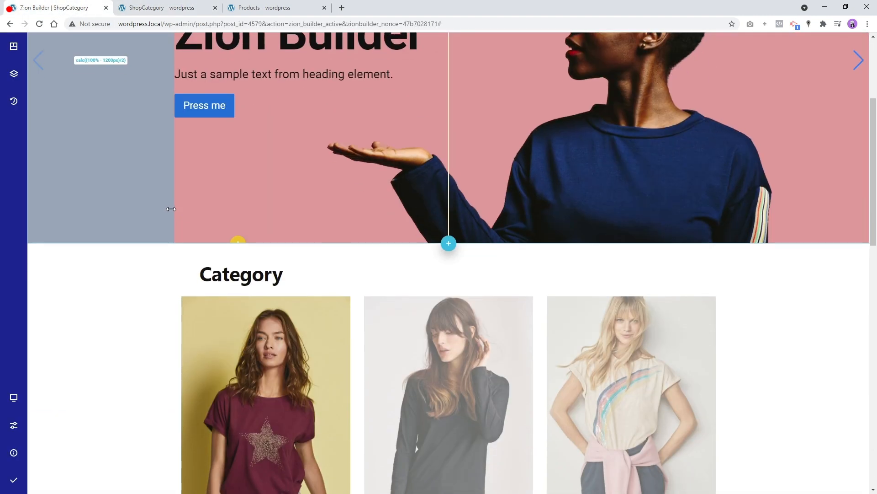
{"action": "scroll", "coordinate": [171, 209], "scroll_direction": "down", "scroll_amount": 2}
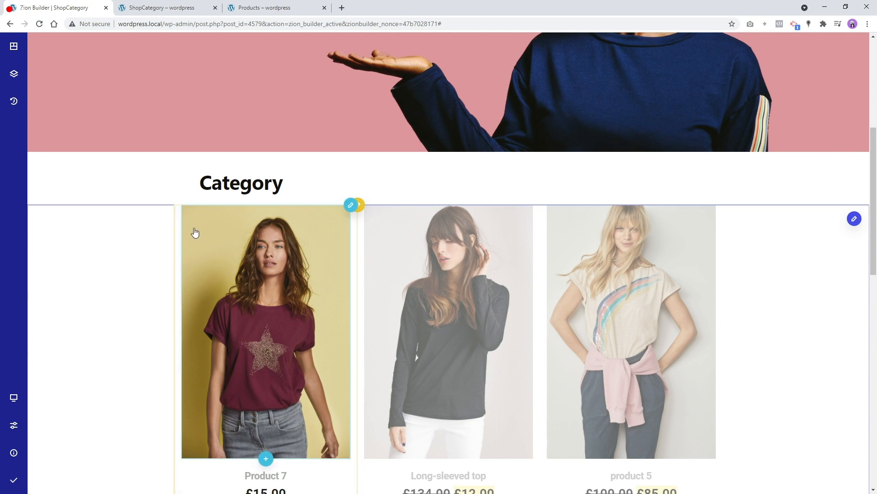
{"action": "right_click", "coordinate": [688, 206]}
{"action": "left_click", "coordinate": [715, 216]}
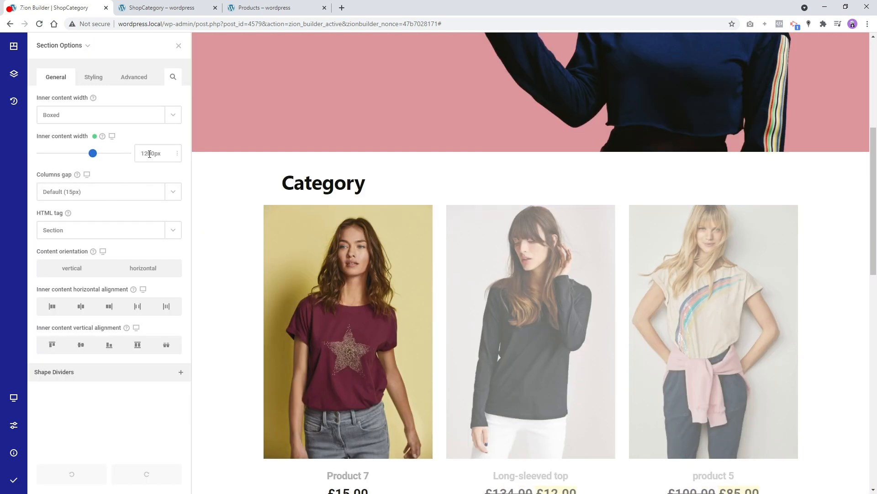
{"action": "key", "text": "BackSpace"}
{"action": "type", "text": "2"}
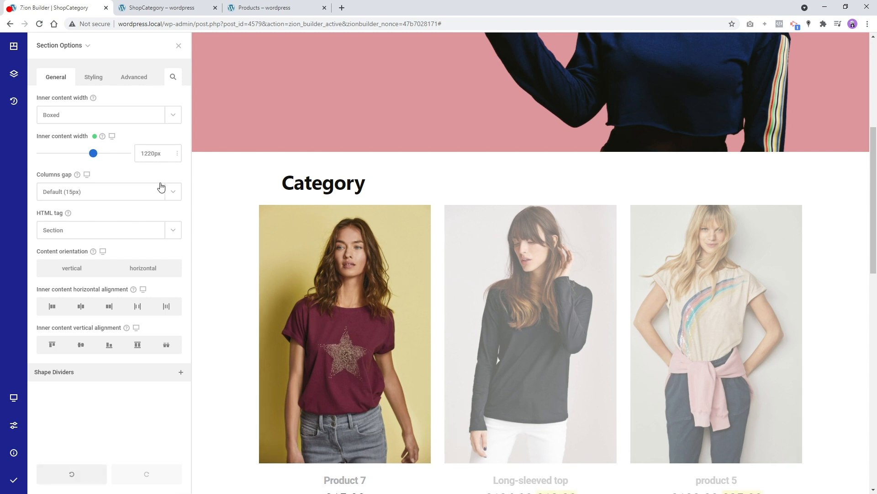
{"action": "left_click", "coordinate": [179, 47]}
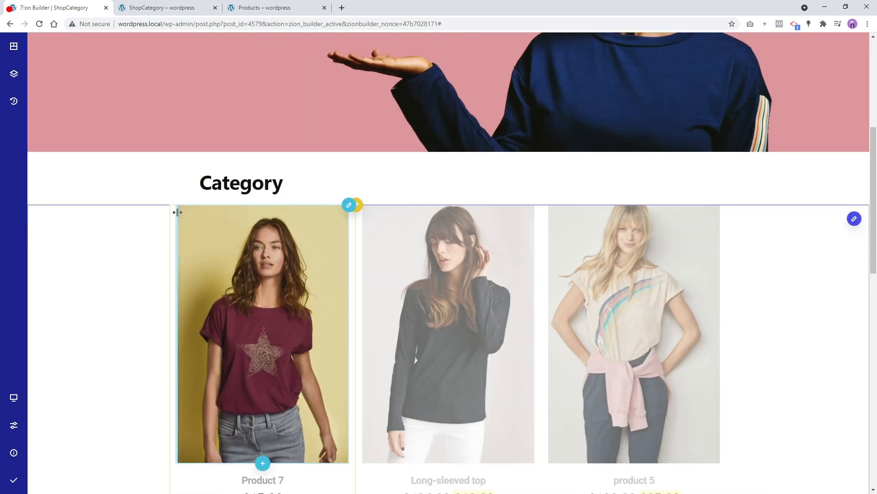
- Save the page and reload the published ShopCategory page to compare the product grid's edge with the slider text
{"action": "scroll", "coordinate": [177, 209], "scroll_direction": "up", "scroll_amount": 3}
{"action": "scroll", "coordinate": [107, 263], "scroll_direction": "down", "scroll_amount": 1}
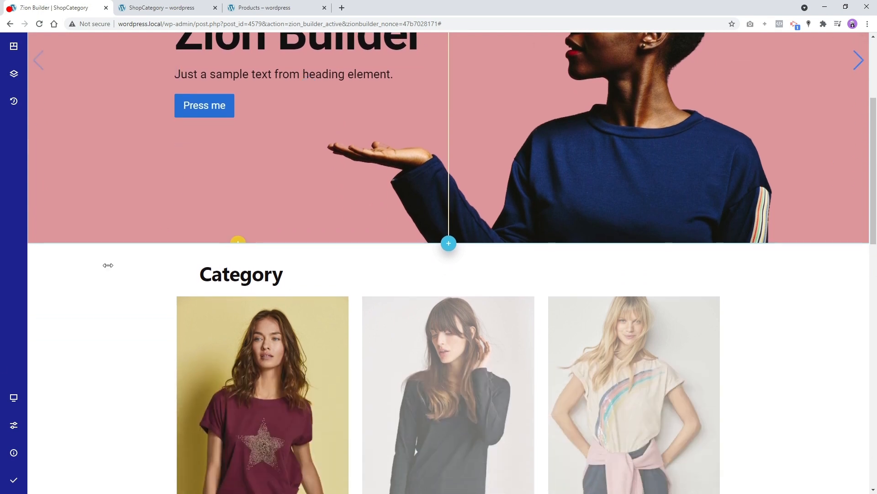
{"action": "left_click", "coordinate": [151, 7]}
{"action": "left_click", "coordinate": [39, 24]}
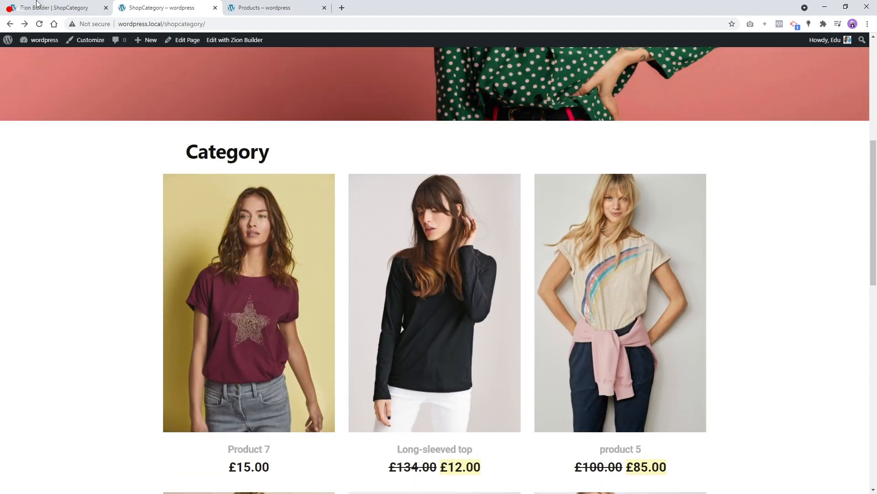
- Set the inner content width of the Category heading's section to 1225px in the builder and save the page
{"action": "left_click", "coordinate": [54, 8]}
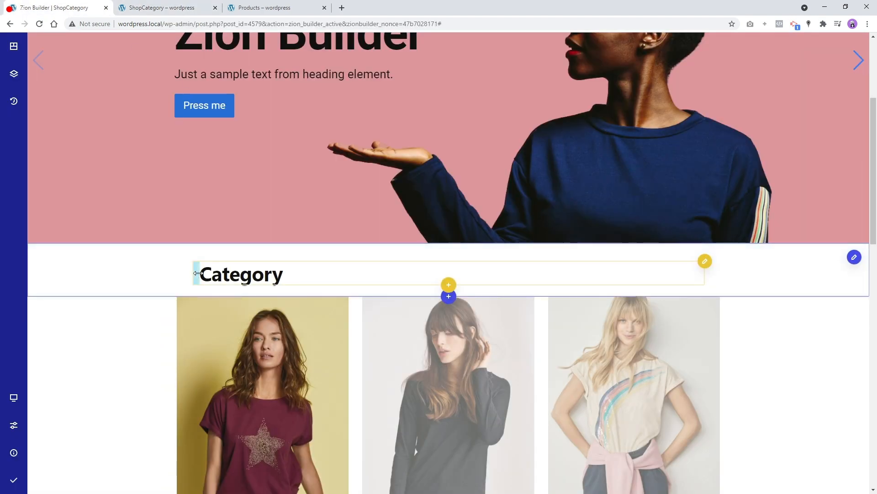
{"action": "right_click", "coordinate": [717, 275]}
{"action": "left_click", "coordinate": [664, 188]}
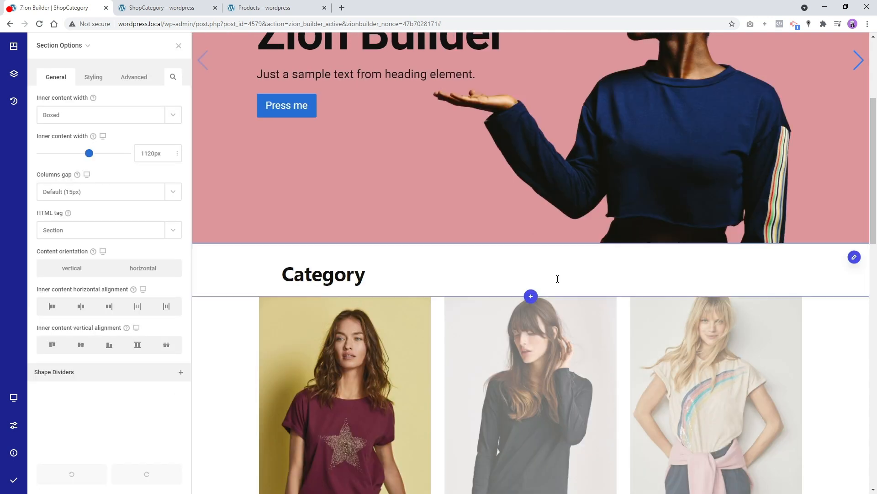
{"action": "left_click_drag", "start_coordinate": [97, 156], "coordinate": [95, 160]}
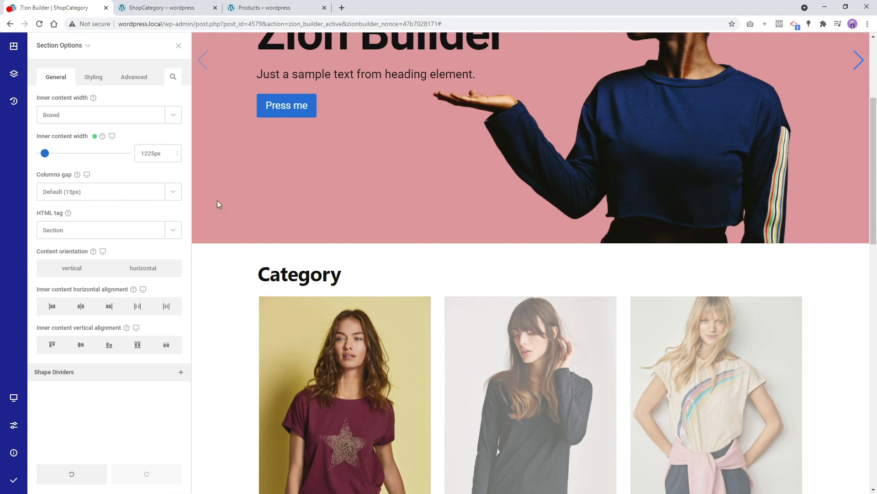
{"action": "left_click", "coordinate": [15, 457]}
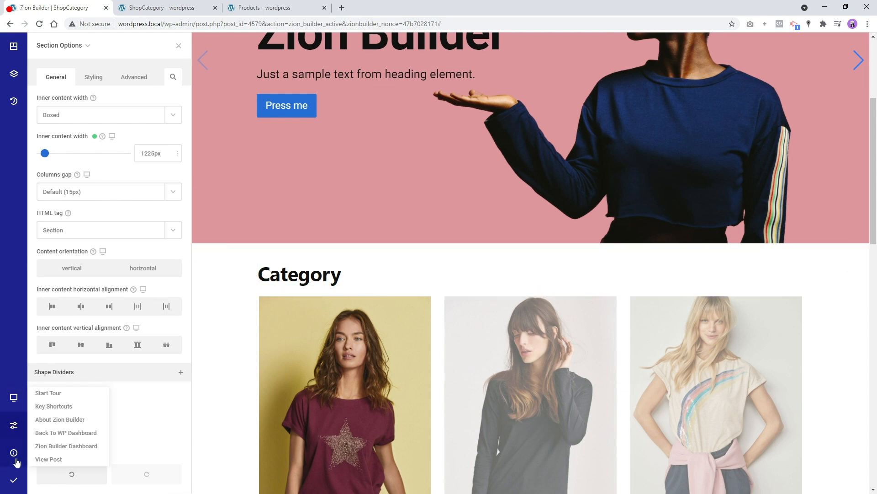
- Reload the published ShopCategory page and review the Category heading's alignment, both hero slides, the product grid and the footer
{"action": "left_click", "coordinate": [162, 8]}
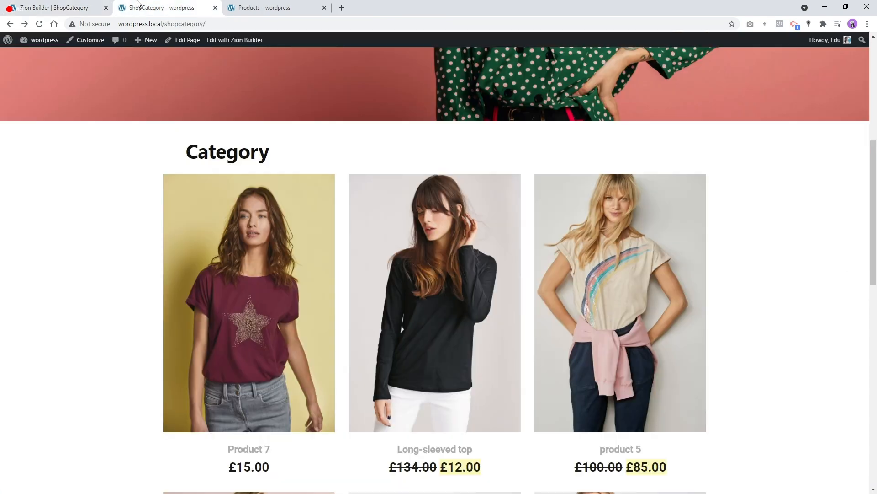
{"action": "left_click", "coordinate": [38, 24]}
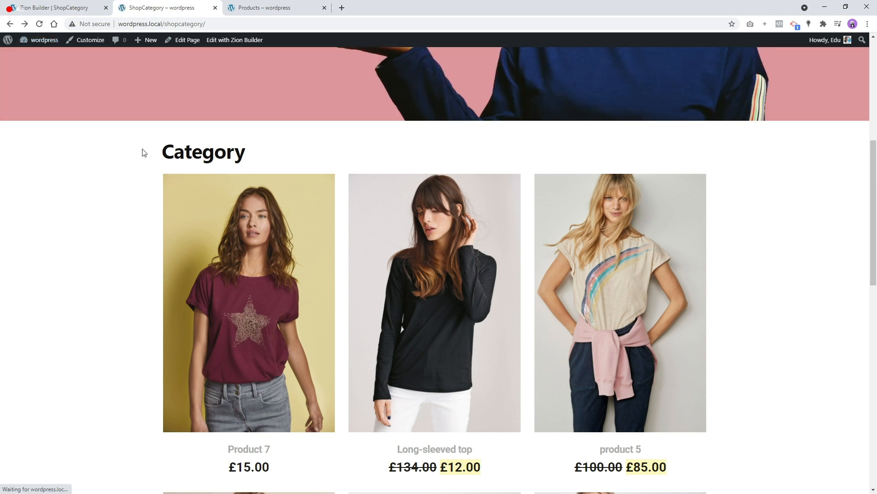
{"action": "scroll", "coordinate": [541, 180], "scroll_direction": "up", "scroll_amount": 7}
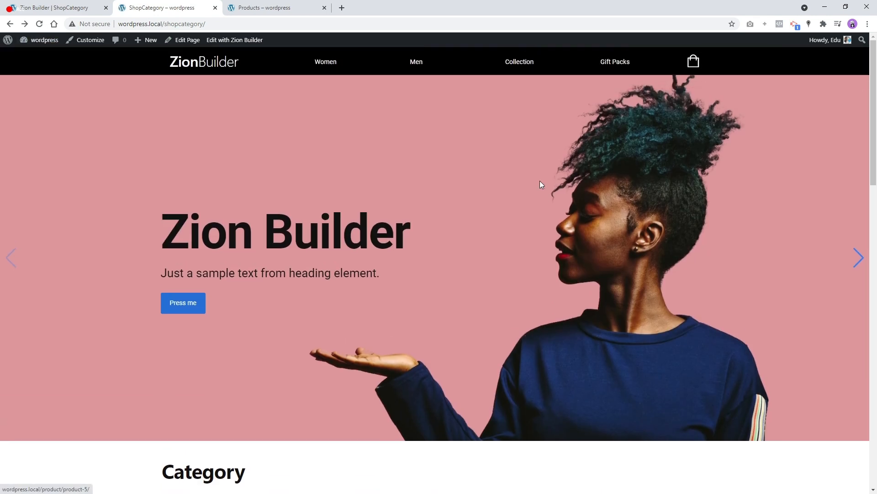
{"action": "scroll", "coordinate": [603, 186], "scroll_direction": "down", "scroll_amount": 4}
{"action": "scroll", "coordinate": [603, 187], "scroll_direction": "up", "scroll_amount": 4}
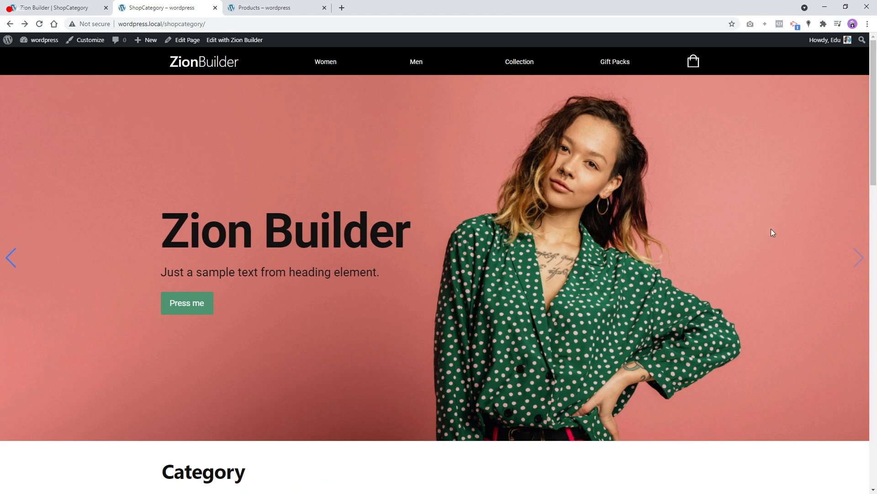
{"action": "left_click", "coordinate": [13, 259]}
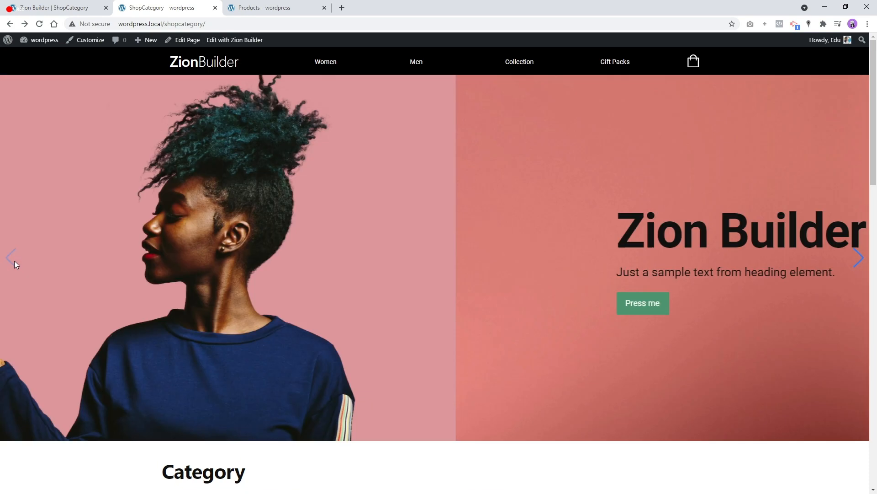
{"action": "scroll", "coordinate": [435, 241], "scroll_direction": "down", "scroll_amount": 20}
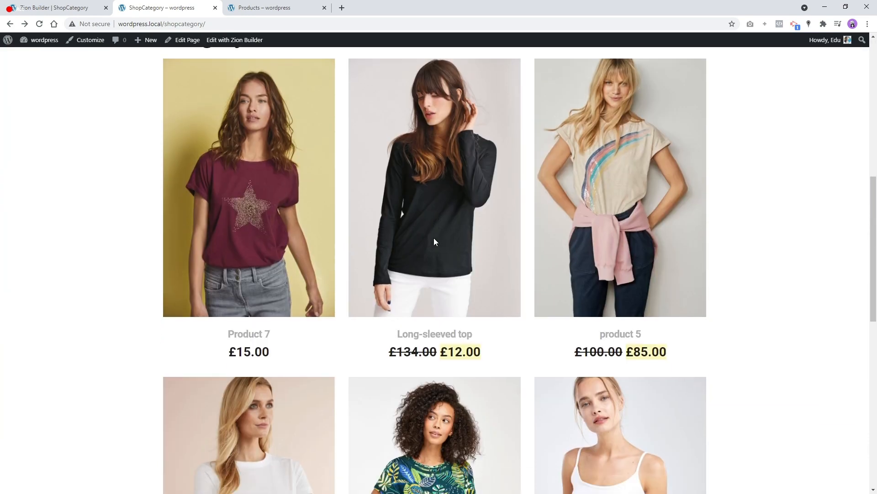
{"action": "scroll", "coordinate": [434, 237], "scroll_direction": "up", "scroll_amount": 20}
{"action": "scroll", "coordinate": [436, 239], "scroll_direction": "down", "scroll_amount": 20}
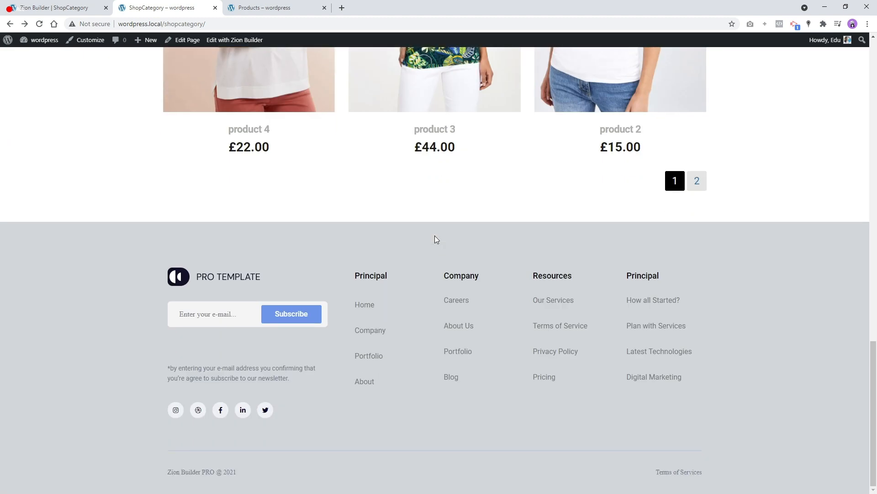
- Test the product pagination by opening page 2 of the shop and returning to page 1
{"action": "left_click", "coordinate": [696, 183]}
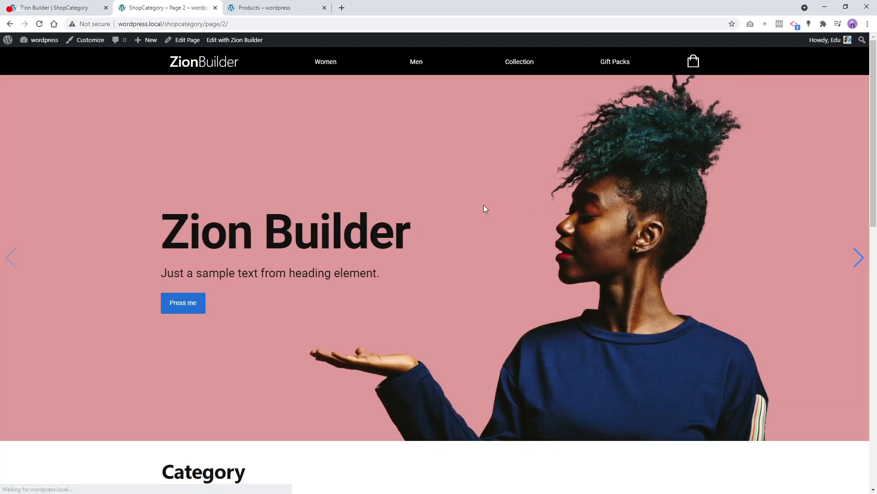
{"action": "scroll", "coordinate": [453, 233], "scroll_direction": "down", "scroll_amount": 10}
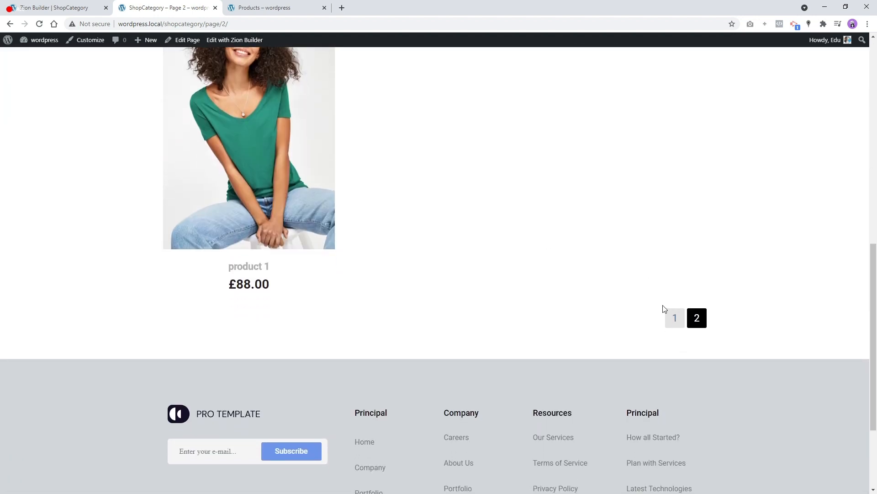
{"action": "left_click", "coordinate": [674, 317]}
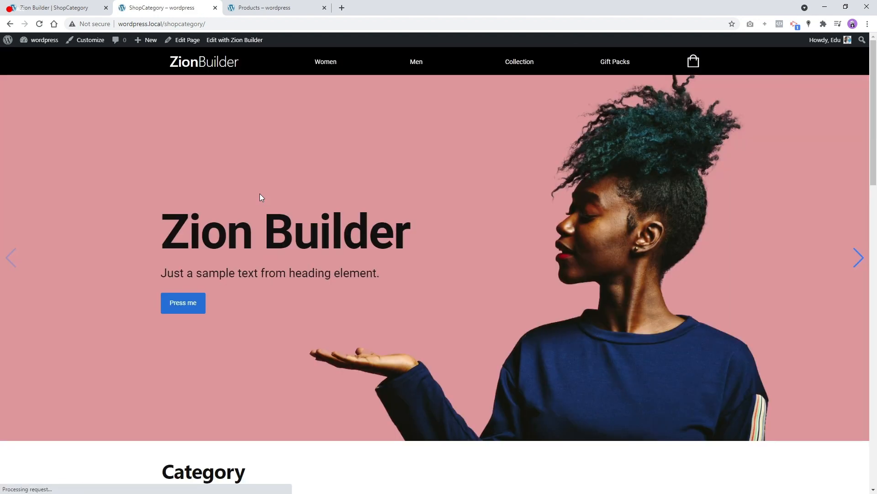
- Open the Long-sleeved top product from the grid and review its default page layout, including the suggested and related products
{"action": "scroll", "coordinate": [237, 211], "scroll_direction": "down", "scroll_amount": 9}
{"action": "left_click", "coordinate": [423, 172]}
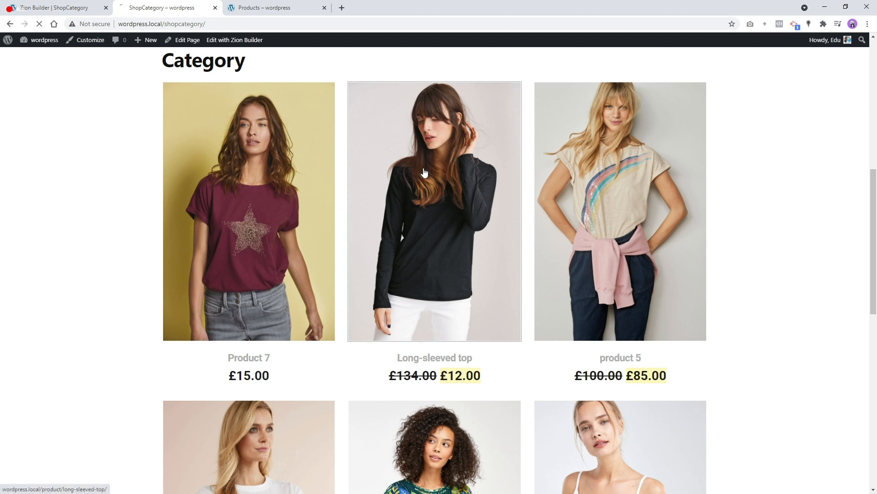
{"action": "scroll", "coordinate": [278, 190], "scroll_direction": "down", "scroll_amount": 4}
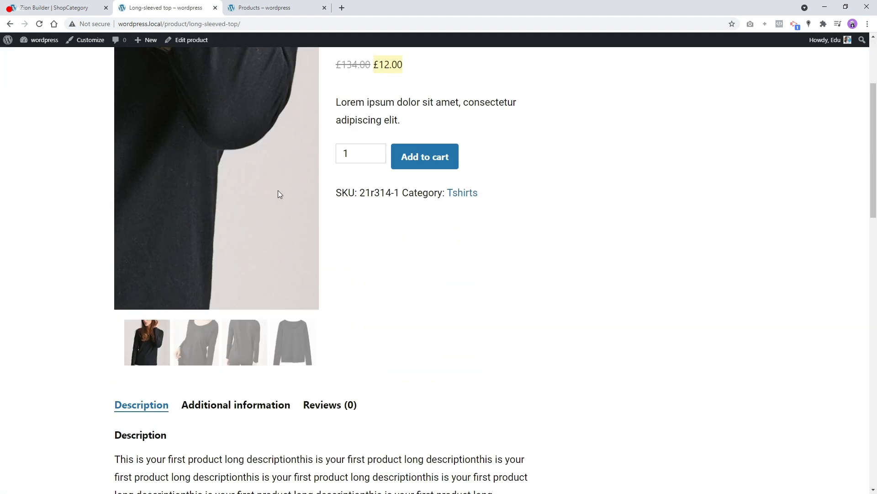
{"action": "scroll", "coordinate": [265, 230], "scroll_direction": "down", "scroll_amount": 20}
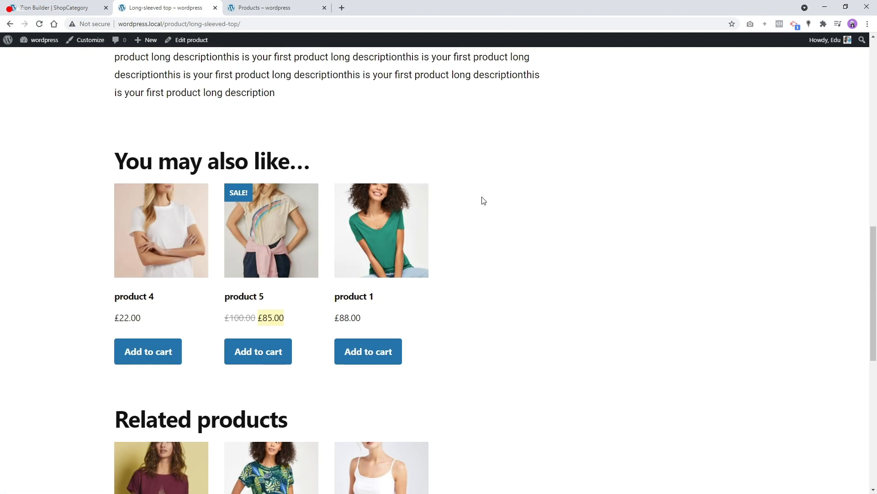
{"action": "scroll", "coordinate": [486, 200], "scroll_direction": "up", "scroll_amount": 20}
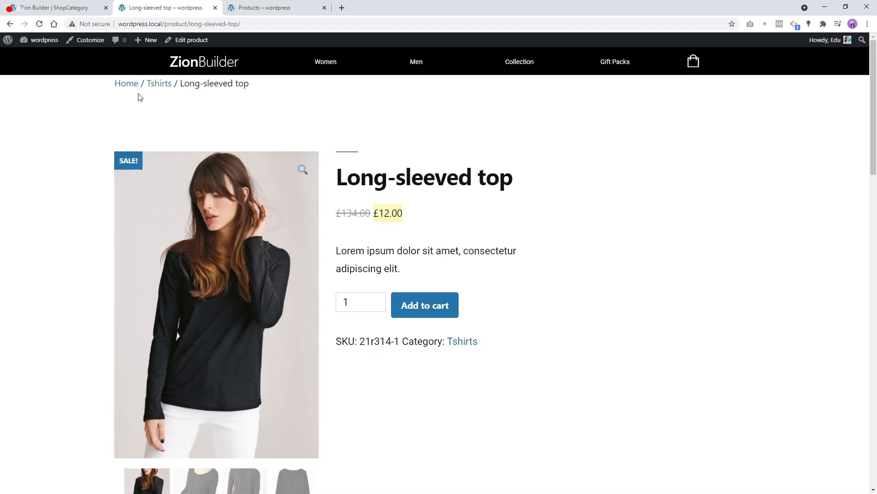
- Close the section options in the builder, look over the finished shop page, and return to the Long-sleeved top page
{"action": "left_click", "coordinate": [48, 8]}
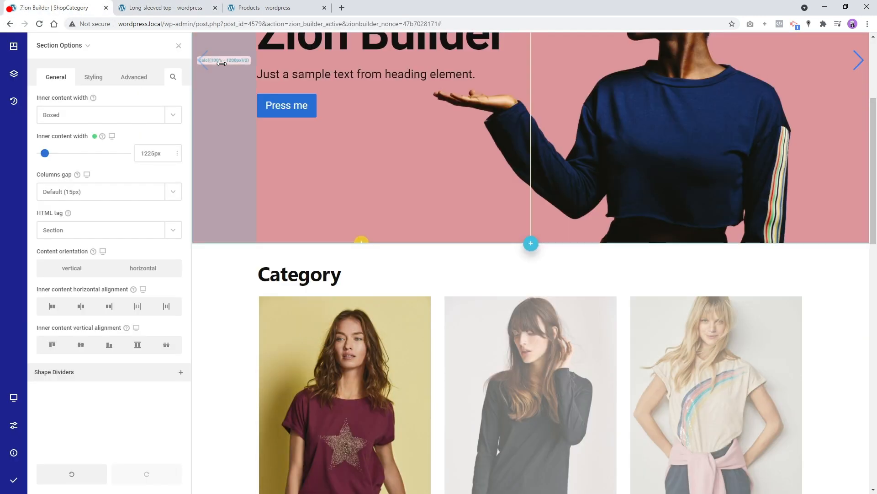
{"action": "left_click", "coordinate": [179, 45]}
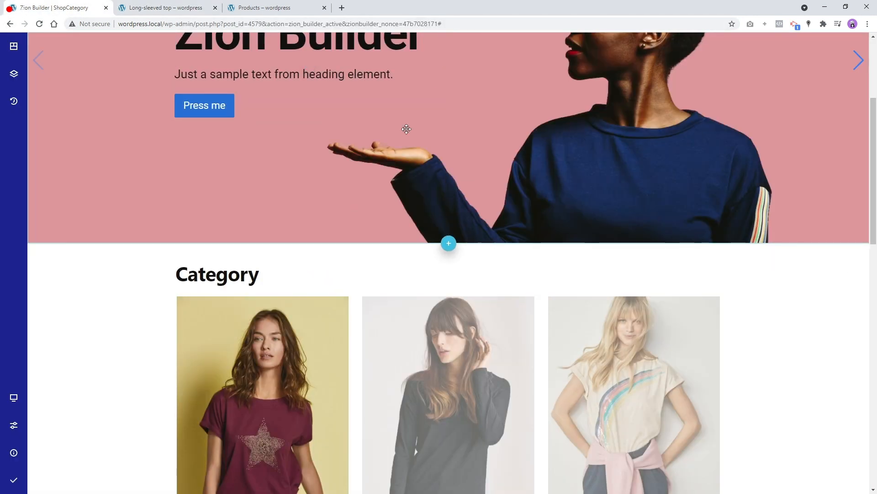
{"action": "scroll", "coordinate": [551, 390], "scroll_direction": "up", "scroll_amount": 4}
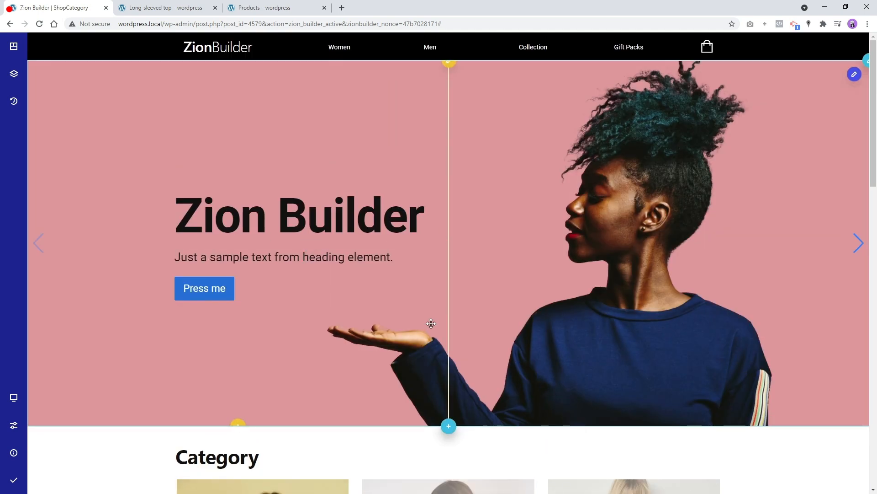
{"action": "scroll", "coordinate": [434, 315], "scroll_direction": "down", "scroll_amount": 5}
{"action": "scroll", "coordinate": [434, 311], "scroll_direction": "up", "scroll_amount": 5}
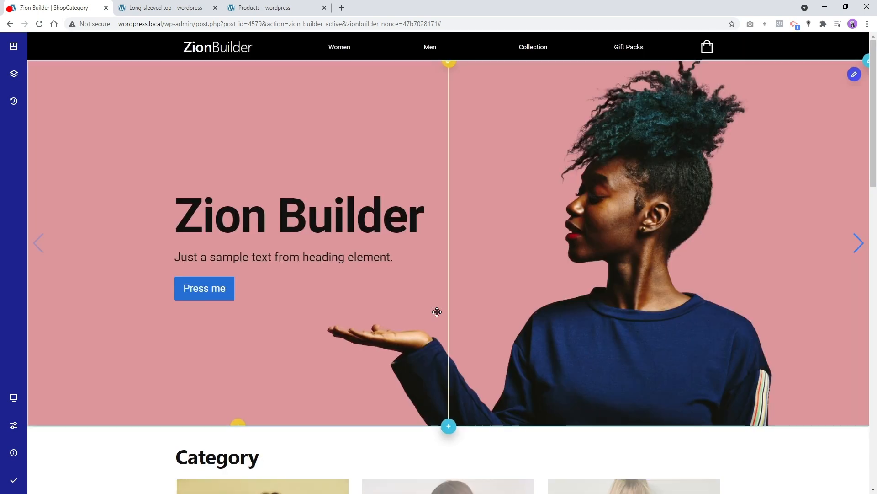
{"action": "left_click", "coordinate": [170, 9]}
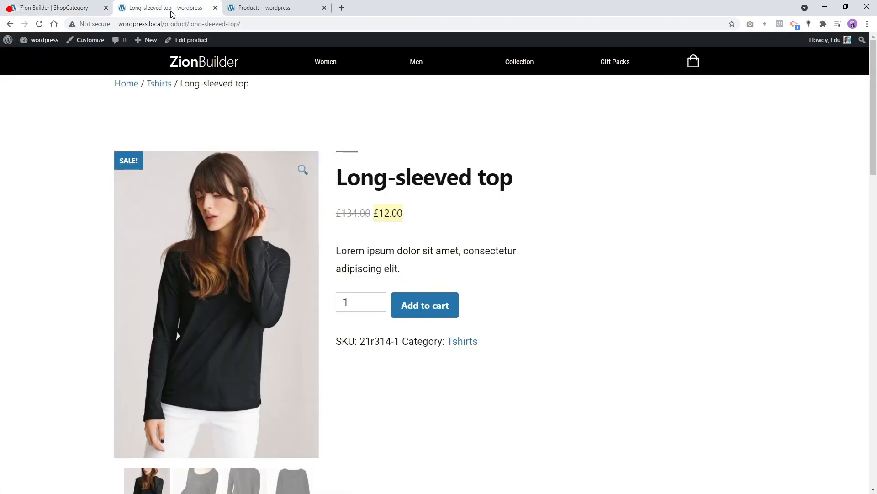
- Look over the default shop listing, return to the ShopCategory builder, and save and publish the page
{"action": "left_click", "coordinate": [206, 68]}
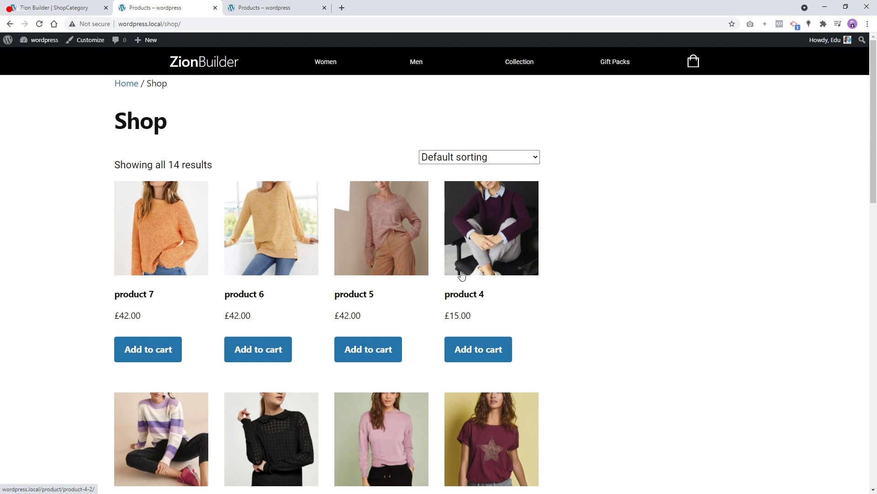
{"action": "left_click", "coordinate": [73, 7]}
{"action": "mouse_move", "coordinate": [15, 481]}
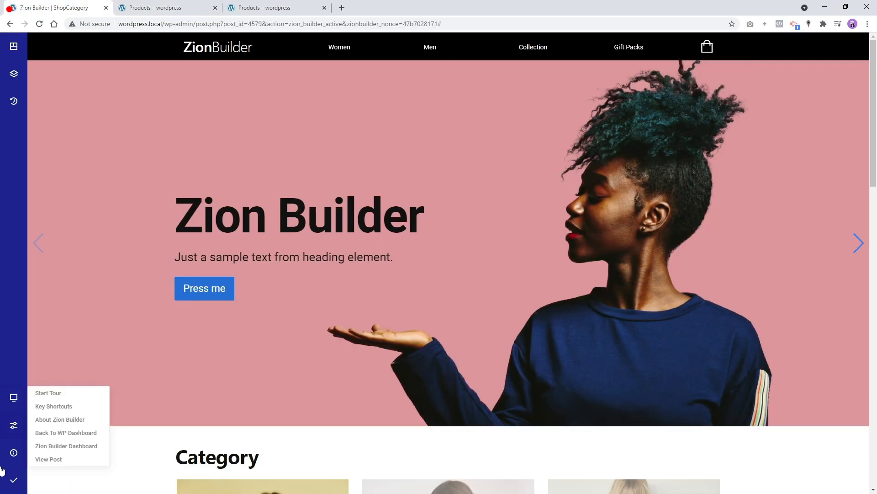
{"action": "left_click", "coordinate": [49, 485]}
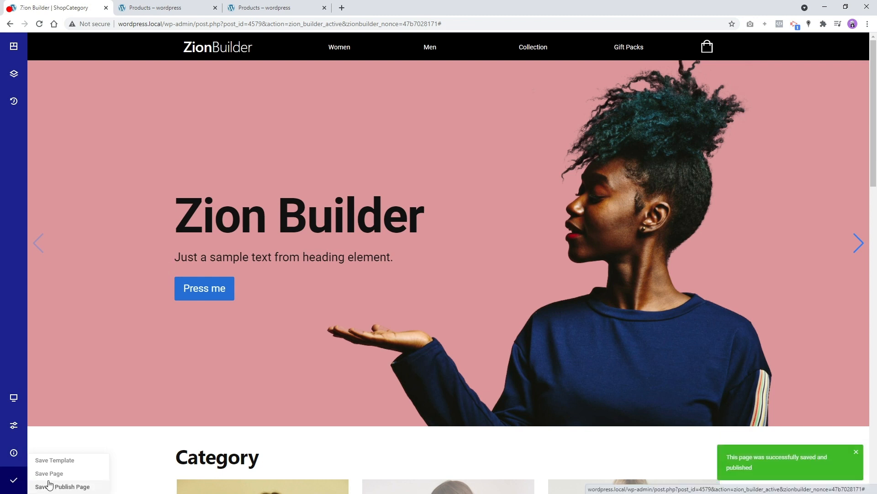
- Save the ShopCategory page to the library as a template titled "shoppage"
{"action": "left_click", "coordinate": [55, 460]}
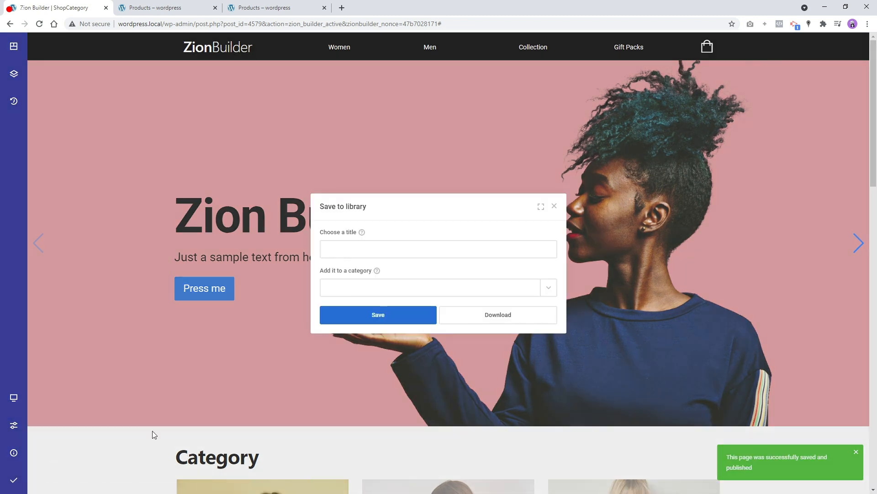
{"action": "type", "text": "category"}
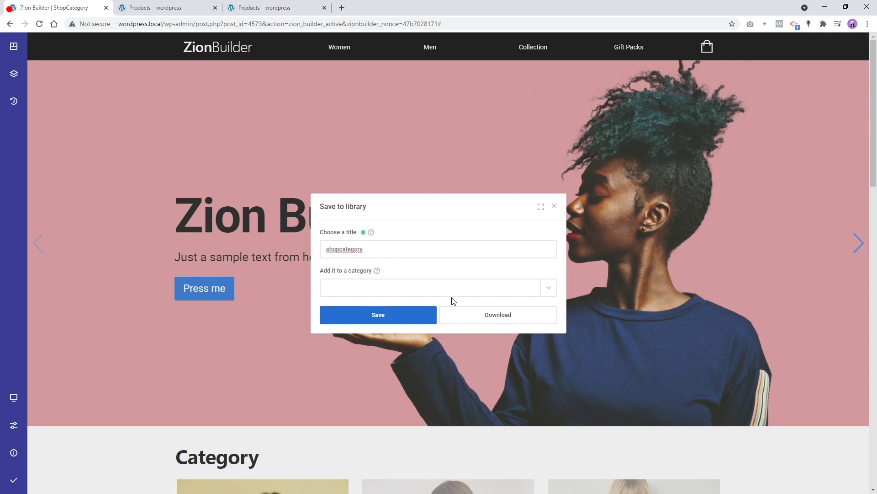
{"action": "key", "text": "BackSpace"}
{"action": "key", "text": "BackSpace"}
{"action": "key", "text": "BackSpace"}
{"action": "key", "text": "BackSpace"}
{"action": "key", "text": "BackSpace"}
{"action": "key", "text": "BackSpace"}
{"action": "key", "text": "BackSpace"}
{"action": "key", "text": "BackSpace"}
{"action": "type", "text": "p"}
{"action": "left_click", "coordinate": [413, 322]}
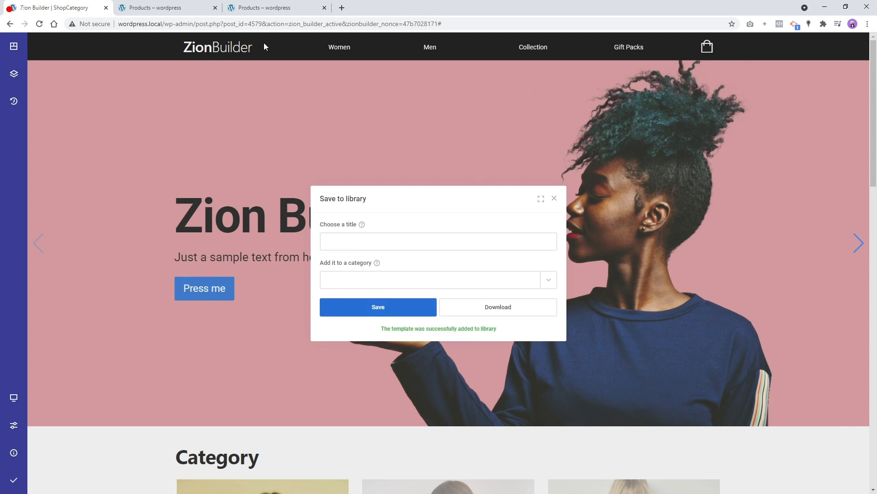
- Go from the shop listing to the WordPress dashboard and open Zion Builder's Theme Builder
{"action": "left_click", "coordinate": [163, 4]}
{"action": "left_click", "coordinate": [259, 10]}
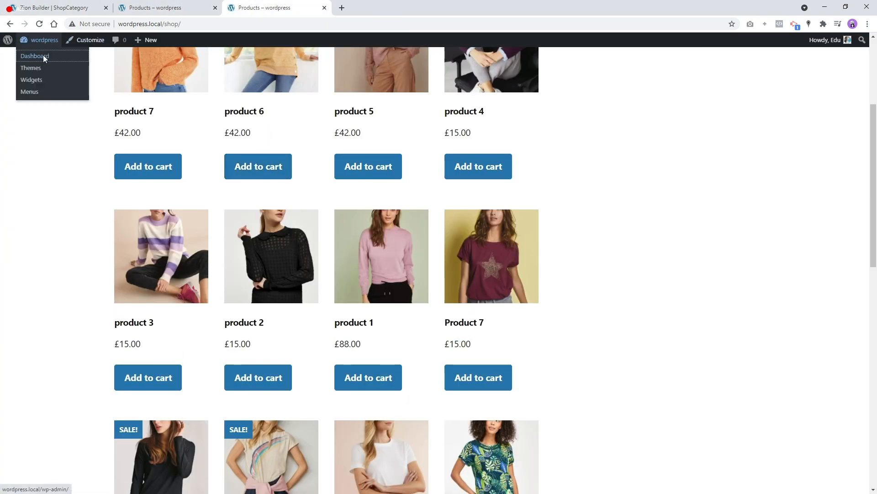
{"action": "left_click", "coordinate": [44, 57]}
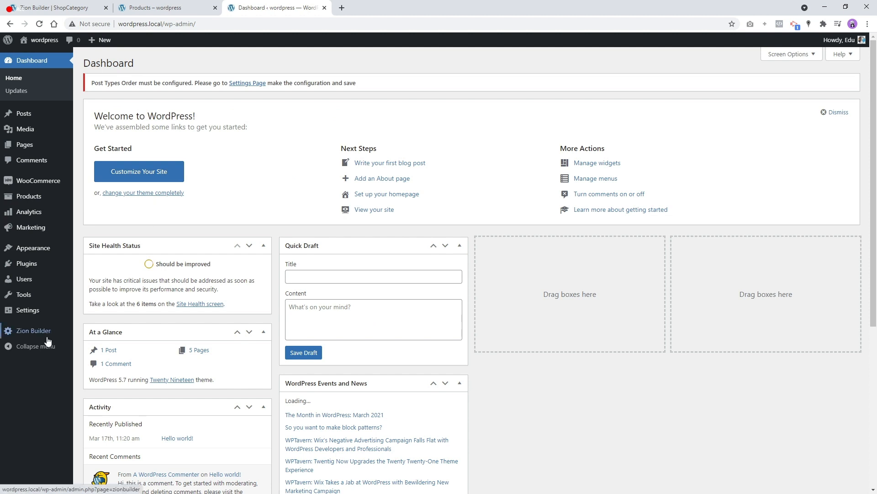
{"action": "mouse_move", "coordinate": [47, 341]}
{"action": "left_click", "coordinate": [91, 347]}
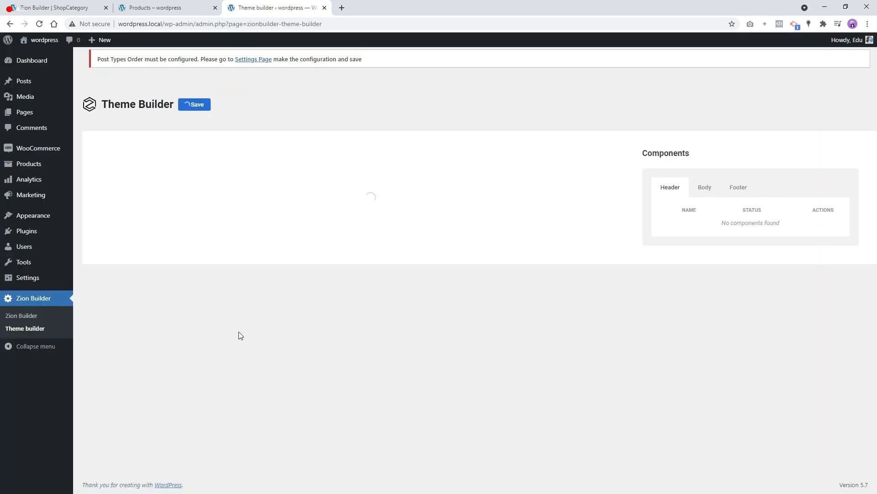
- Add a theme template titled "Shop Page" and assign it to the Products archive page
{"action": "left_click", "coordinate": [530, 157]}
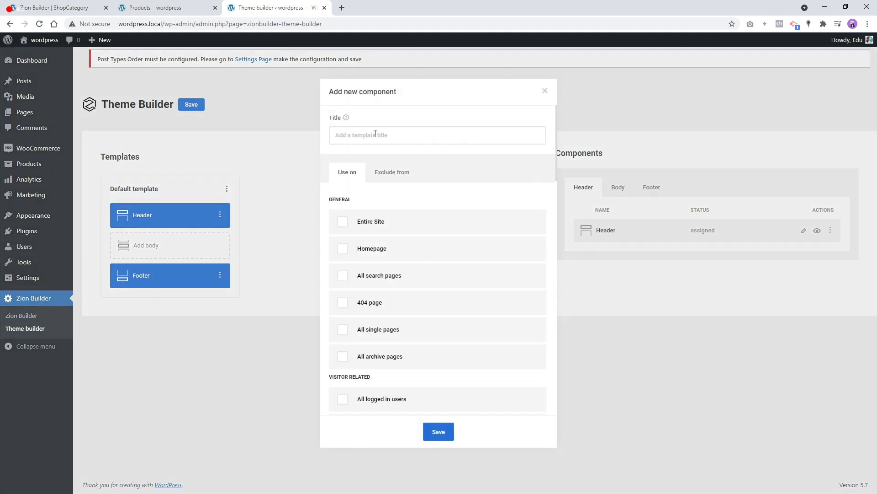
{"action": "type", "text": "Shop Page"}
{"action": "scroll", "coordinate": [354, 333], "scroll_direction": "down", "scroll_amount": 10}
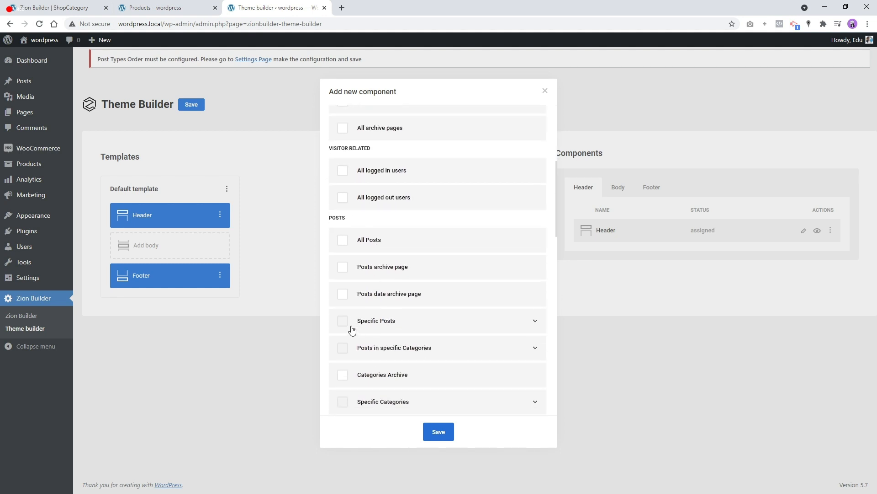
{"action": "scroll", "coordinate": [342, 333], "scroll_direction": "down", "scroll_amount": 4}
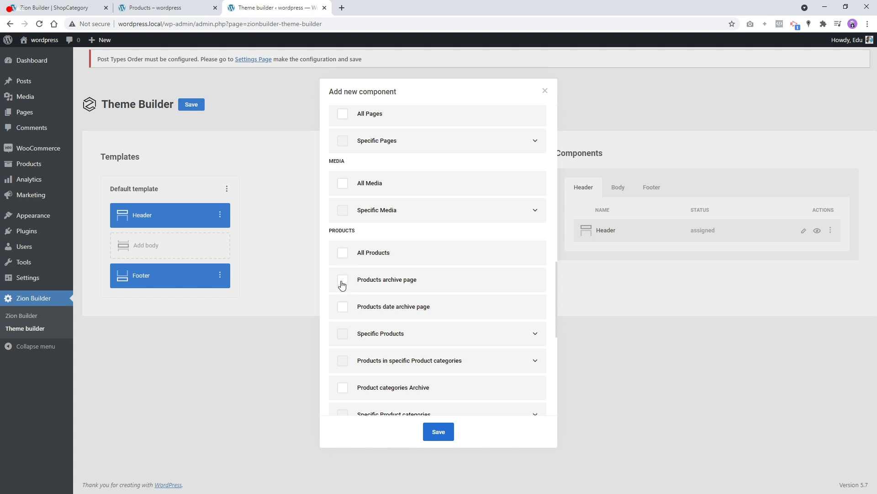
{"action": "left_click", "coordinate": [438, 433]}
- Add a new body component to the Shop Page template and open it for editing
{"action": "left_click", "coordinate": [349, 248]}
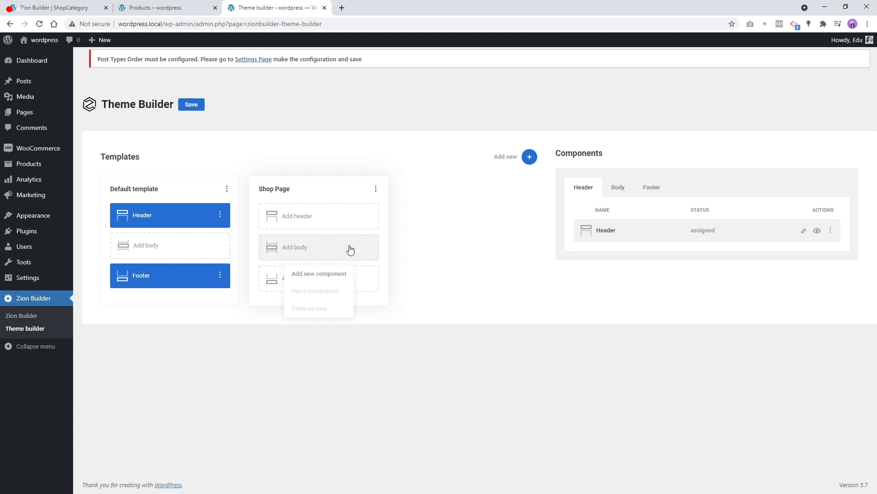
{"action": "left_click", "coordinate": [337, 275]}
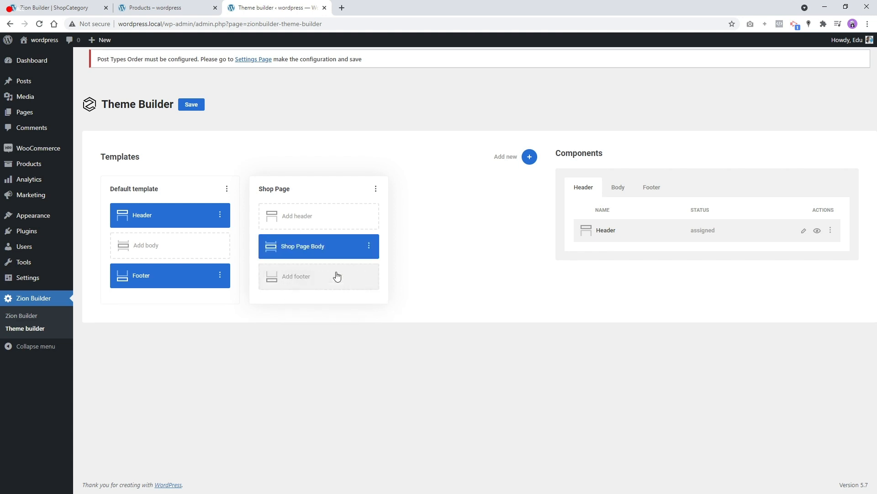
{"action": "left_click", "coordinate": [369, 246]}
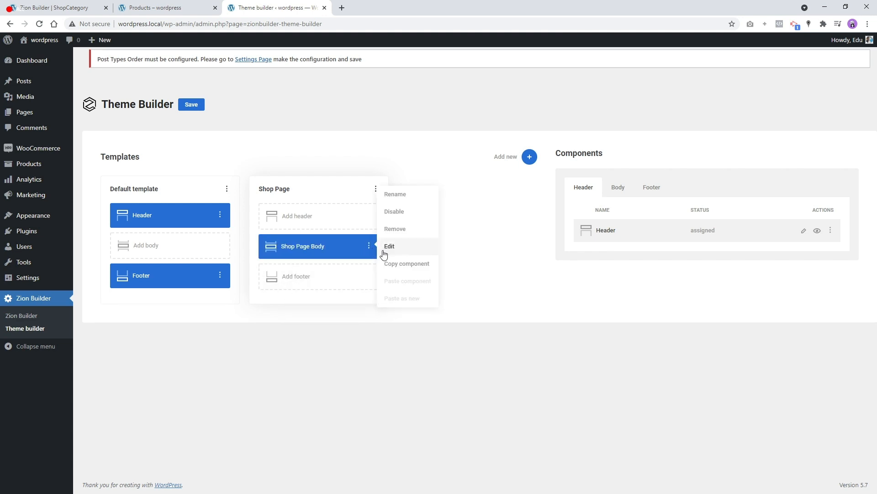
{"action": "left_click", "coordinate": [389, 252]}
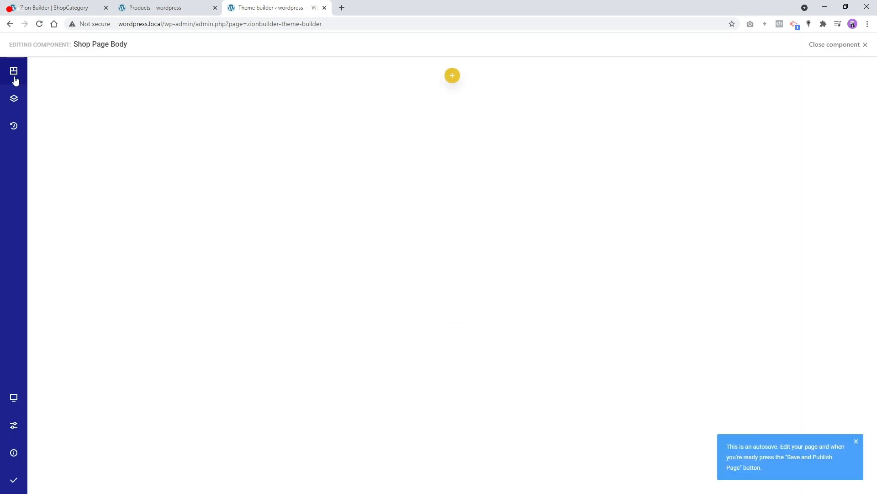
- Insert the "shoppage" template from the local library into the Shop Page Body and check its hero, heading and product grid
{"action": "left_click", "coordinate": [13, 99]}
{"action": "left_click", "coordinate": [395, 115]}
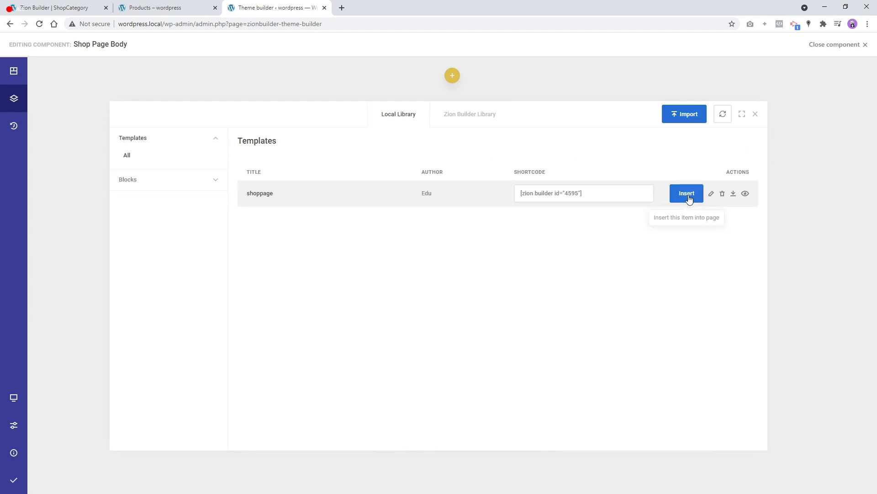
{"action": "left_click", "coordinate": [688, 196]}
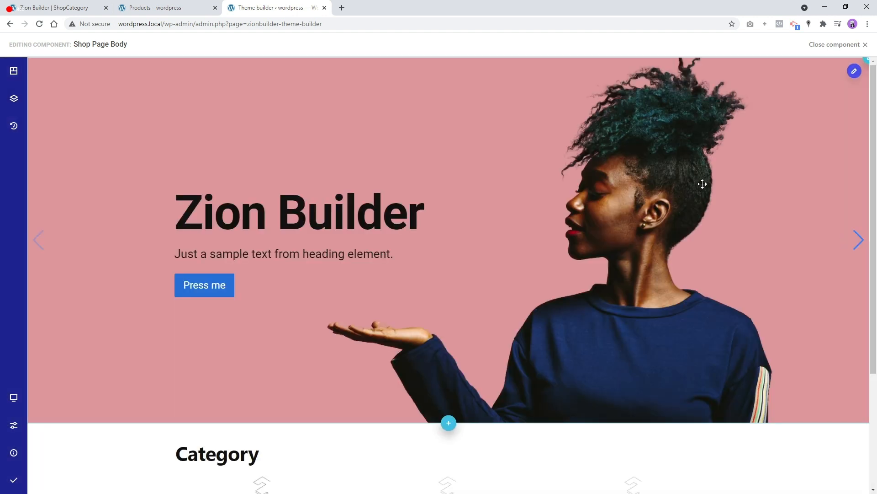
{"action": "scroll", "coordinate": [595, 263], "scroll_direction": "down", "scroll_amount": 4}
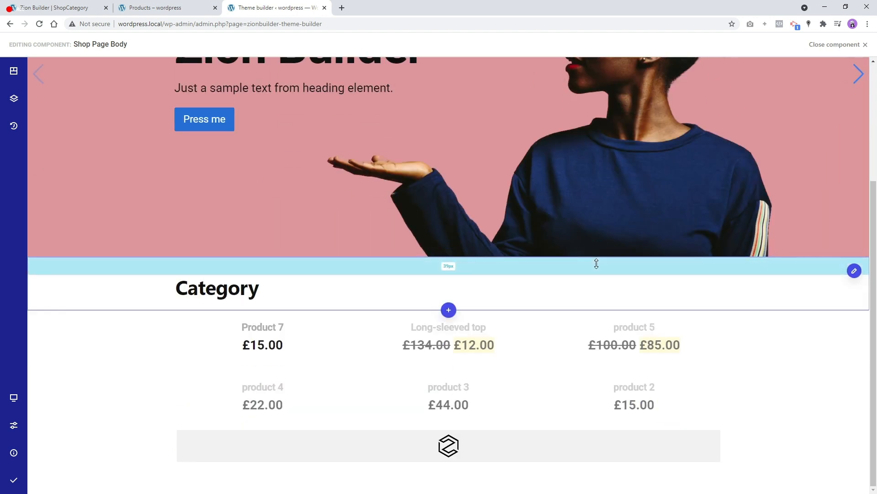
{"action": "scroll", "coordinate": [427, 390], "scroll_direction": "down", "scroll_amount": 1}
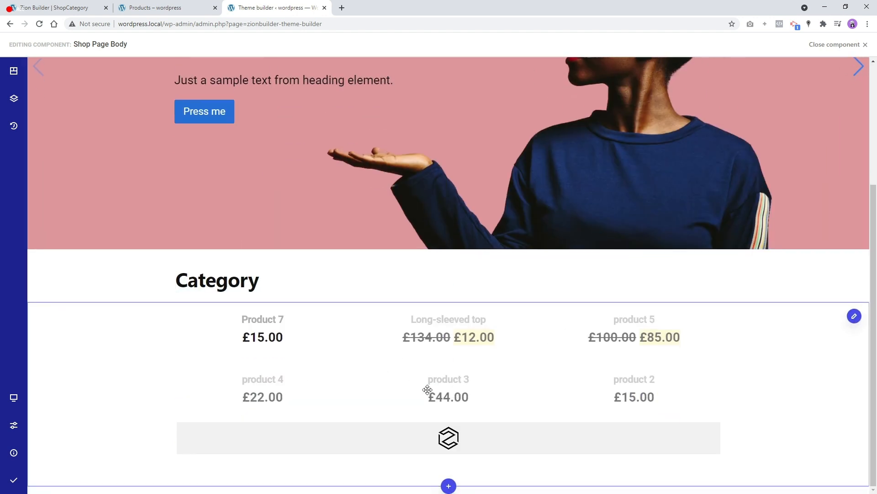
- Save and publish the Shop Page Body, close the component, and save the Theme Builder templates
{"action": "mouse_move", "coordinate": [14, 480]}
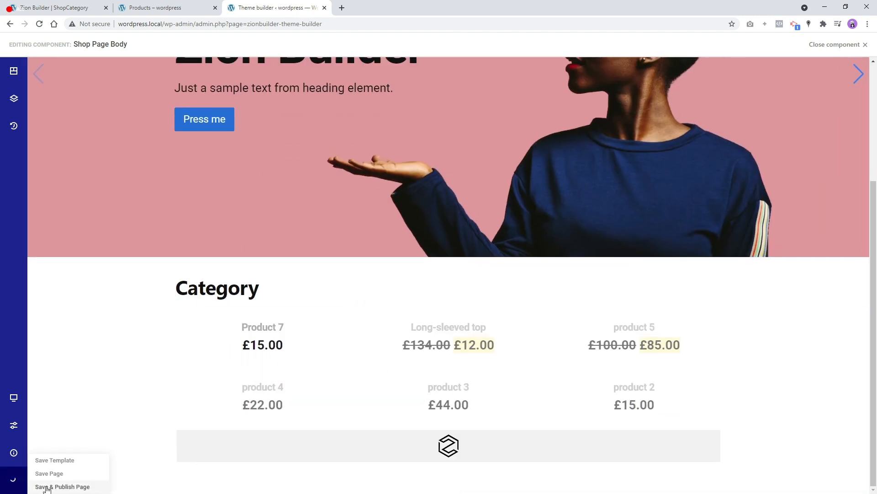
{"action": "left_click", "coordinate": [39, 483]}
{"action": "left_click", "coordinate": [865, 44]}
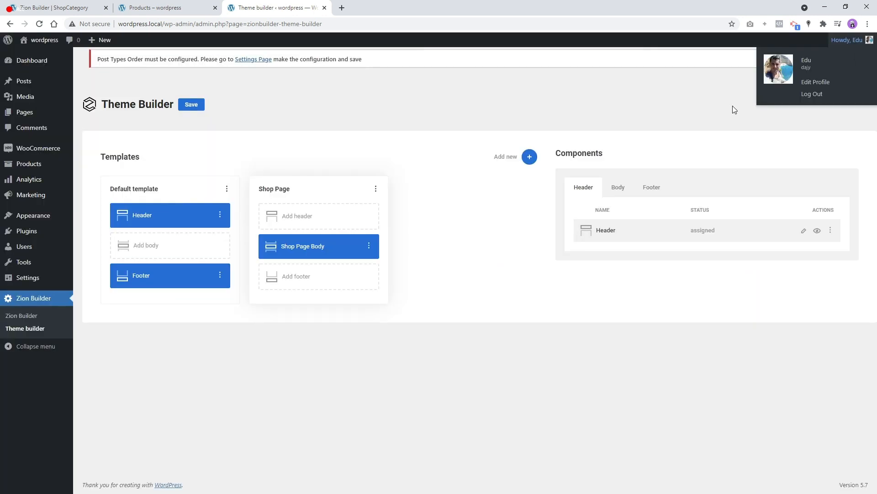
{"action": "left_click", "coordinate": [183, 108]}
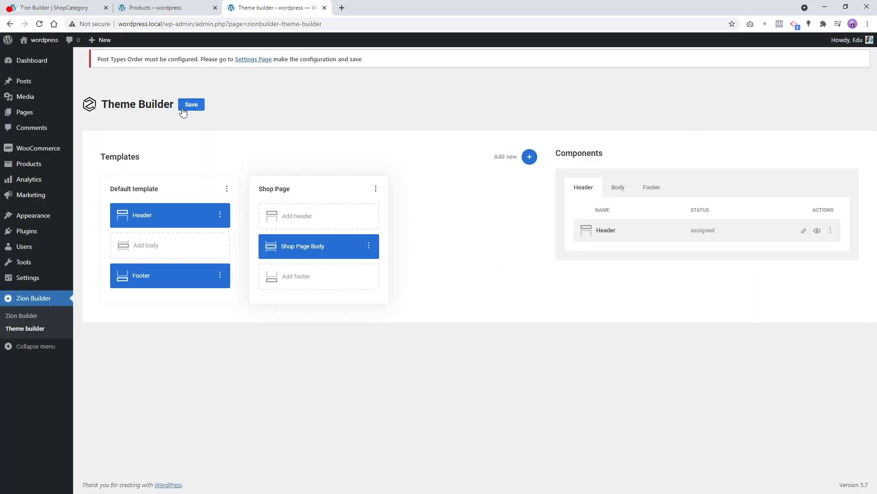
- Reload the live shop page and review the new hero, Category heading, product grid and pagination
{"action": "left_click", "coordinate": [174, 8]}
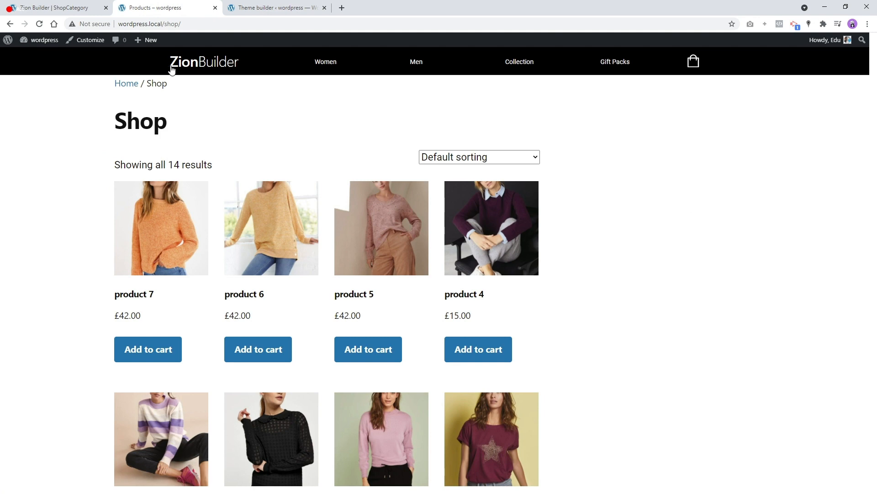
{"action": "right_click", "coordinate": [646, 161]}
{"action": "left_click", "coordinate": [676, 189]}
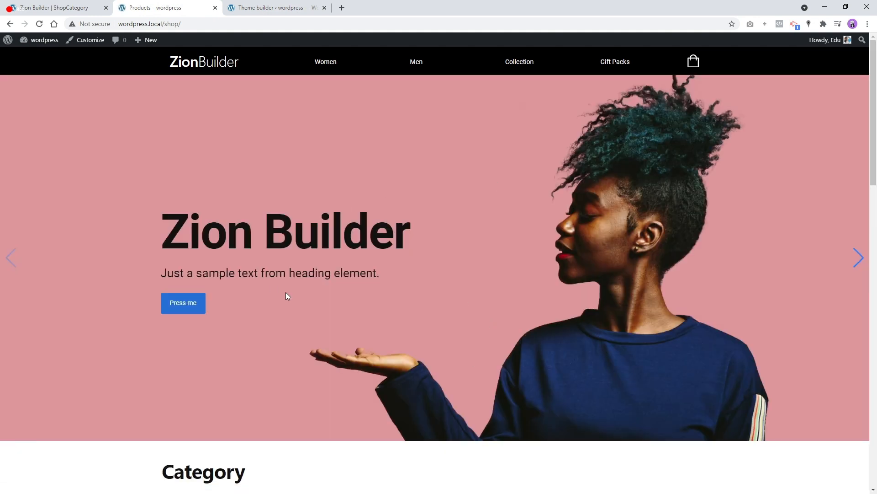
{"action": "scroll", "coordinate": [274, 299], "scroll_direction": "down", "scroll_amount": 15}
{"action": "scroll", "coordinate": [321, 303], "scroll_direction": "up", "scroll_amount": 3}
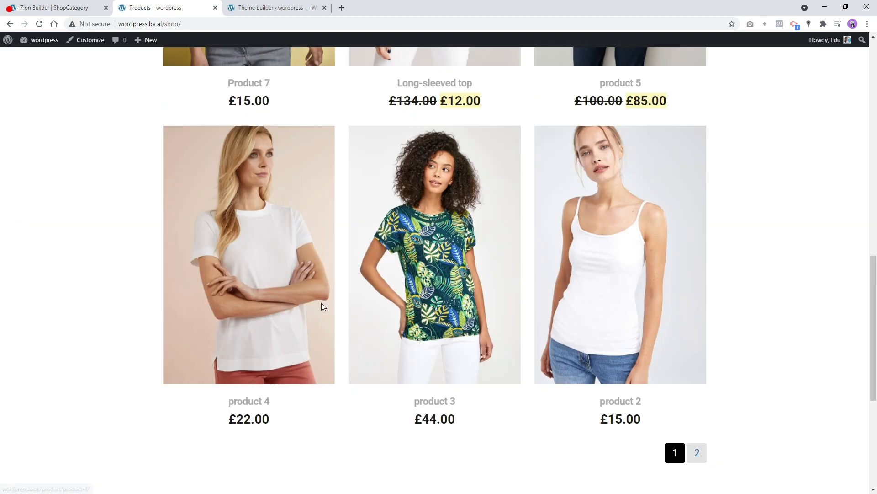
{"action": "scroll", "coordinate": [321, 303], "scroll_direction": "up", "scroll_amount": 15}
{"action": "scroll", "coordinate": [321, 303], "scroll_direction": "down", "scroll_amount": 10}
- Open Product 7 from the grid, review its default page layout, and return to the shop page
{"action": "left_click", "coordinate": [245, 189]}
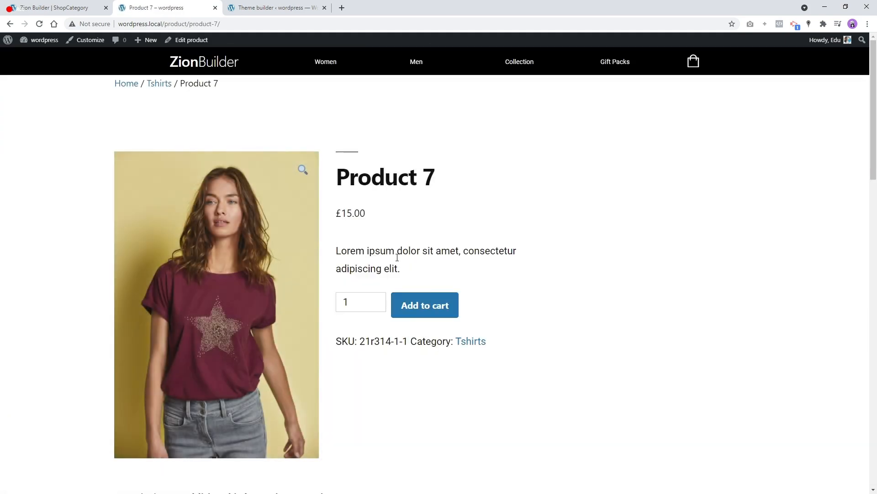
{"action": "scroll", "coordinate": [350, 251], "scroll_direction": "down", "scroll_amount": 10}
{"action": "scroll", "coordinate": [354, 255], "scroll_direction": "up", "scroll_amount": 10}
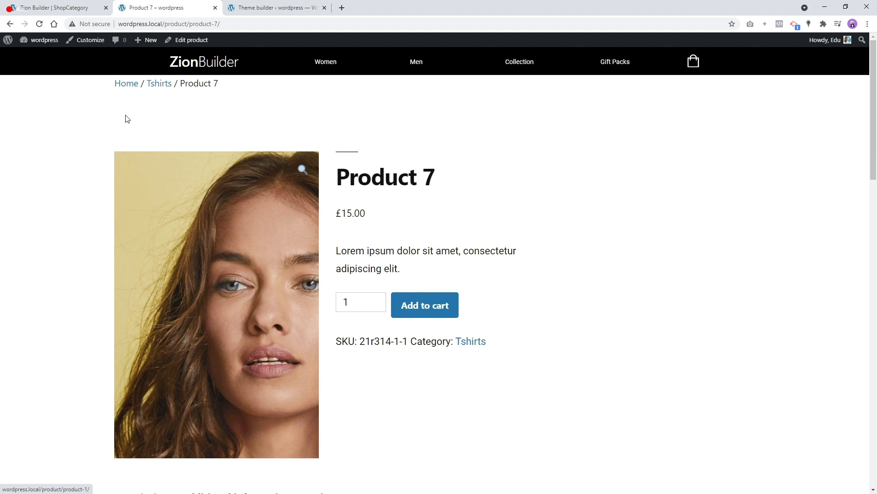
{"action": "left_click", "coordinate": [10, 23]}
{"action": "scroll", "coordinate": [342, 194], "scroll_direction": "up", "scroll_amount": 10}
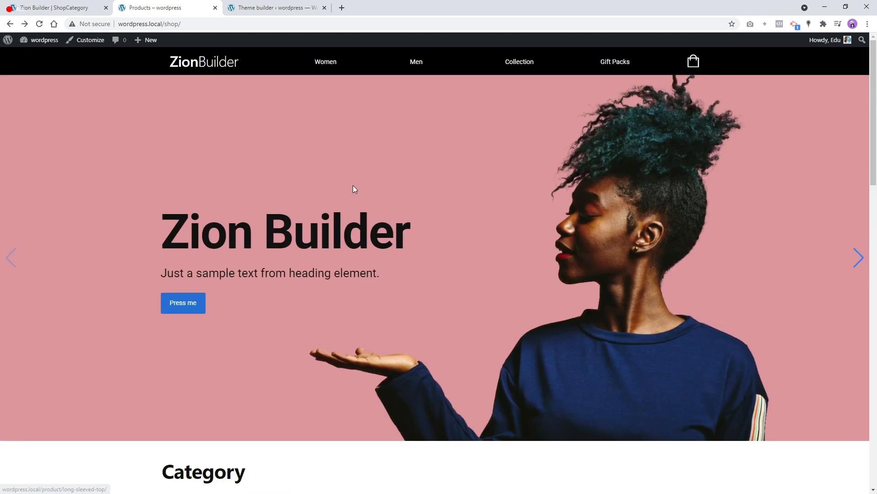
- Save the Theme Builder templates again, dismiss the leftover Save to library dialog, and publish the ShopCategory page
{"action": "left_click", "coordinate": [275, 8]}
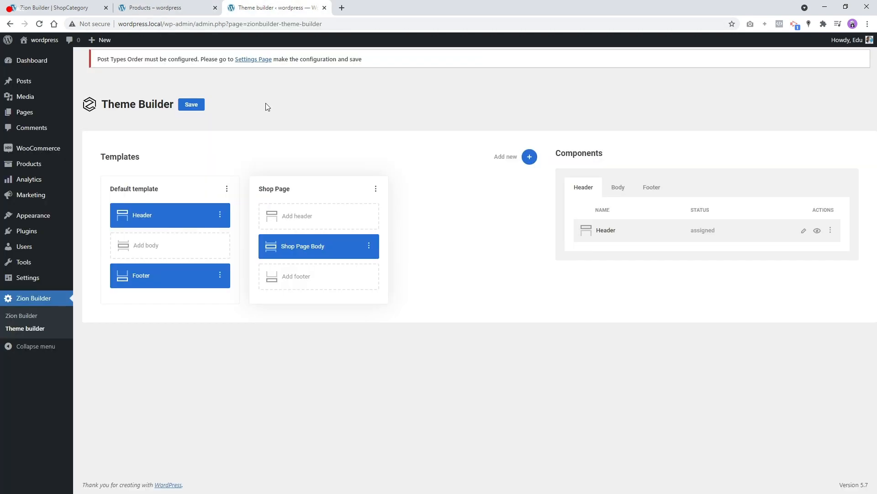
{"action": "left_click", "coordinate": [194, 106]}
{"action": "left_click", "coordinate": [64, 5]}
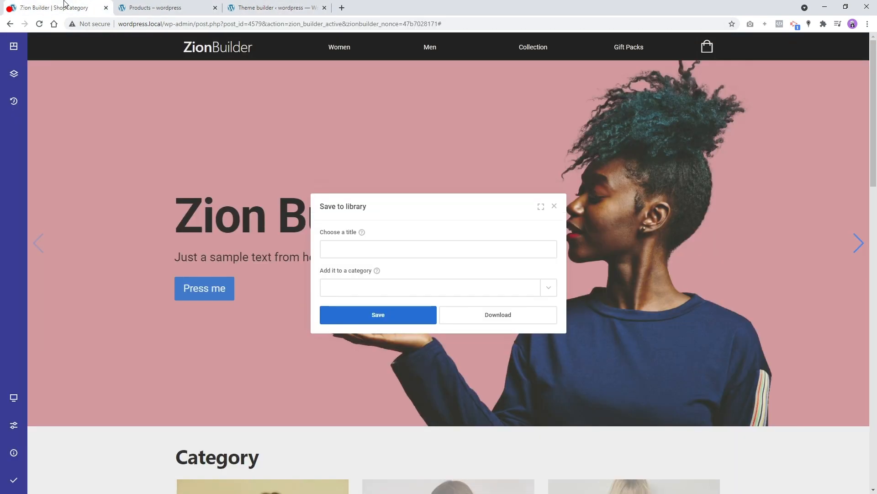
{"action": "left_click", "coordinate": [554, 206]}
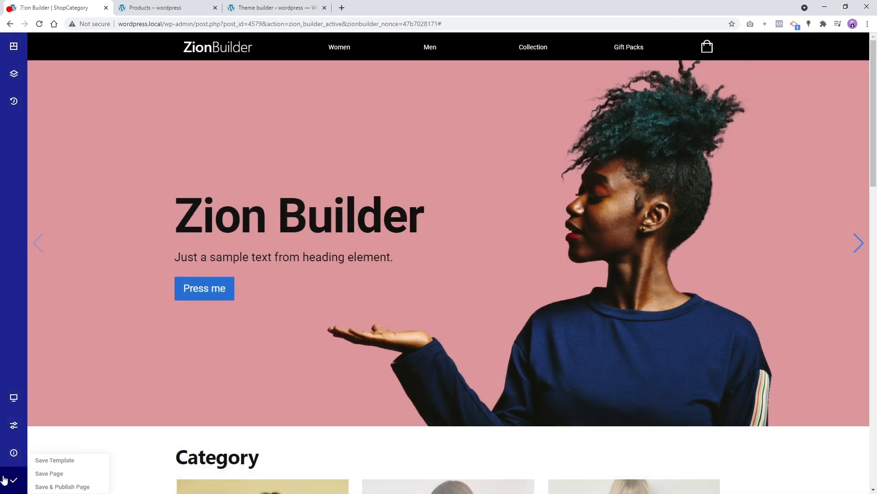
- Open the Zion Builder dashboard from the builder and close the ShopCategory builder tab
{"action": "mouse_move", "coordinate": [2, 446]}
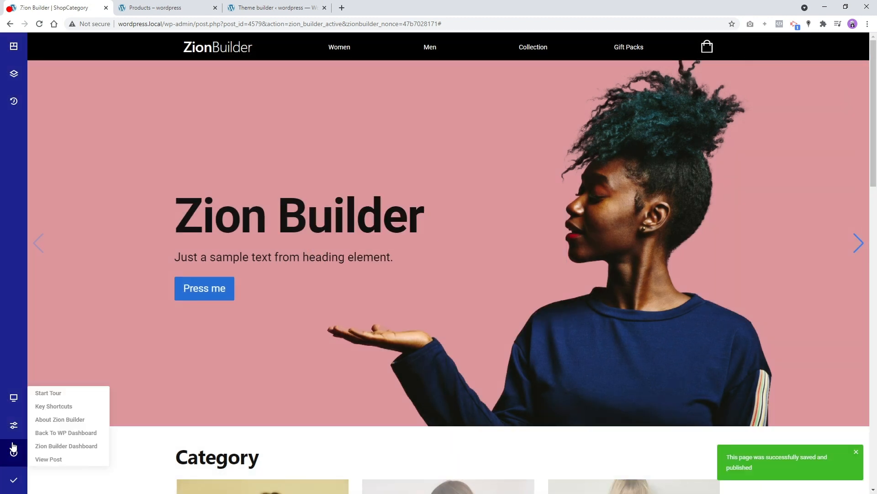
{"action": "left_click", "coordinate": [55, 447]}
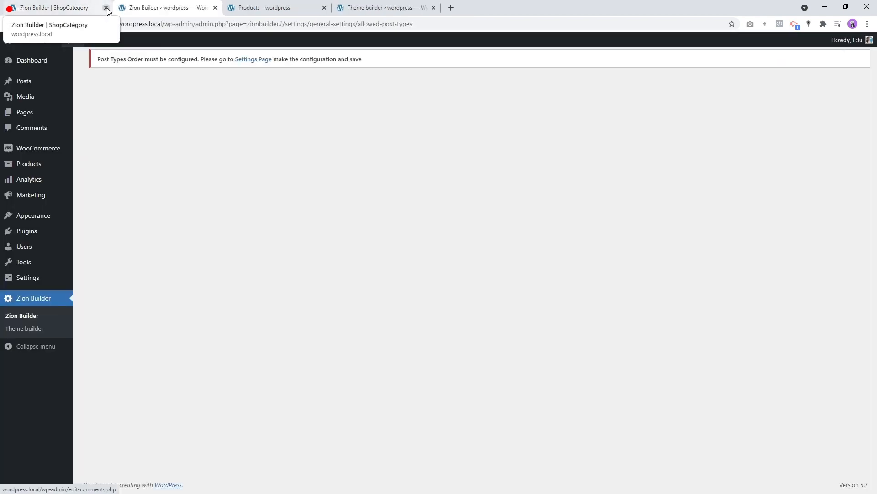
{"action": "left_click", "coordinate": [106, 8]}
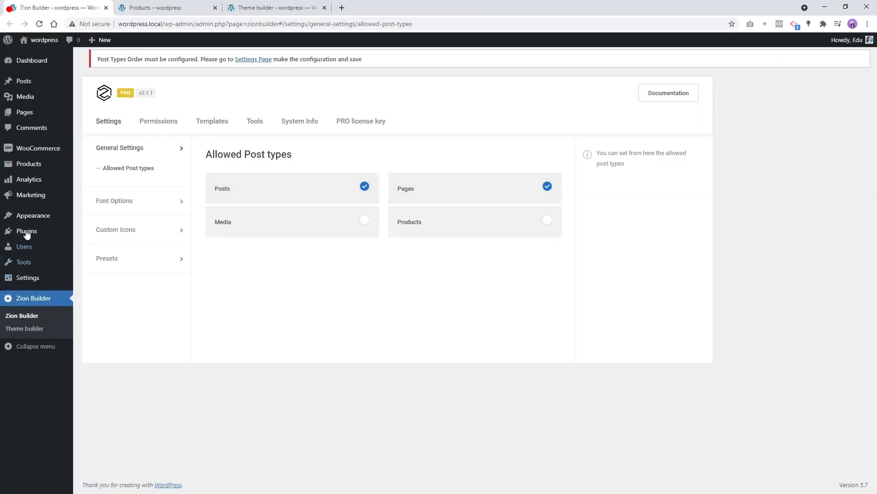
- Move the ShopCategory page to the trash and reload the live shop page to check its design
{"action": "left_click", "coordinate": [24, 112]}
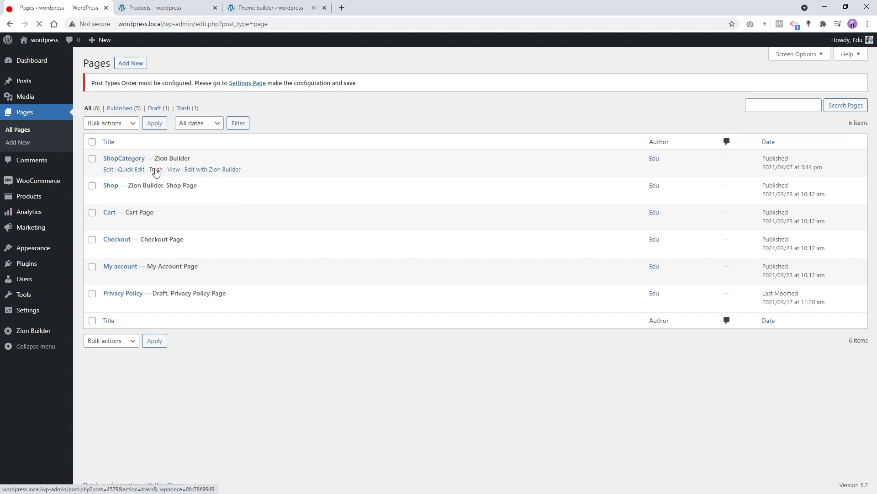
{"action": "left_click", "coordinate": [156, 169]}
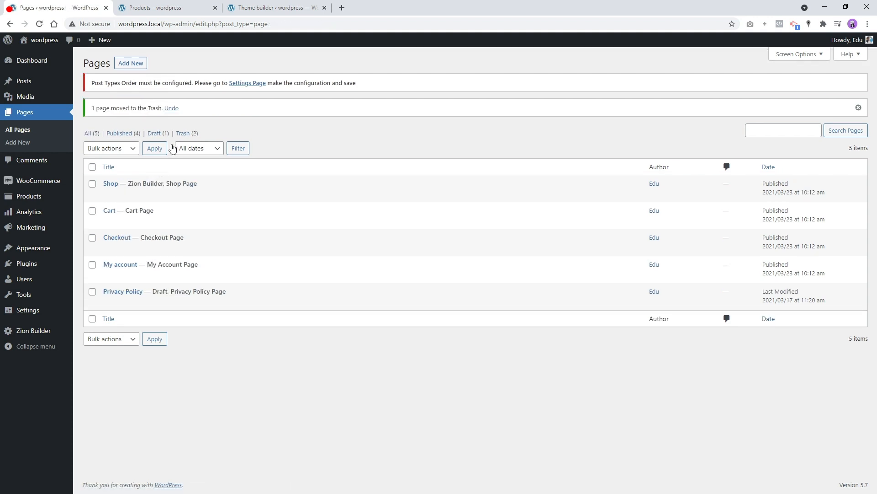
{"action": "left_click", "coordinate": [271, 7]}
{"action": "left_click", "coordinate": [204, 8]}
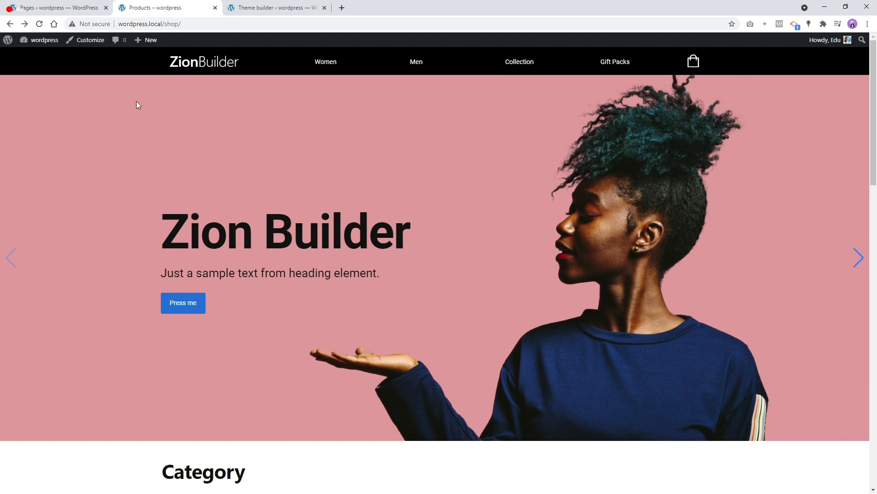
{"action": "right_click", "coordinate": [106, 117]}
{"action": "left_click", "coordinate": [140, 145]}
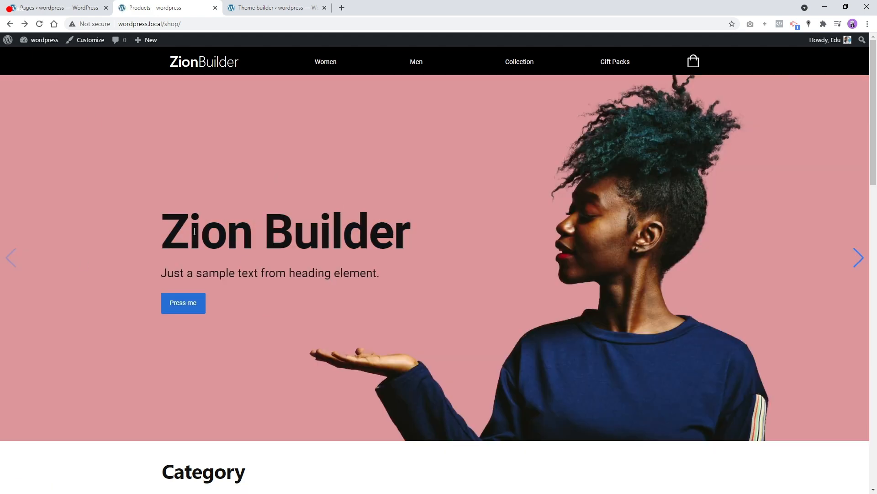
- Create a new page titled SingePage and open it for editing with Zion Builder
{"action": "left_click", "coordinate": [283, 5]}
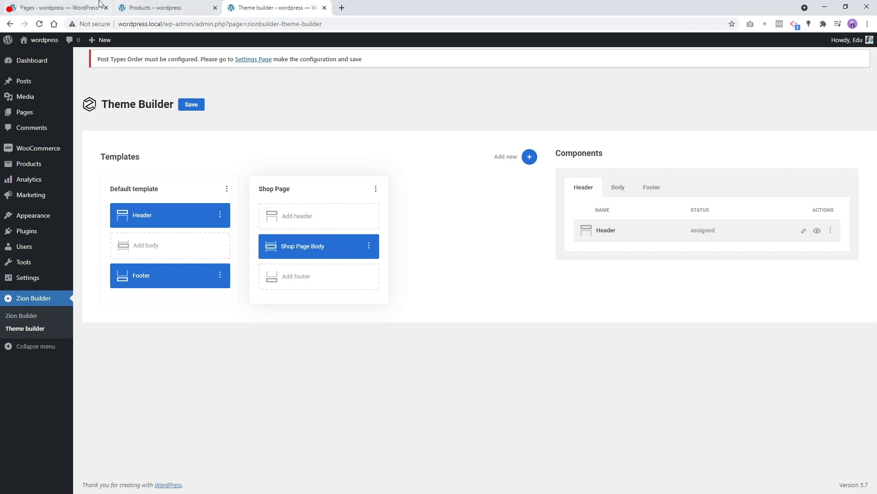
{"action": "left_click", "coordinate": [73, 7]}
{"action": "mouse_move", "coordinate": [111, 180]}
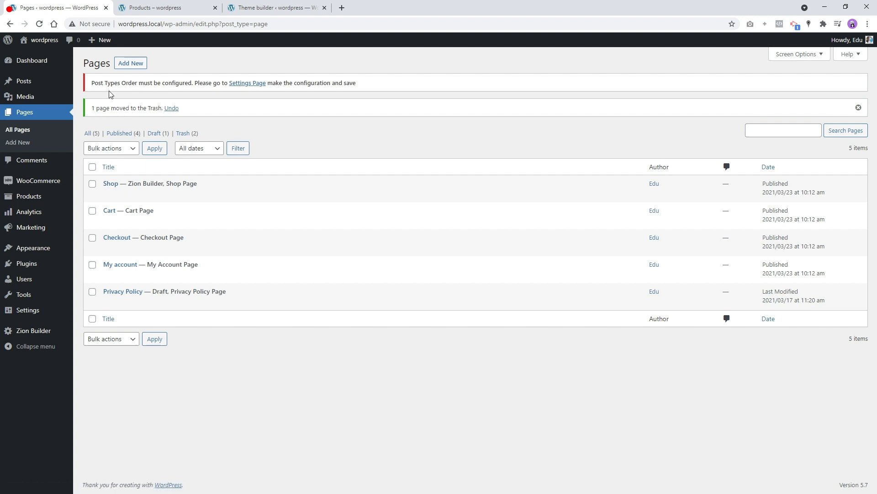
{"action": "left_click", "coordinate": [131, 64]}
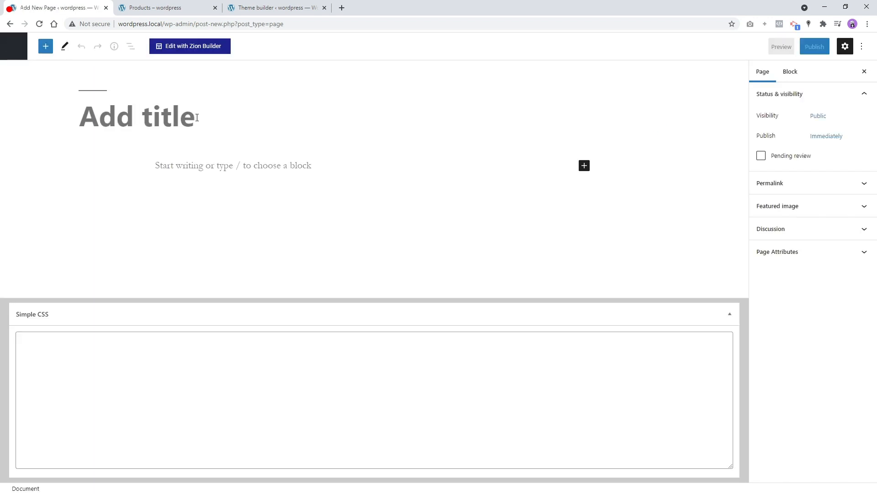
{"action": "type", "text": "Singe"}
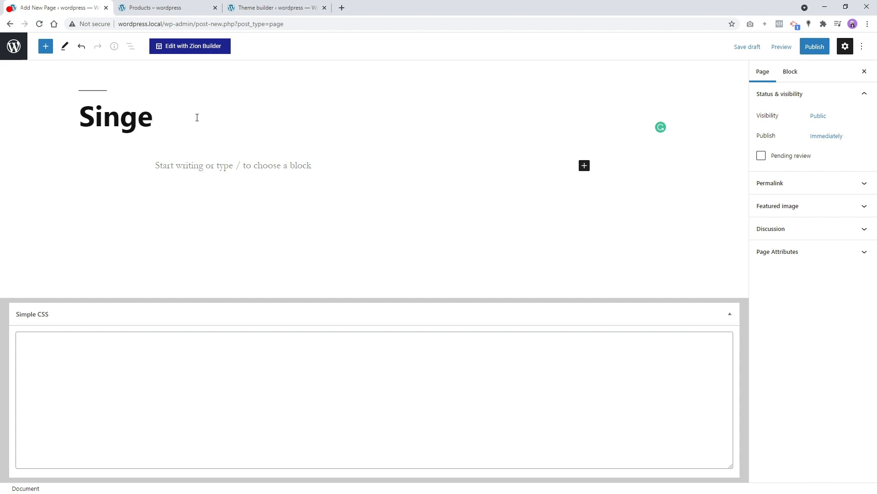
{"action": "type", "text": "Page"}
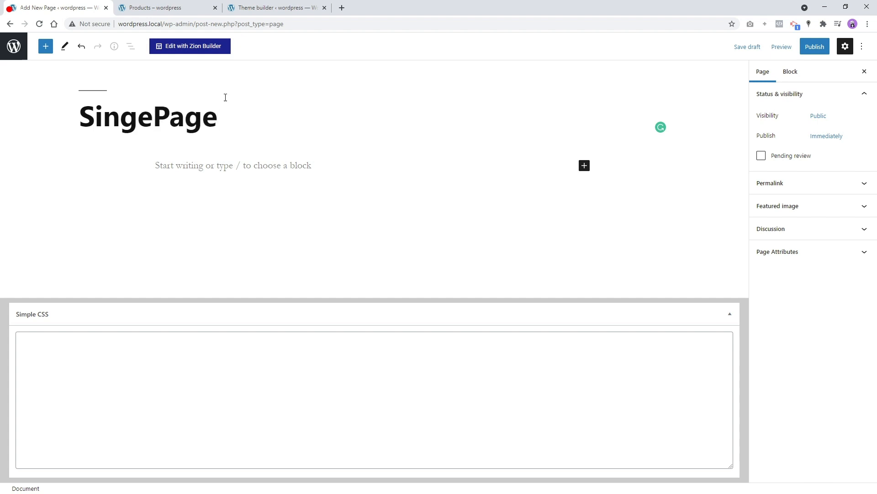
{"action": "left_click", "coordinate": [209, 48]}
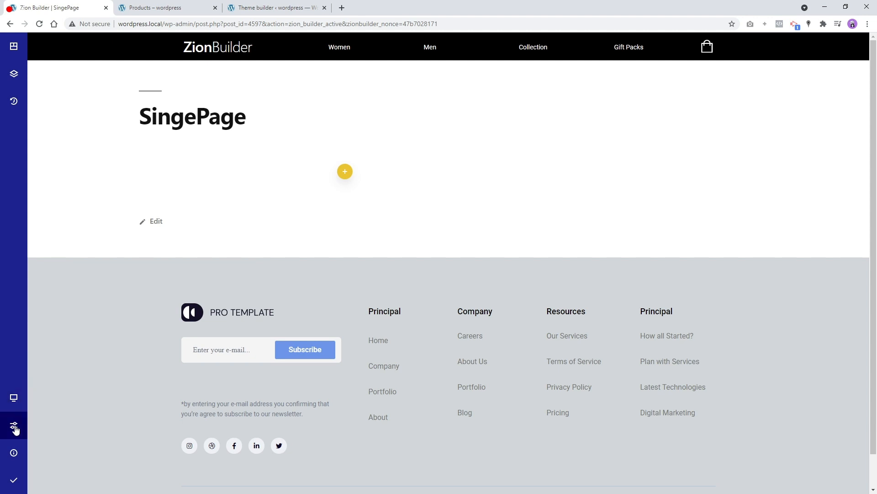
- Set the SingePage layout to Zion Builder Full Width in the page options
{"action": "left_click", "coordinate": [15, 425]}
{"action": "left_click", "coordinate": [121, 81]}
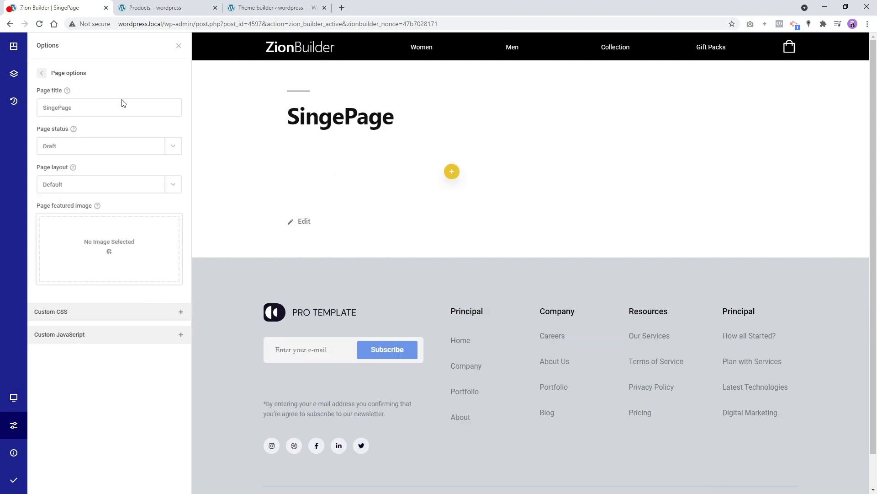
{"action": "left_click", "coordinate": [108, 185]}
{"action": "left_click", "coordinate": [109, 227]}
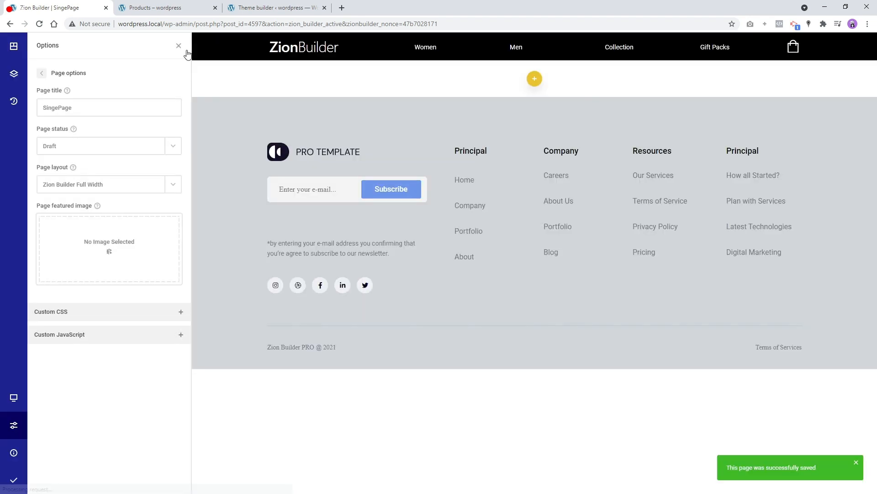
{"action": "left_click", "coordinate": [177, 47]}
- Add a single-column section, duplicate it twice, and duplicate the first section's column to give that section two columns
{"action": "left_click", "coordinate": [451, 82]}
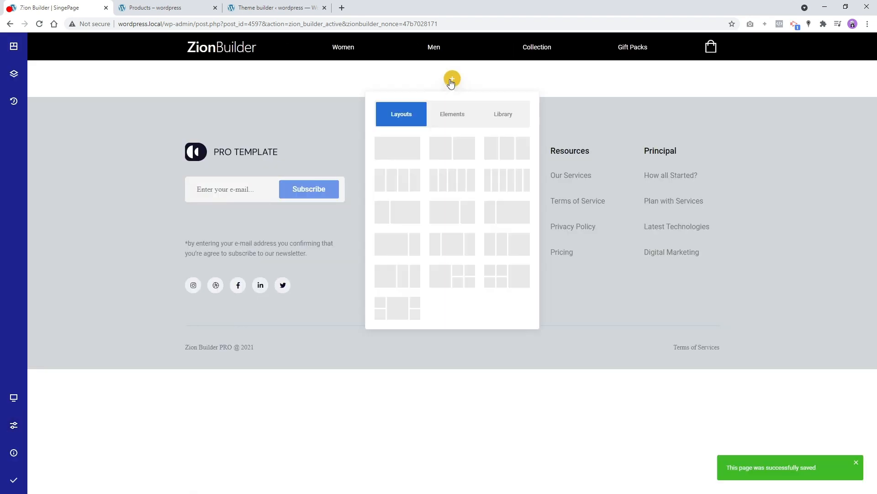
{"action": "left_click", "coordinate": [412, 151]}
{"action": "left_click", "coordinate": [797, 81]}
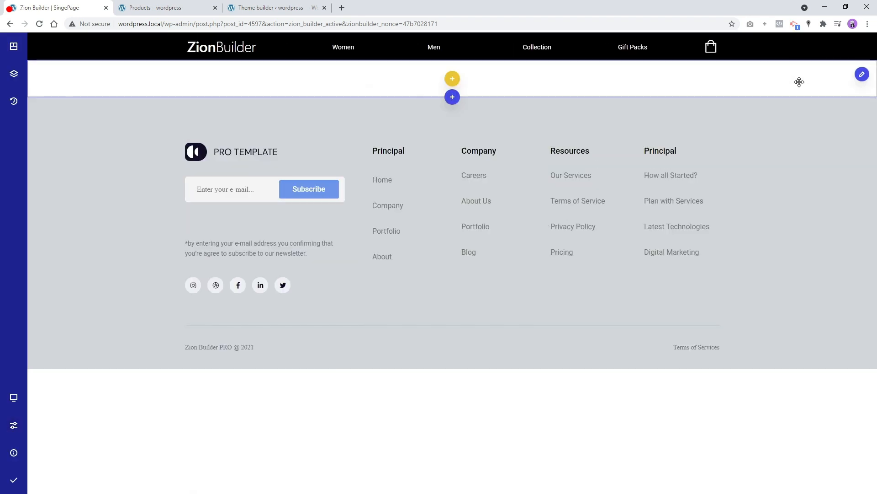
{"action": "key", "text": "ctrl+d"}
{"action": "key", "text": "ctrl+d"}
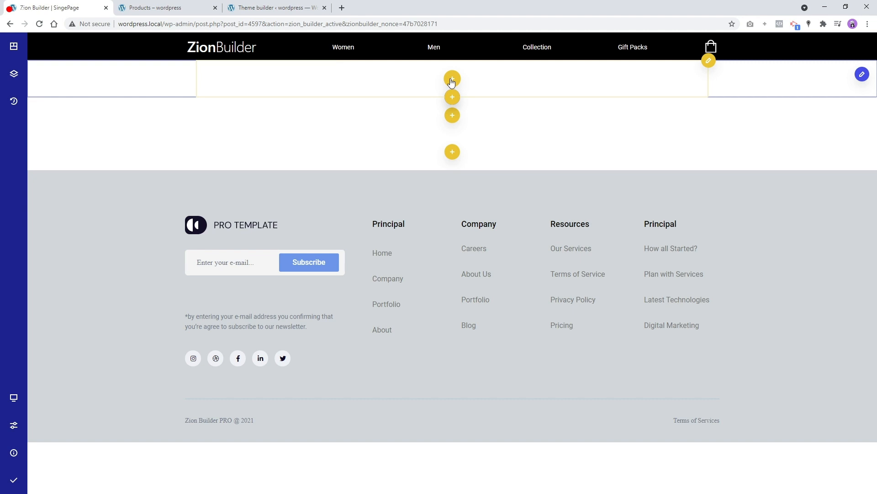
{"action": "key", "text": "ctrl+d"}
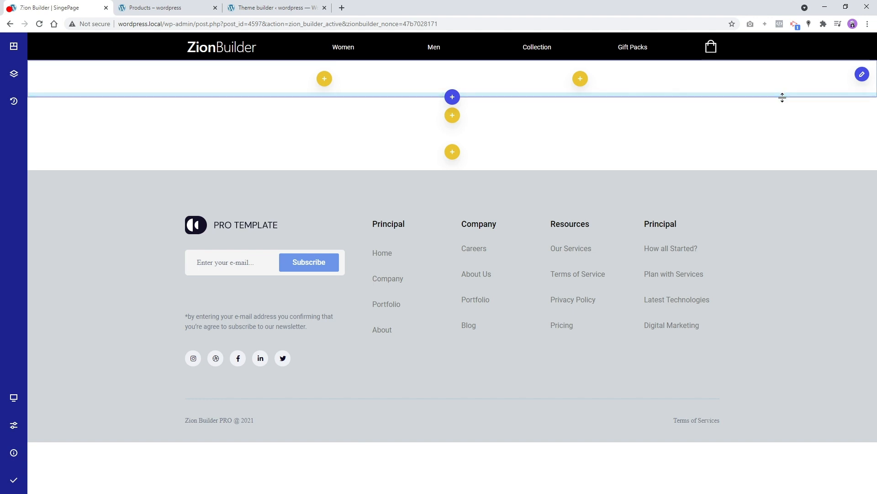
- Stretch the first section taller and insert a Woo product images element into its left column
{"action": "left_click_drag", "start_coordinate": [782, 98], "coordinate": [786, 370]}
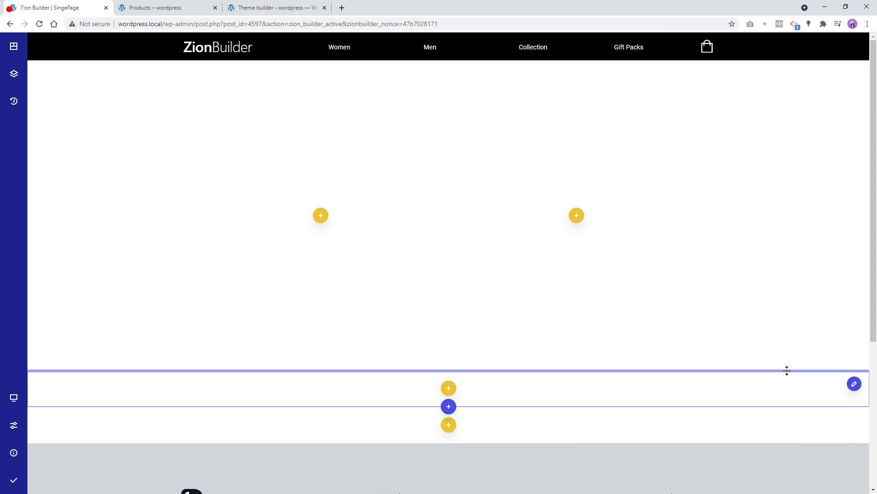
{"action": "left_click", "coordinate": [321, 215]}
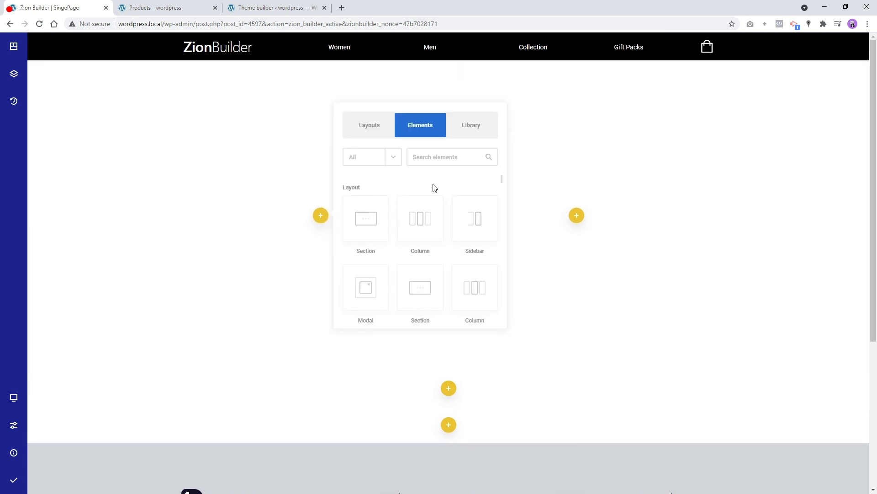
{"action": "left_click", "coordinate": [395, 163]}
{"action": "left_click", "coordinate": [374, 252]}
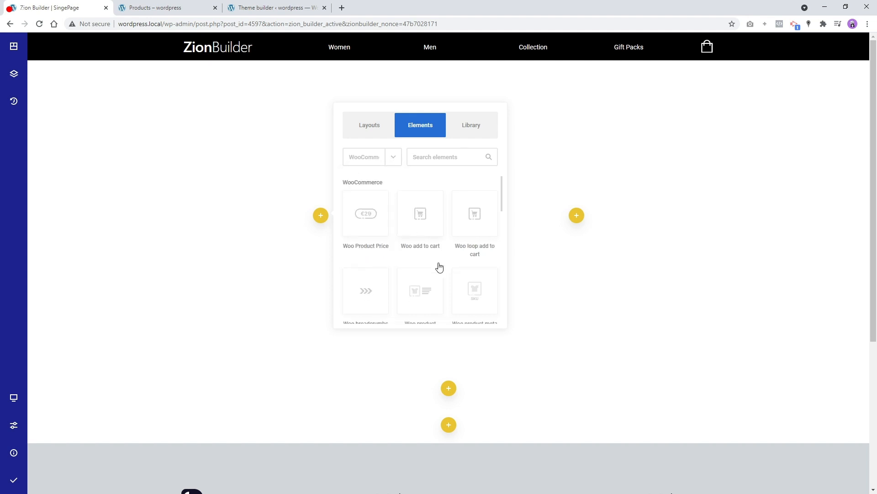
{"action": "scroll", "coordinate": [439, 268], "scroll_direction": "down", "scroll_amount": 4}
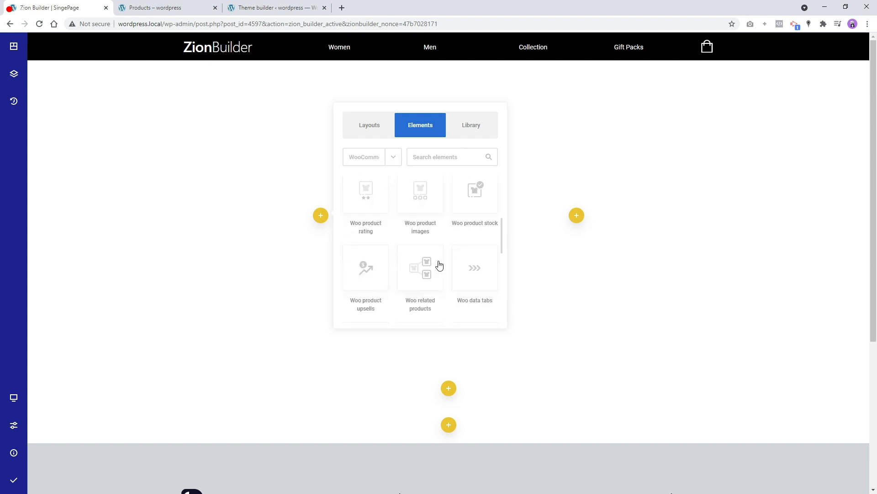
{"action": "left_click", "coordinate": [425, 192]}
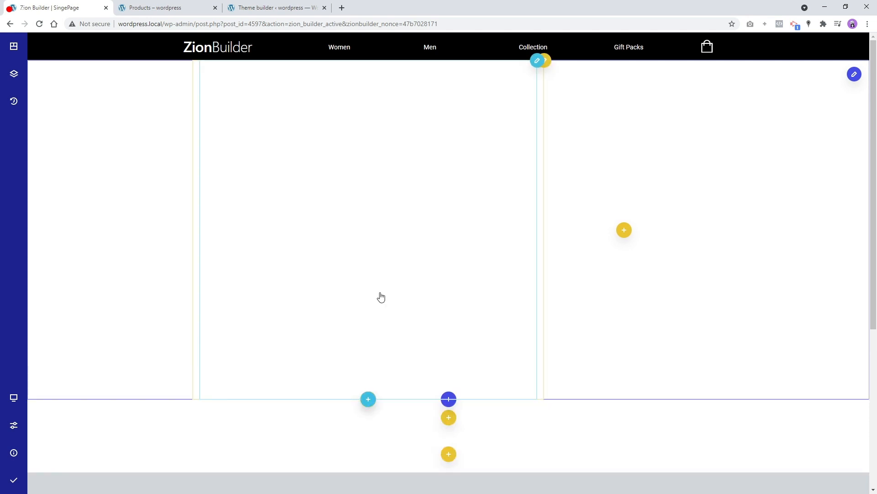
- Save and publish the page, and set its dynamic data preview source to the product Long-sleeved top
{"action": "mouse_move", "coordinate": [13, 480]}
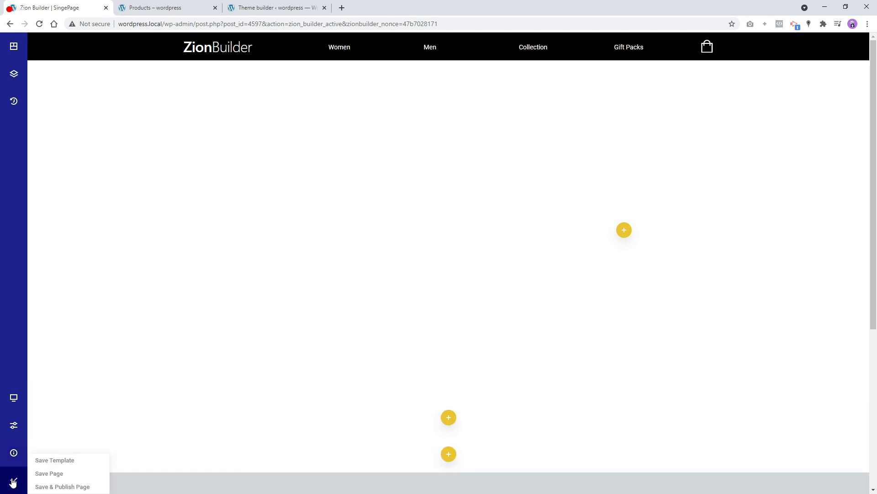
{"action": "left_click", "coordinate": [63, 477]}
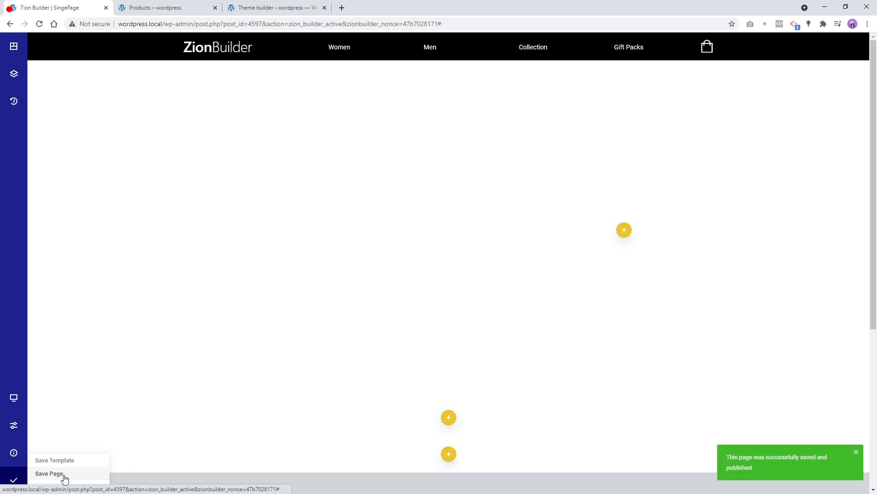
{"action": "left_click", "coordinate": [13, 428]}
{"action": "left_click", "coordinate": [113, 103]}
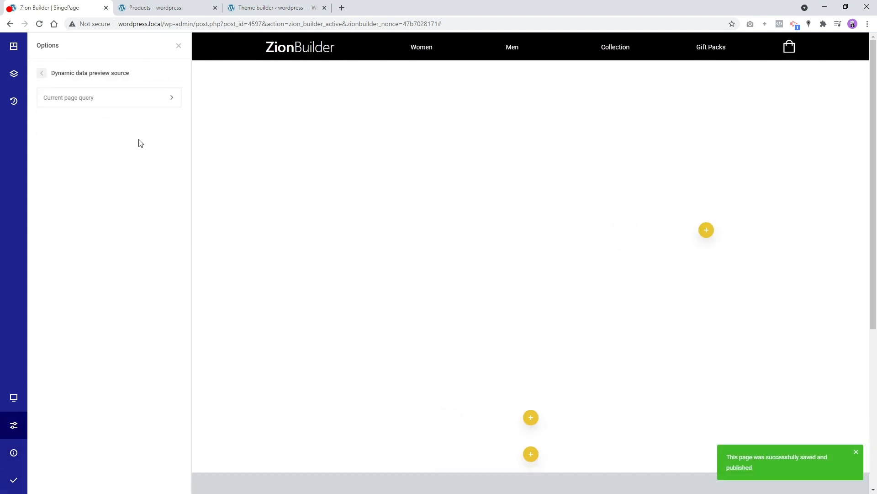
{"action": "left_click", "coordinate": [98, 101]}
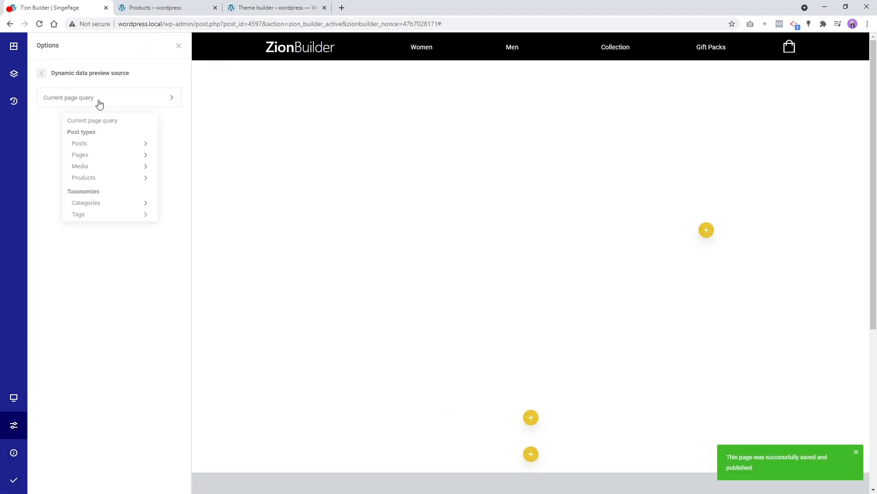
{"action": "left_click", "coordinate": [81, 180]}
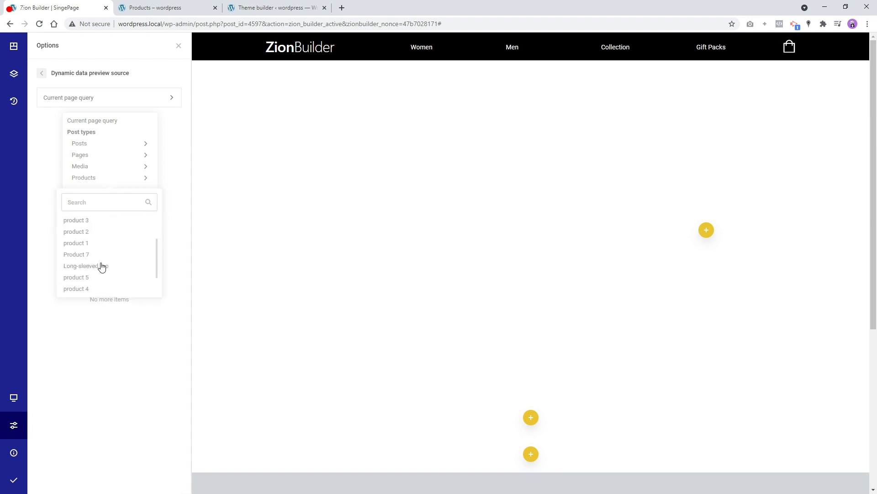
{"action": "scroll", "coordinate": [101, 268], "scroll_direction": "down", "scroll_amount": 1}
{"action": "left_click", "coordinate": [100, 232]}
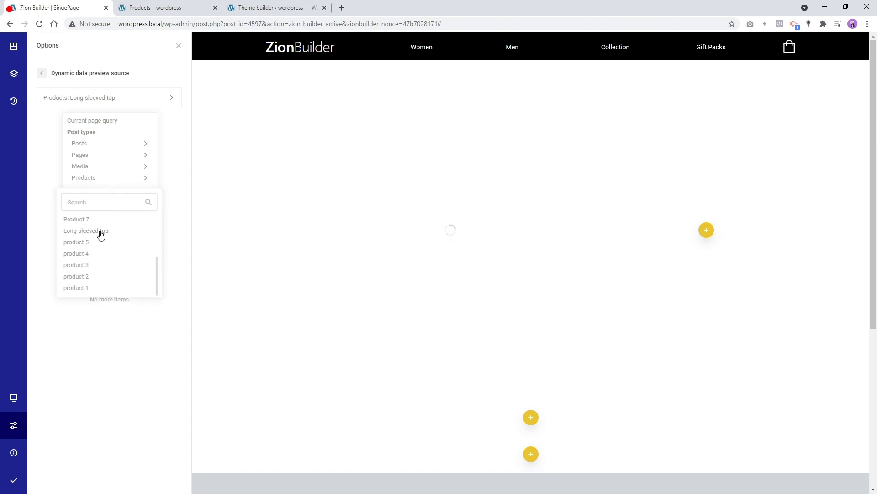
{"action": "left_click", "coordinate": [179, 46]}
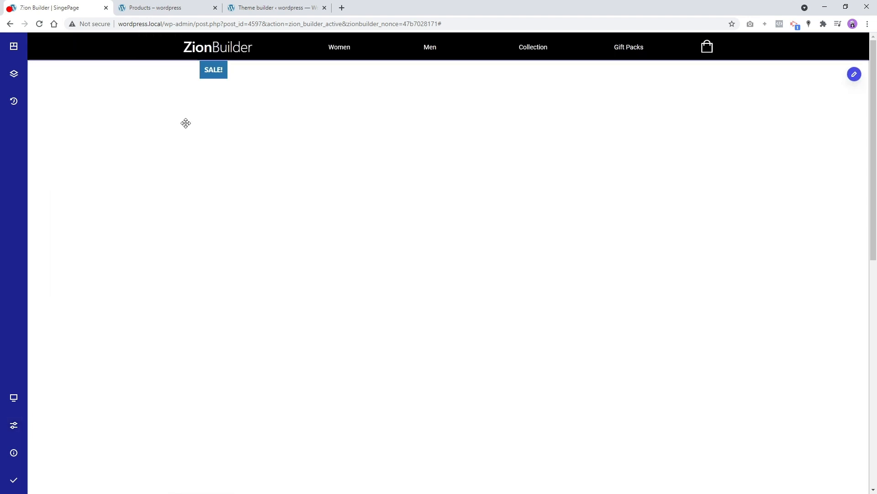
- Save and publish the page again and reload the builder to load the product image gallery
{"action": "mouse_move", "coordinate": [14, 480]}
{"action": "left_click", "coordinate": [41, 470]}
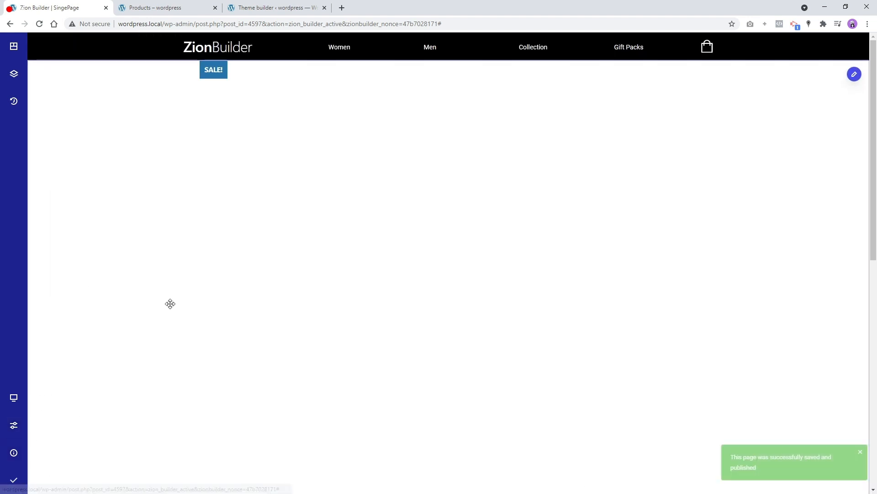
{"action": "right_click", "coordinate": [3, 140]}
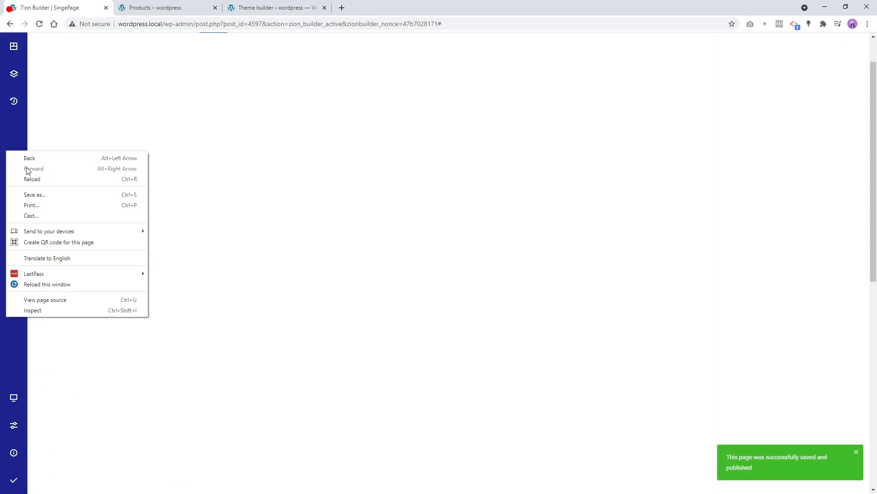
{"action": "left_click", "coordinate": [37, 178]}
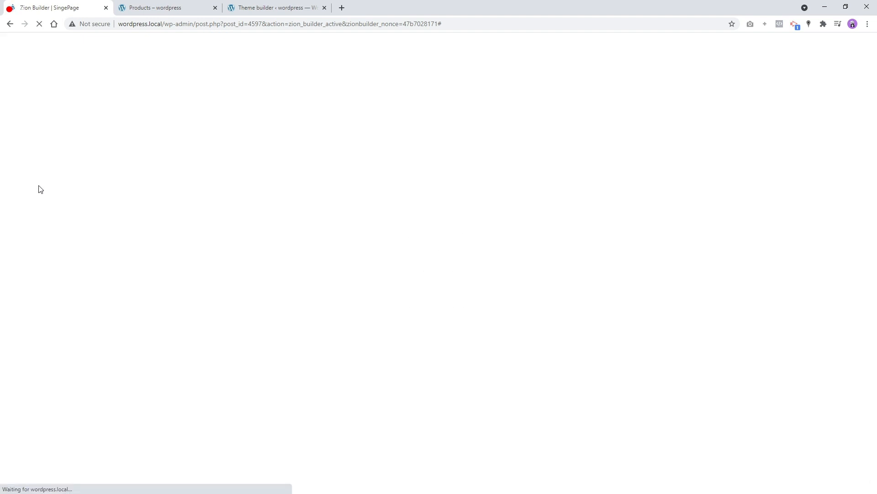
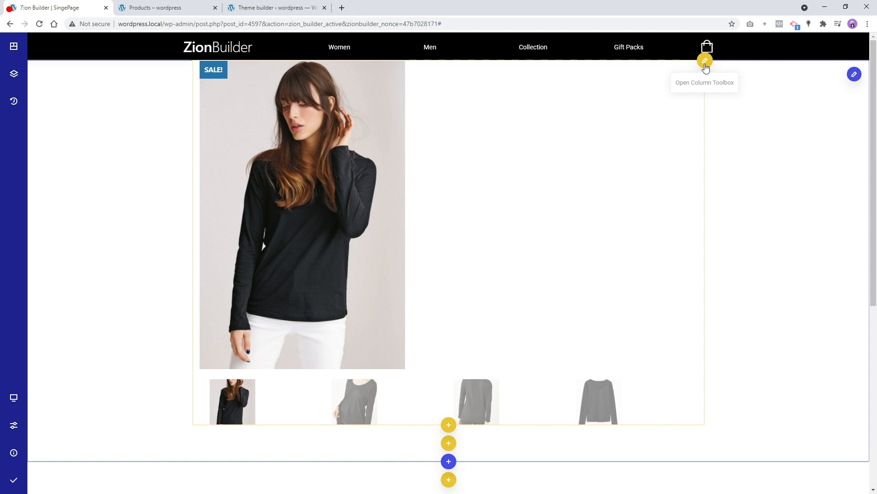
- Set the width of the column holding the product images to 6
{"action": "left_click", "coordinate": [704, 62]}
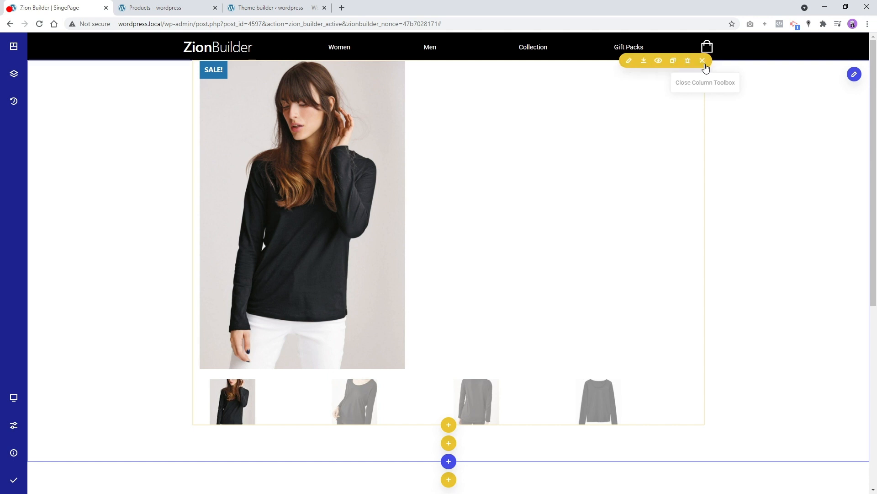
{"action": "left_click", "coordinate": [630, 62]}
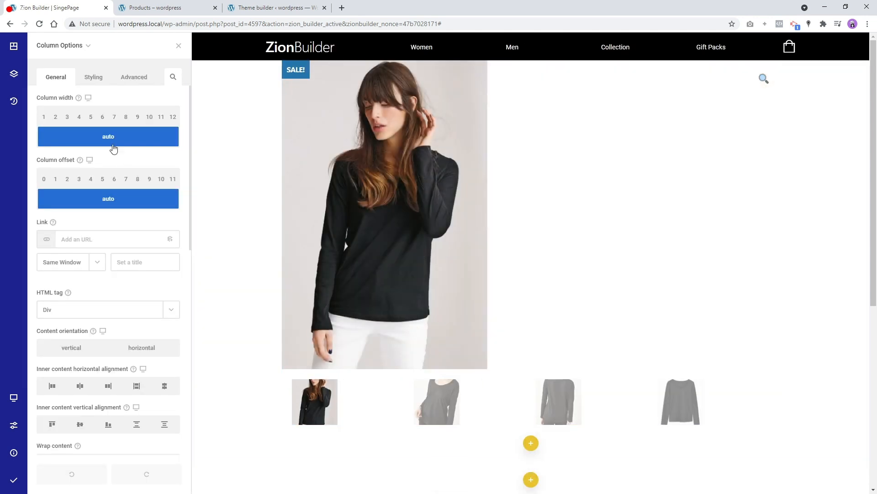
{"action": "left_click", "coordinate": [102, 117]}
- Set the width of the empty column beside the product images to 6
{"action": "right_click", "coordinate": [591, 194]}
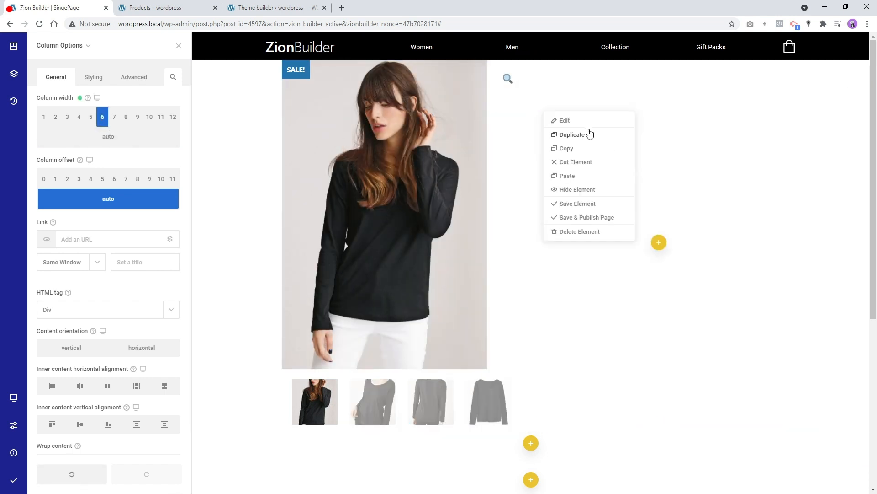
{"action": "left_click", "coordinate": [120, 129]}
{"action": "left_click", "coordinate": [102, 117]}
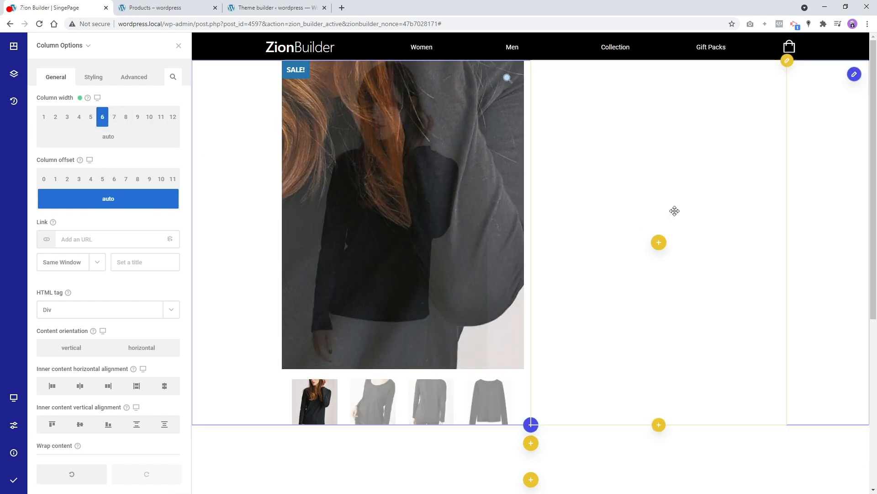
{"action": "left_click", "coordinate": [179, 45]}
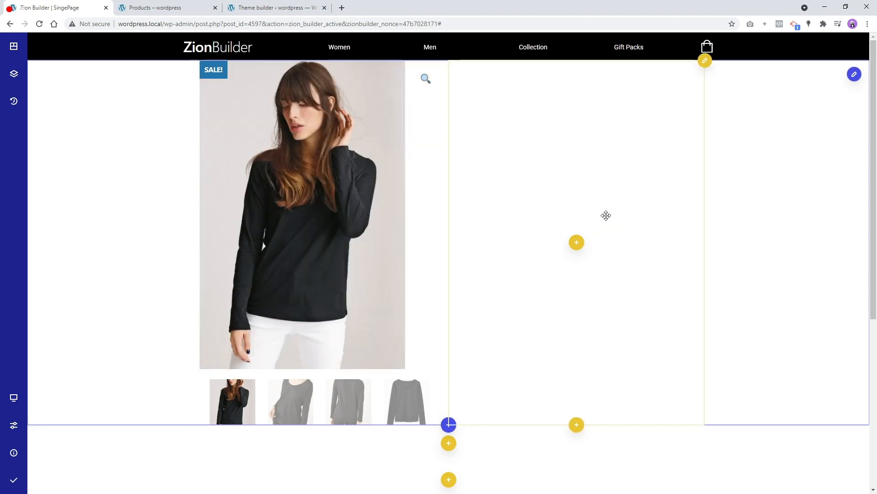
- Insert a heading element into the empty column beside the product images
{"action": "scroll", "coordinate": [555, 295], "scroll_direction": "down", "scroll_amount": 1}
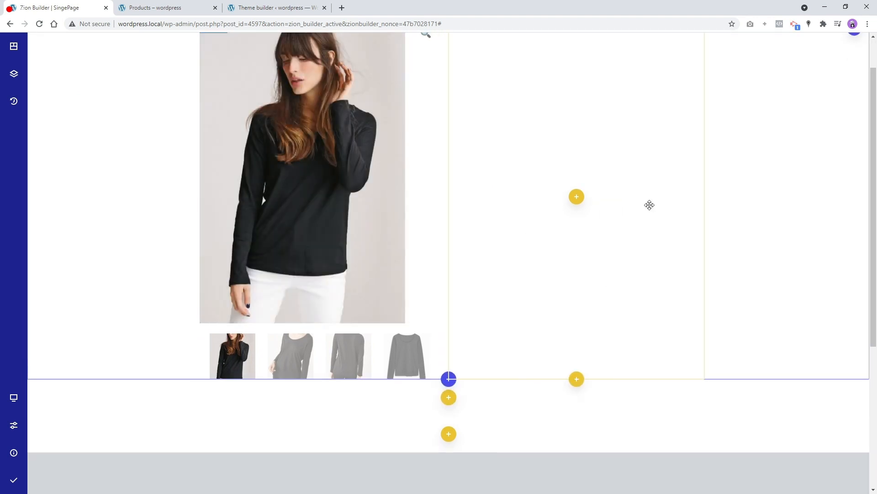
{"action": "left_click", "coordinate": [576, 197]}
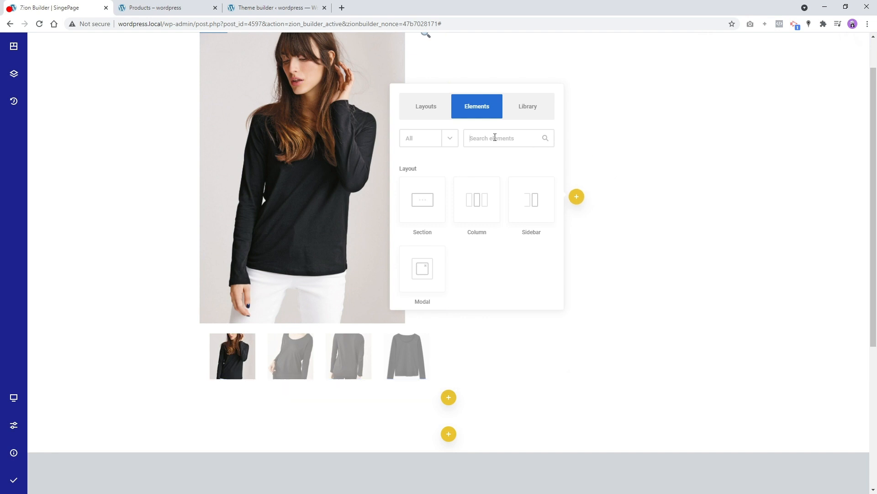
{"action": "type", "text": "head"}
{"action": "left_click", "coordinate": [478, 210]}
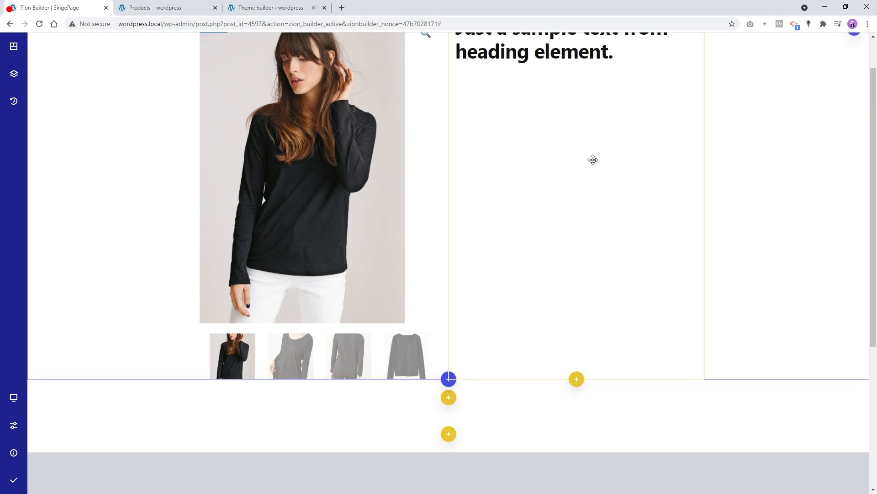
- Center the content of the heading's column vertically
{"action": "scroll", "coordinate": [591, 159], "scroll_direction": "up", "scroll_amount": 1}
{"action": "left_click", "coordinate": [562, 186]}
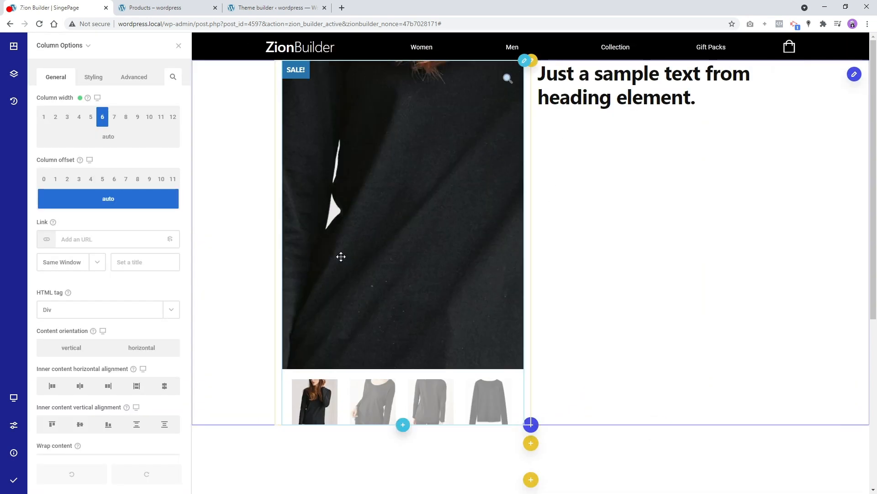
{"action": "left_click", "coordinate": [80, 424]}
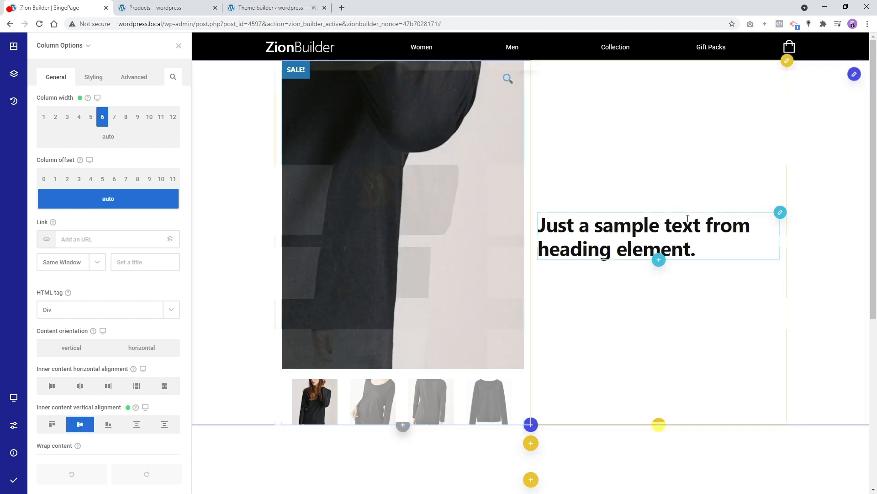
- Insert a Woo add to cart element directly below the heading
{"action": "left_click", "coordinate": [659, 260]}
{"action": "left_click", "coordinate": [577, 176]}
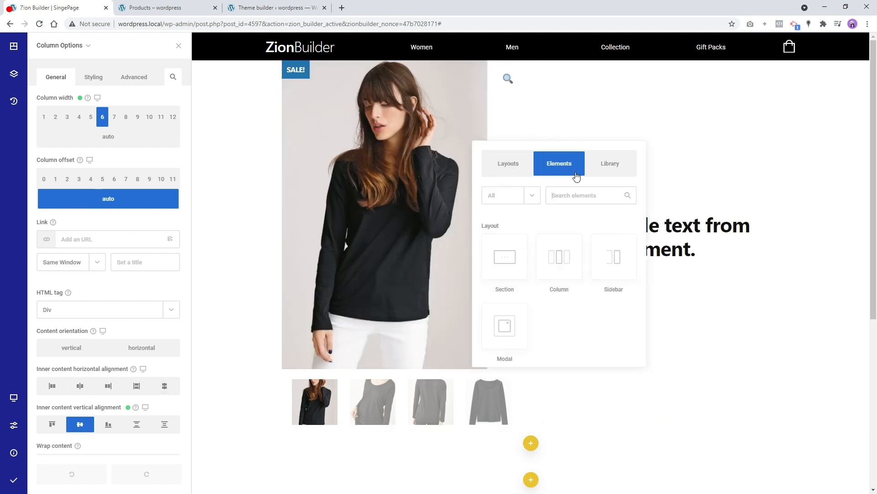
{"action": "type", "text": "add"}
{"action": "type", "text": "to"}
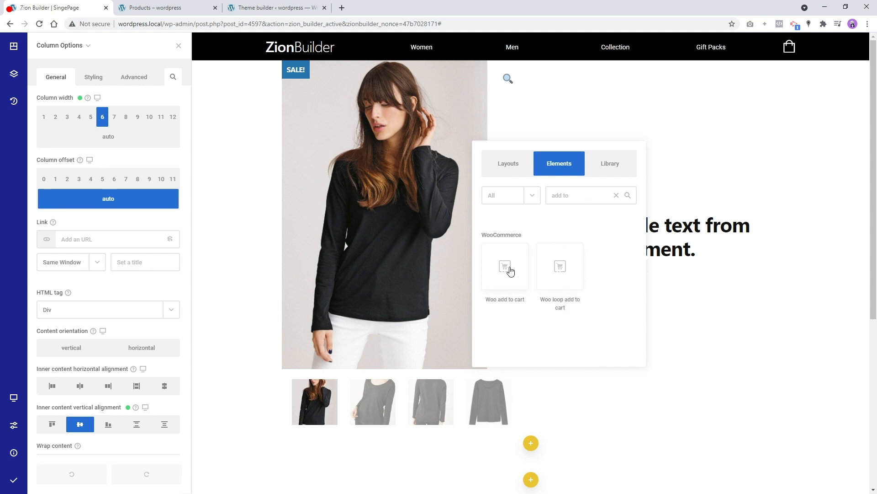
{"action": "left_click", "coordinate": [510, 272]}
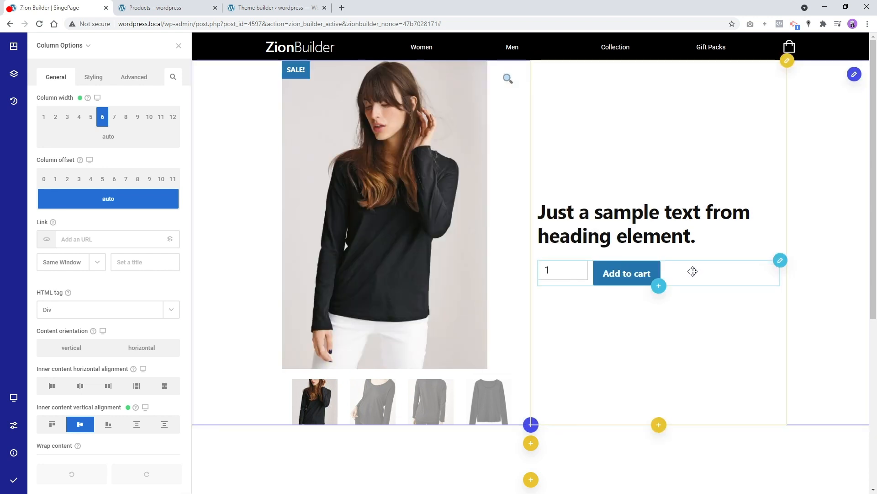
- Add a product description element to the heading's column and place it between the heading and the add-to-cart element
{"action": "left_click", "coordinate": [659, 286]}
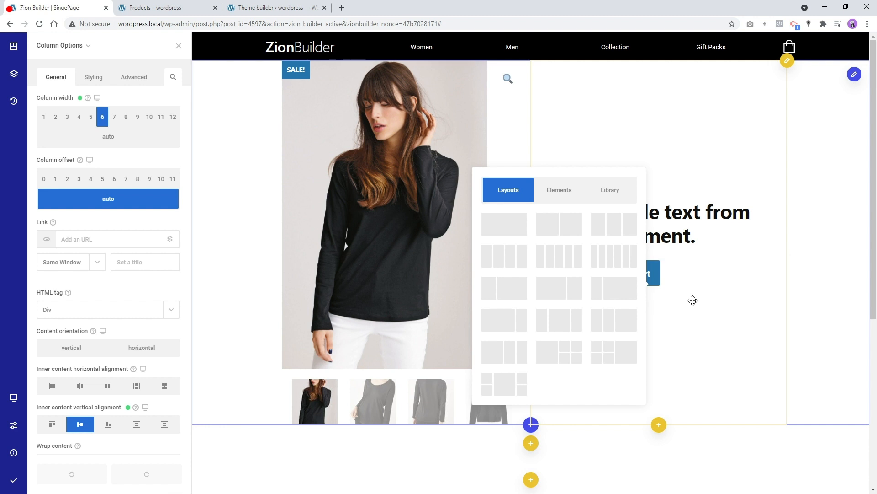
{"action": "left_click", "coordinate": [567, 192]}
{"action": "type", "text": "de"}
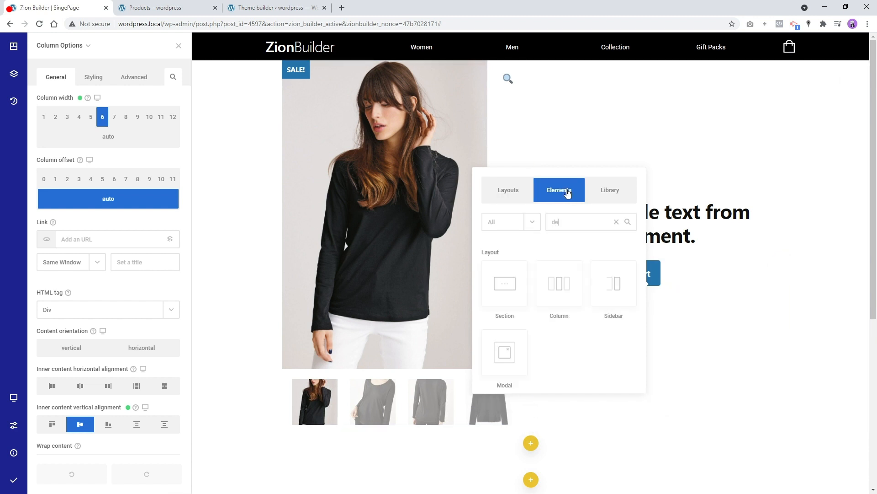
{"action": "type", "text": "sc"}
{"action": "left_click", "coordinate": [508, 305]}
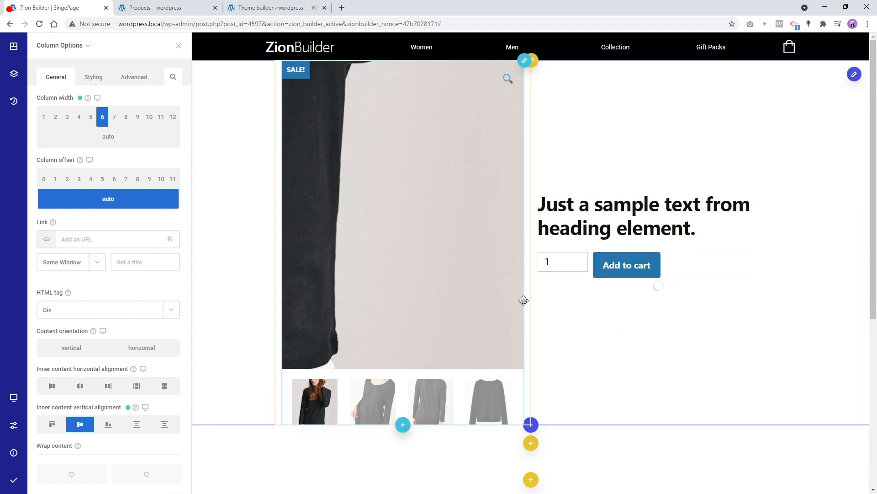
{"action": "left_click_drag", "start_coordinate": [682, 287], "coordinate": [630, 228]}
- Insert the WooCommerce price element between the heading and description, closing the gap above it and widening the gap below it
{"action": "left_click", "coordinate": [658, 228]}
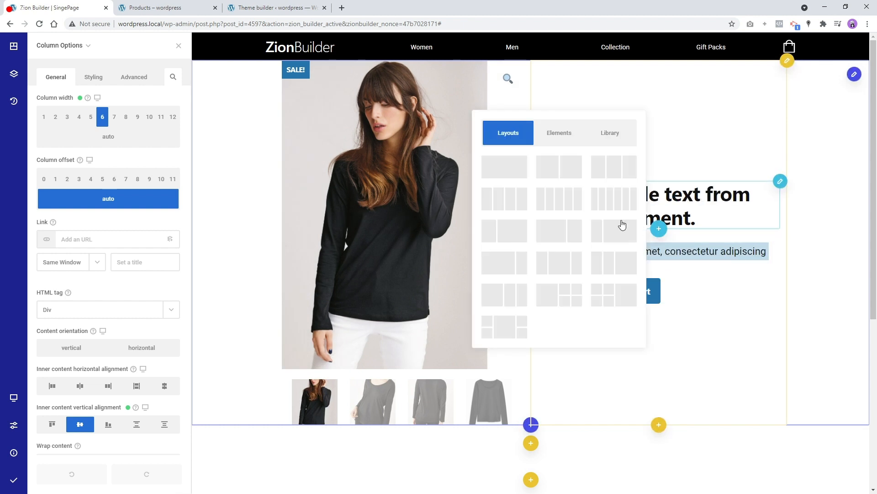
{"action": "left_click", "coordinate": [570, 141]}
{"action": "left_click", "coordinate": [585, 164]}
{"action": "type", "text": "pri"}
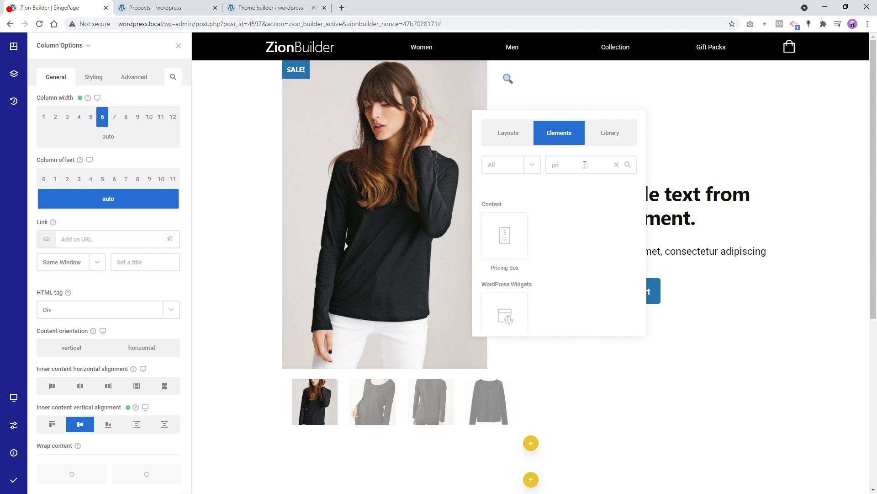
{"action": "scroll", "coordinate": [567, 240], "scroll_direction": "down", "scroll_amount": 2}
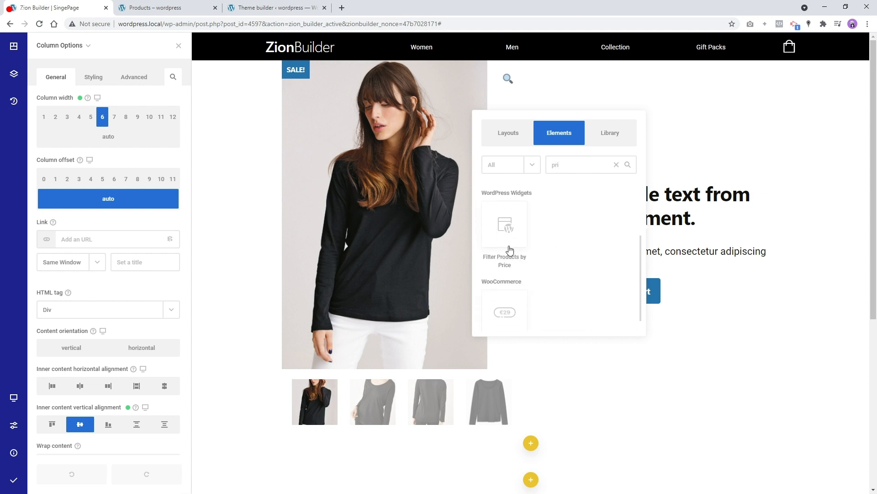
{"action": "scroll", "coordinate": [511, 258], "scroll_direction": "down", "scroll_amount": 1}
{"action": "left_click", "coordinate": [521, 293]}
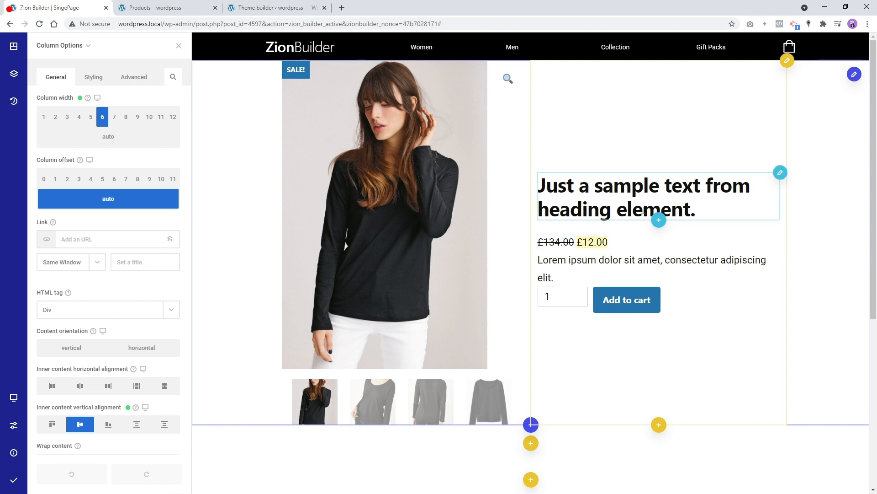
{"action": "left_click_drag", "start_coordinate": [639, 227], "coordinate": [638, 218]}
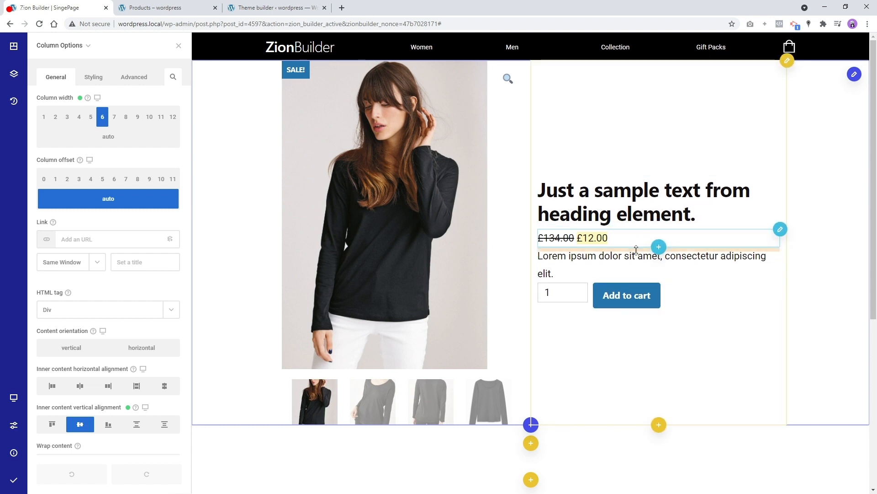
{"action": "left_click_drag", "start_coordinate": [637, 250], "coordinate": [637, 262]}
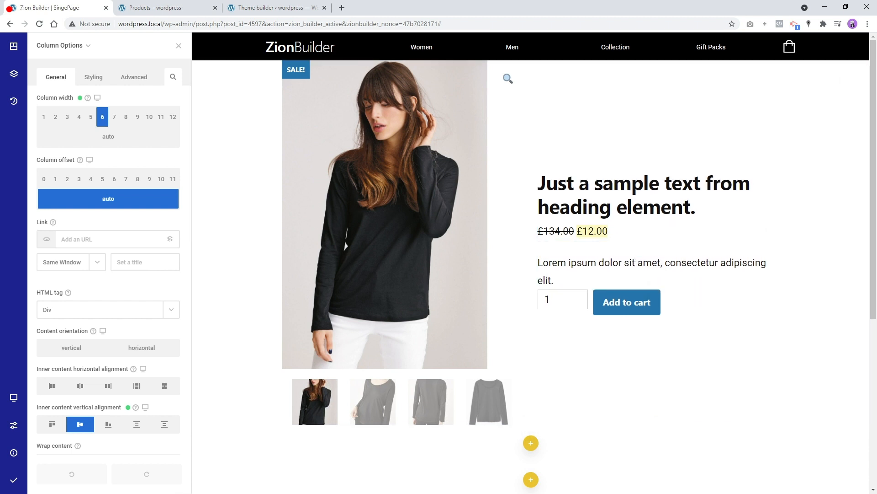
- Duplicate the description, move the copy into the empty section below, and give that section about 45 px of top and bottom padding
{"action": "scroll", "coordinate": [585, 256], "scroll_direction": "down", "scroll_amount": 2}
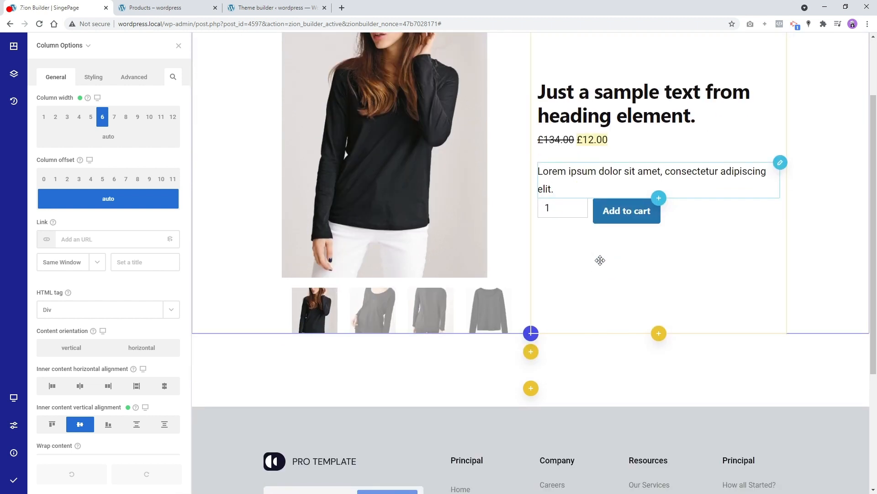
{"action": "left_click", "coordinate": [778, 168]}
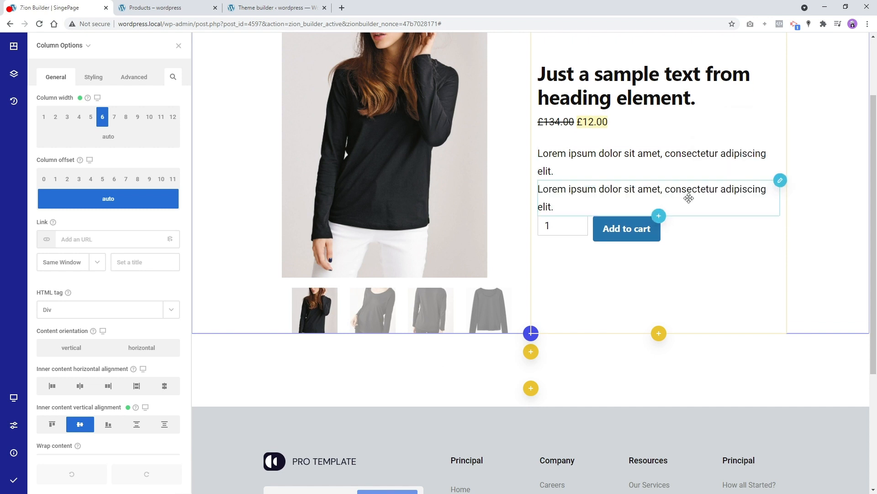
{"action": "left_click_drag", "start_coordinate": [780, 183], "coordinate": [532, 347]}
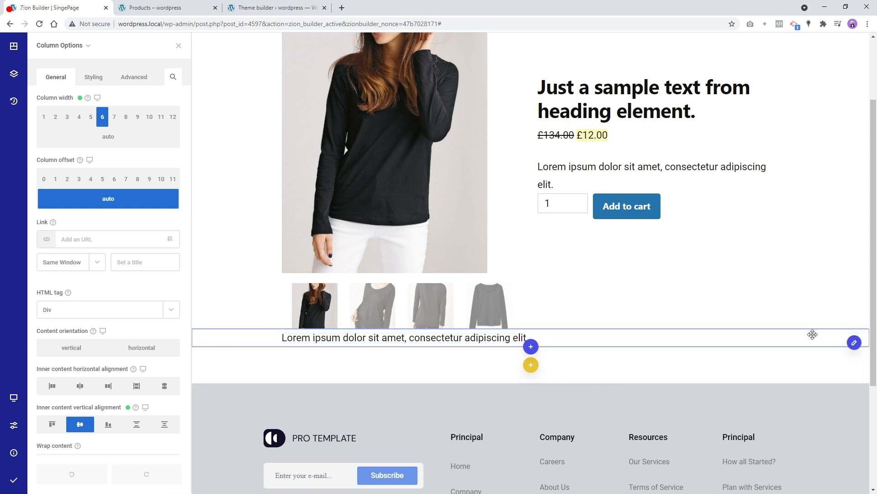
{"action": "left_click_drag", "start_coordinate": [833, 332], "coordinate": [833, 351]}
- Give the second section, which holds the copied description, a light grey background color
{"action": "right_click", "coordinate": [816, 351]}
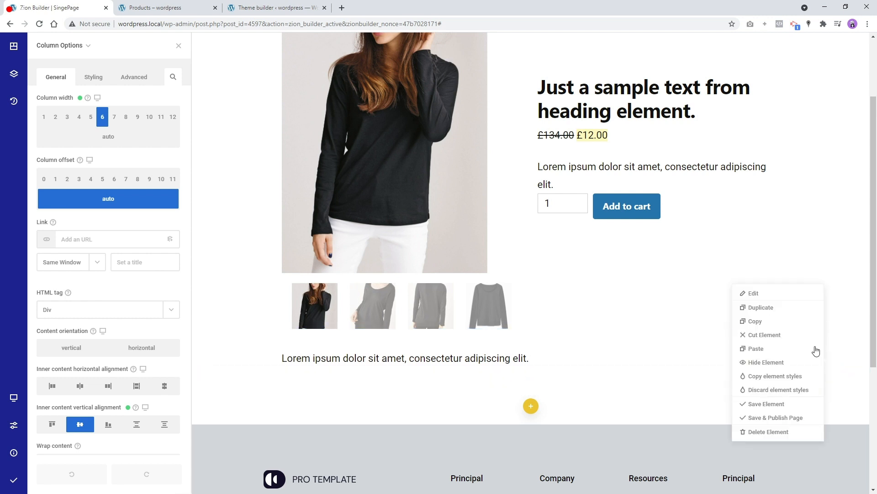
{"action": "left_click", "coordinate": [771, 297]}
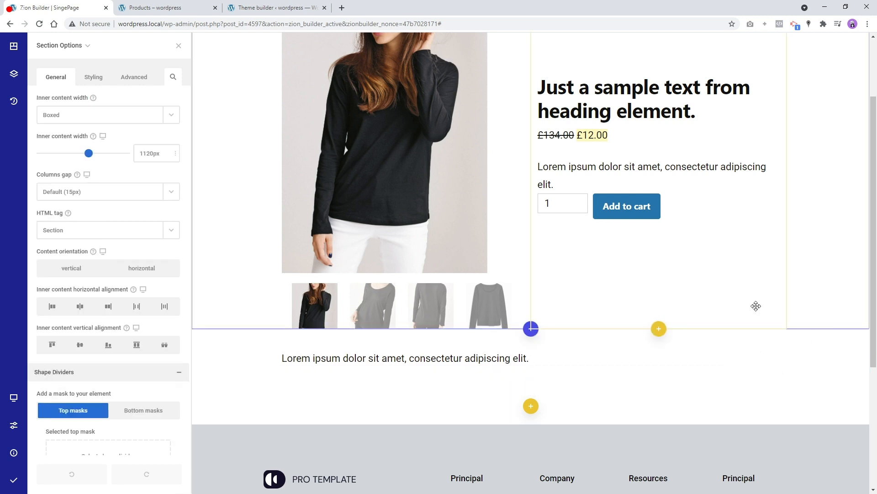
{"action": "left_click", "coordinate": [93, 77]}
{"action": "left_click", "coordinate": [109, 107]}
{"action": "left_click", "coordinate": [115, 151]}
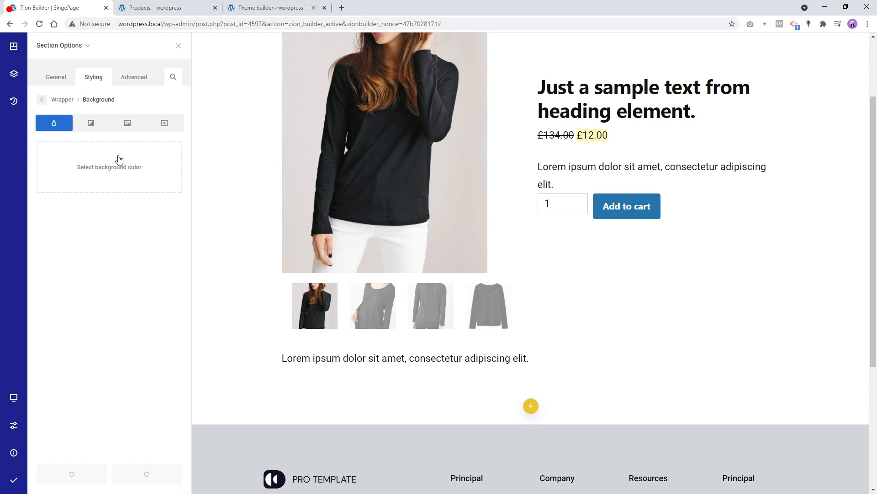
{"action": "left_click", "coordinate": [118, 161]}
{"action": "left_click_drag", "start_coordinate": [195, 121], "coordinate": [165, 86]}
{"action": "left_click", "coordinate": [166, 86]}
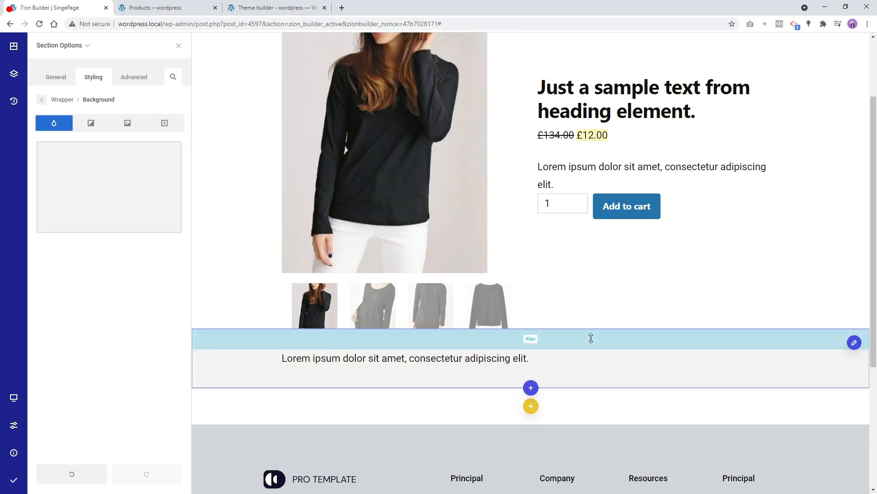
- Set the background color of the column around the copied description to white (#ffffff)
{"action": "right_click", "coordinate": [586, 358]}
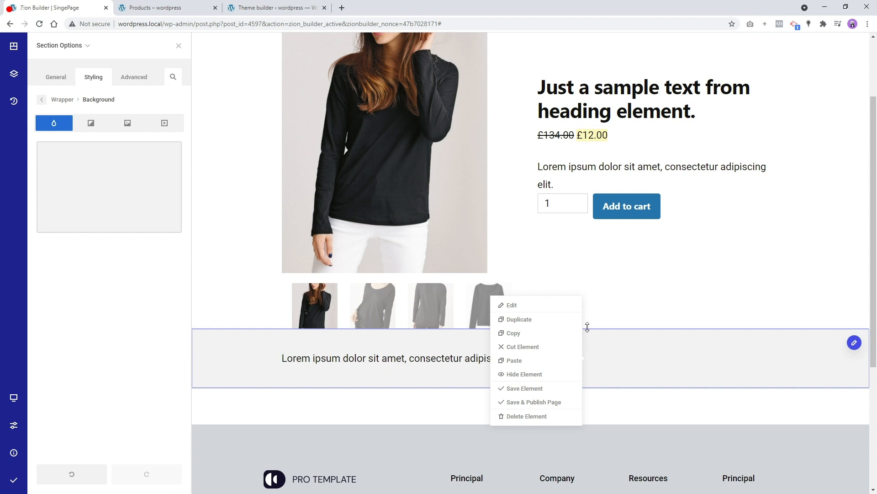
{"action": "left_click", "coordinate": [524, 308]}
{"action": "mouse_move", "coordinate": [79, 50]}
{"action": "left_click", "coordinate": [62, 75]}
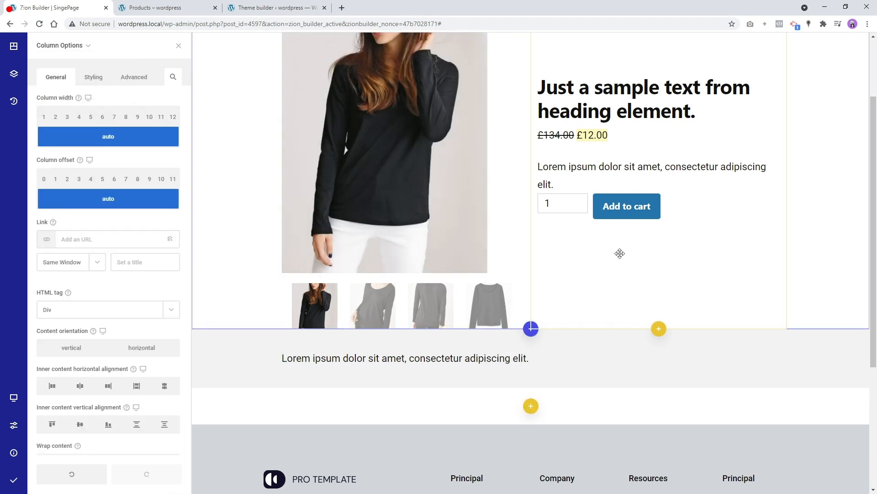
{"action": "left_click", "coordinate": [103, 77]}
{"action": "left_click", "coordinate": [110, 101]}
{"action": "left_click", "coordinate": [123, 151]}
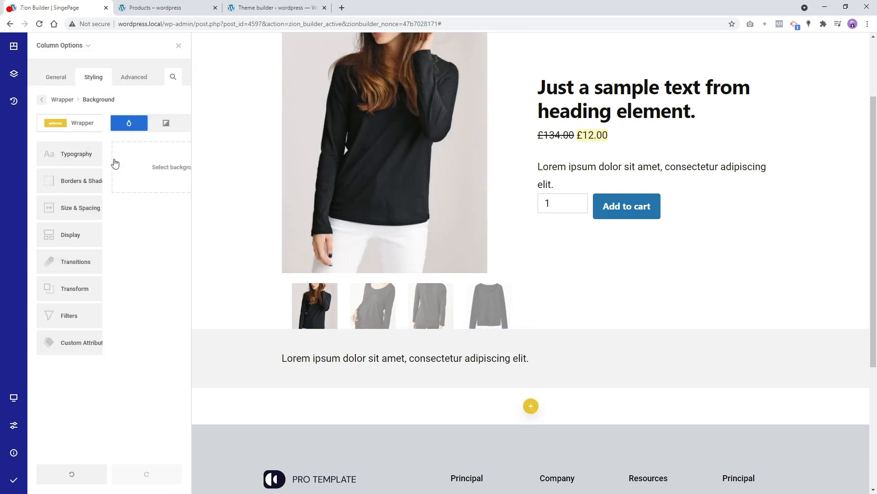
{"action": "left_click", "coordinate": [114, 167]}
{"action": "left_click_drag", "start_coordinate": [233, 117], "coordinate": [154, 74]}
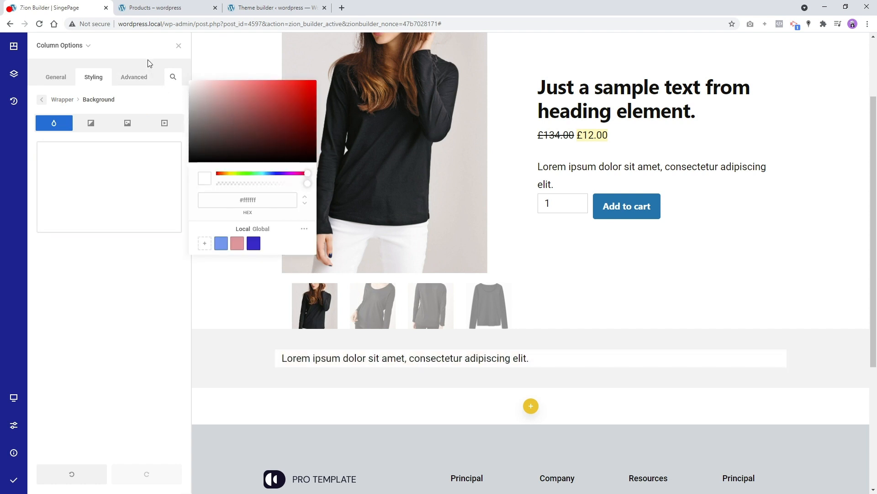
{"action": "left_click", "coordinate": [148, 62]}
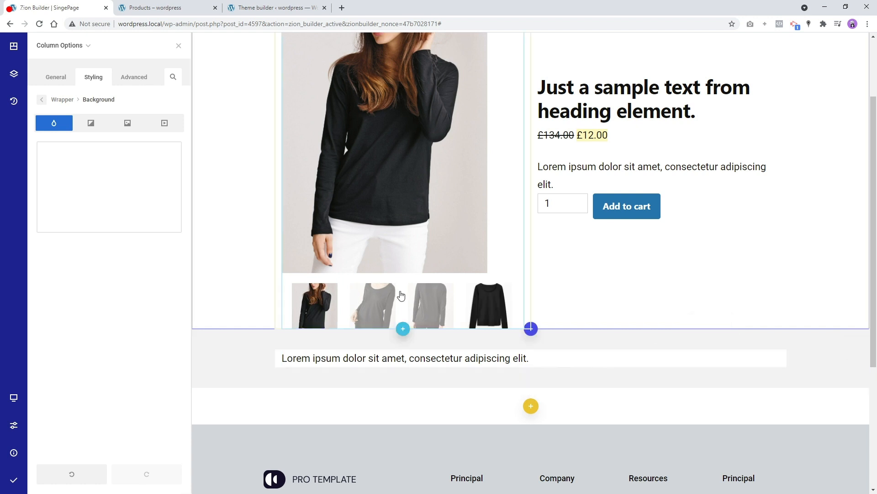
- Link the description column's padding values and set them to 44 px on all sides
{"action": "left_click", "coordinate": [43, 100]}
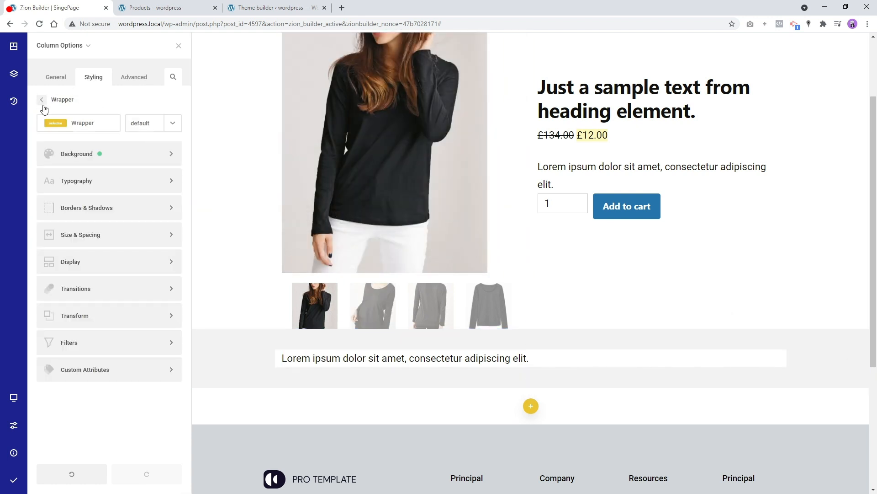
{"action": "left_click", "coordinate": [99, 239]}
{"action": "left_click", "coordinate": [109, 175]}
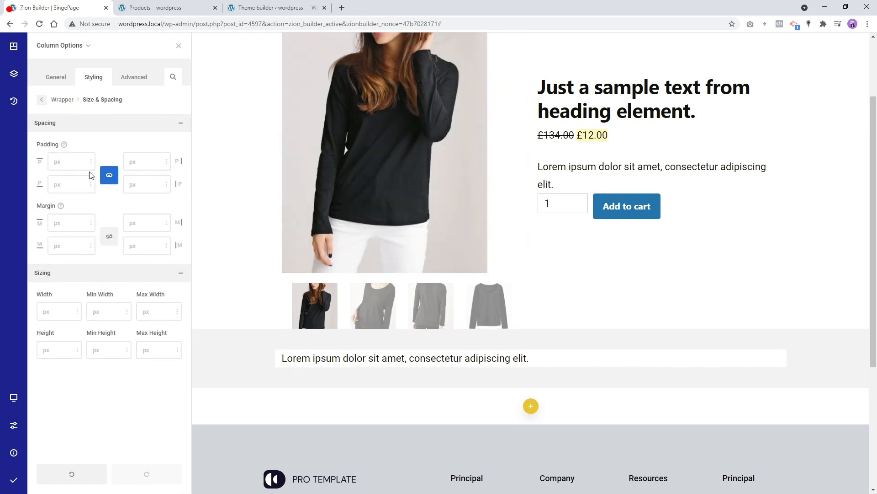
{"action": "left_click", "coordinate": [68, 162]}
{"action": "type", "text": "30"}
{"action": "left_click_drag", "start_coordinate": [74, 150], "coordinate": [76, 143]}
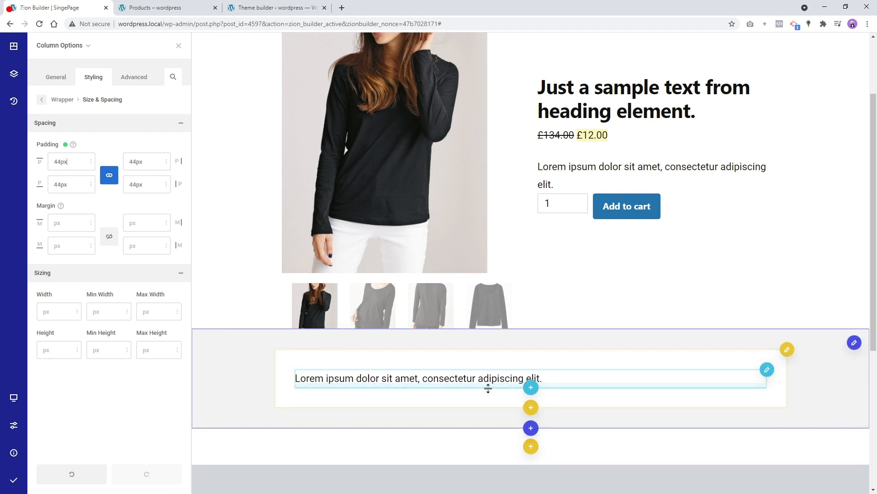
- Add a Heading element to the white column of the description section and move it above the description text
{"action": "left_click", "coordinate": [530, 386]}
{"action": "left_click", "coordinate": [533, 164]}
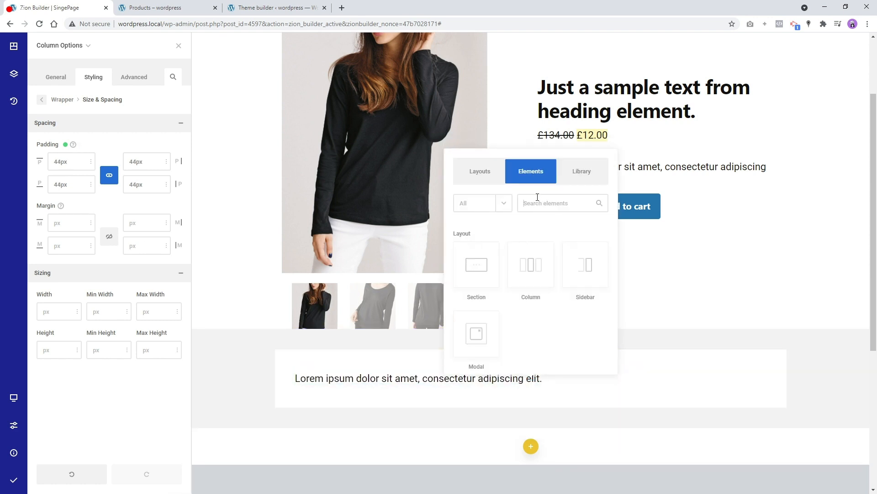
{"action": "type", "text": "hea"}
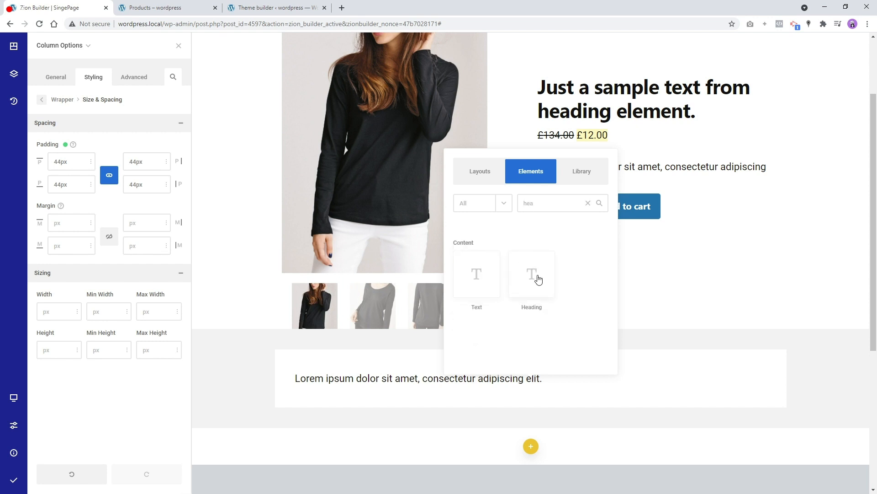
{"action": "left_click", "coordinate": [533, 274]}
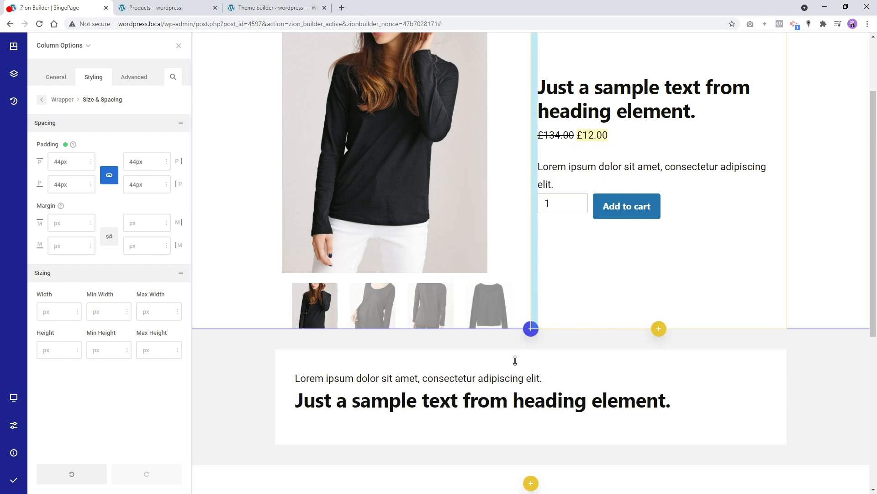
{"action": "left_click_drag", "start_coordinate": [766, 390], "coordinate": [493, 371]}
- Replace the new heading's text with "Description" and close its options
{"action": "right_click", "coordinate": [490, 357]}
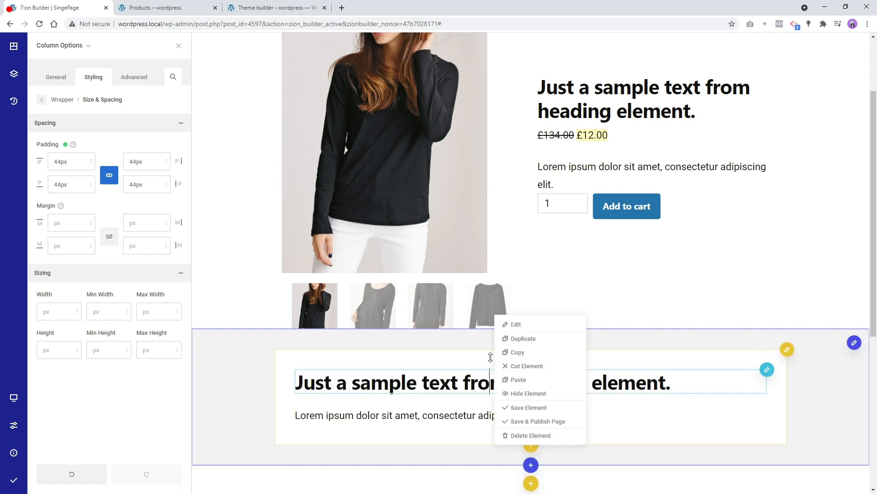
{"action": "left_click", "coordinate": [507, 324]}
{"action": "key", "text": "ctrl+a"}
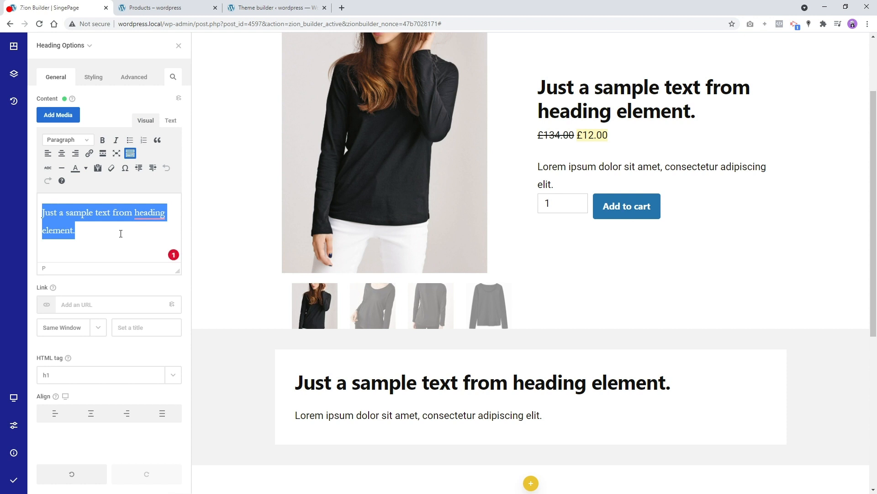
{"action": "type", "text": "Description"}
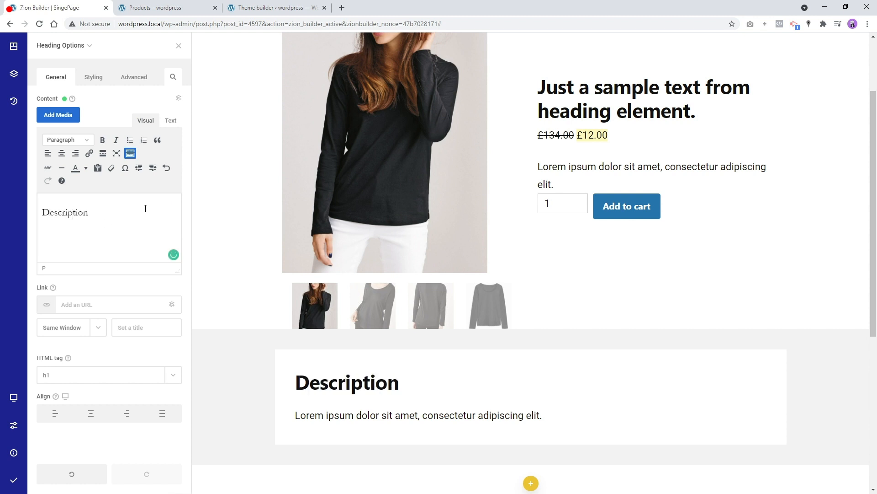
{"action": "left_click", "coordinate": [179, 47]}
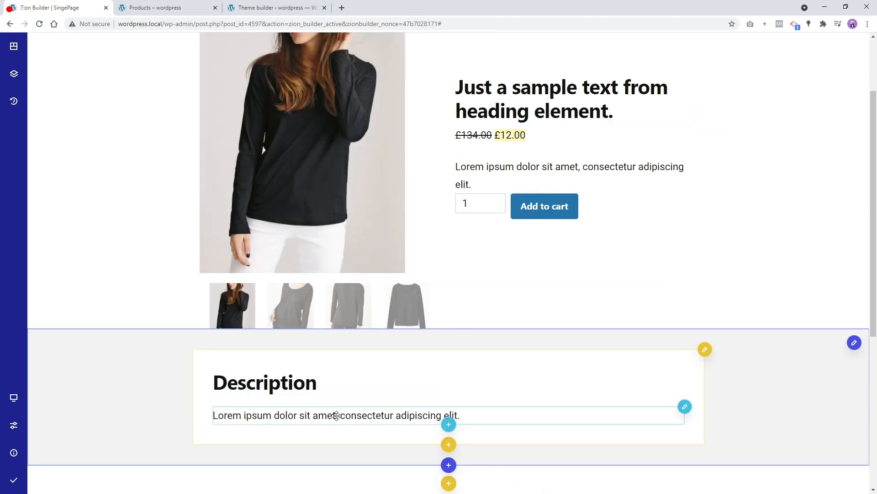
- Set the description type of the product description below the "Description" heading to Full
{"action": "right_click", "coordinate": [338, 416]}
{"action": "left_click", "coordinate": [361, 361]}
{"action": "left_click", "coordinate": [87, 115]}
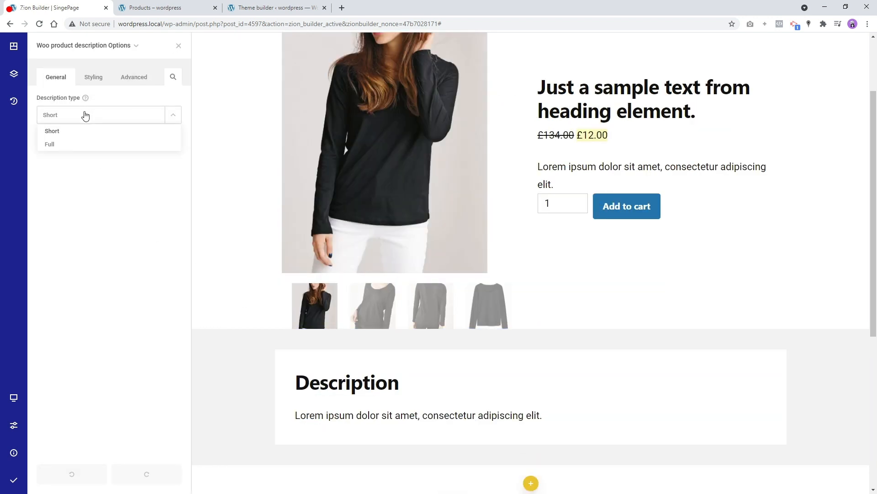
{"action": "left_click", "coordinate": [50, 144]}
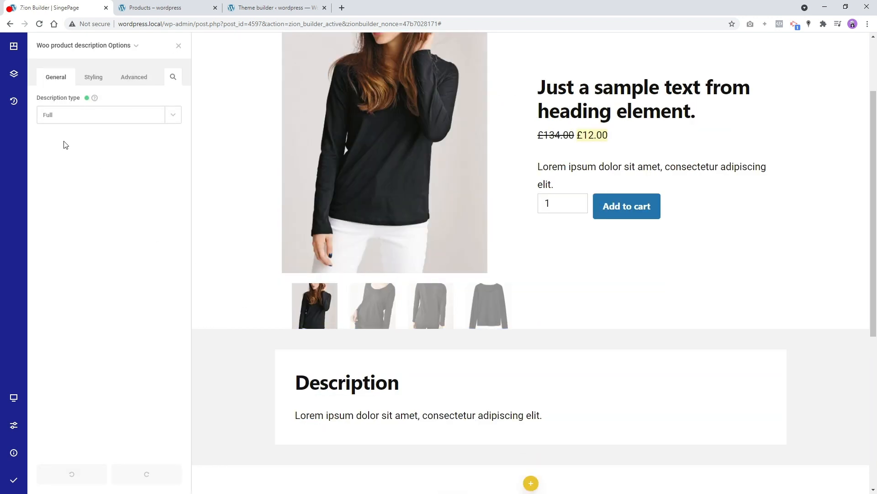
{"action": "left_click", "coordinate": [179, 46]}
{"action": "scroll", "coordinate": [487, 295], "scroll_direction": "down", "scroll_amount": 5}
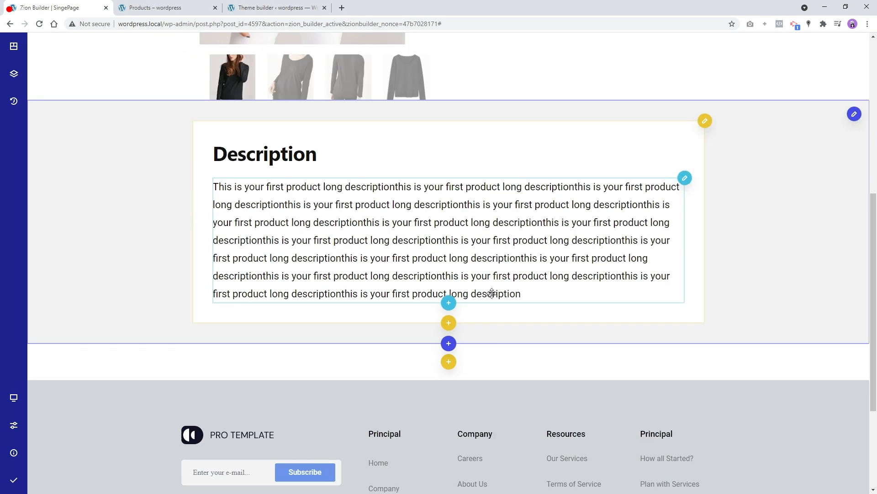
{"action": "scroll", "coordinate": [510, 308], "scroll_direction": "up", "scroll_amount": 7}
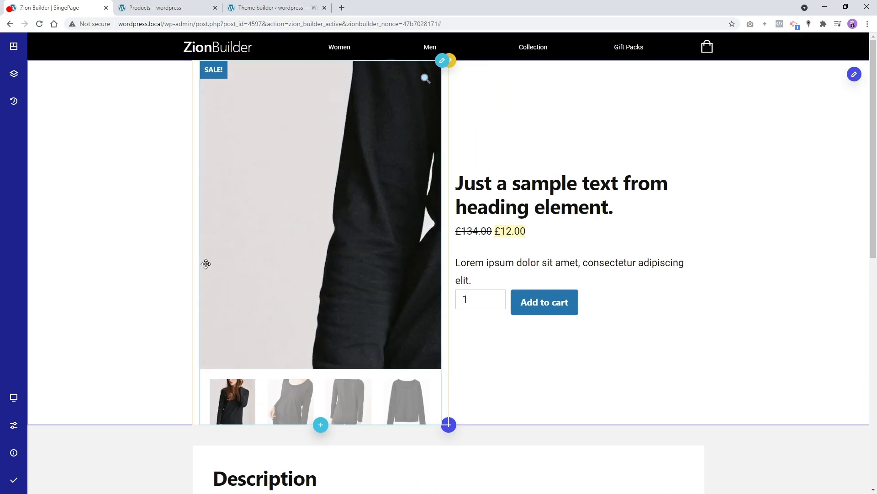
- Add a Woo related products element to the empty section below the description and give that section some top padding
{"action": "scroll", "coordinate": [407, 355], "scroll_direction": "down", "scroll_amount": 8}
{"action": "left_click", "coordinate": [449, 321]}
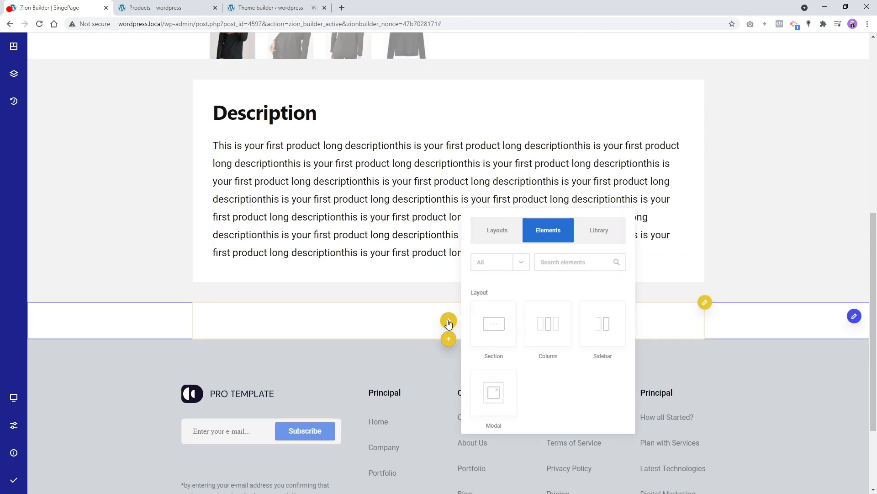
{"action": "left_click", "coordinate": [501, 263]}
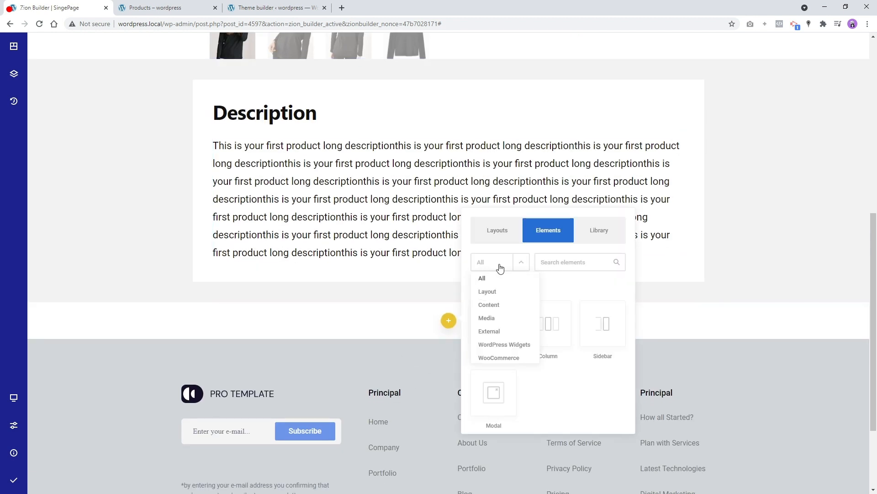
{"action": "left_click", "coordinate": [501, 355]}
{"action": "scroll", "coordinate": [567, 348], "scroll_direction": "down", "scroll_amount": 2}
{"action": "scroll", "coordinate": [567, 348], "scroll_direction": "down", "scroll_amount": 1}
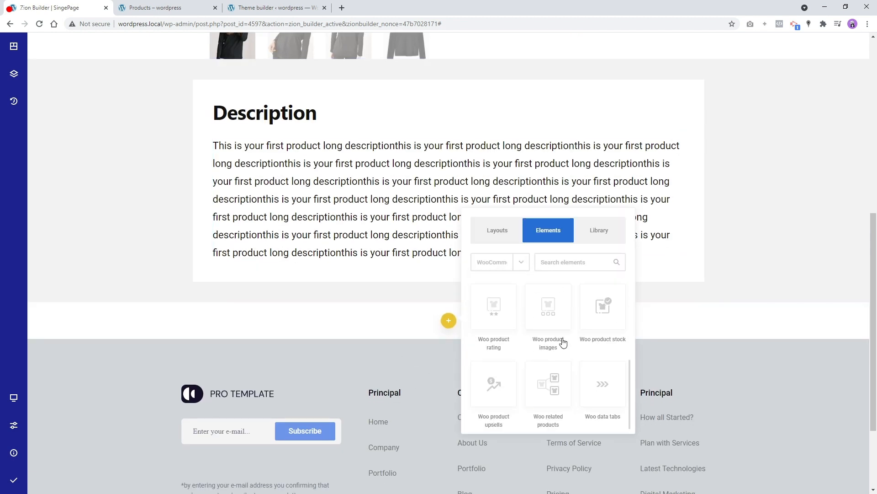
{"action": "left_click", "coordinate": [559, 392]}
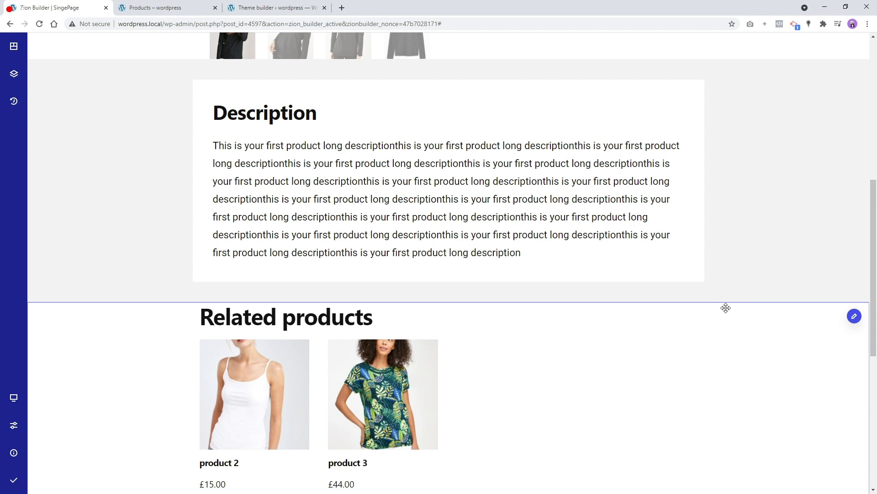
{"action": "left_click_drag", "start_coordinate": [725, 308], "coordinate": [730, 329]}
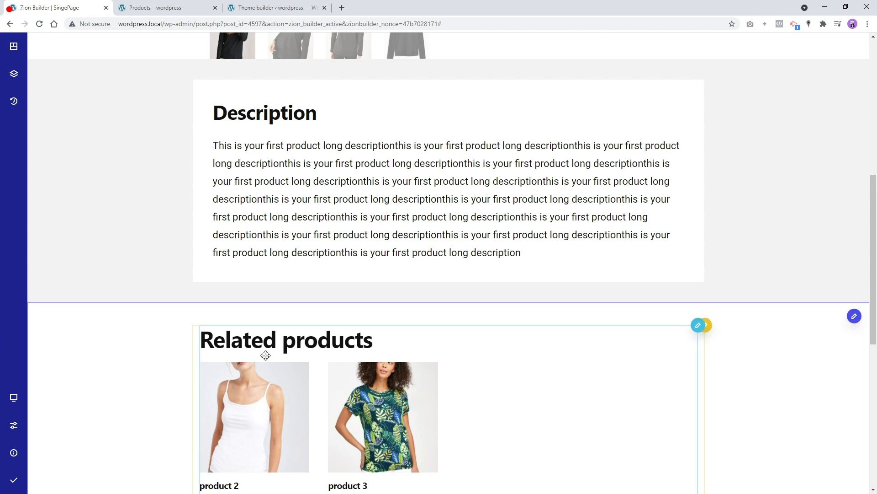
- Set the related products element to show 3 products in 3 columns
{"action": "right_click", "coordinate": [391, 403]}
{"action": "left_click", "coordinate": [426, 346]}
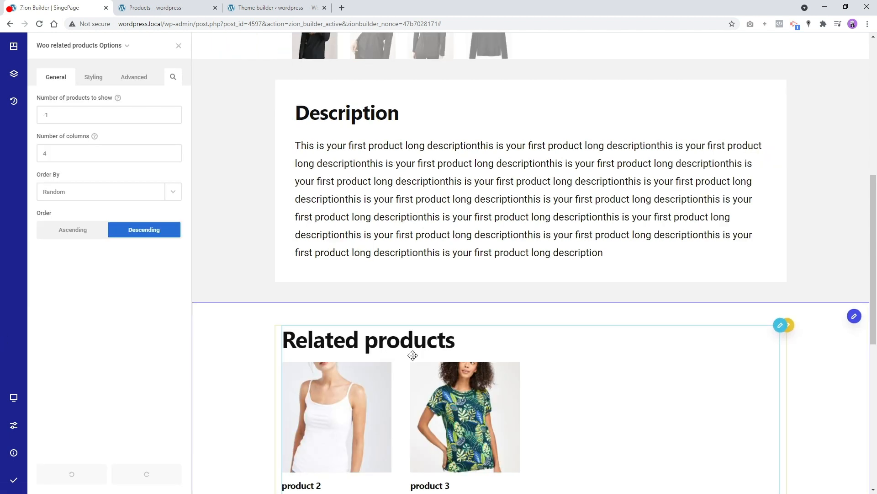
{"action": "double_click", "coordinate": [76, 120]}
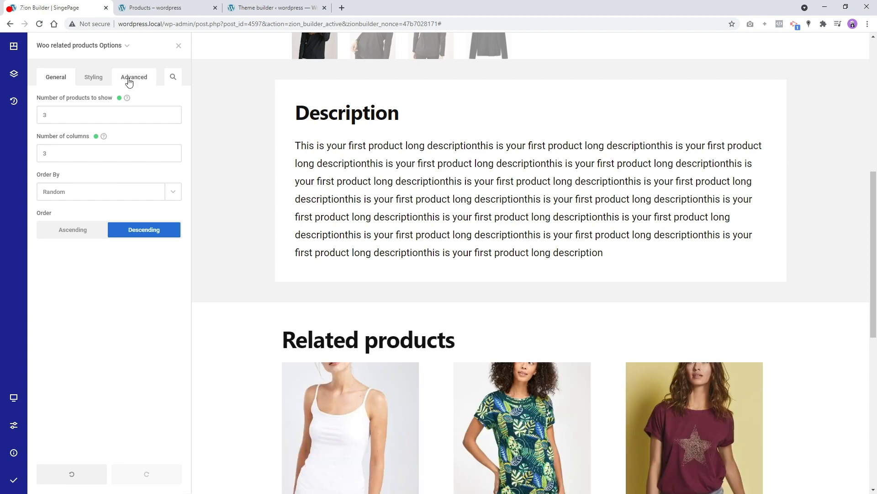
{"action": "left_click", "coordinate": [178, 45]}
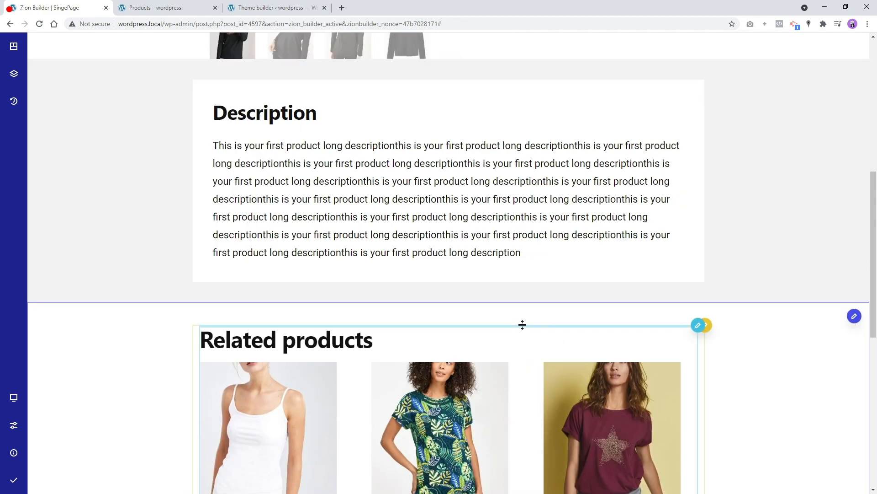
- Add a little bottom padding to the first product section and slightly reduce the description section's top padding
{"action": "scroll", "coordinate": [521, 323], "scroll_direction": "up", "scroll_amount": 7}
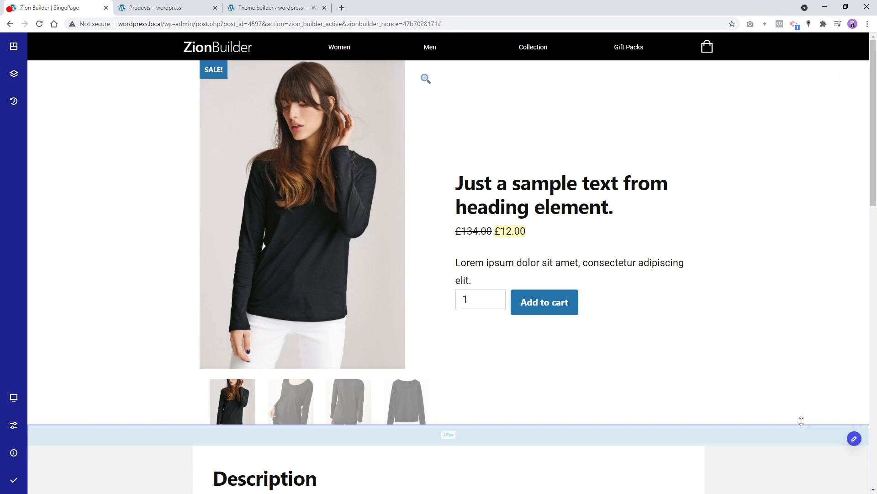
{"action": "left_click_drag", "start_coordinate": [803, 419], "coordinate": [802, 438]}
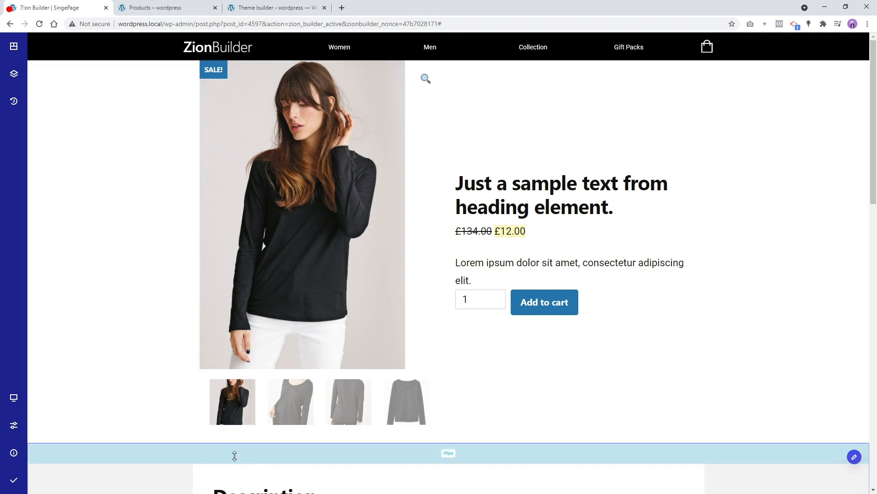
{"action": "left_click_drag", "start_coordinate": [303, 454], "coordinate": [303, 453]}
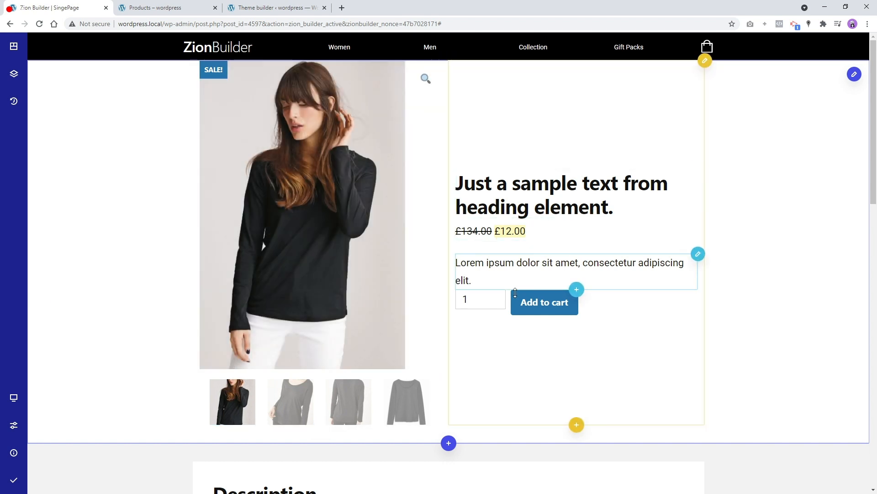
- Insert a Woo product meta element from the WooCommerce elements directly below the add to cart element
{"action": "left_click", "coordinate": [577, 317]}
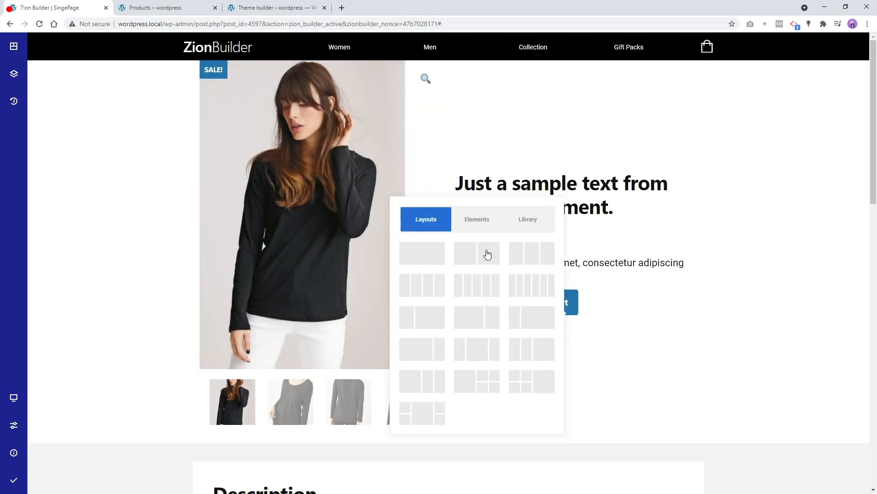
{"action": "left_click", "coordinate": [491, 226]}
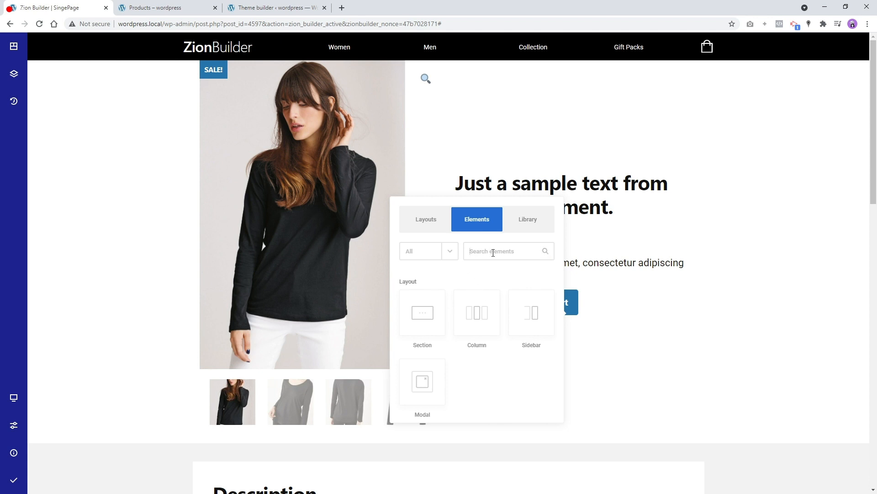
{"action": "left_click", "coordinate": [415, 255]}
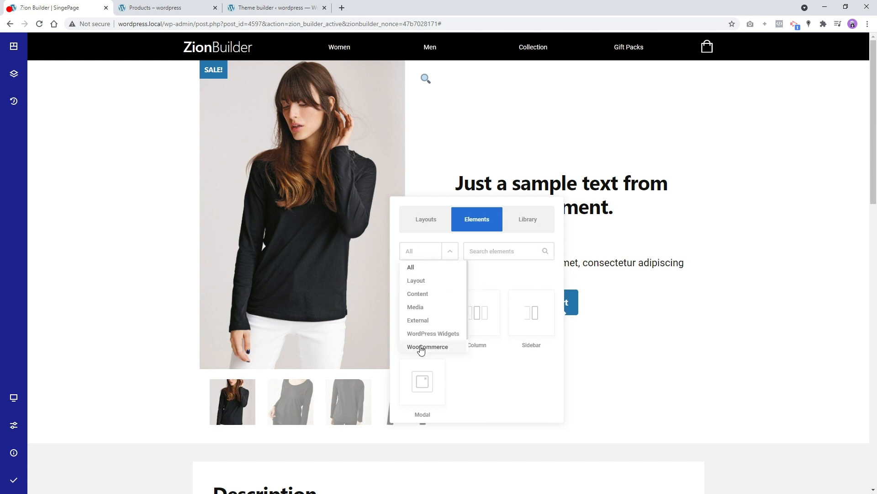
{"action": "left_click", "coordinate": [421, 349]}
{"action": "scroll", "coordinate": [537, 324], "scroll_direction": "down", "scroll_amount": 2}
{"action": "scroll", "coordinate": [541, 320], "scroll_direction": "down", "scroll_amount": 1}
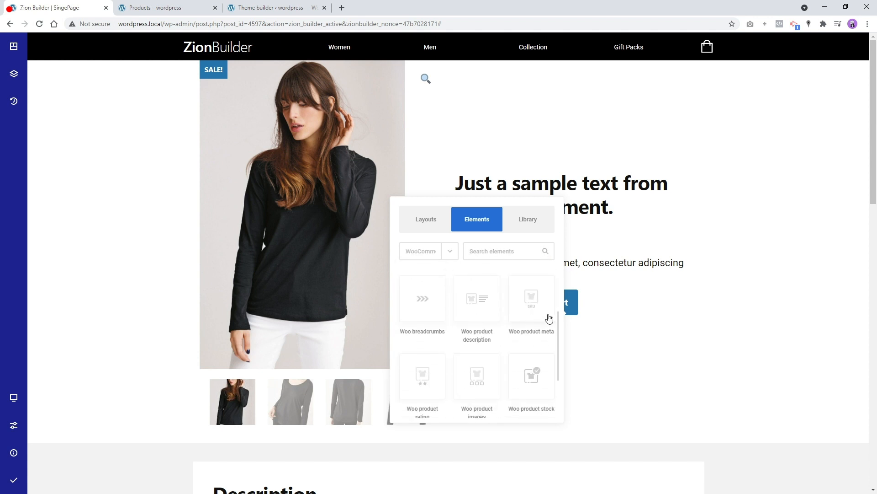
{"action": "left_click", "coordinate": [529, 308]}
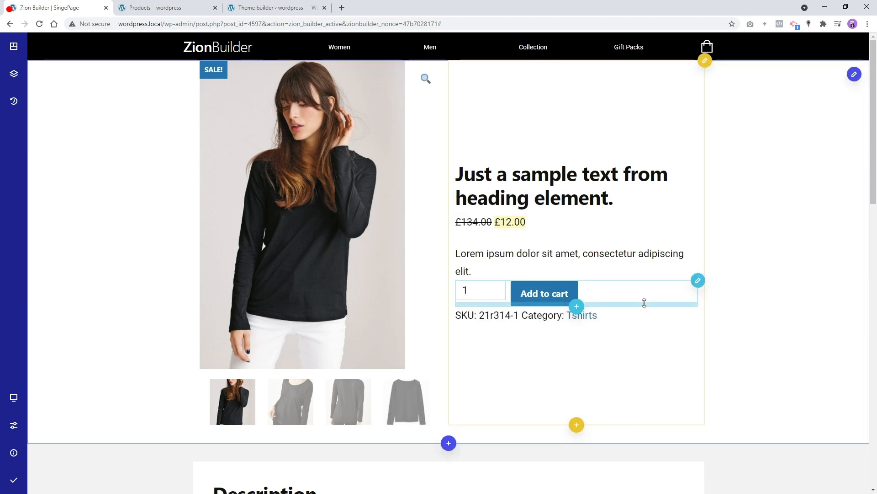
- Set the font size of the product meta wrapper to 18 px
{"action": "right_click", "coordinate": [630, 313]}
{"action": "left_click", "coordinate": [565, 257]}
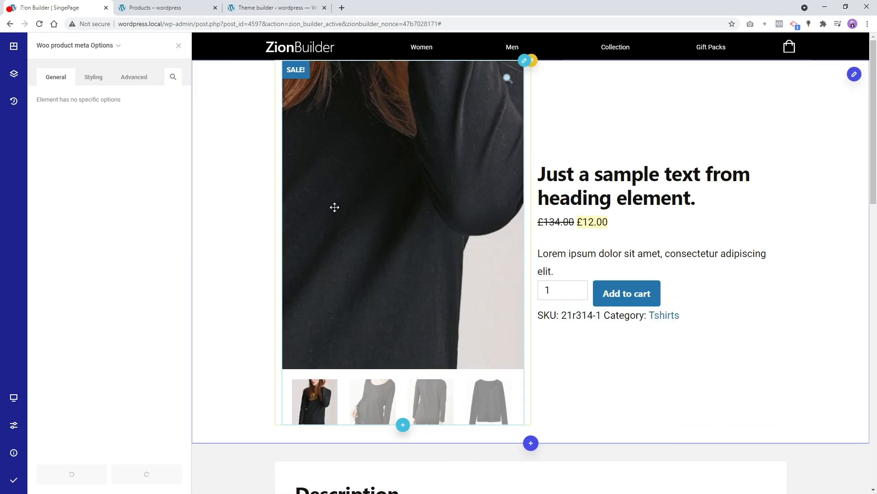
{"action": "left_click", "coordinate": [95, 79]}
{"action": "left_click", "coordinate": [106, 109]}
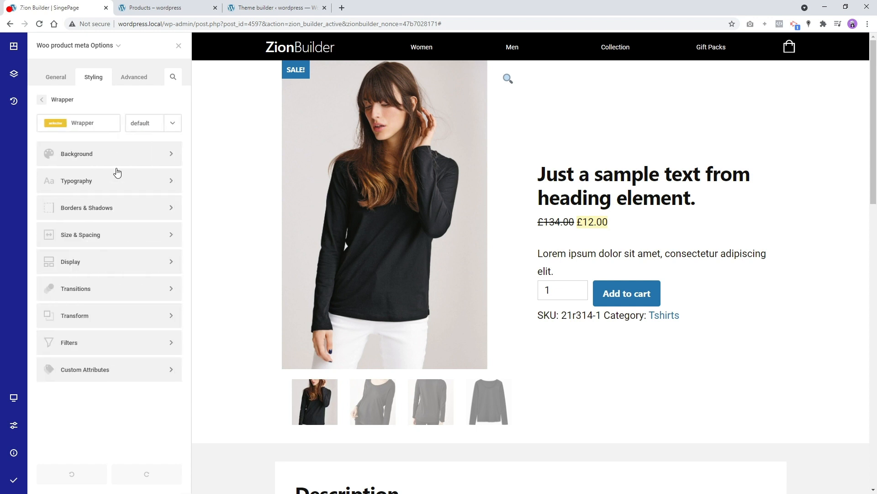
{"action": "left_click", "coordinate": [112, 189]}
{"action": "left_click", "coordinate": [138, 240]}
{"action": "type", "text": "17"}
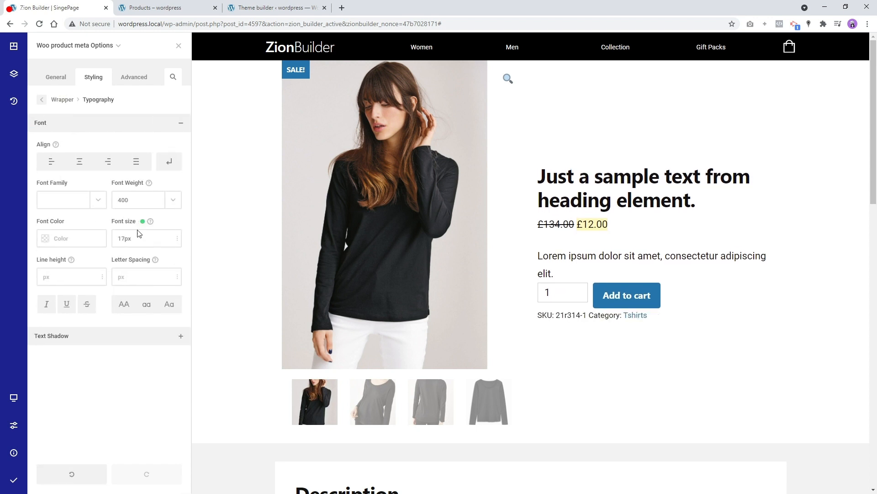
- Set the font color of the product meta wrapper to grey (#a4a4a4)
{"action": "left_click", "coordinate": [47, 238]}
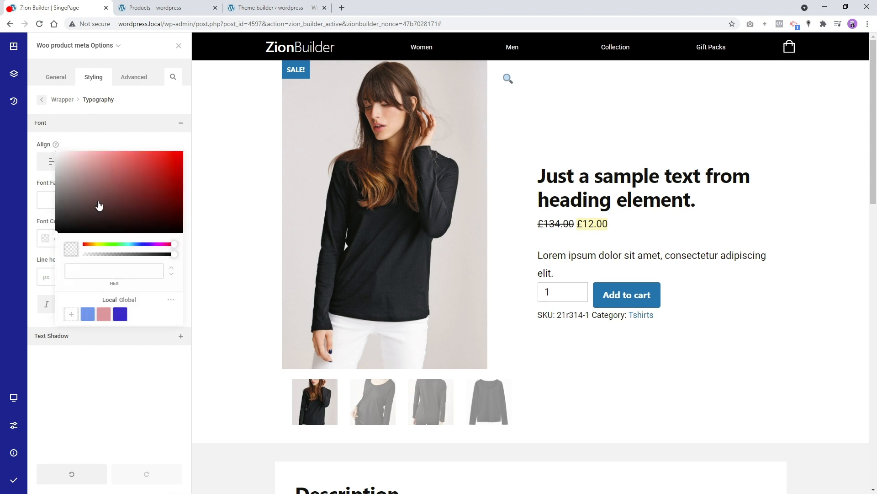
{"action": "left_click_drag", "start_coordinate": [98, 201], "coordinate": [53, 181]}
{"action": "left_click", "coordinate": [51, 180]}
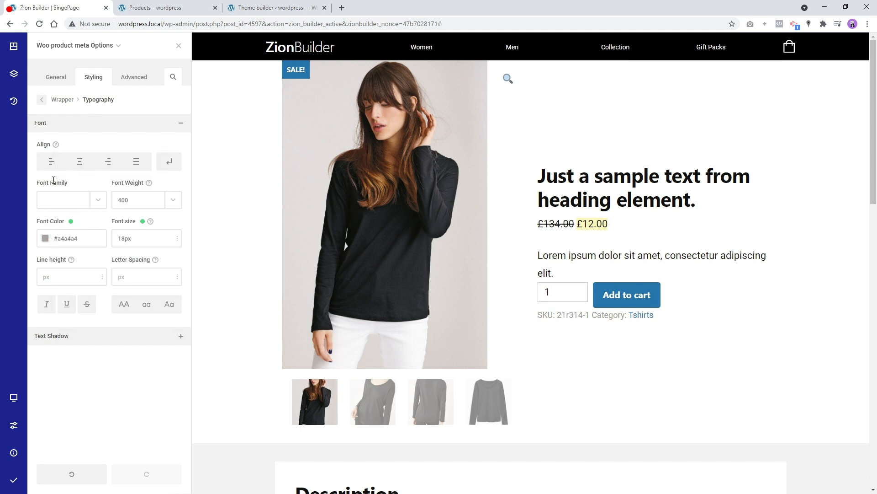
- Set the font color of the product meta link styles to dark grey (about #706c6c)
{"action": "left_click", "coordinate": [42, 100]}
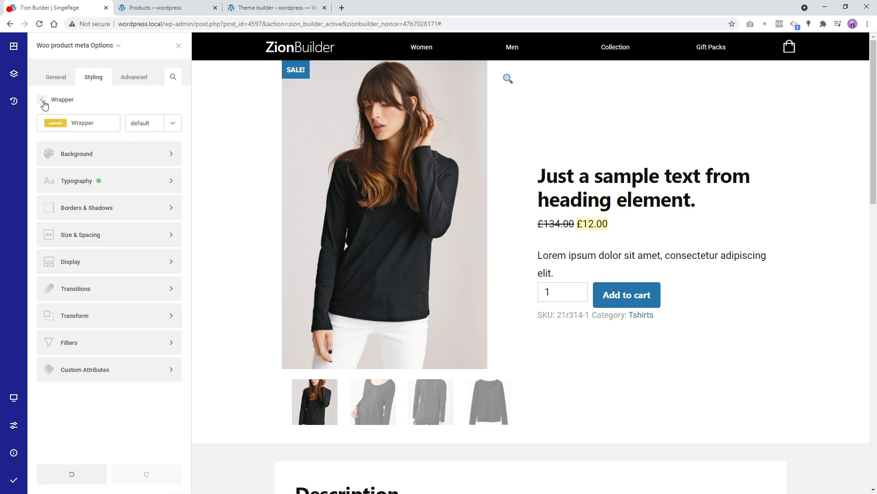
{"action": "left_click", "coordinate": [43, 101]}
{"action": "left_click", "coordinate": [98, 163]}
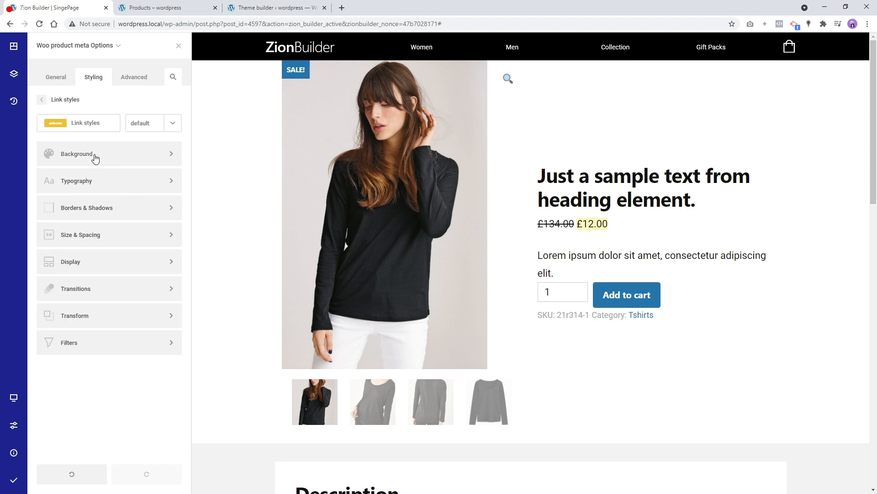
{"action": "left_click", "coordinate": [102, 185]}
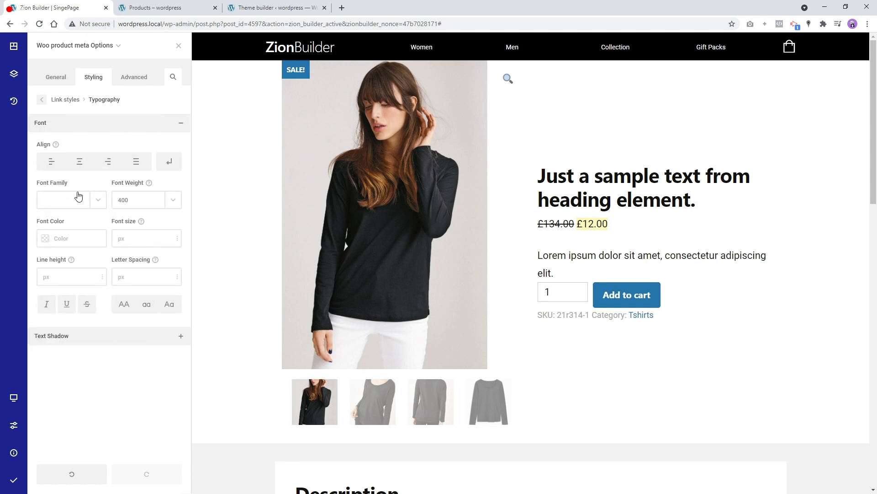
{"action": "left_click", "coordinate": [46, 239]}
{"action": "mouse_move", "coordinate": [119, 209]}
{"action": "left_mouse_down"}
{"action": "mouse_move", "coordinate": [60, 180]}
{"action": "mouse_move", "coordinate": [62, 194]}
{"action": "left_mouse_up"}
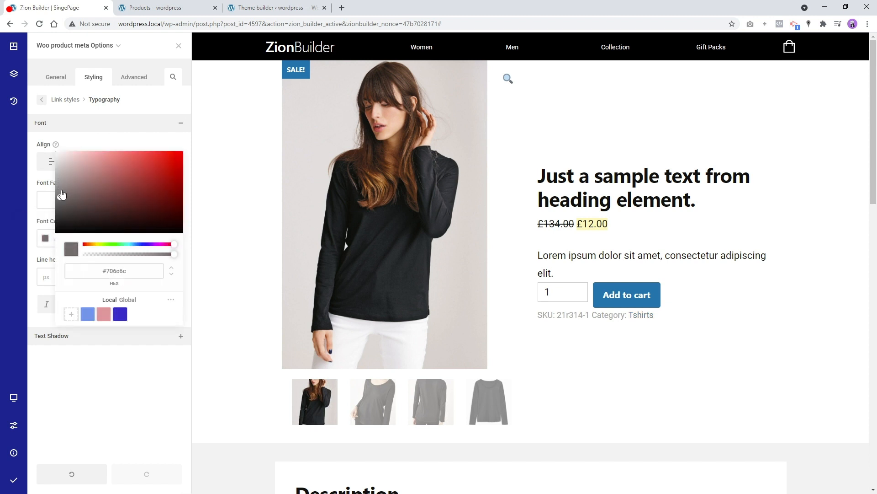
{"action": "left_click", "coordinate": [42, 100]}
{"action": "left_click", "coordinate": [73, 232]}
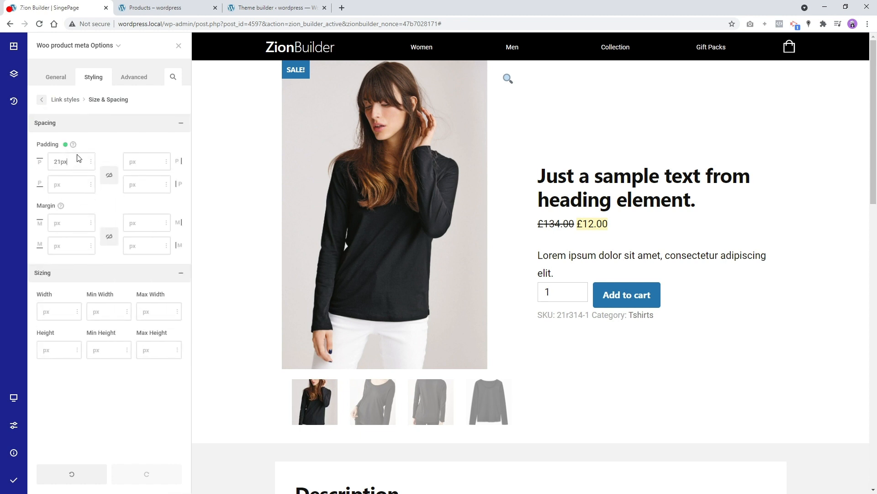
{"action": "left_click", "coordinate": [65, 145]}
{"action": "left_click", "coordinate": [63, 206]}
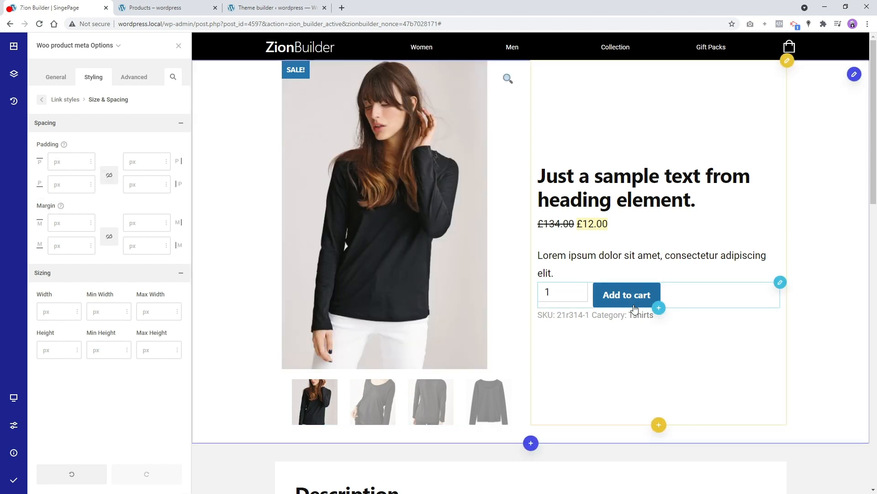
- Set the top padding of the product meta wrapper to 16 px
{"action": "left_click", "coordinate": [42, 100]}
{"action": "left_click", "coordinate": [42, 101]}
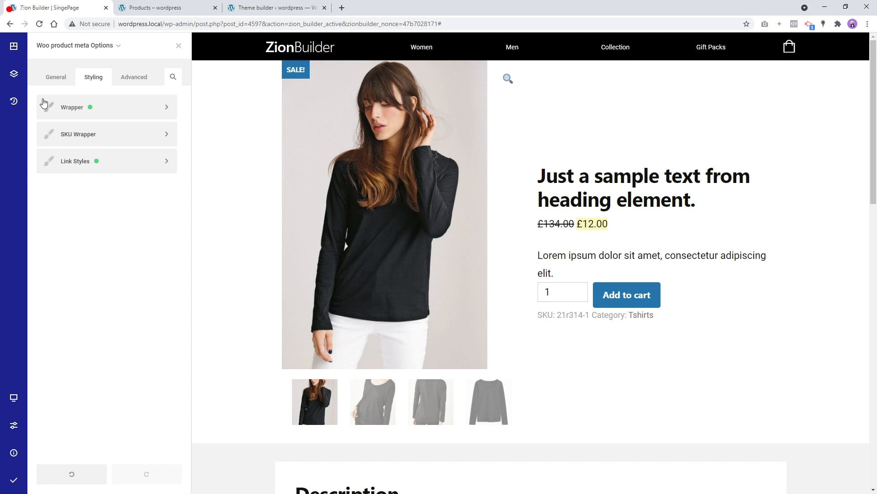
{"action": "left_click", "coordinate": [91, 108]}
{"action": "left_click", "coordinate": [120, 241]}
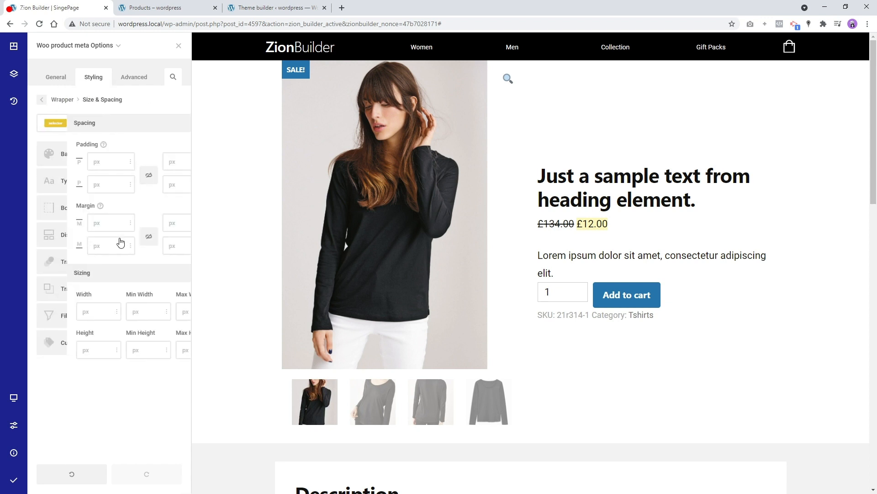
{"action": "mouse_move", "coordinate": [73, 167]}
{"action": "left_mouse_down"}
{"action": "mouse_move", "coordinate": [74, 155]}
{"action": "mouse_move", "coordinate": [76, 161]}
{"action": "left_mouse_up"}
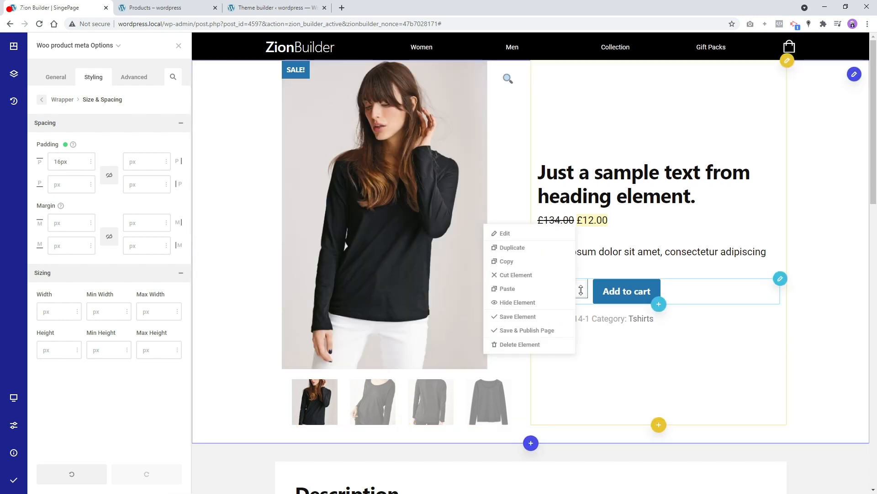
- Size the add to cart element's quantity input to 167 px wide and 56 px high
{"action": "left_click", "coordinate": [505, 233]}
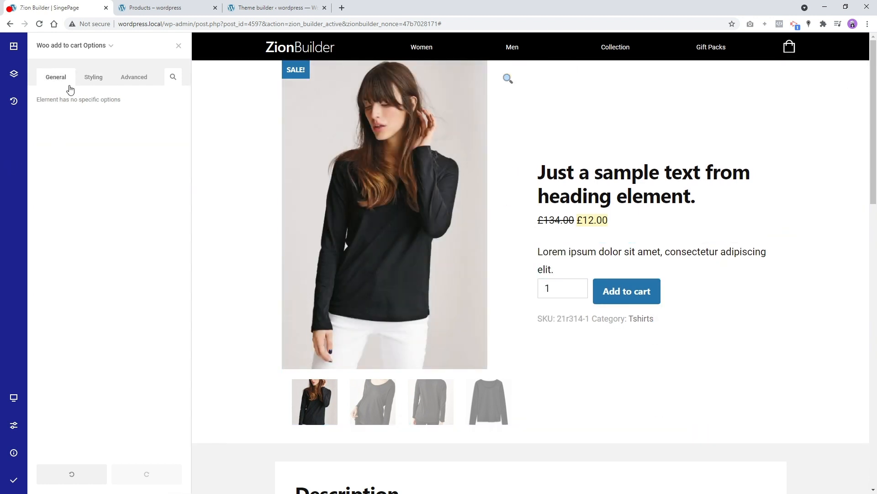
{"action": "mouse_move", "coordinate": [97, 56]}
{"action": "left_click", "coordinate": [99, 78]}
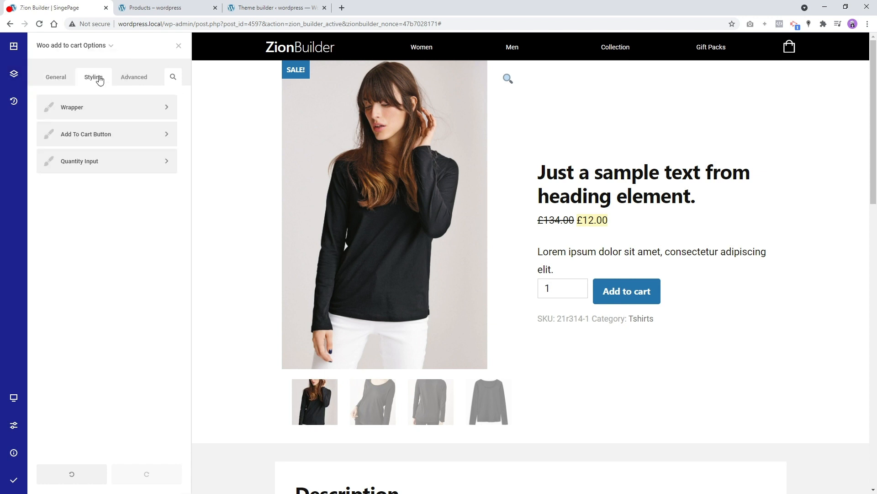
{"action": "left_click", "coordinate": [94, 162]}
{"action": "left_click", "coordinate": [108, 237]}
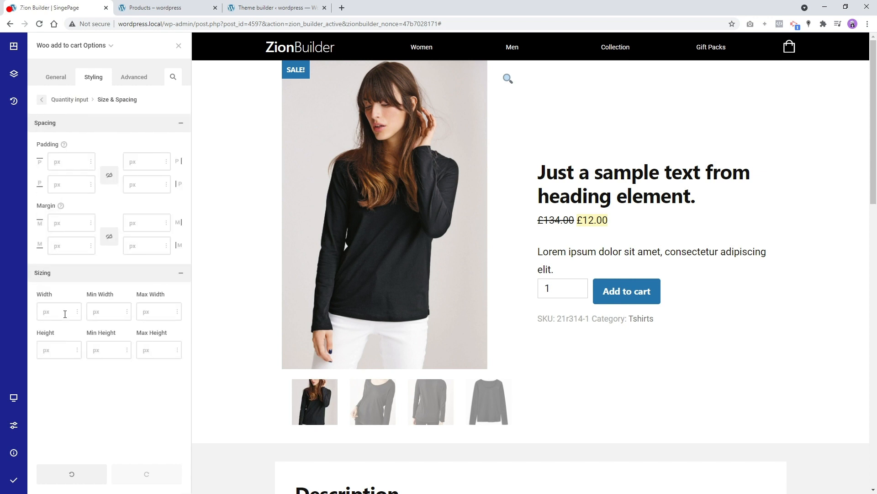
{"action": "left_click", "coordinate": [58, 345]}
{"action": "type", "text": "43px"}
{"action": "left_click", "coordinate": [59, 311]}
{"action": "type", "text": "248px"}
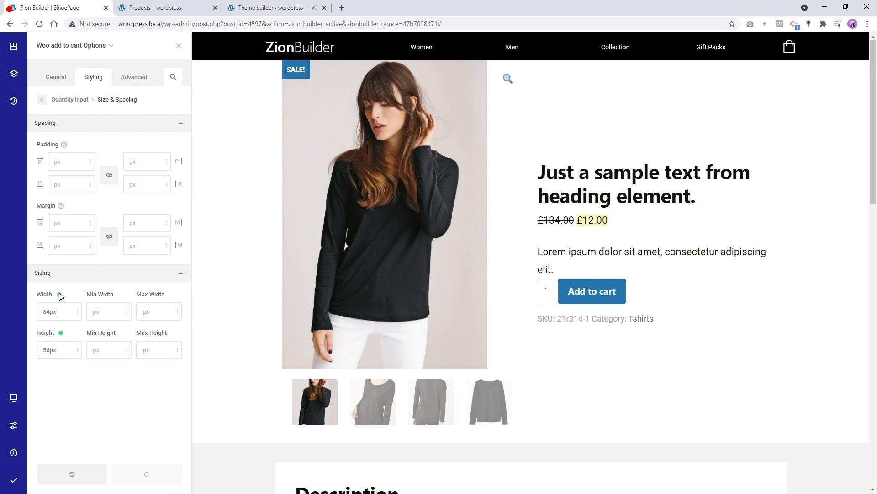
{"action": "left_click_drag", "start_coordinate": [108, 197], "coordinate": [107, 234]}
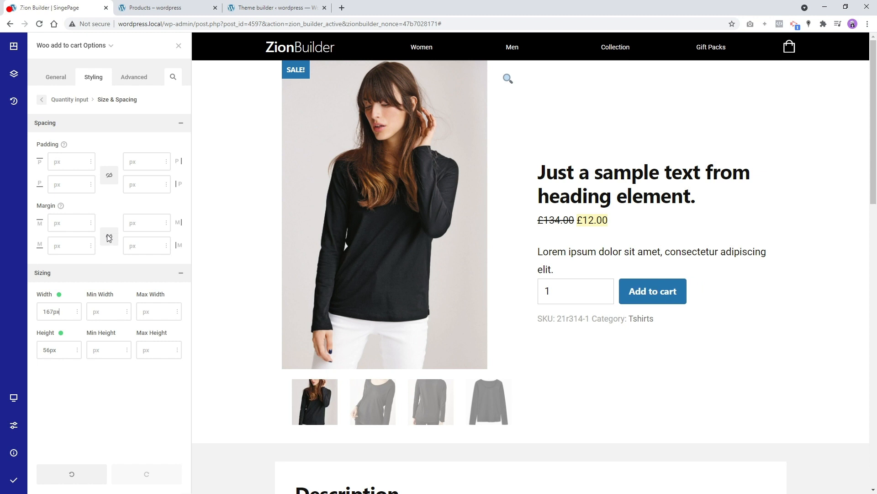
{"action": "left_click", "coordinate": [178, 46]}
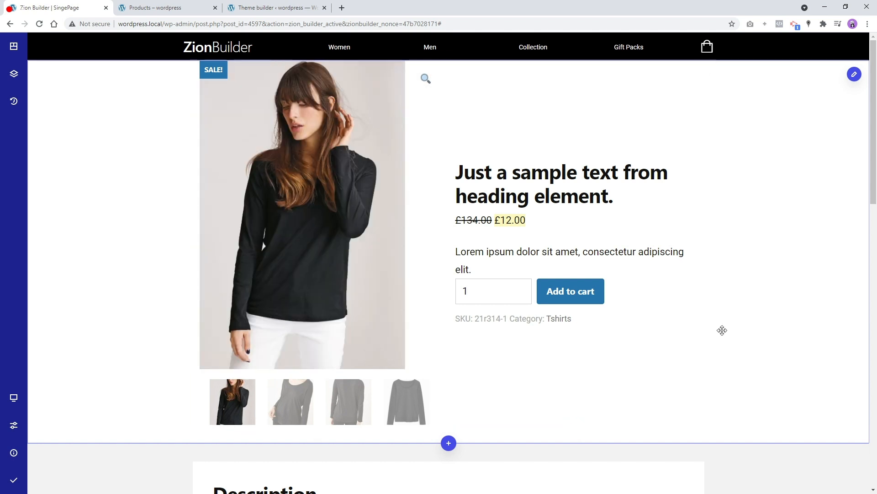
- Change the first product section's inner content width to Full size
{"action": "right_click", "coordinate": [781, 169]}
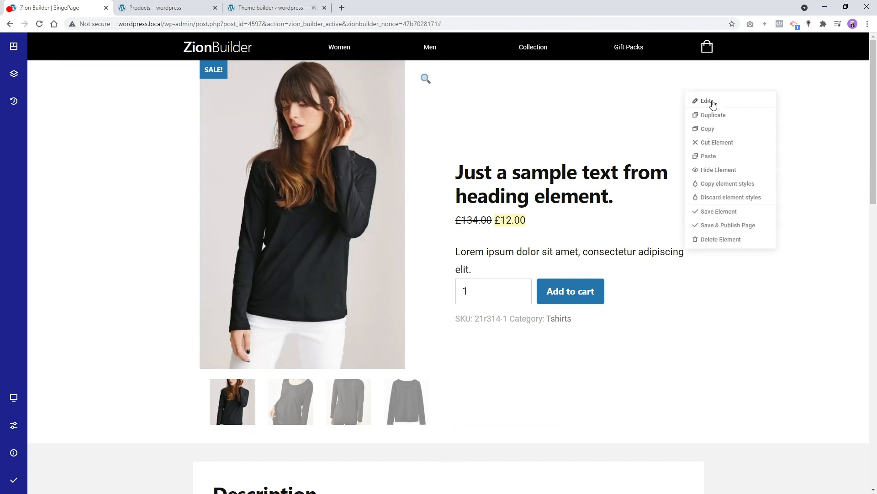
{"action": "left_click", "coordinate": [708, 101]}
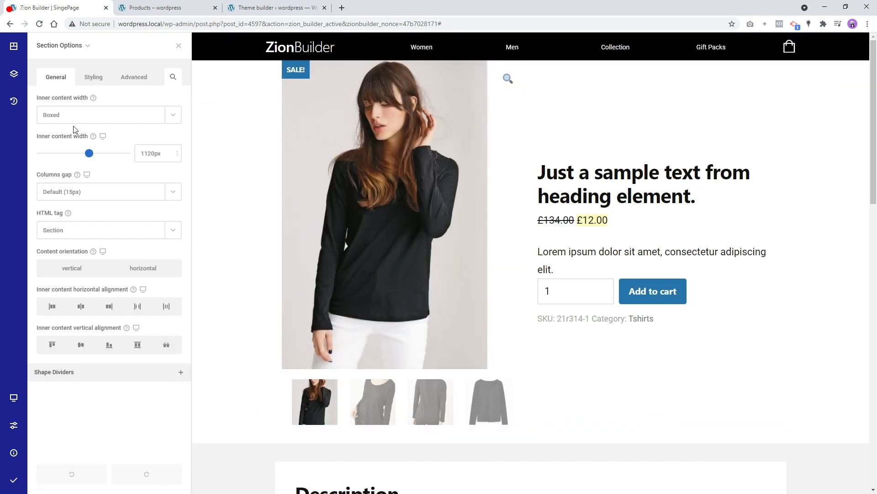
{"action": "left_click", "coordinate": [110, 121]}
{"action": "left_click", "coordinate": [111, 139]}
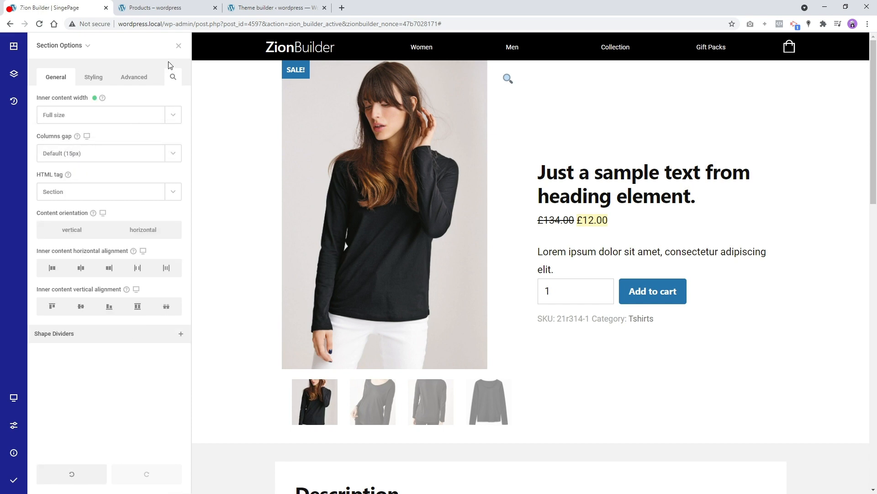
{"action": "left_click", "coordinate": [178, 46]}
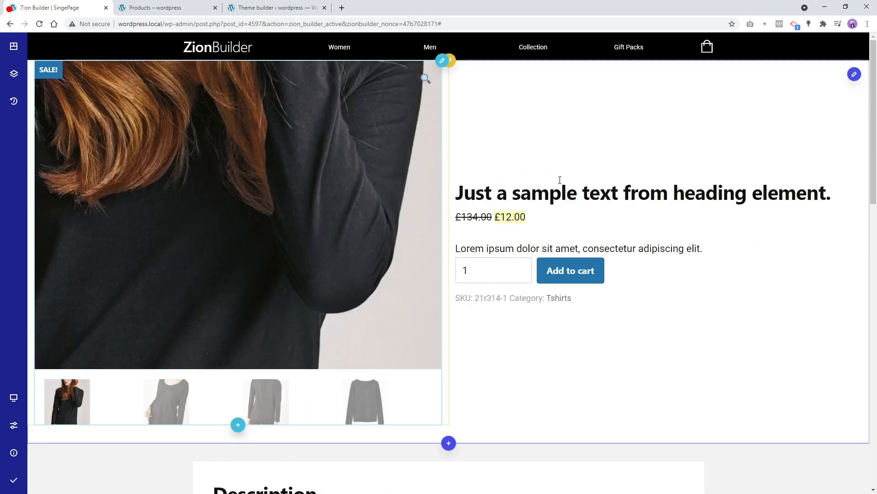
- Set the first product section's columns gap to No gap, and save and publish the page
{"action": "left_click", "coordinate": [854, 74]}
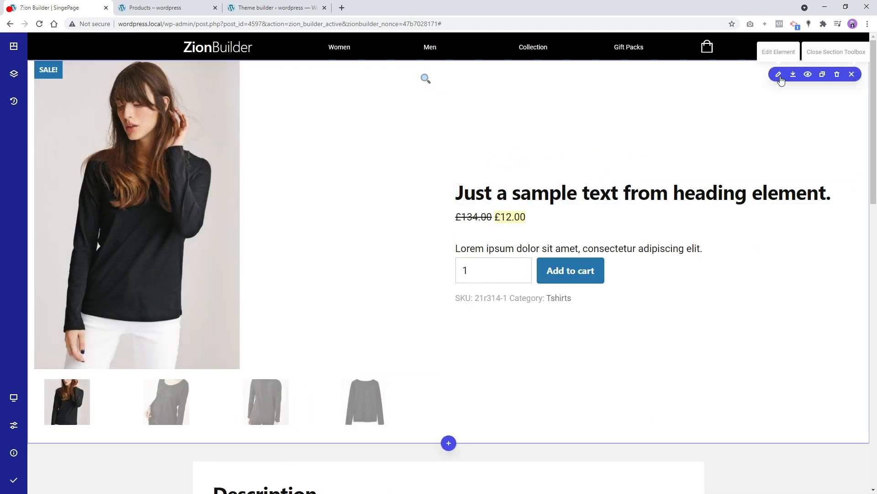
{"action": "left_click", "coordinate": [778, 74]}
{"action": "left_click", "coordinate": [84, 154]}
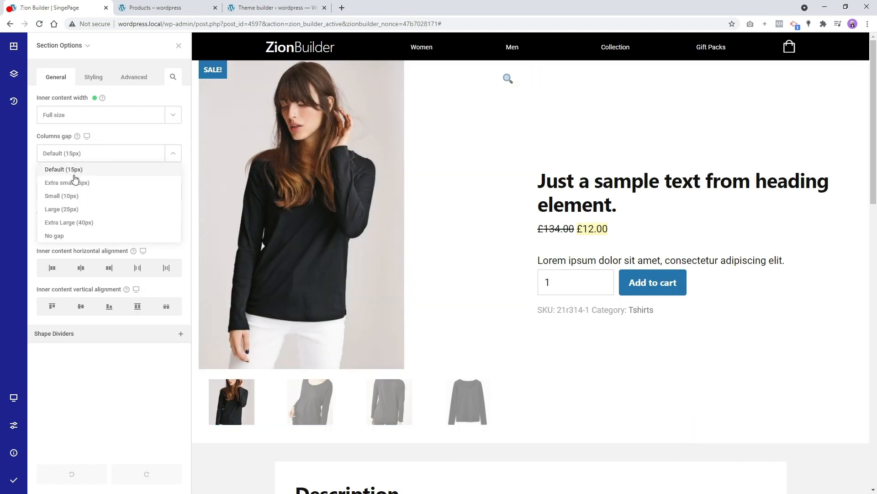
{"action": "left_click", "coordinate": [58, 235]}
{"action": "left_click", "coordinate": [179, 46]}
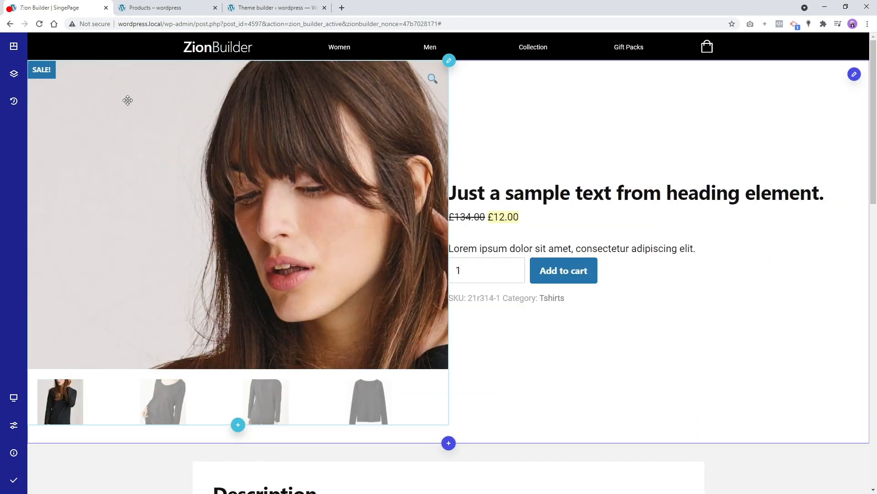
{"action": "mouse_move", "coordinate": [14, 480]}
{"action": "left_click", "coordinate": [53, 484]}
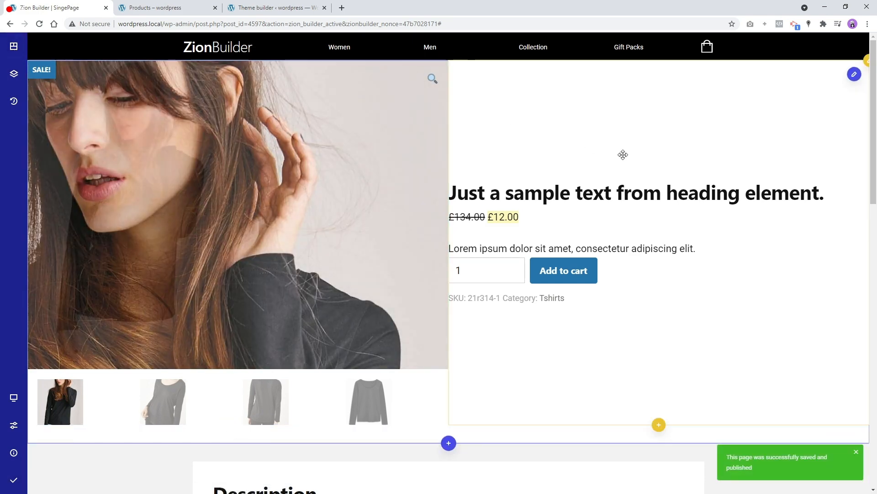
- Set the product details column's width to 5 and the product images column's width to 7
{"action": "right_click", "coordinate": [581, 67]}
{"action": "left_click", "coordinate": [612, 72]}
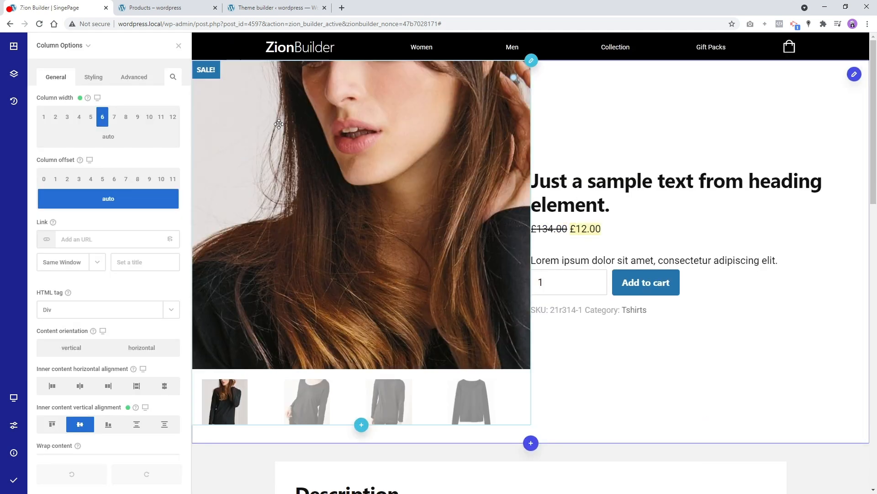
{"action": "left_click", "coordinate": [90, 118]}
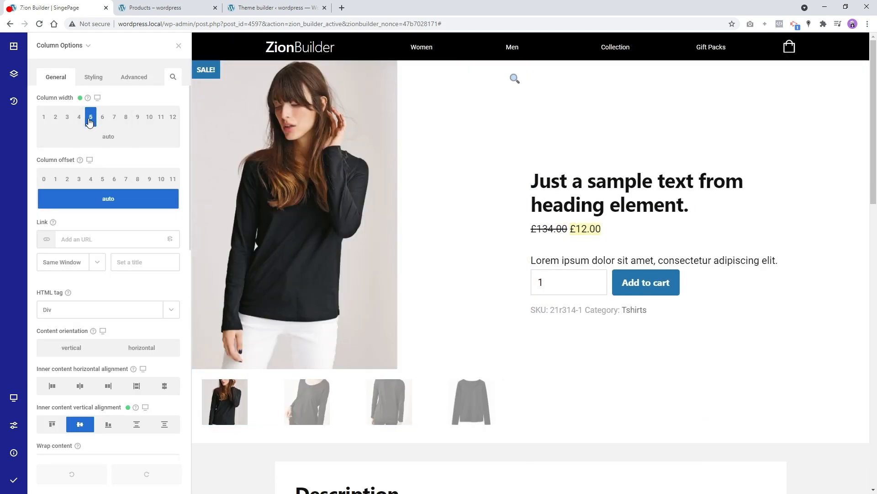
{"action": "mouse_move", "coordinate": [75, 53]}
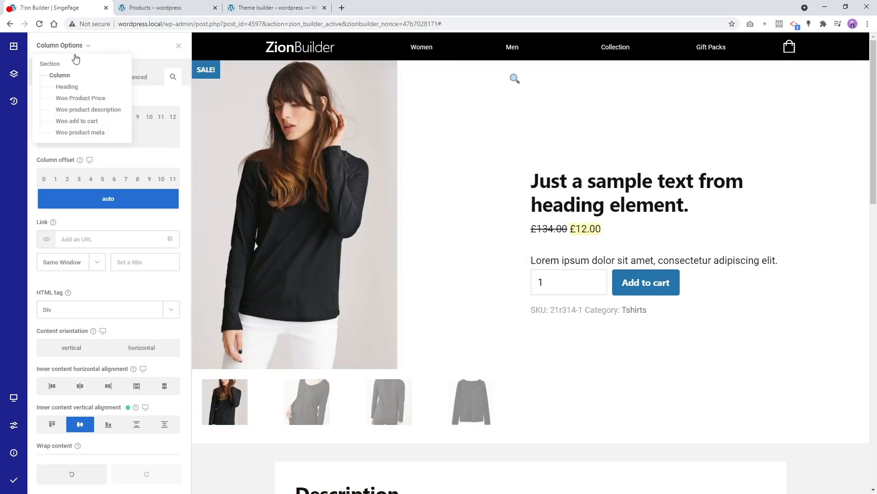
{"action": "left_click", "coordinate": [51, 64]}
{"action": "left_click", "coordinate": [59, 76]}
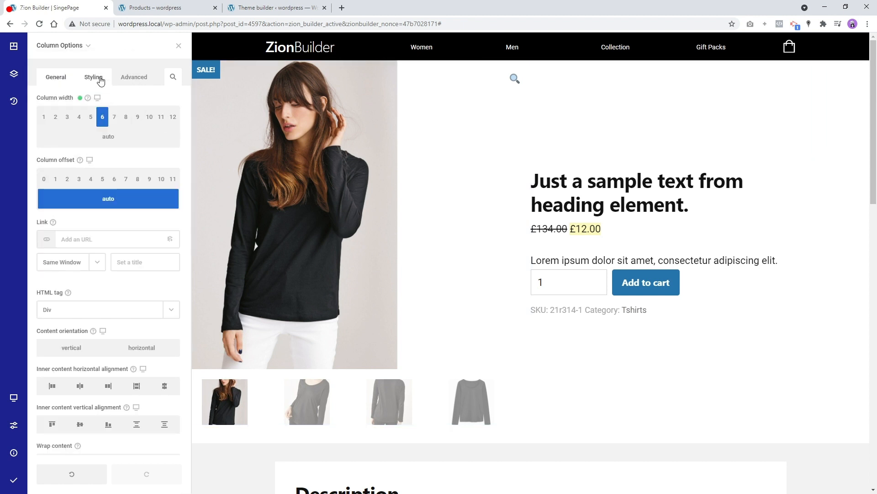
{"action": "left_click", "coordinate": [179, 45]}
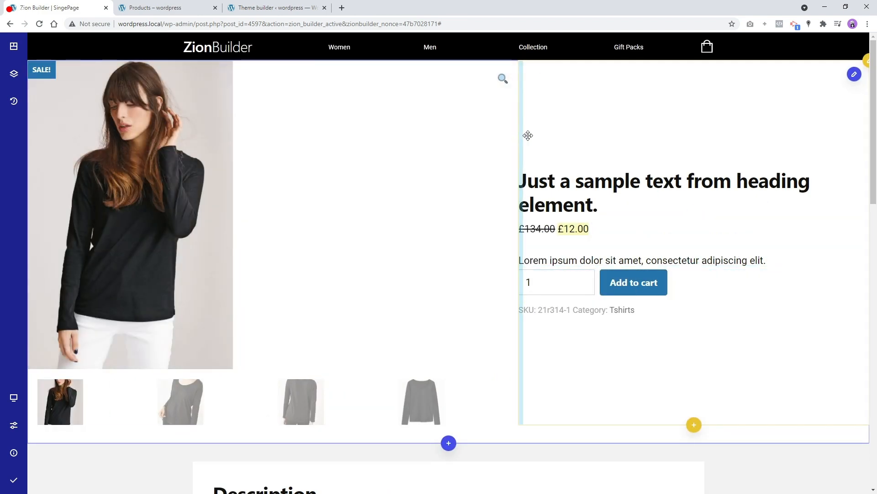
- Add equal left and right padding to the product details column, and save and publish the page
{"action": "left_click_drag", "start_coordinate": [523, 138], "coordinate": [550, 142]}
{"action": "mouse_move", "coordinate": [13, 479]}
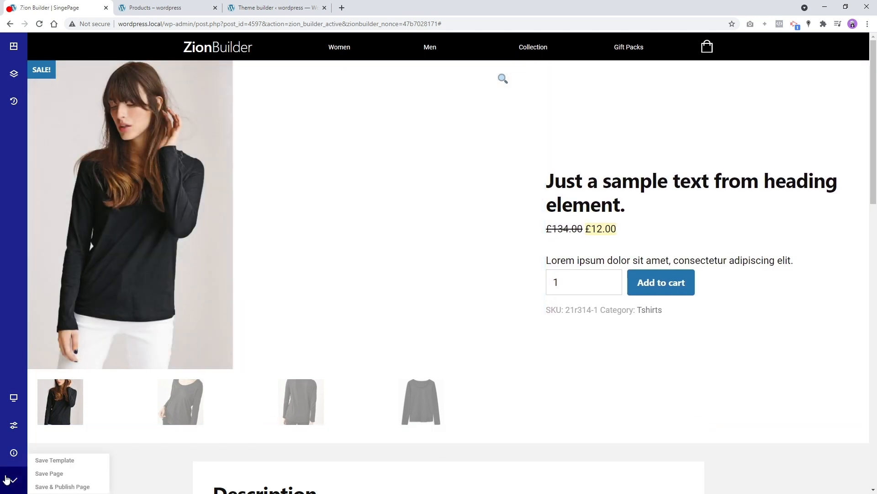
{"action": "left_click", "coordinate": [37, 486]}
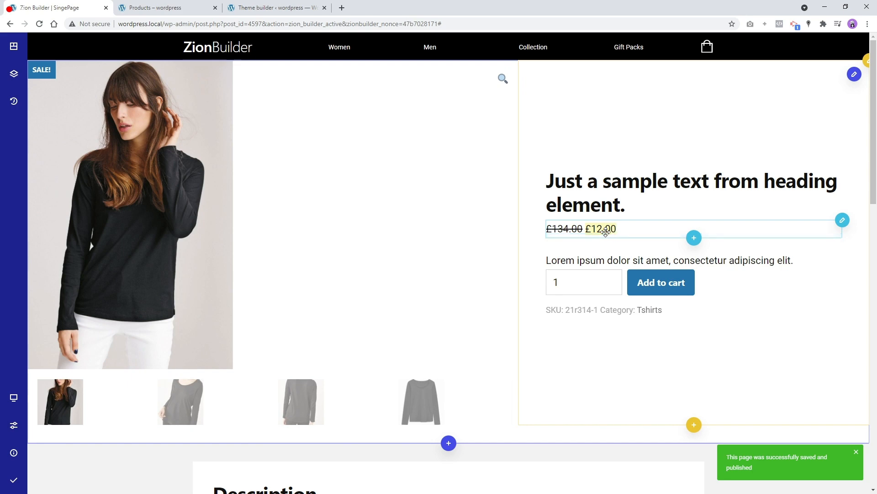
- Center-align the wrapper of the Woo product images element through its typography styling
{"action": "scroll", "coordinate": [594, 265], "scroll_direction": "down", "scroll_amount": 6}
{"action": "scroll", "coordinate": [580, 290], "scroll_direction": "up", "scroll_amount": 6}
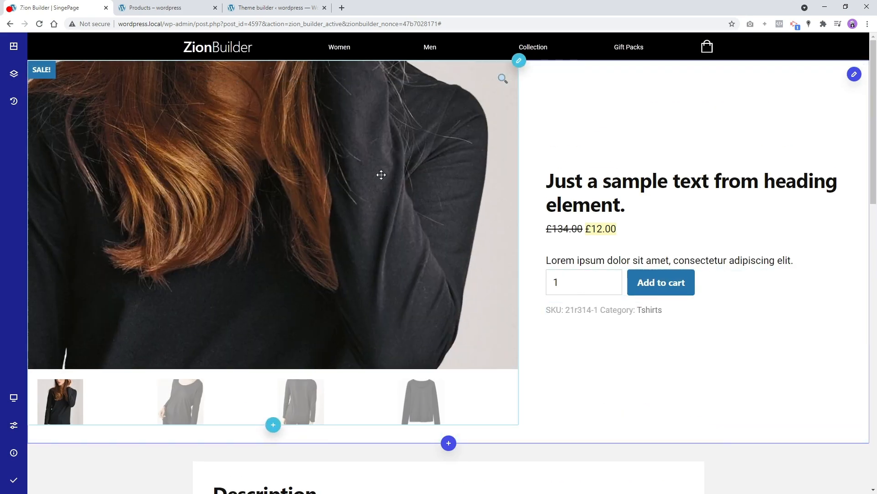
{"action": "right_click", "coordinate": [383, 97]}
{"action": "left_click", "coordinate": [408, 109]}
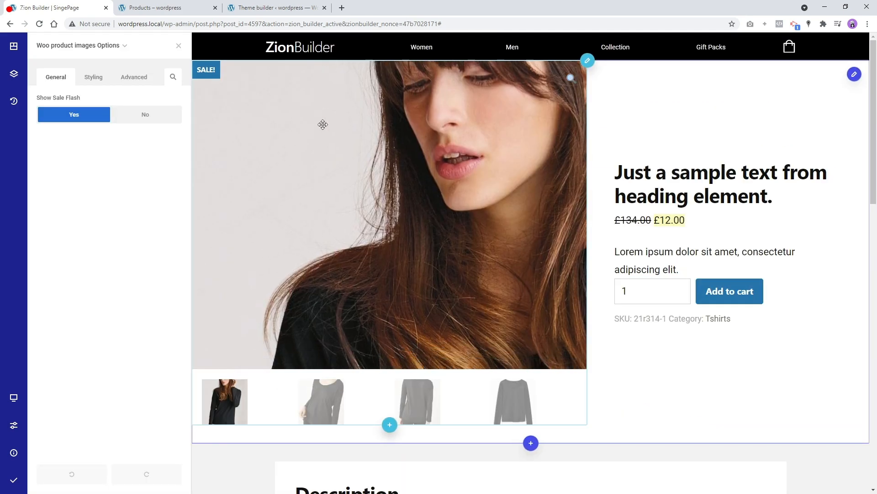
{"action": "mouse_move", "coordinate": [91, 56]}
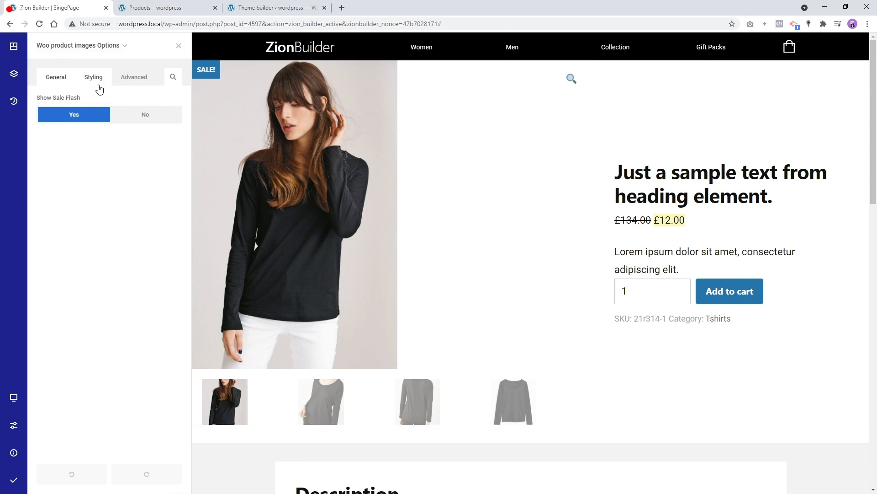
{"action": "left_click", "coordinate": [96, 80]}
{"action": "left_click", "coordinate": [103, 109]}
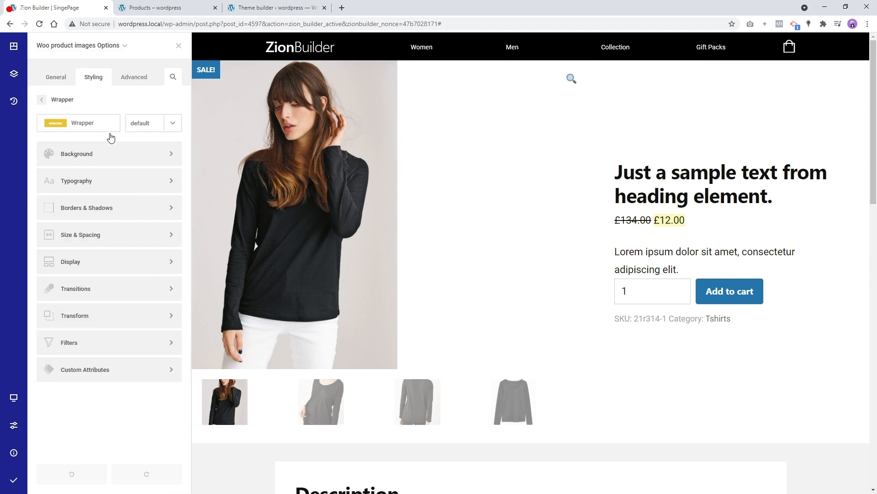
{"action": "left_click", "coordinate": [105, 187]}
{"action": "left_click", "coordinate": [86, 165]}
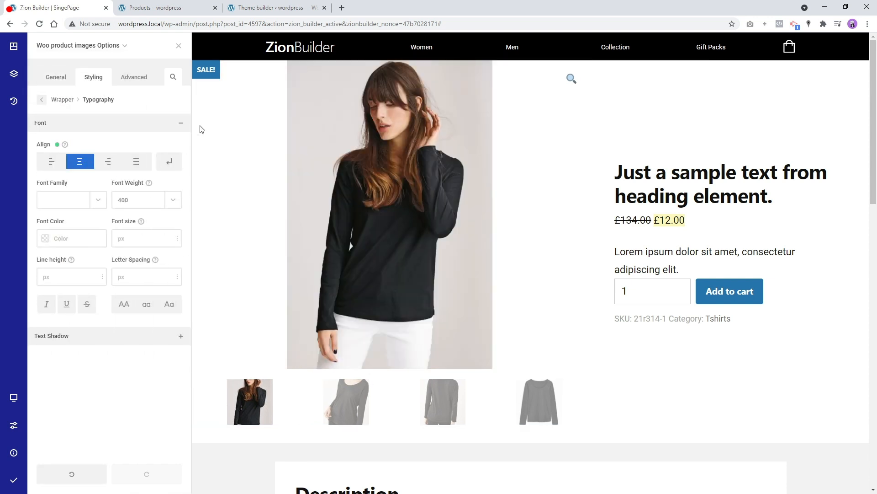
- Increase the right-side spacing of the product heading so its text wraps earlier, and save and publish the page
{"action": "left_click", "coordinate": [178, 46]}
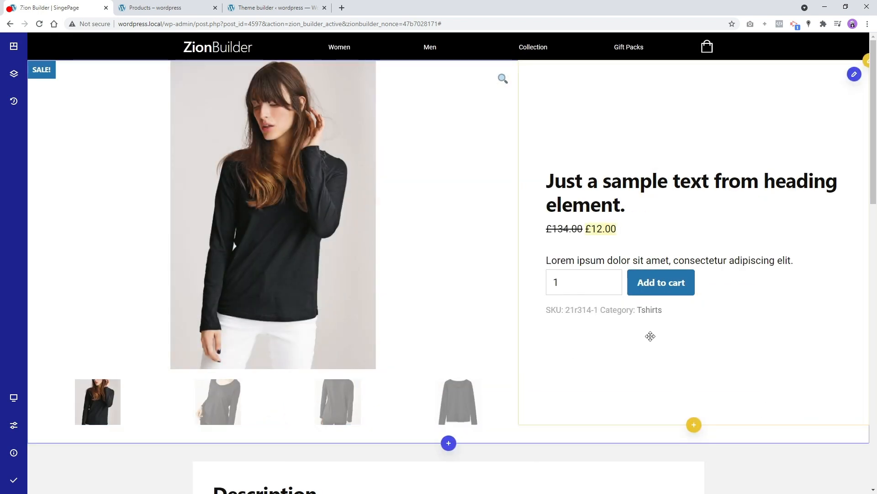
{"action": "scroll", "coordinate": [658, 332], "scroll_direction": "down", "scroll_amount": 2}
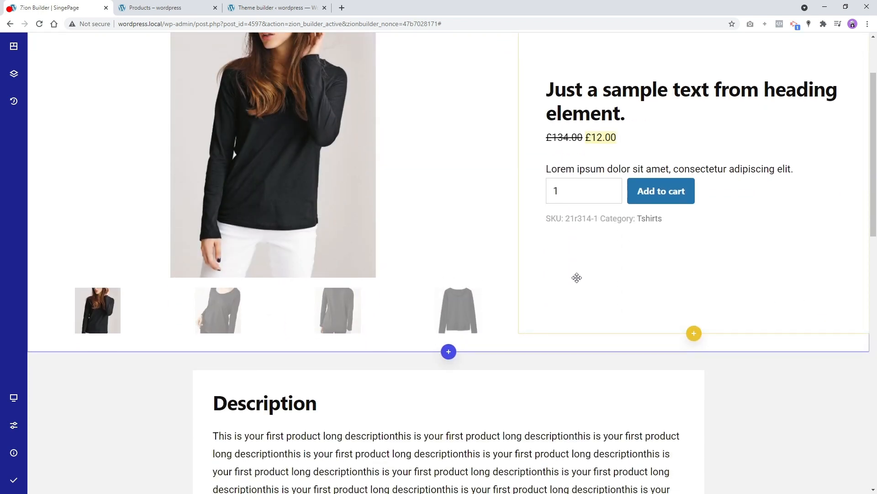
{"action": "scroll", "coordinate": [577, 277], "scroll_direction": "up", "scroll_amount": 2}
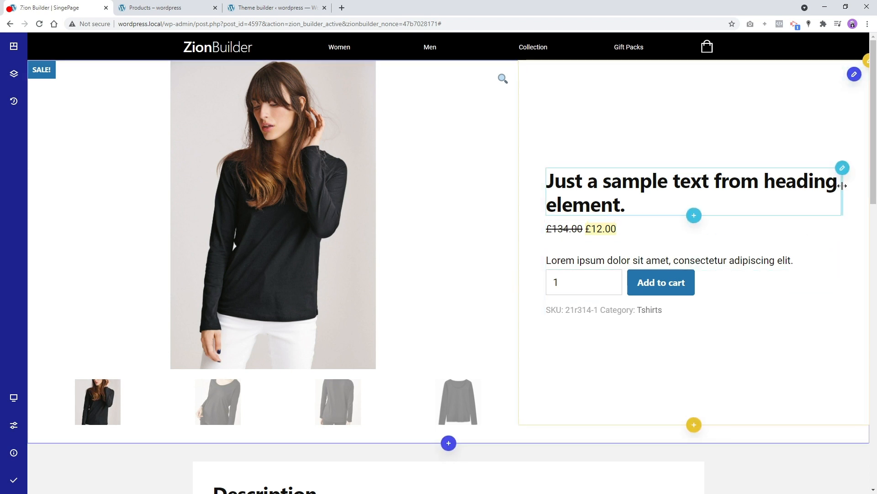
{"action": "left_click_drag", "start_coordinate": [842, 186], "coordinate": [768, 190]}
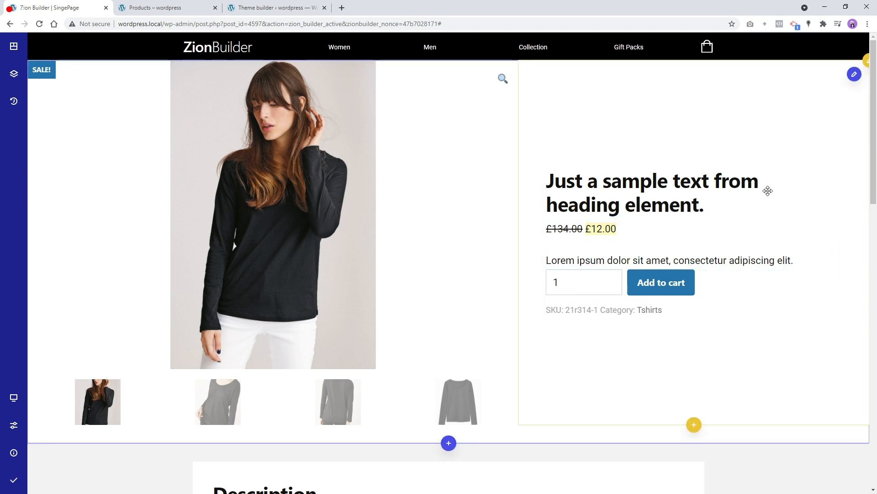
{"action": "scroll", "coordinate": [722, 297], "scroll_direction": "down", "scroll_amount": 4}
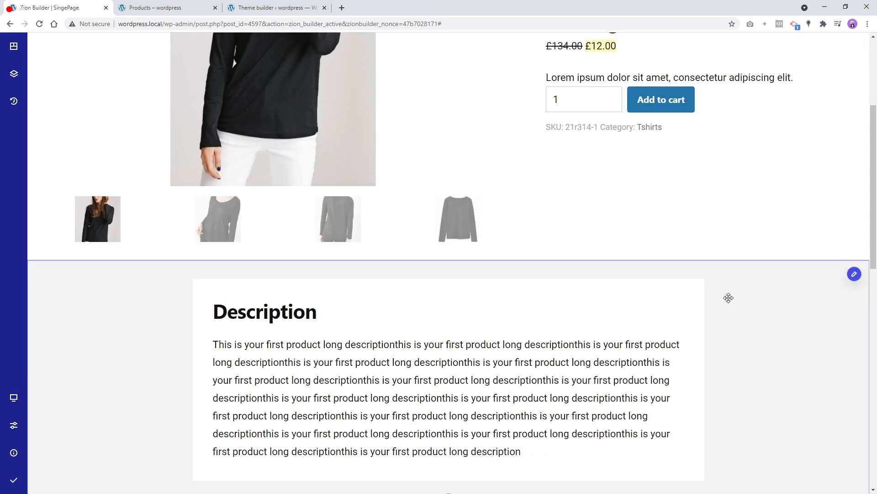
{"action": "scroll", "coordinate": [729, 298], "scroll_direction": "down", "scroll_amount": 10}
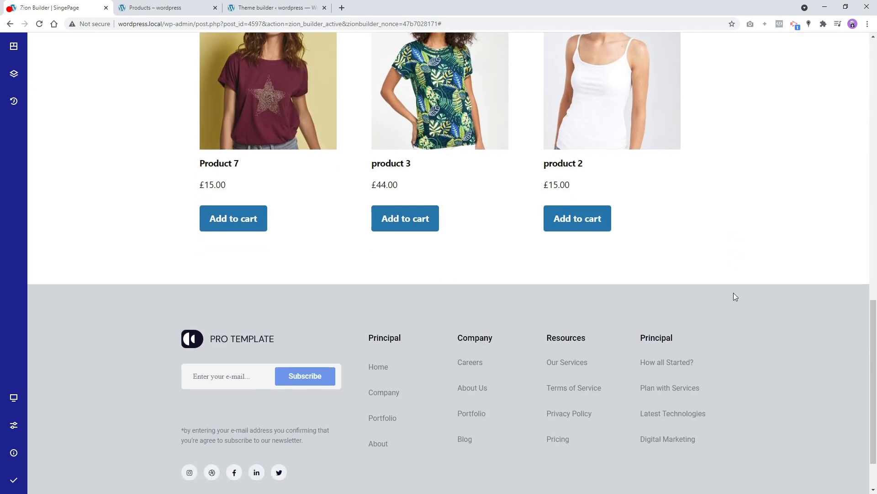
{"action": "left_click", "coordinate": [14, 479]}
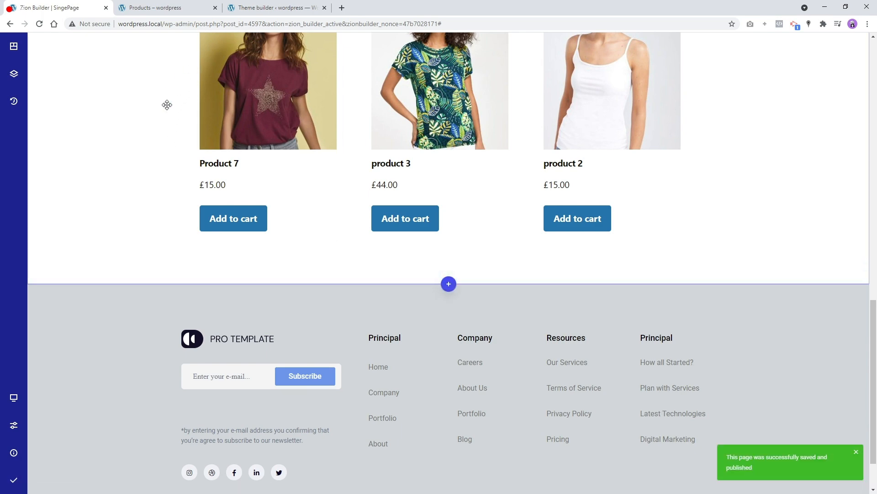
- Save the page as a template in the library with the title singlepagelayout
{"action": "scroll", "coordinate": [167, 106], "scroll_direction": "up", "scroll_amount": 14}
{"action": "left_click", "coordinate": [273, 8]}
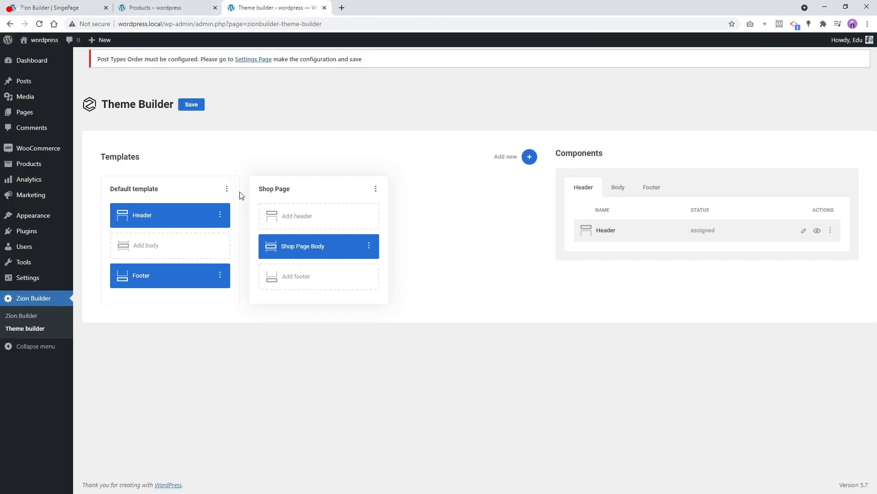
{"action": "left_click", "coordinate": [51, 8]}
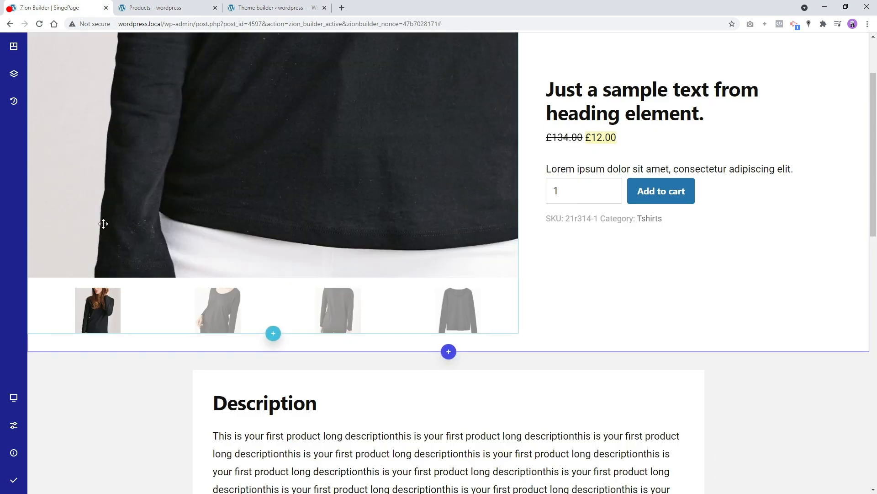
{"action": "mouse_move", "coordinate": [6, 478]}
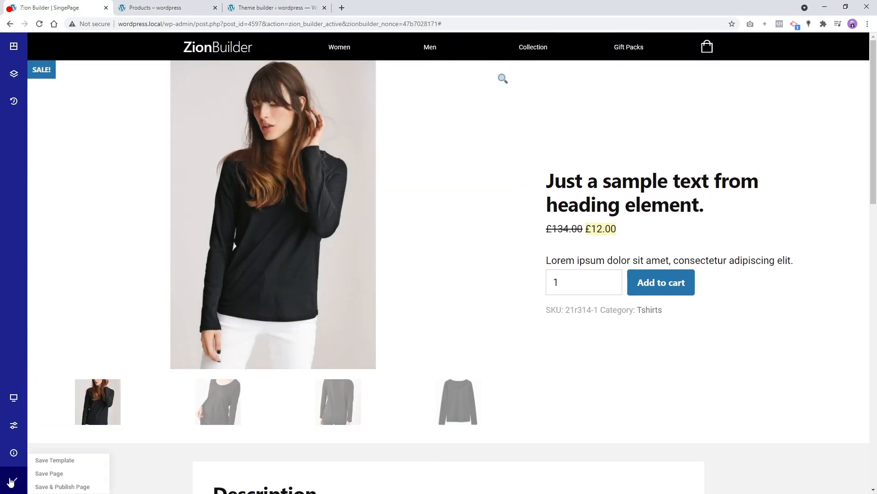
{"action": "left_click", "coordinate": [48, 461]}
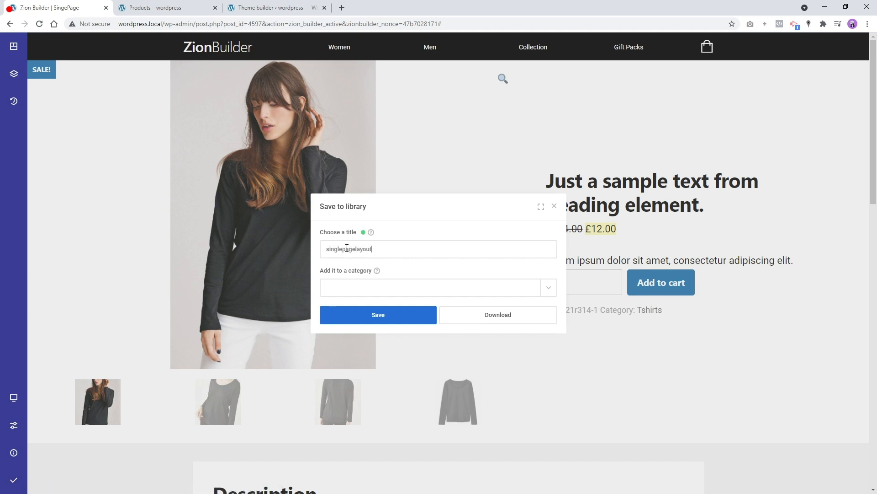
{"action": "left_click", "coordinate": [386, 315]}
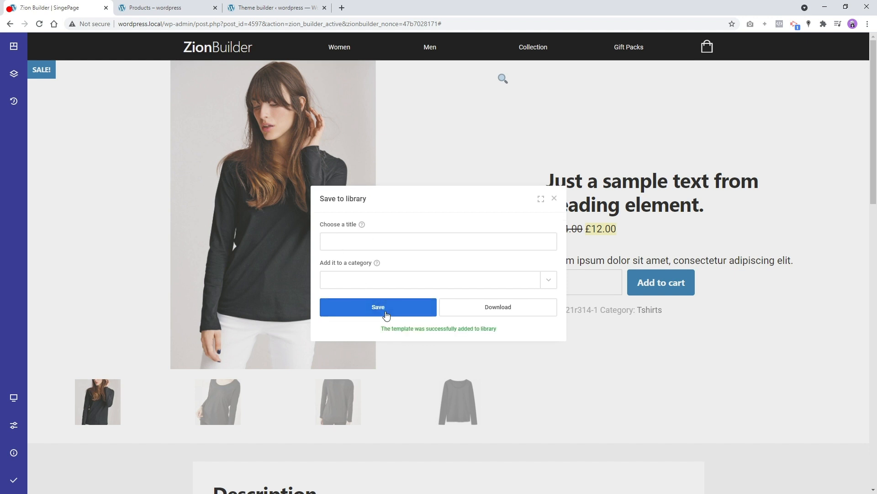
- In the WordPress Theme Builder, add a new template for single product pages and title it Single page
{"action": "left_click", "coordinate": [282, 8]}
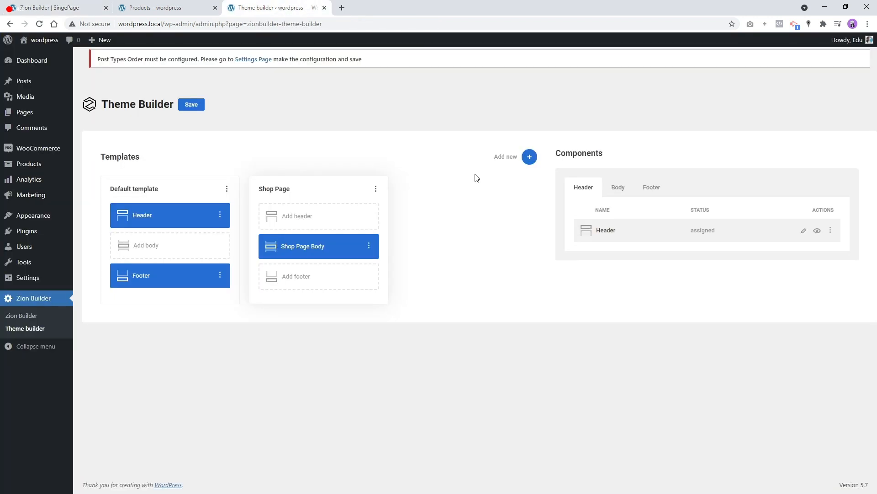
{"action": "left_click", "coordinate": [530, 157]}
{"action": "scroll", "coordinate": [374, 315], "scroll_direction": "down", "scroll_amount": 15}
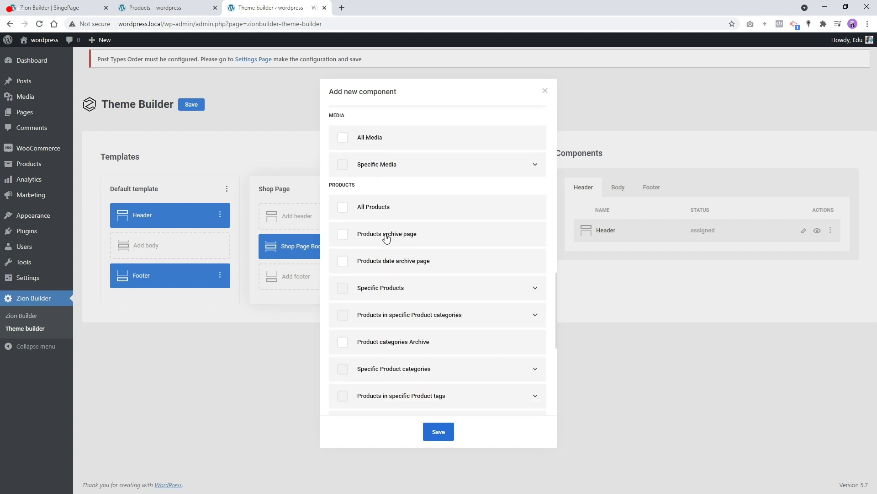
{"action": "left_click", "coordinate": [440, 432]}
{"action": "left_click", "coordinate": [524, 190]}
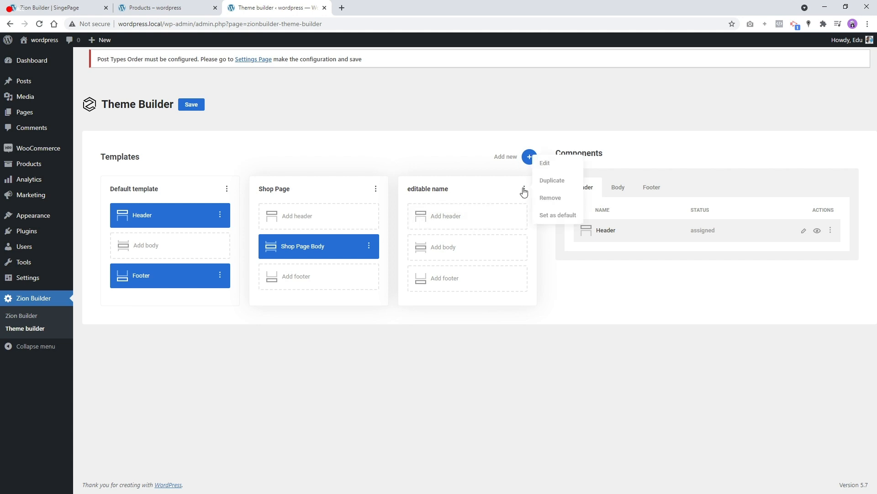
{"action": "left_click", "coordinate": [544, 163]}
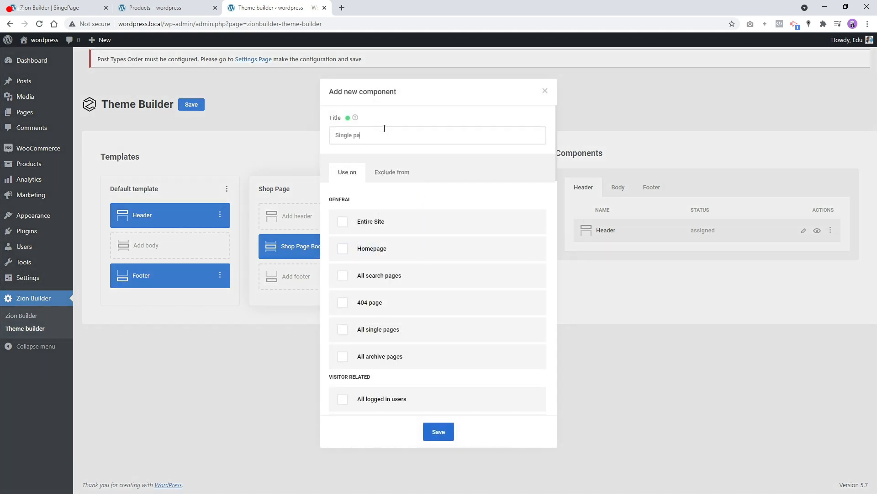
{"action": "left_click", "coordinate": [450, 436]}
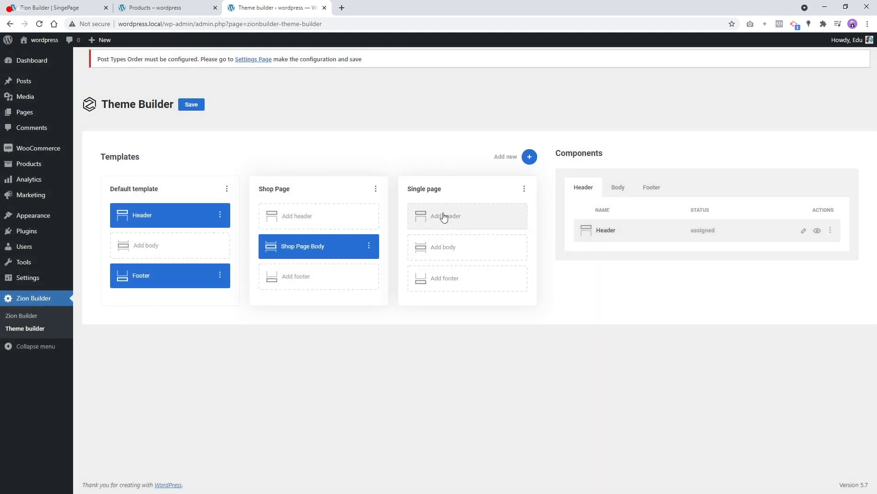
- Add a new body component to the Single page template and open it for editing
{"action": "left_click", "coordinate": [455, 256]}
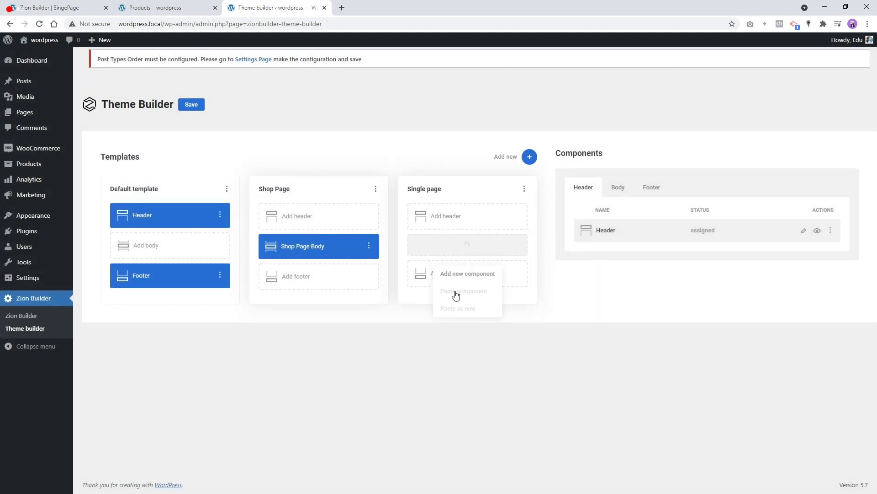
{"action": "left_click", "coordinate": [459, 273]}
{"action": "left_click", "coordinate": [517, 247]}
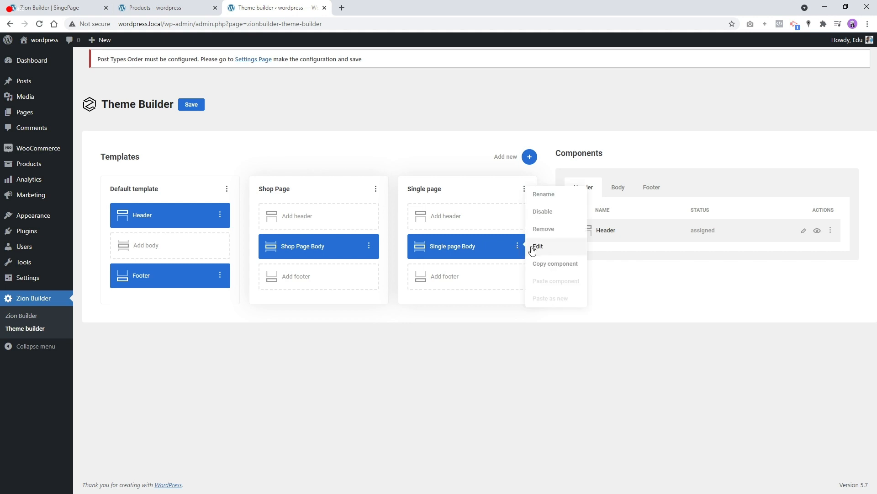
{"action": "left_click", "coordinate": [536, 249]}
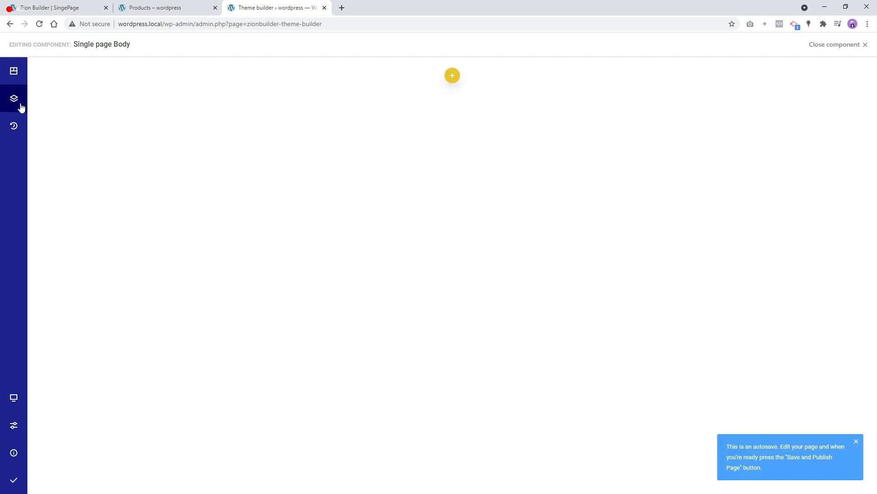
- Insert the singlepagelayout template from the local library into the Single page Body component and review the inserted sections
{"action": "left_click", "coordinate": [18, 106]}
{"action": "left_click", "coordinate": [393, 116]}
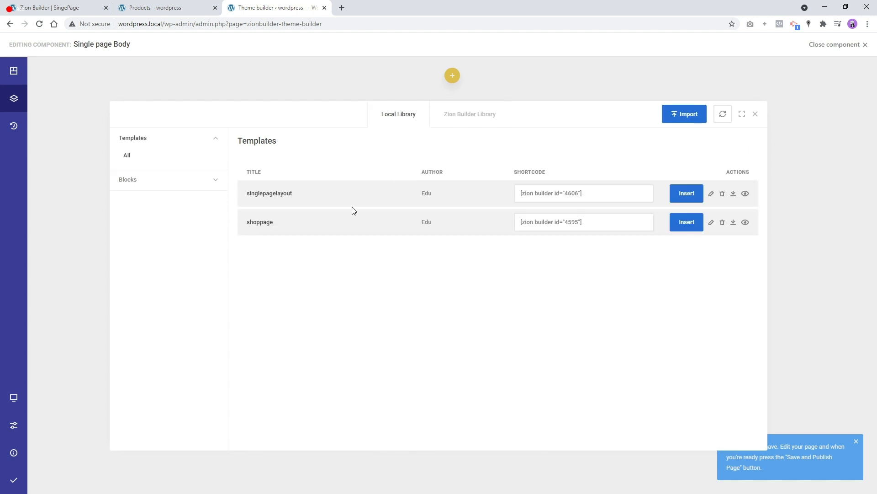
{"action": "left_click", "coordinate": [686, 193]}
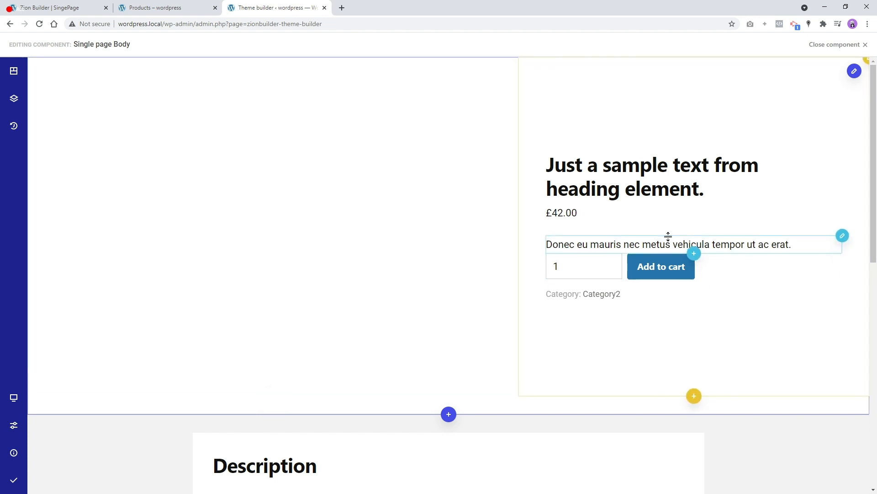
{"action": "scroll", "coordinate": [278, 290], "scroll_direction": "down", "scroll_amount": 4}
{"action": "scroll", "coordinate": [158, 355], "scroll_direction": "down", "scroll_amount": 5}
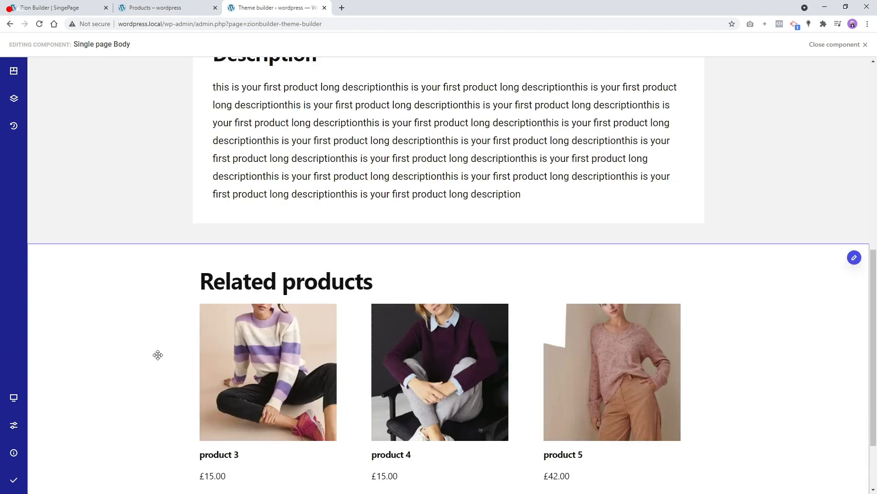
- Save and publish the Single page Body component, close it, and save the Theme Builder templates
{"action": "mouse_move", "coordinate": [14, 479]}
{"action": "left_click", "coordinate": [62, 483]}
{"action": "scroll", "coordinate": [421, 204], "scroll_direction": "up", "scroll_amount": 9}
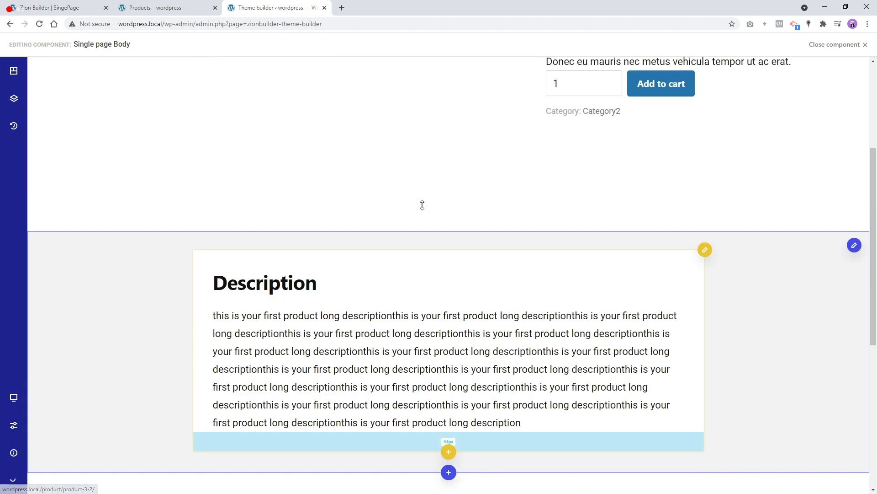
{"action": "left_click", "coordinate": [864, 46]}
{"action": "left_click", "coordinate": [196, 105]}
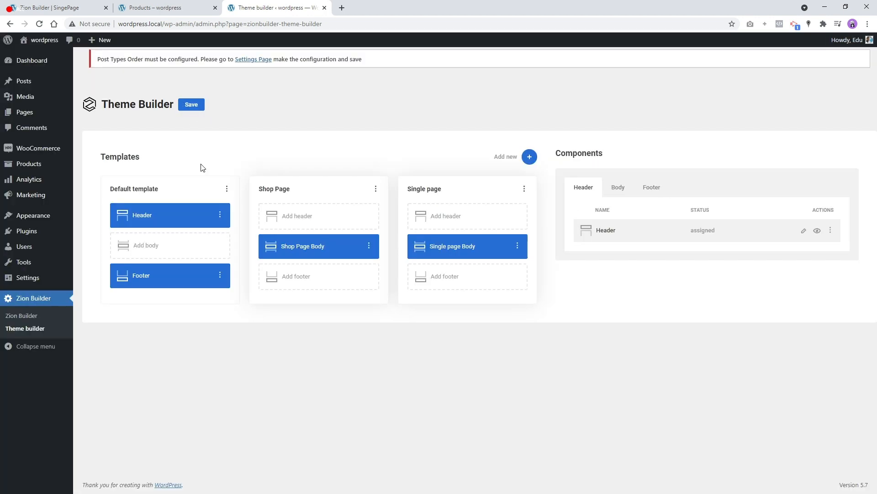
- Switch to the live shop page, reload it, and open the Long-sleeved top product
{"action": "left_click", "coordinate": [155, 5]}
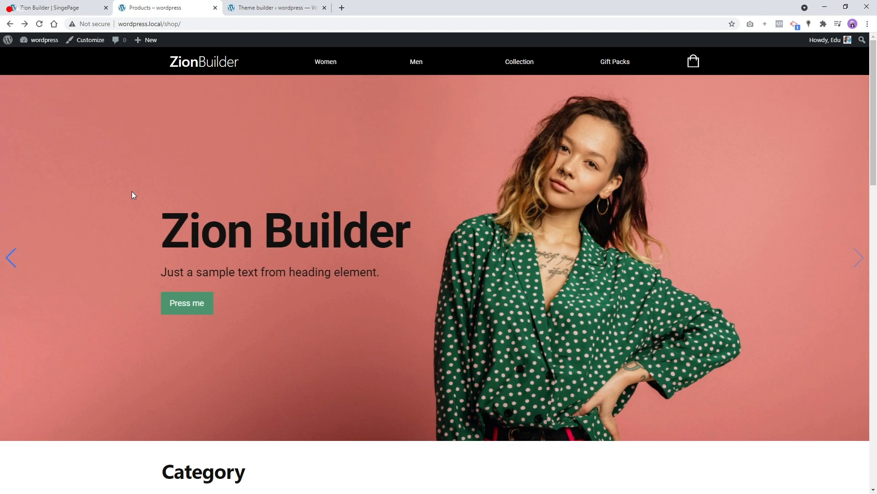
{"action": "scroll", "coordinate": [178, 203], "scroll_direction": "down", "scroll_amount": 1}
{"action": "scroll", "coordinate": [178, 202], "scroll_direction": "down", "scroll_amount": 3}
{"action": "right_click", "coordinate": [101, 313]}
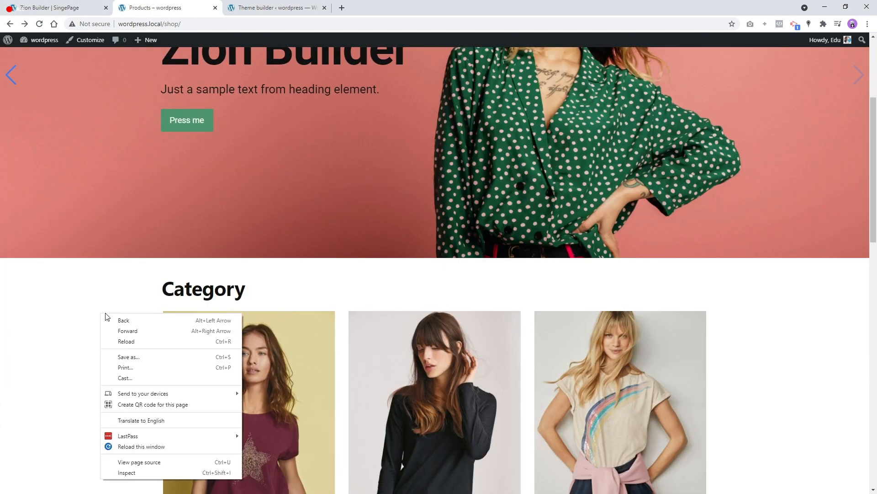
{"action": "left_click", "coordinate": [129, 343]}
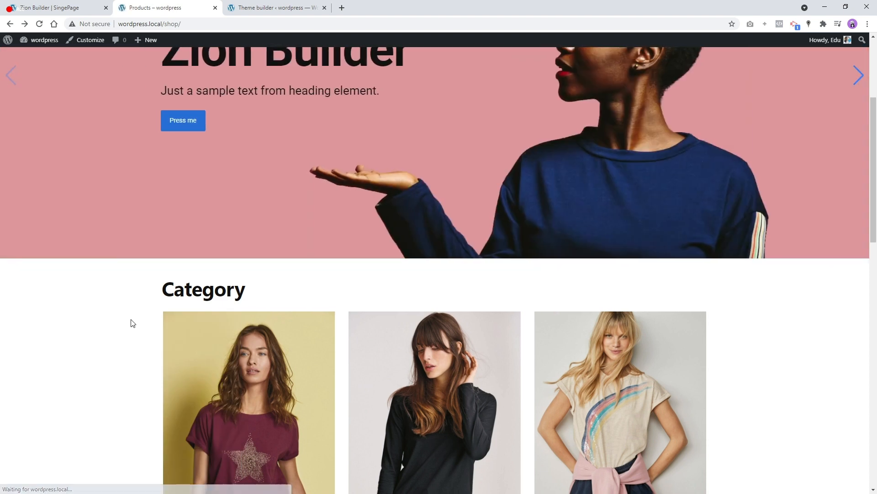
{"action": "scroll", "coordinate": [145, 321], "scroll_direction": "down", "scroll_amount": 1}
{"action": "scroll", "coordinate": [145, 321], "scroll_direction": "down", "scroll_amount": 3}
{"action": "left_click", "coordinate": [415, 223]}
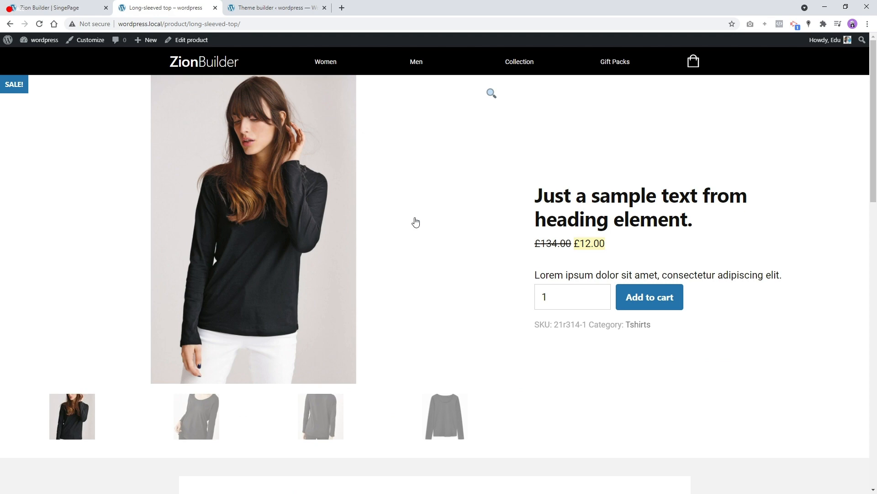
- Examine the live product page's description, related products and footer, and preview each image in the product gallery
{"action": "scroll", "coordinate": [375, 262], "scroll_direction": "down", "scroll_amount": 8}
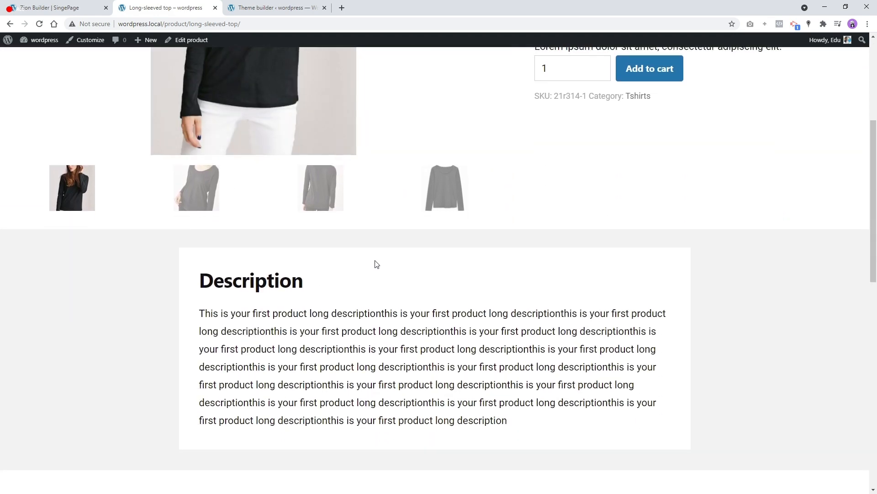
{"action": "scroll", "coordinate": [431, 279], "scroll_direction": "down", "scroll_amount": 5}
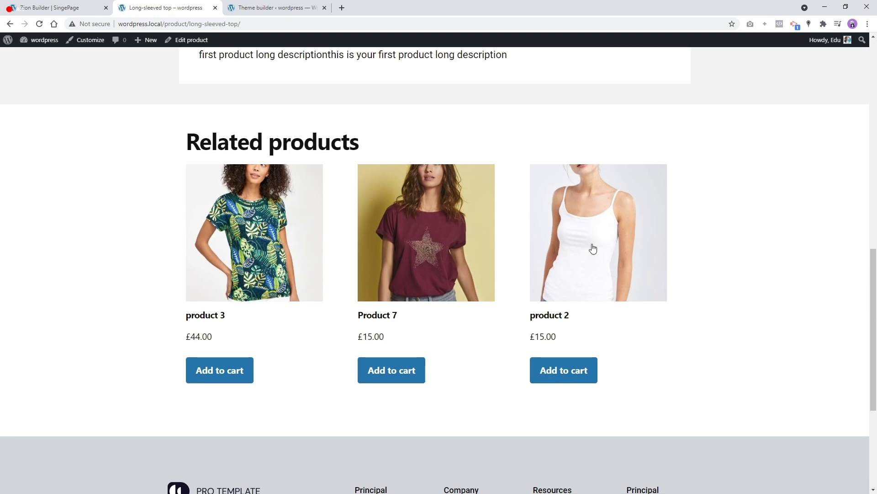
{"action": "scroll", "coordinate": [303, 206], "scroll_direction": "down", "scroll_amount": 5}
{"action": "scroll", "coordinate": [426, 253], "scroll_direction": "up", "scroll_amount": 5}
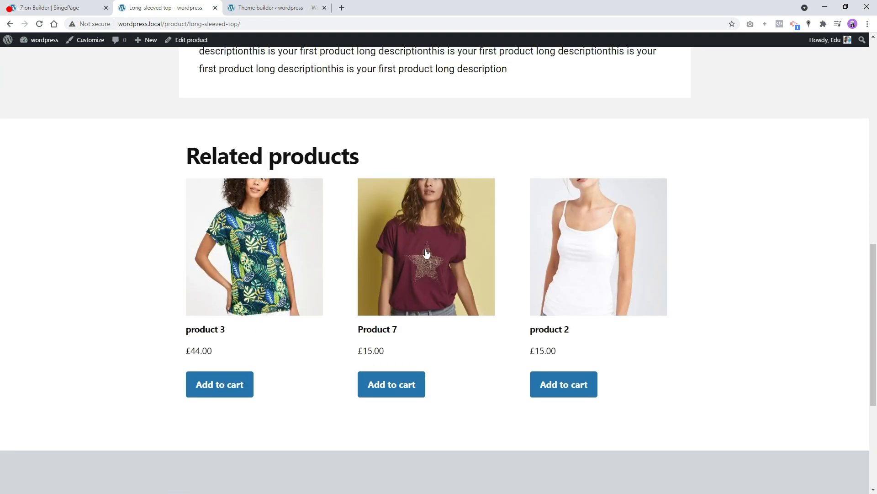
{"action": "scroll", "coordinate": [483, 278], "scroll_direction": "up", "scroll_amount": 13}
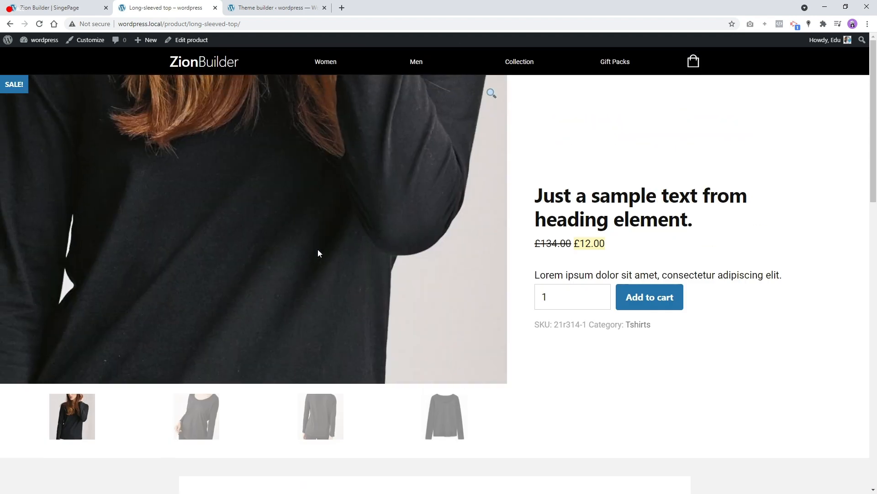
{"action": "left_click", "coordinate": [320, 422]}
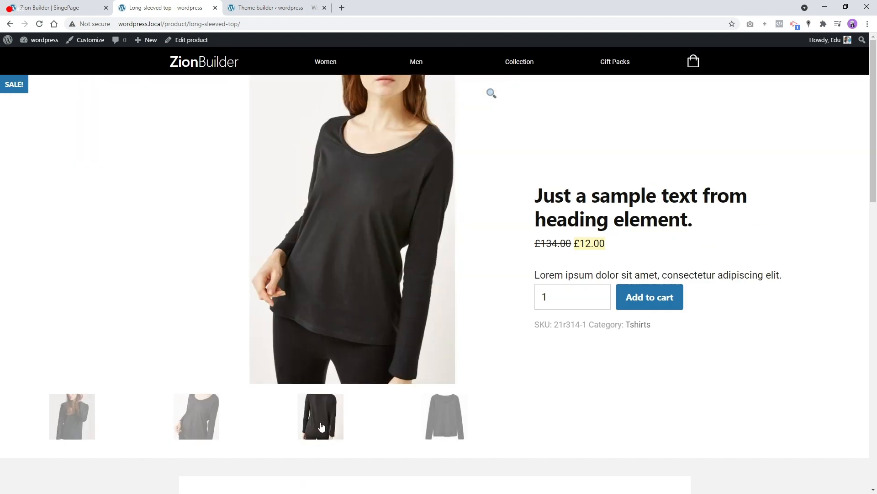
{"action": "left_click", "coordinate": [214, 422]}
{"action": "left_click", "coordinate": [448, 416]}
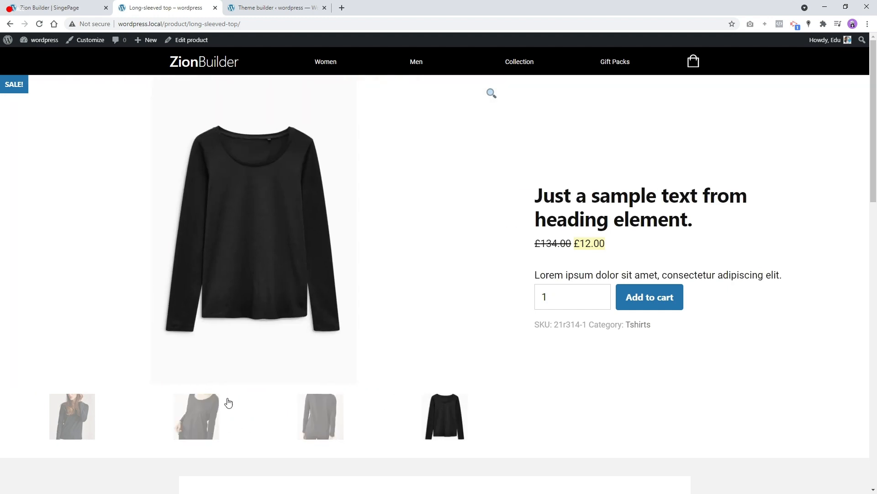
{"action": "left_click", "coordinate": [72, 407]}
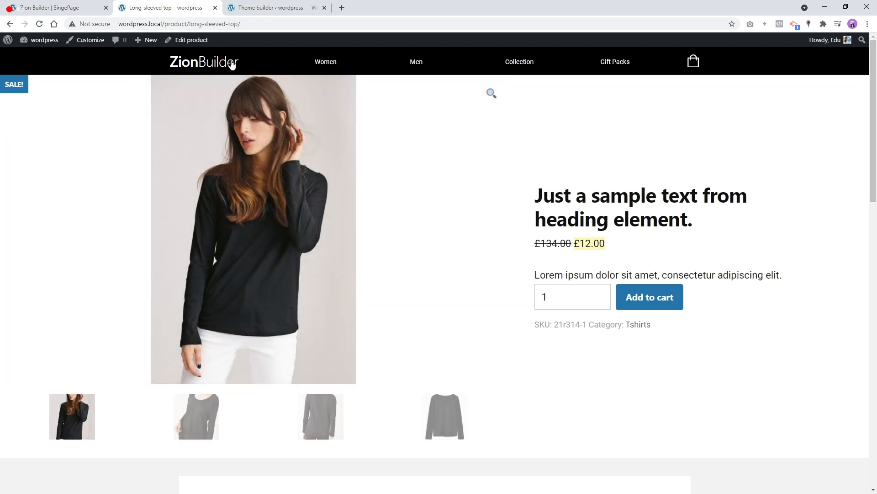
- Return to the shop page through the site logo and look over its product listing
{"action": "left_click", "coordinate": [231, 64]}
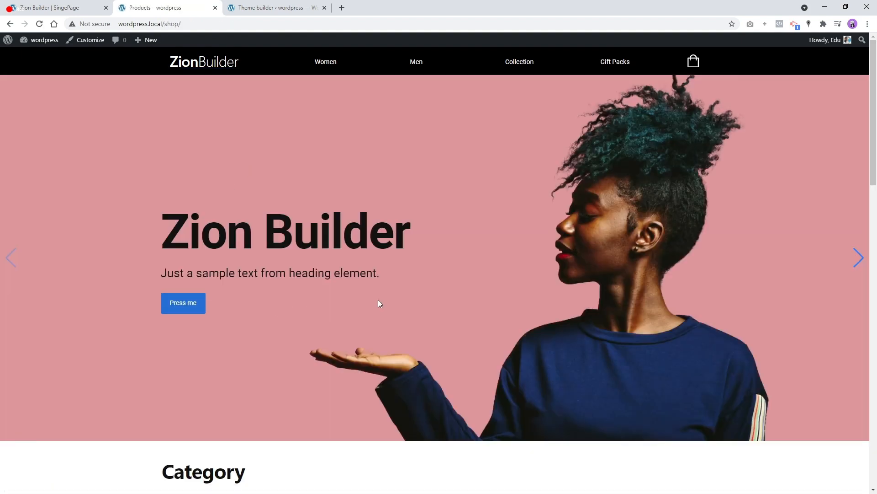
{"action": "scroll", "coordinate": [378, 301], "scroll_direction": "down", "scroll_amount": 12}
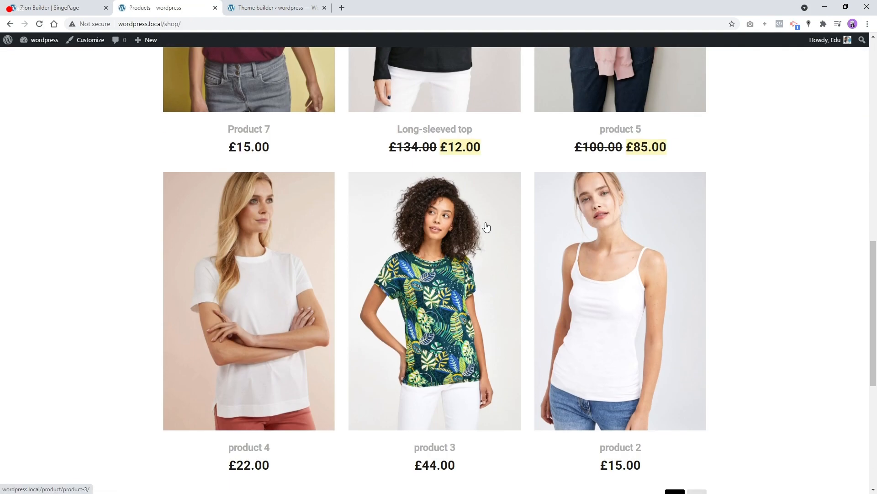
{"action": "scroll", "coordinate": [359, 217], "scroll_direction": "down", "scroll_amount": 5}
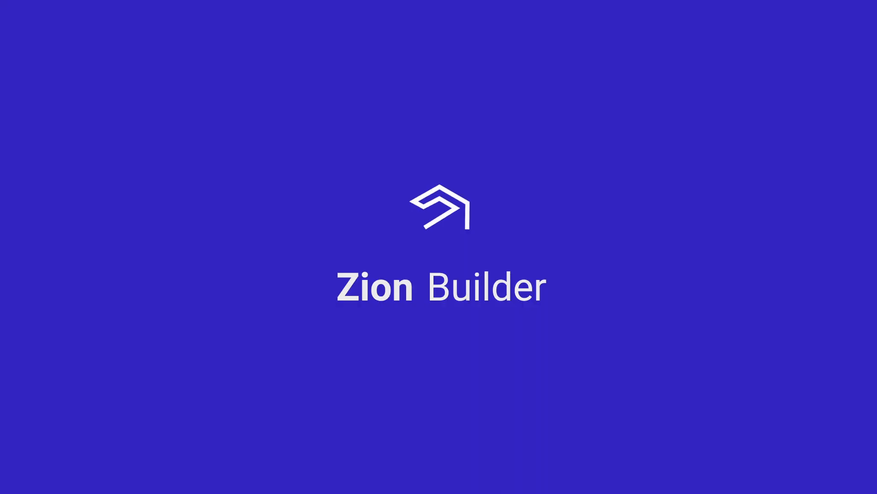